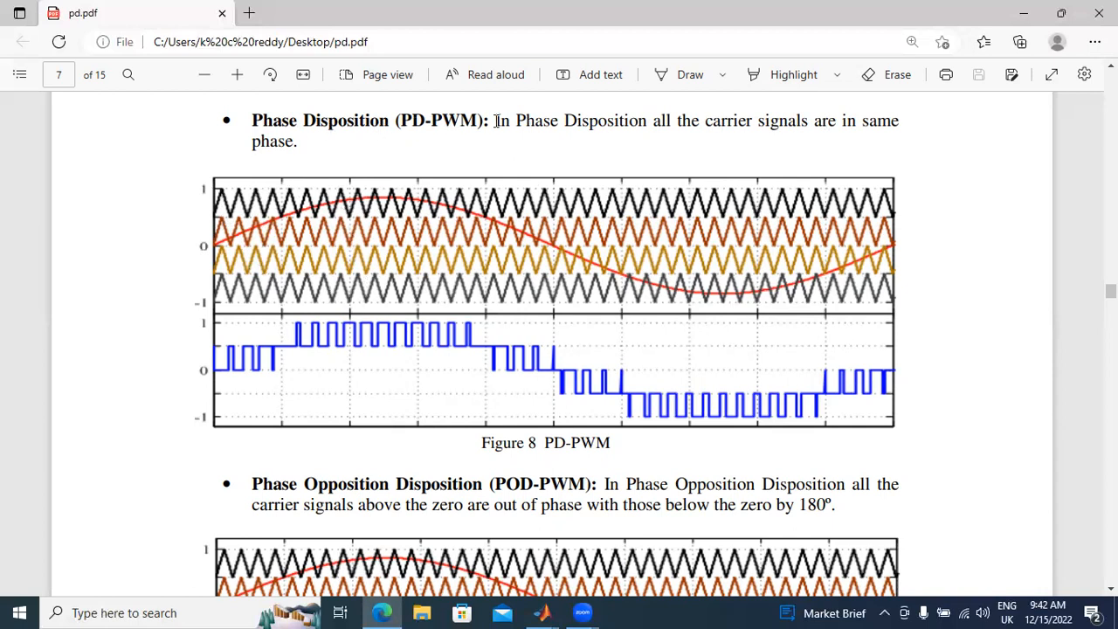
Examine the PD-PWM, POD-PWM and APOD-PWM descriptions and figures, comparing how the carrier signals are phased in each.
{"action": "scroll", "coordinate": [521, 243], "scroll_direction": "down", "scroll_amount": 3}
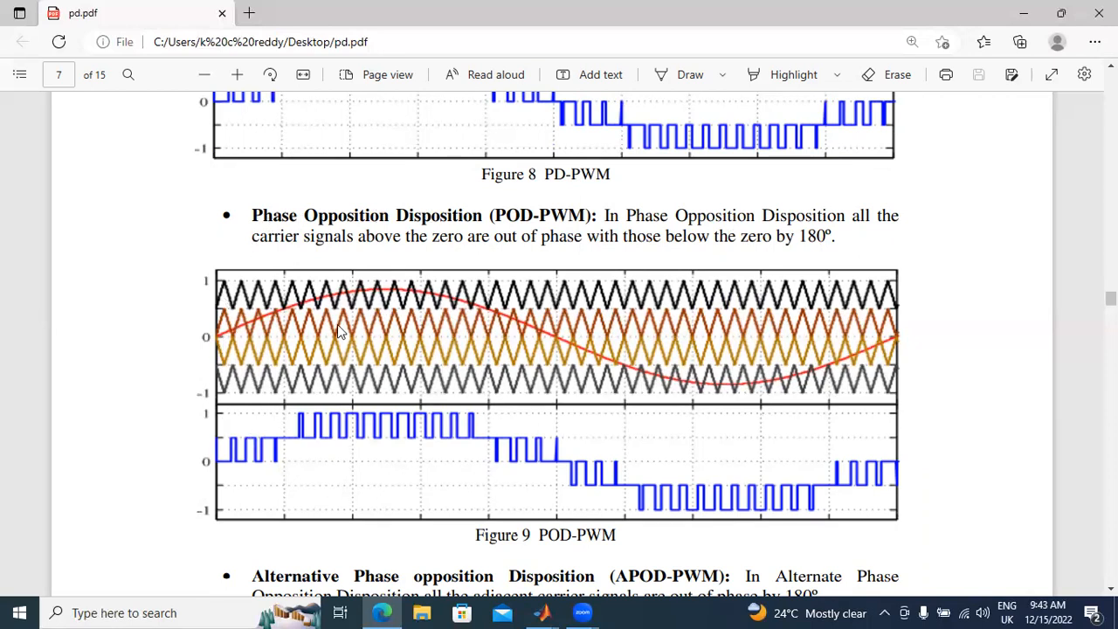
{"action": "scroll", "coordinate": [284, 444], "scroll_direction": "down", "scroll_amount": 1}
{"action": "scroll", "coordinate": [284, 443], "scroll_direction": "down", "scroll_amount": 5}
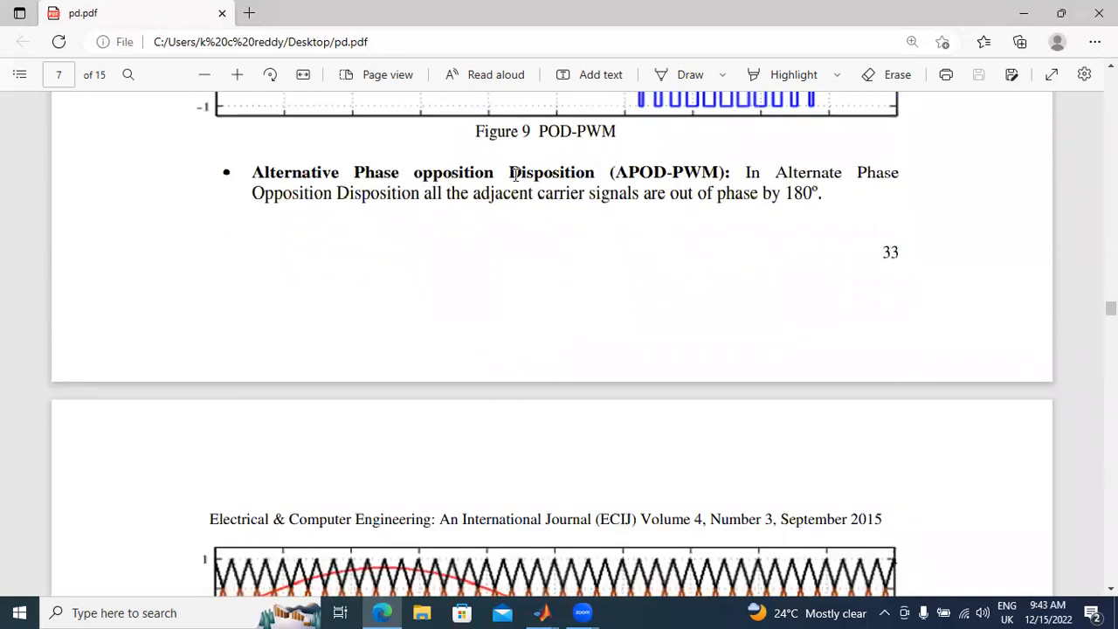
{"action": "scroll", "coordinate": [442, 288], "scroll_direction": "down", "scroll_amount": 3}
{"action": "scroll", "coordinate": [442, 288], "scroll_direction": "up", "scroll_amount": 3}
{"action": "scroll", "coordinate": [510, 260], "scroll_direction": "down", "scroll_amount": 3}
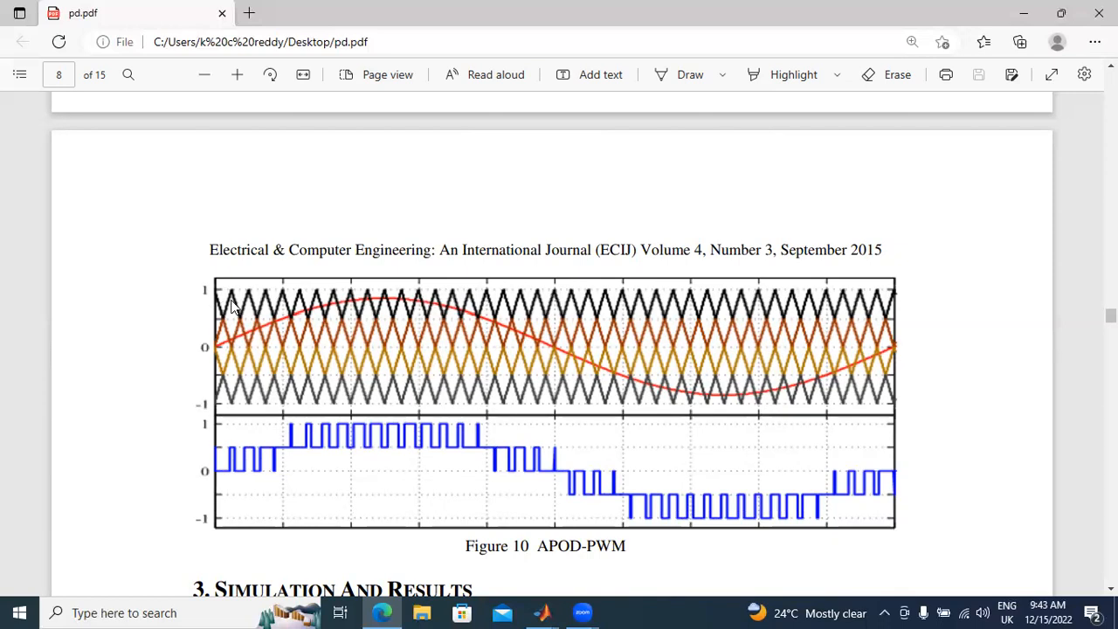
{"action": "scroll", "coordinate": [269, 395], "scroll_direction": "up", "scroll_amount": 3}
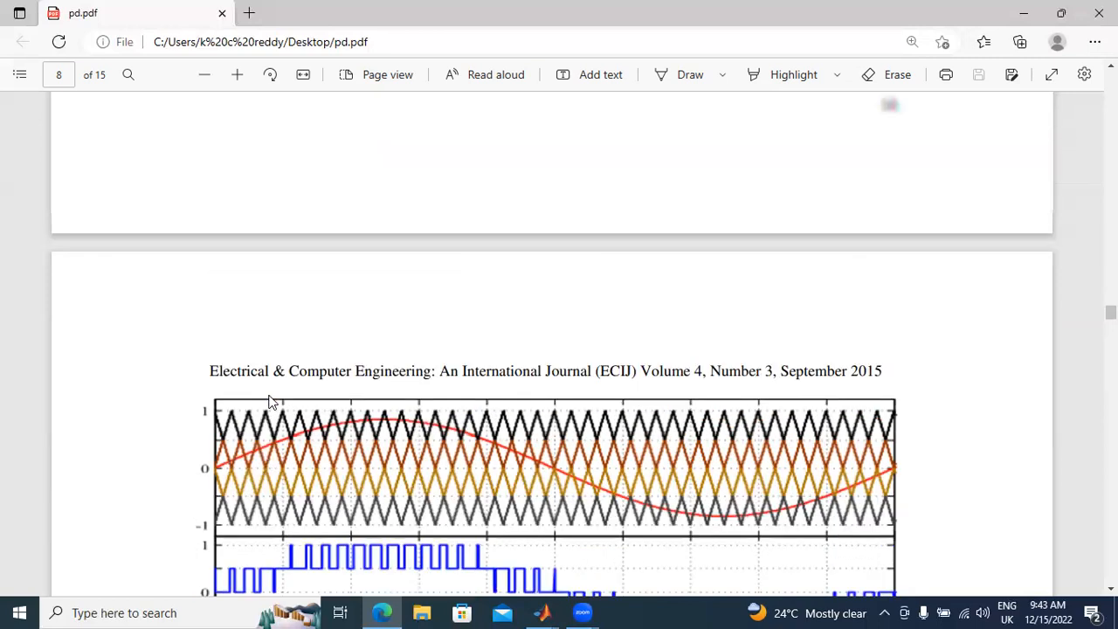
{"action": "scroll", "coordinate": [288, 393], "scroll_direction": "down", "scroll_amount": 6}
{"action": "scroll", "coordinate": [306, 388], "scroll_direction": "up", "scroll_amount": 12}
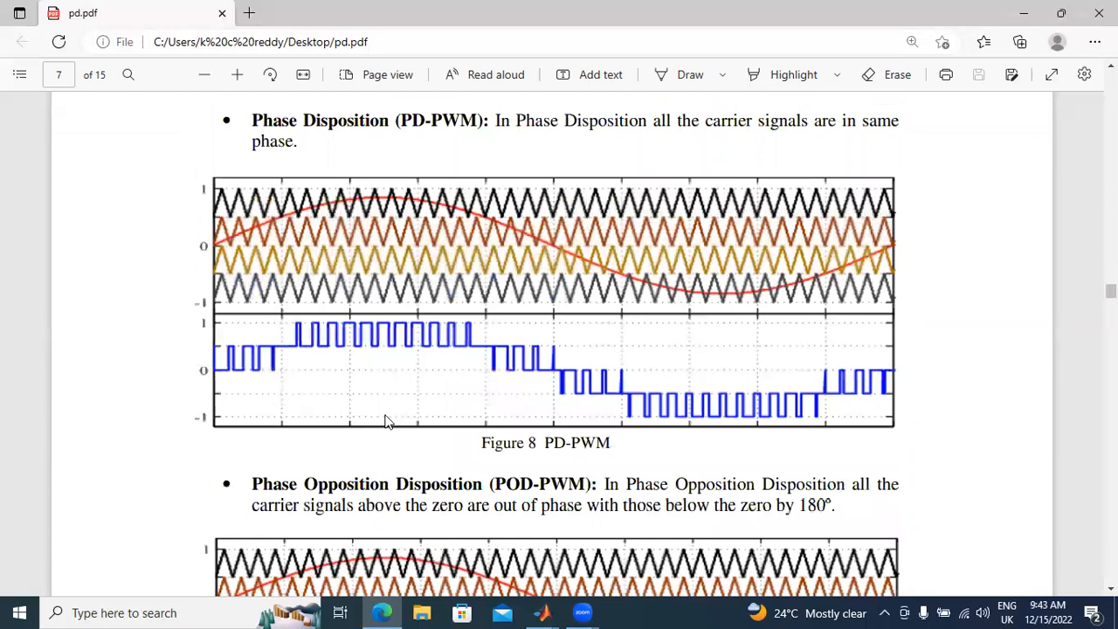
{"action": "scroll", "coordinate": [388, 421], "scroll_direction": "down", "scroll_amount": 6}
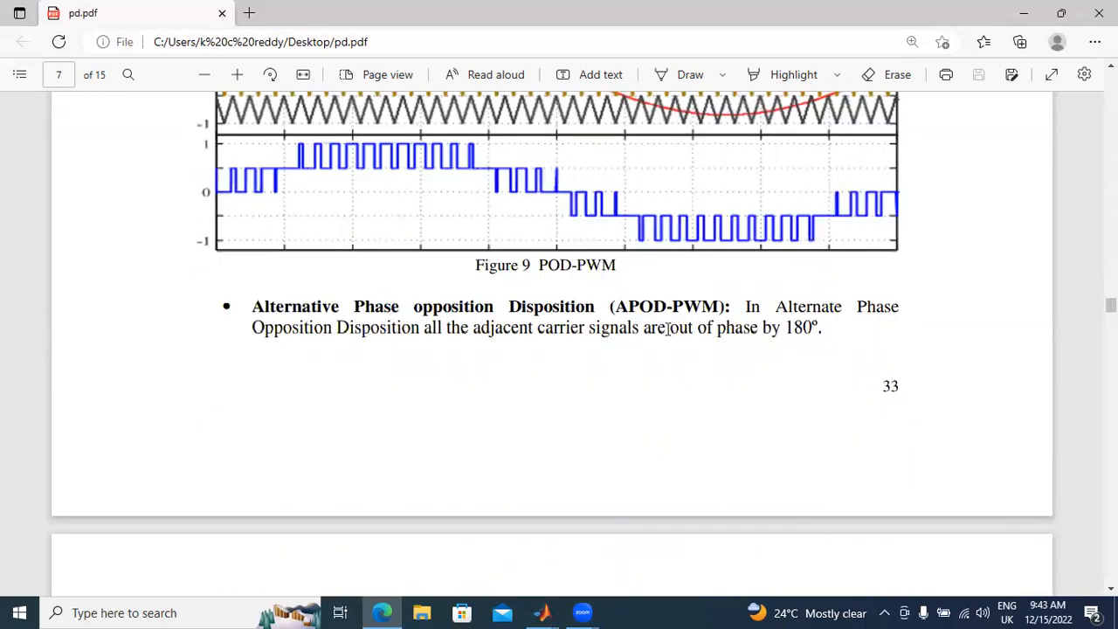
{"action": "scroll", "coordinate": [668, 328], "scroll_direction": "up", "scroll_amount": 4}
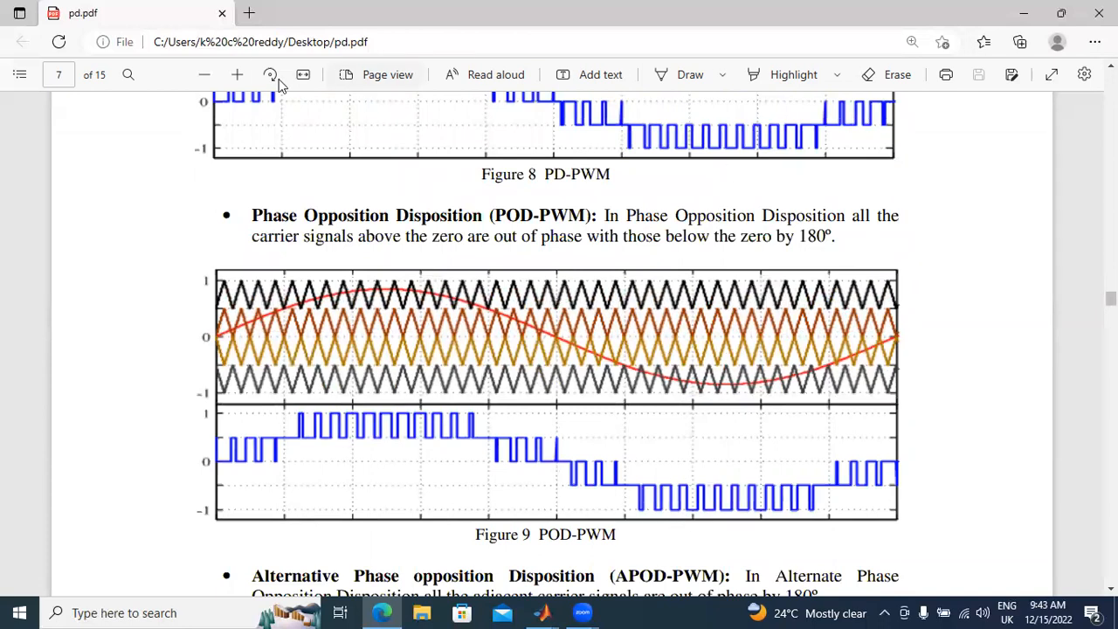
Enlarge the document and frame the POD-PWM description together with its carrier and output waveforms in Figure 9.
{"action": "left_click", "coordinate": [237, 77]}
{"action": "left_click", "coordinate": [238, 77]}
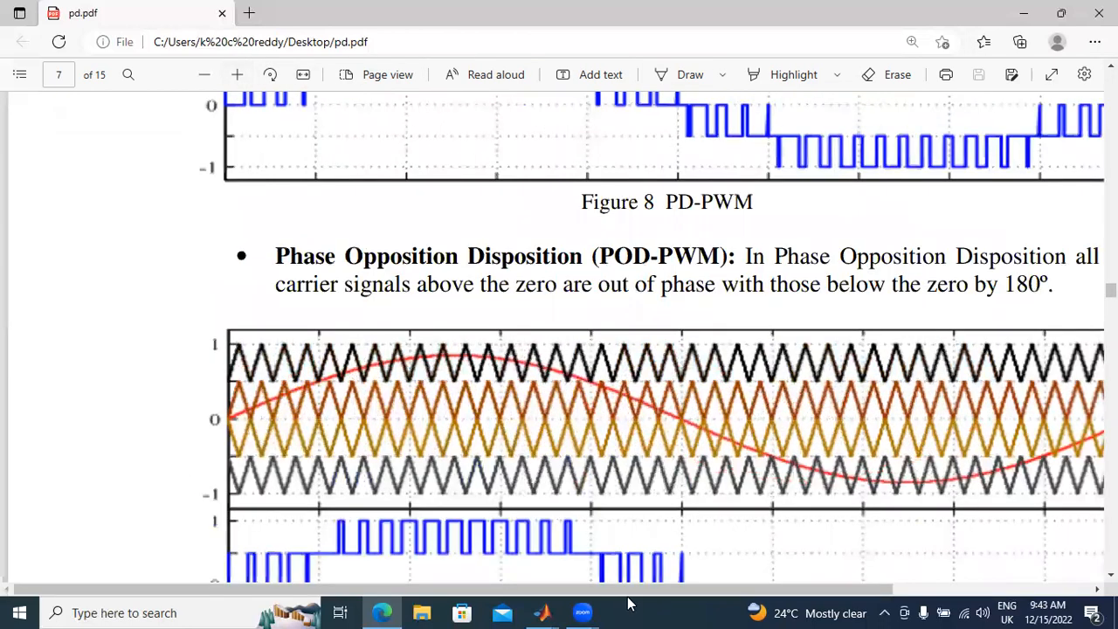
{"action": "scroll", "coordinate": [629, 594], "scroll_direction": "right", "scroll_amount": 3}
{"action": "scroll", "coordinate": [166, 328], "scroll_direction": "down", "scroll_amount": 2}
{"action": "scroll", "coordinate": [302, 313], "scroll_direction": "down", "scroll_amount": 1}
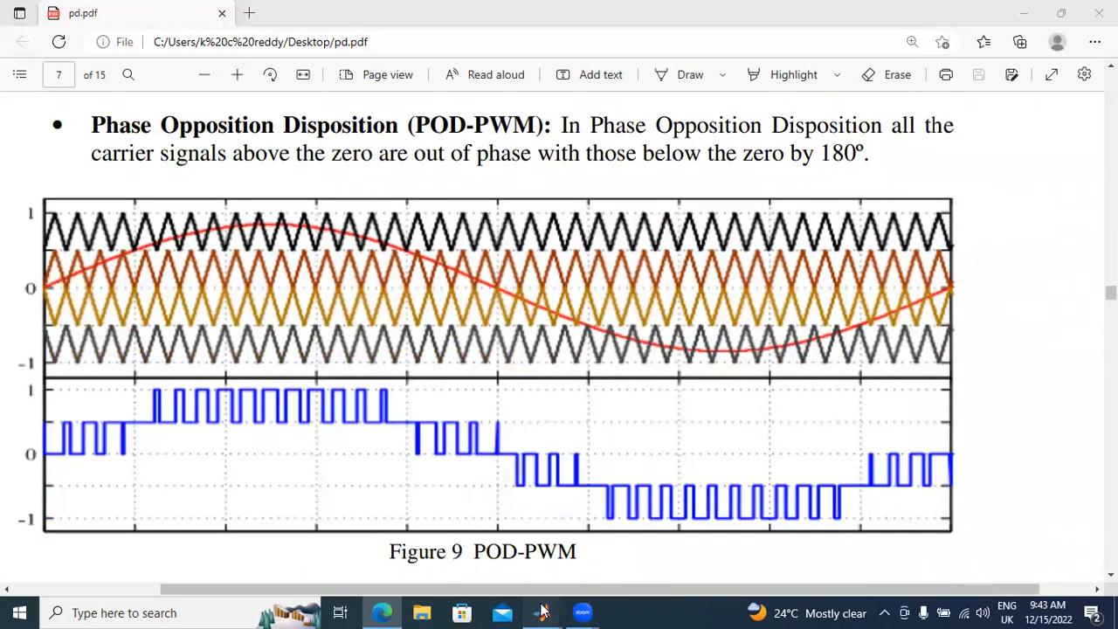
Switch to the untitled Simulink model and add Scope, Relational Operator and Logical Operator blocks from the Commonly Used Blocks library.
{"action": "mouse_move", "coordinate": [542, 613]}
{"action": "left_click", "coordinate": [556, 536]}
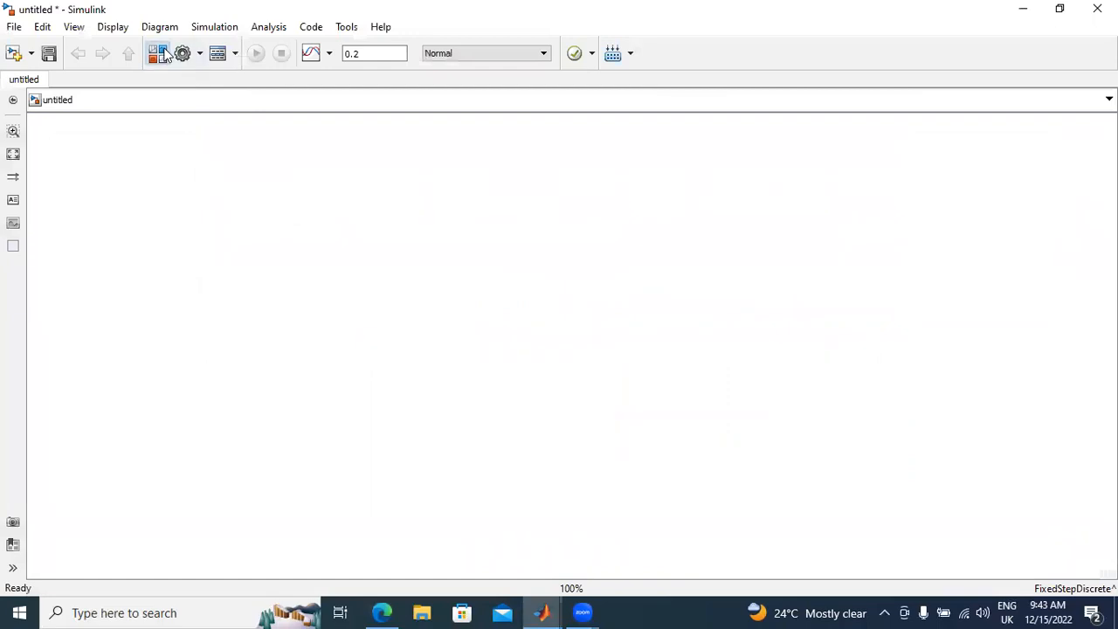
{"action": "left_click", "coordinate": [158, 53]}
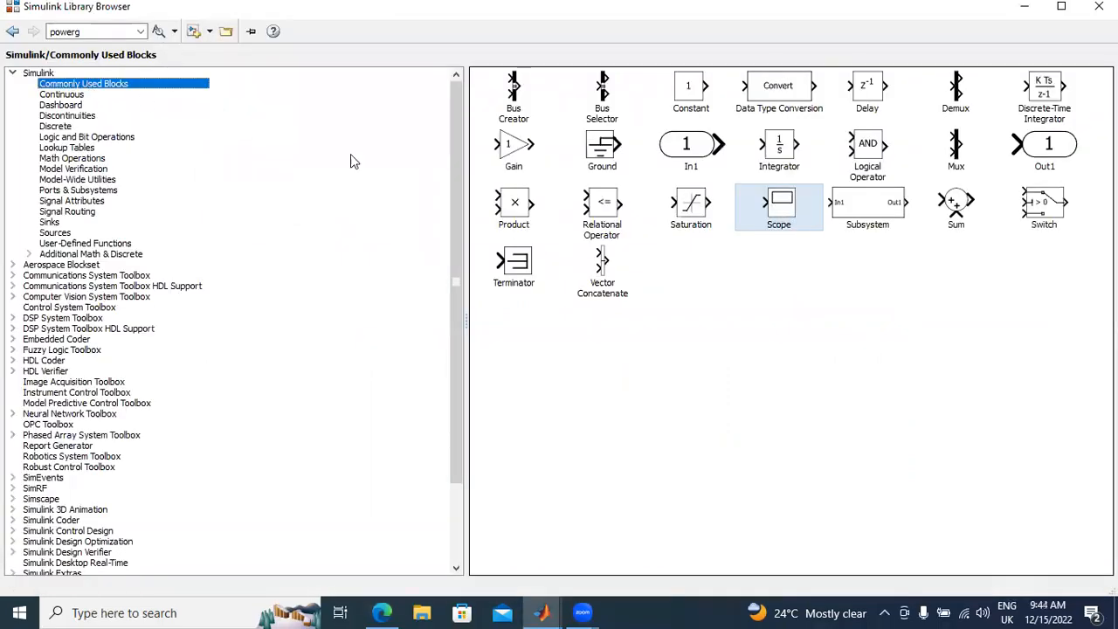
{"action": "right_click", "coordinate": [769, 200]}
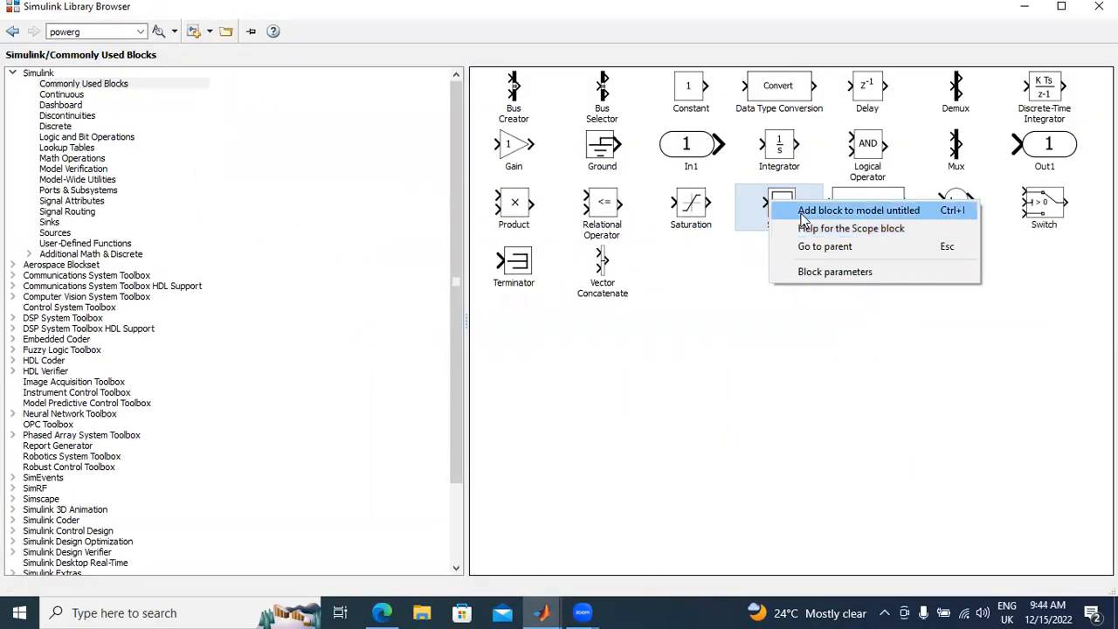
{"action": "left_click", "coordinate": [800, 211]}
{"action": "right_click", "coordinate": [598, 213]}
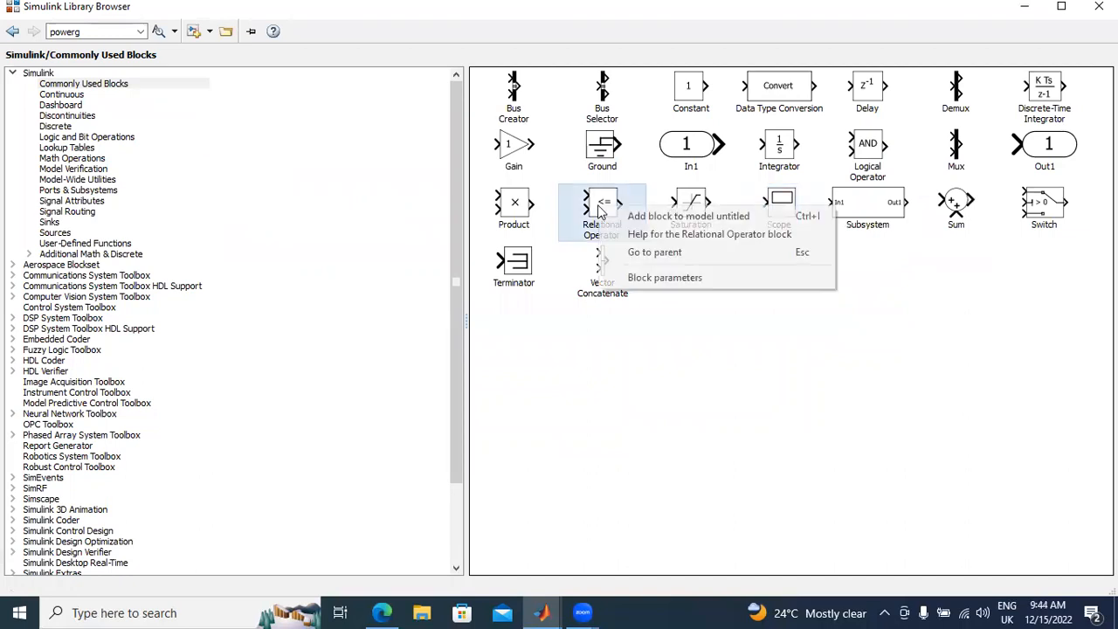
{"action": "left_click", "coordinate": [644, 216]}
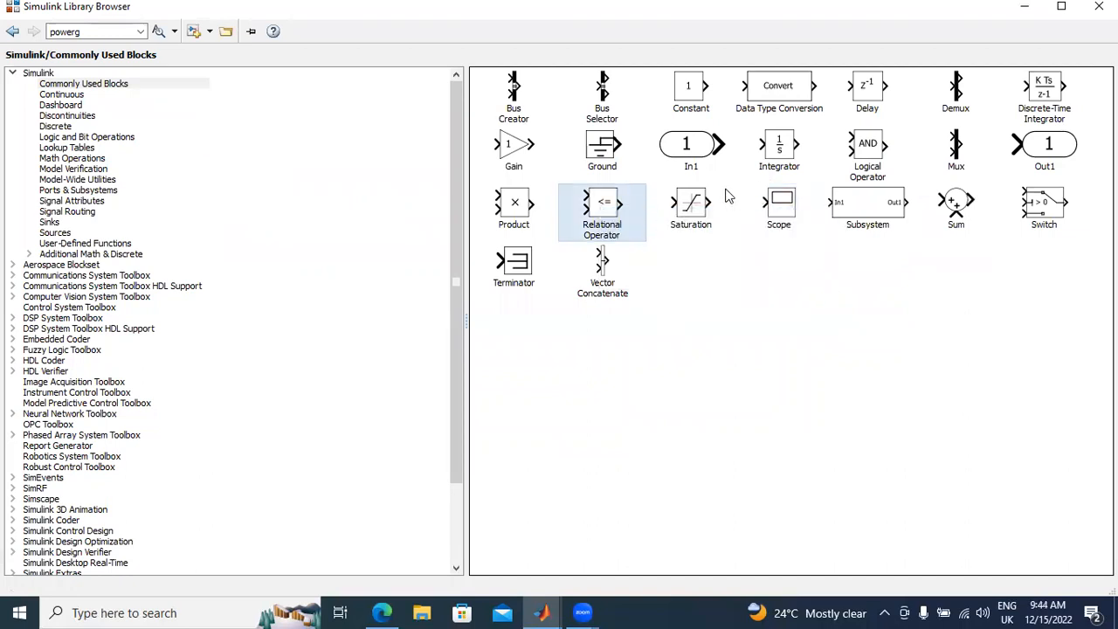
{"action": "right_click", "coordinate": [856, 149]}
{"action": "left_click", "coordinate": [878, 162]}
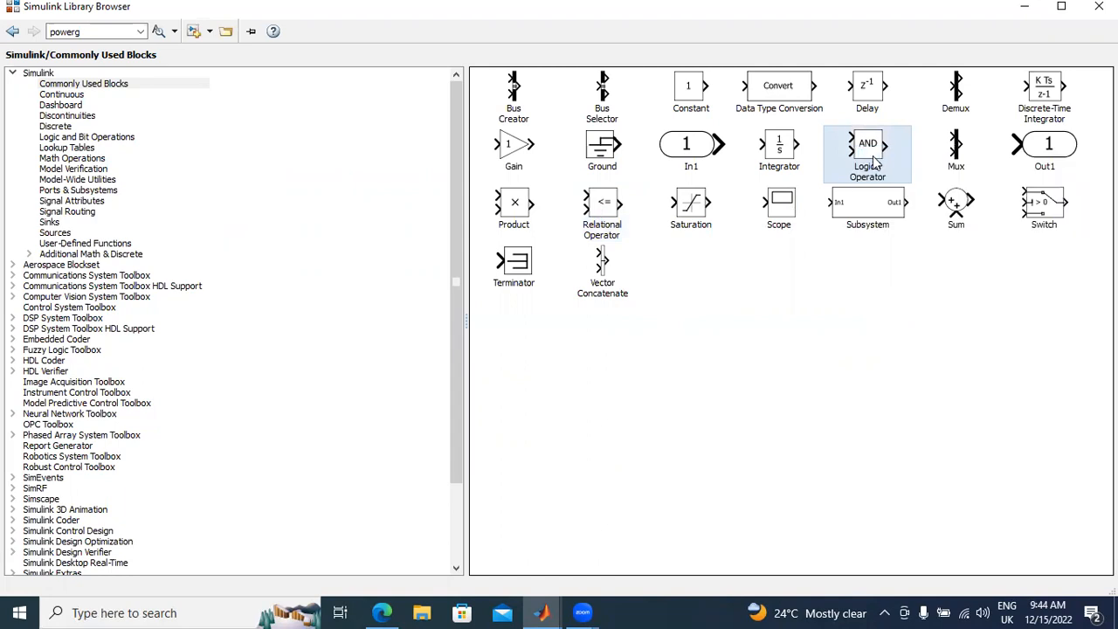
Add a From block and a Goto block from the Signal Routing library to the untitled model.
{"action": "left_click", "coordinate": [83, 215]}
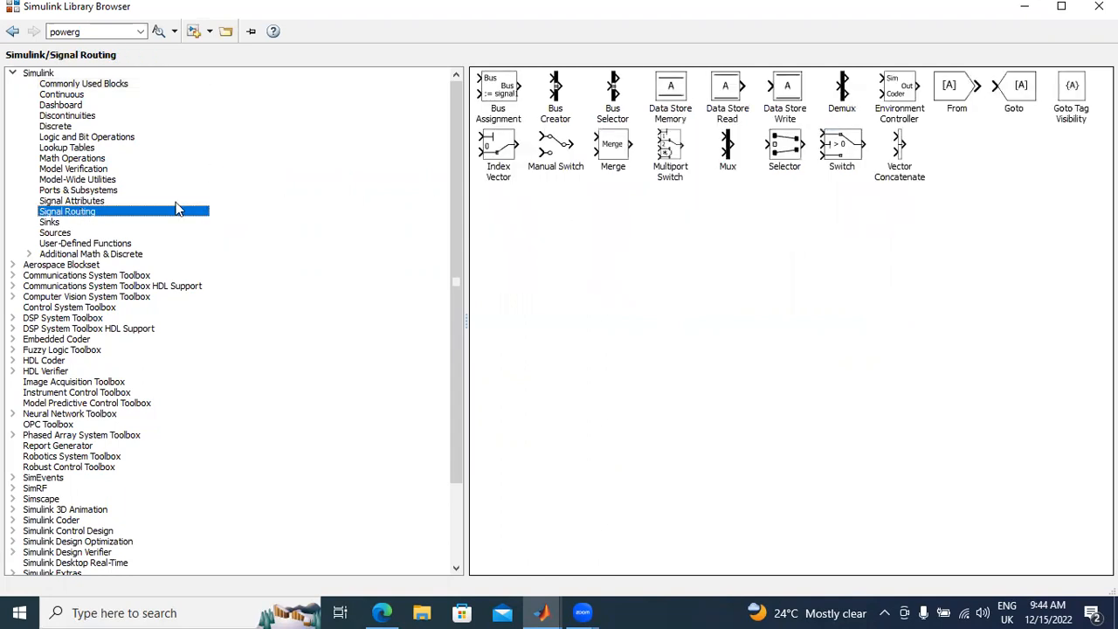
{"action": "right_click", "coordinate": [948, 92]}
{"action": "left_click", "coordinate": [969, 166]}
{"action": "right_click", "coordinate": [1016, 91]}
{"action": "left_click", "coordinate": [1022, 97]}
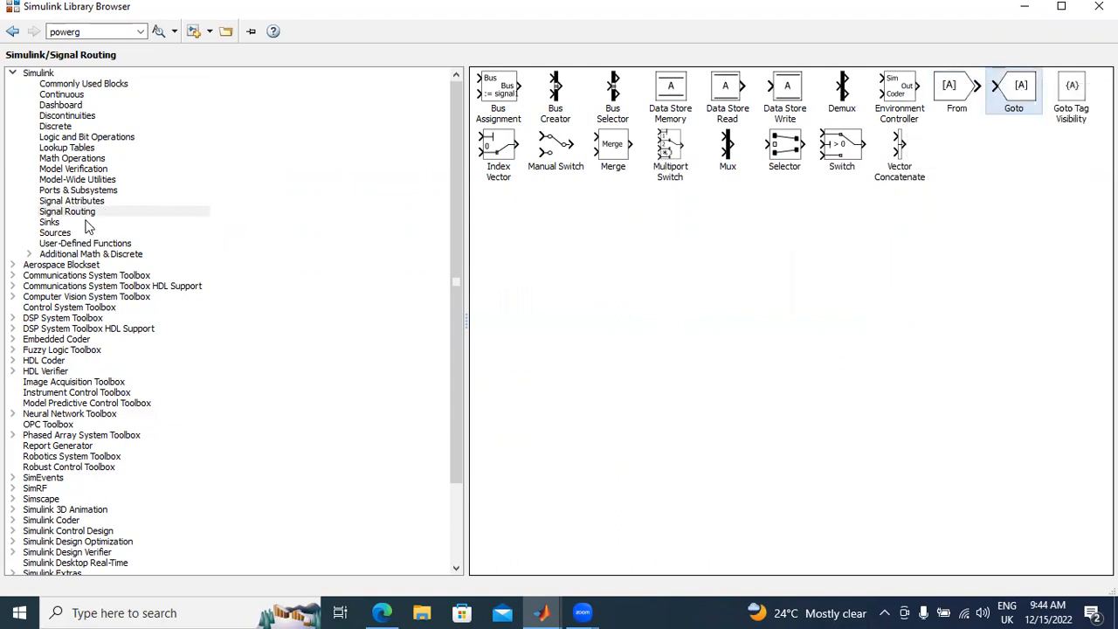
Add a Repeating Sequence block and a Sine Wave block from the Sources library to the untitled model.
{"action": "left_click", "coordinate": [51, 223]}
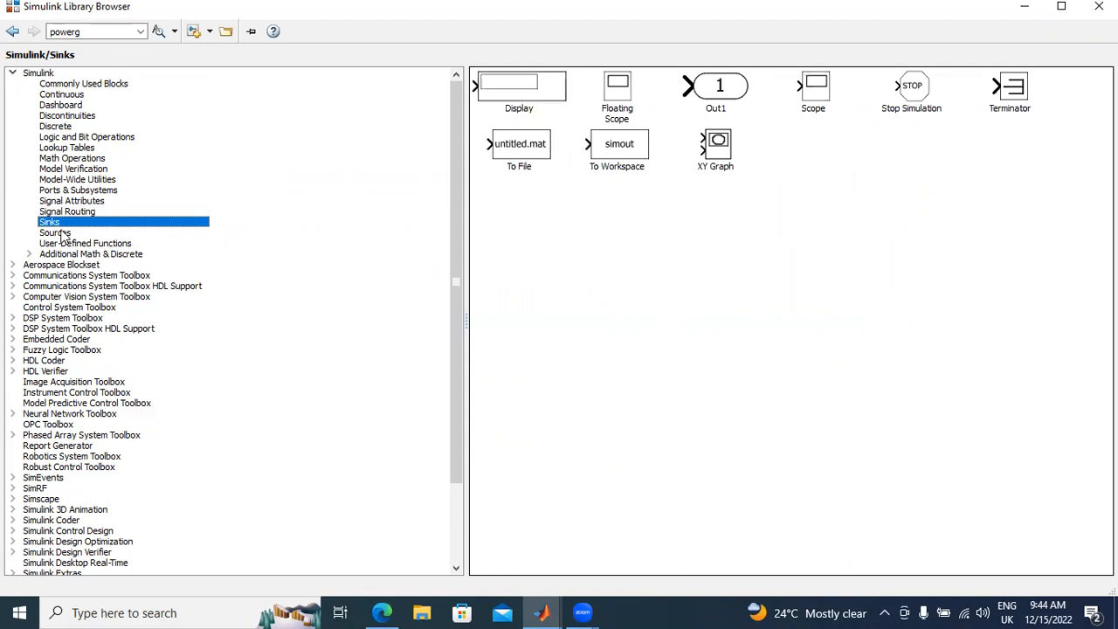
{"action": "left_click", "coordinate": [61, 233]}
{"action": "right_click", "coordinate": [561, 278]}
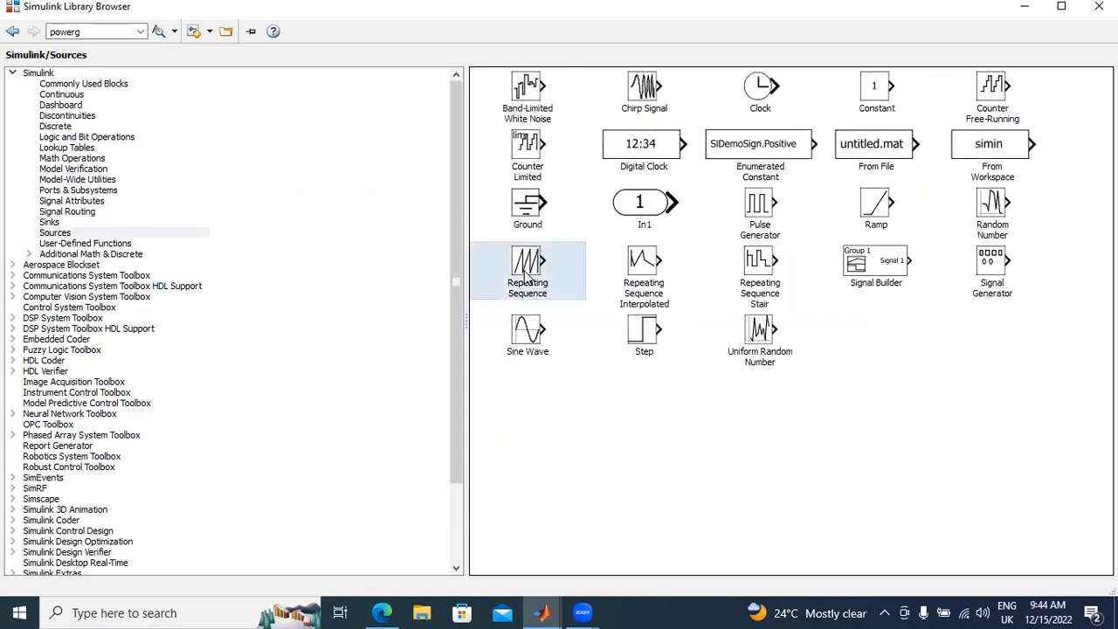
{"action": "left_click", "coordinate": [563, 282]}
{"action": "right_click", "coordinate": [513, 329]}
{"action": "left_click", "coordinate": [549, 342]}
Return to the untitled model and move the Sine Wave and Repeating Sequence blocks out of the stack to the canvas's left side.
{"action": "left_click", "coordinate": [546, 611]}
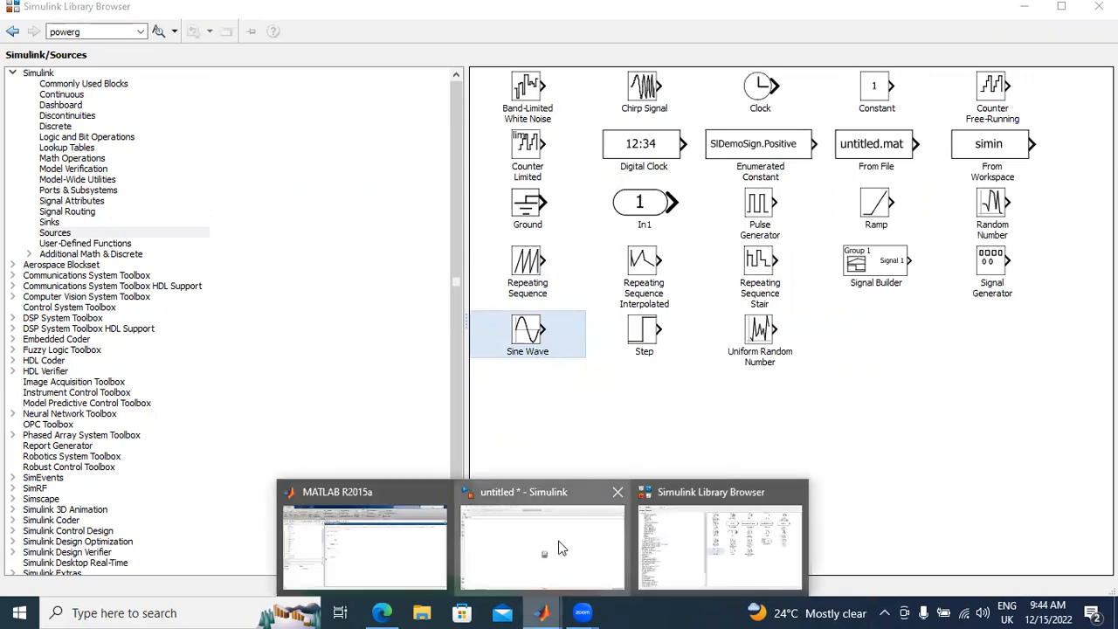
{"action": "left_click", "coordinate": [559, 551]}
{"action": "left_click_drag", "start_coordinate": [557, 342], "coordinate": [193, 207]}
{"action": "left_click_drag", "start_coordinate": [568, 350], "coordinate": [178, 282]}
Spread the From, Goto, Logical Operator, Relational Operator and Scope blocks from top to bottom along the canvas's right side.
{"action": "left_click_drag", "start_coordinate": [570, 357], "coordinate": [177, 377]}
{"action": "left_click_drag", "start_coordinate": [570, 348], "coordinate": [695, 237]}
{"action": "left_click_drag", "start_coordinate": [179, 367], "coordinate": [846, 254]}
{"action": "left_click_drag", "start_coordinate": [681, 243], "coordinate": [860, 173]}
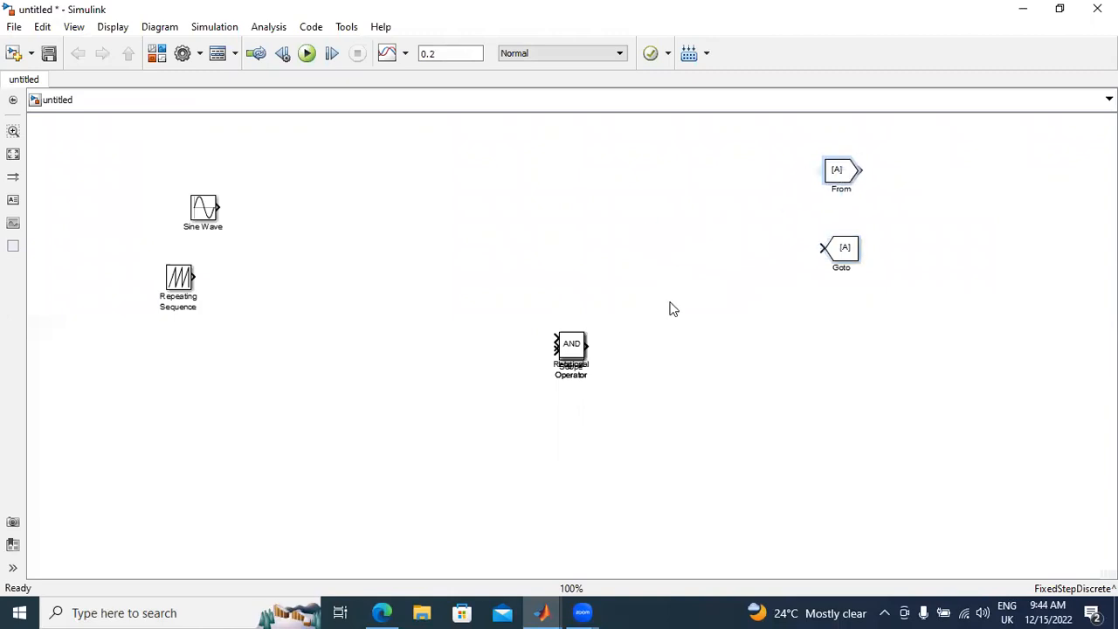
{"action": "left_click_drag", "start_coordinate": [575, 349], "coordinate": [830, 313]}
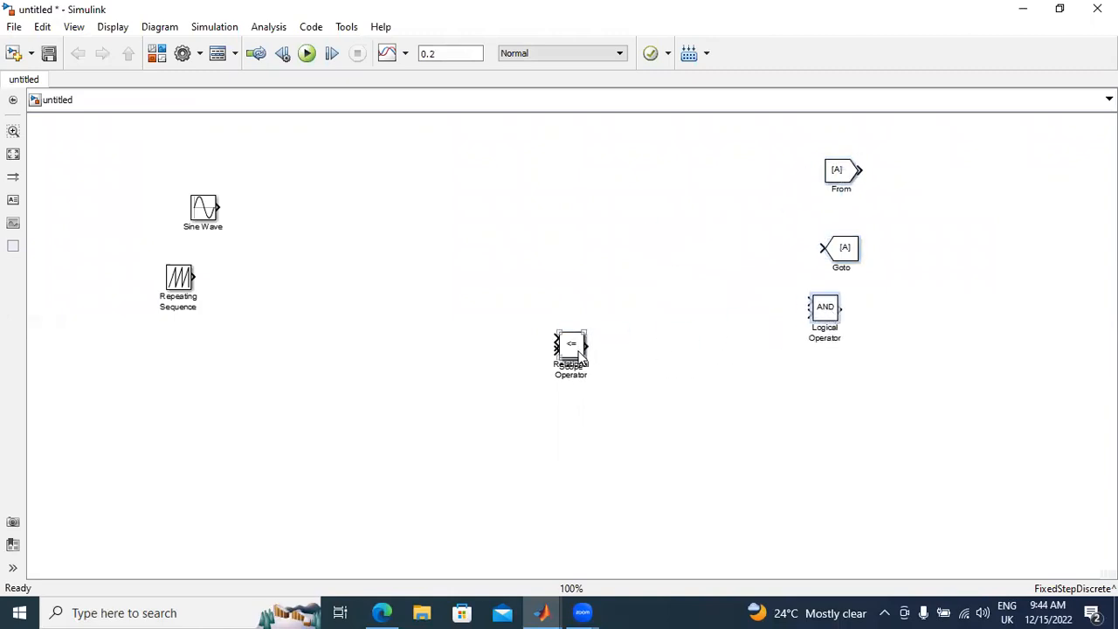
{"action": "left_click_drag", "start_coordinate": [572, 346], "coordinate": [825, 365]}
{"action": "left_click_drag", "start_coordinate": [581, 354], "coordinate": [888, 457]}
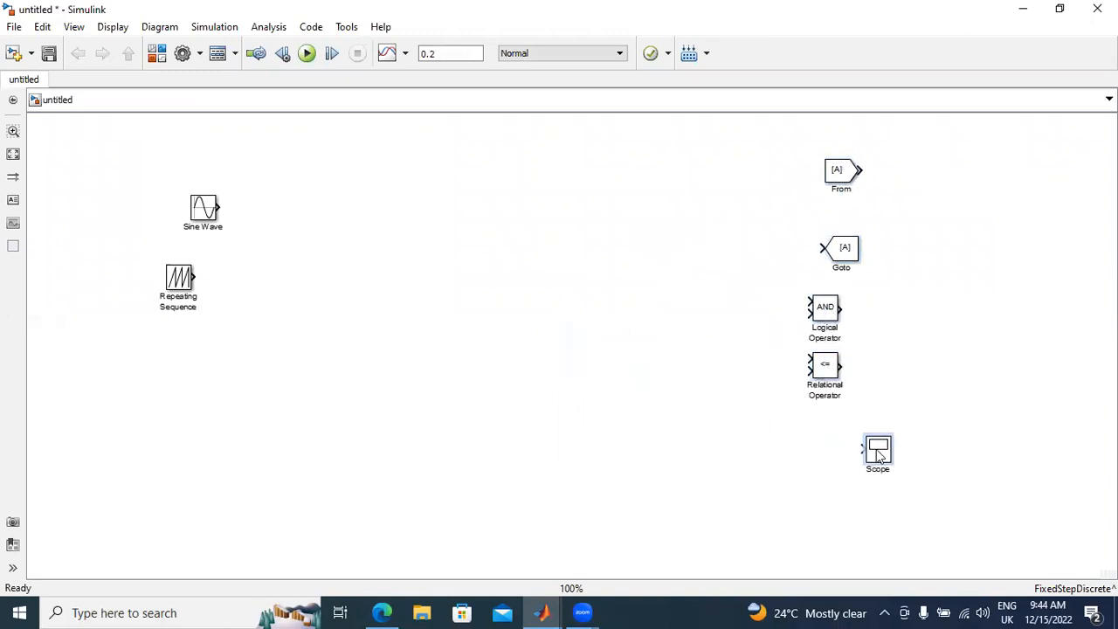
Place the Relational Operator beside the two sources and wire the Sine Wave to its first input and the Repeating Sequence to its second.
{"action": "left_click_drag", "start_coordinate": [211, 202], "coordinate": [142, 193]}
{"action": "left_click_drag", "start_coordinate": [186, 278], "coordinate": [139, 286]}
{"action": "left_click_drag", "start_coordinate": [826, 360], "coordinate": [281, 203]}
{"action": "left_click", "coordinate": [185, 200]}
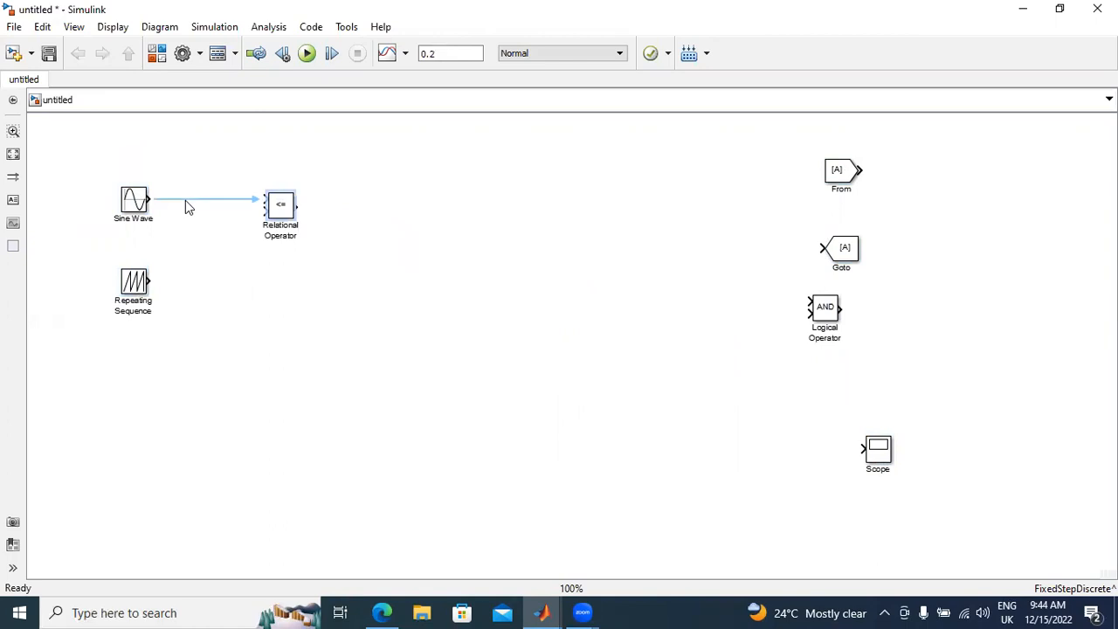
{"action": "left_click_drag", "start_coordinate": [152, 280], "coordinate": [262, 209]}
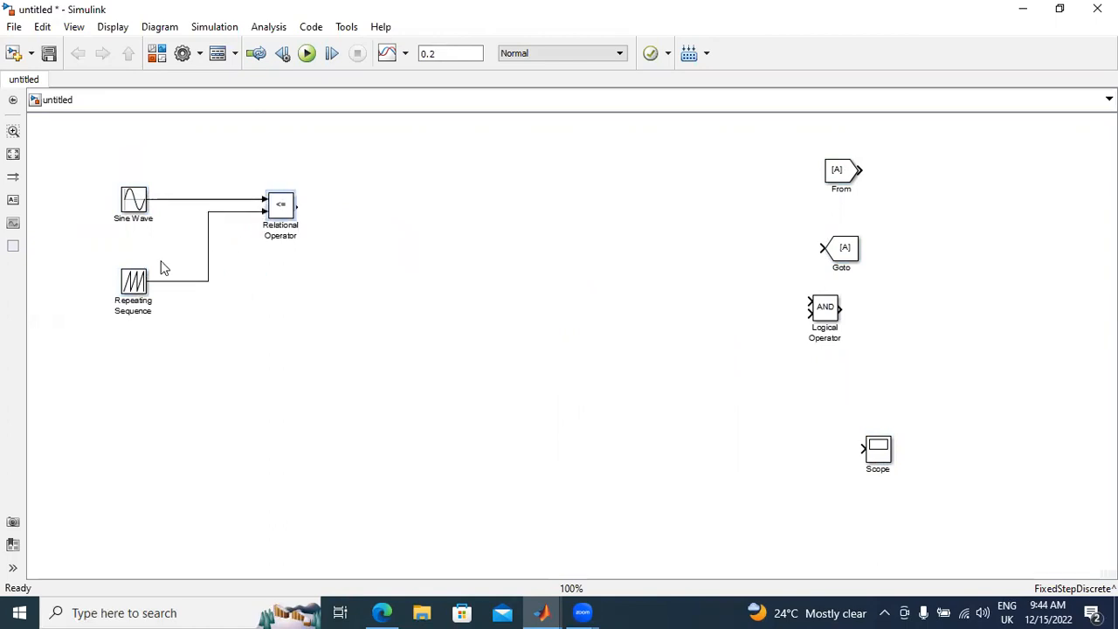
Set the Sine Wave block's amplitude to 0.95 and its frequency to 2*pi*50 rad/sec.
{"action": "double_click", "coordinate": [137, 201]}
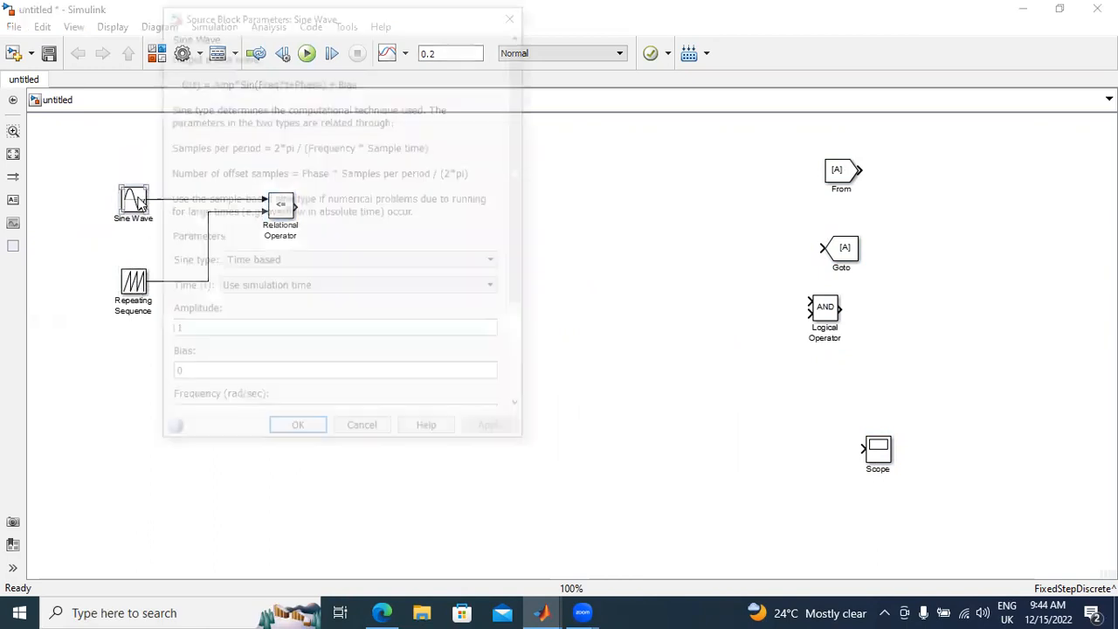
{"action": "double_click", "coordinate": [341, 330]}
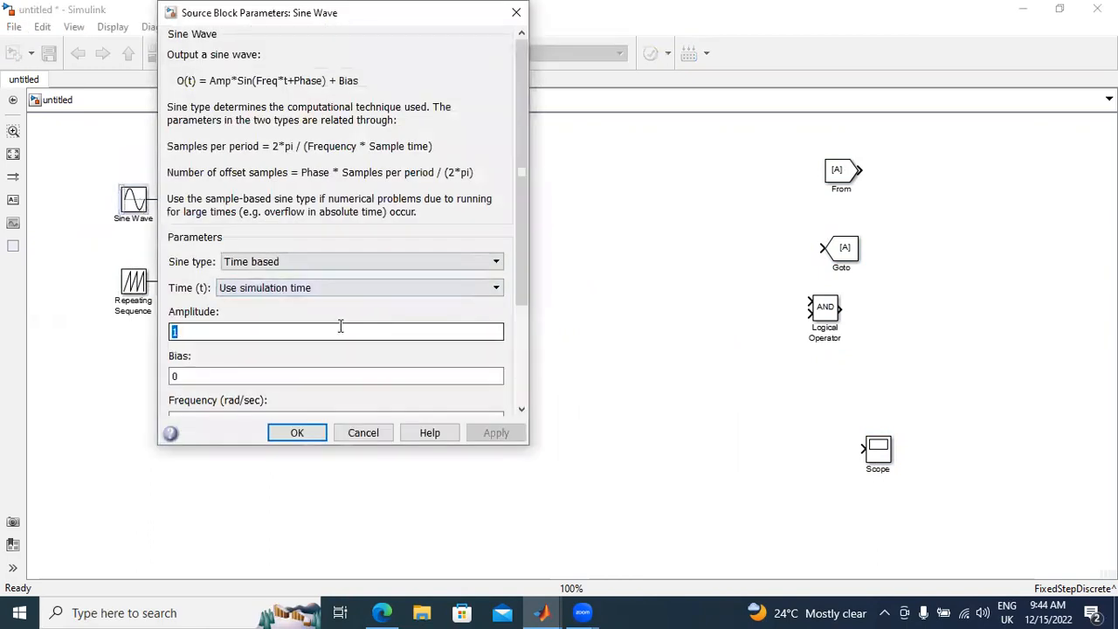
{"action": "type", "text": "0.95"}
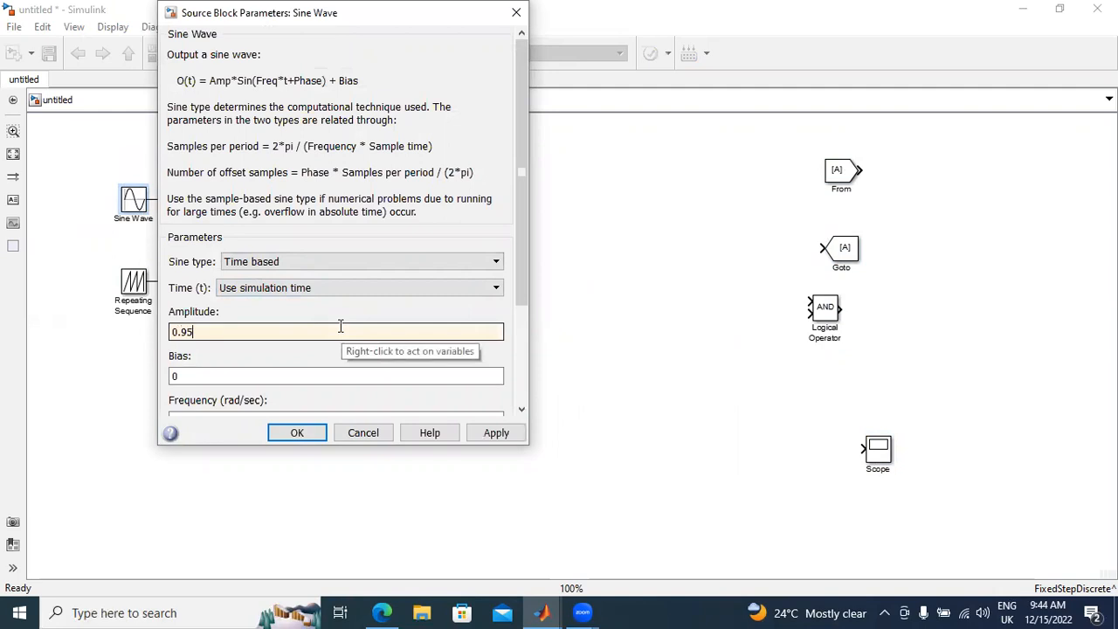
{"action": "left_click_drag", "start_coordinate": [516, 292], "coordinate": [508, 390]}
{"action": "double_click", "coordinate": [299, 325]}
{"action": "double_click", "coordinate": [290, 276]}
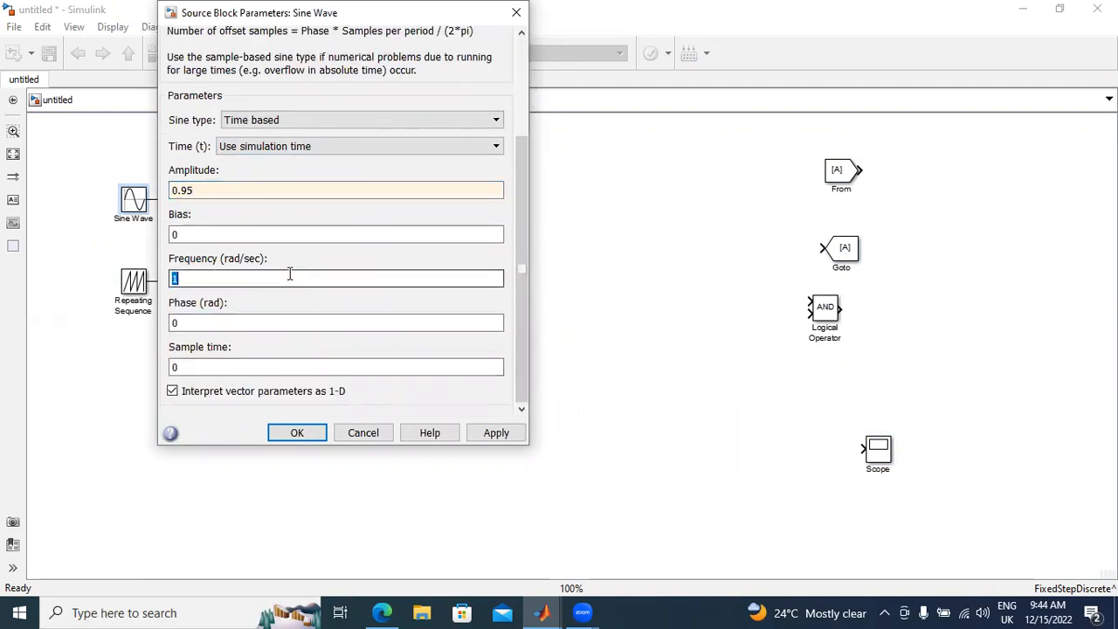
{"action": "type", "text": "2*pi*50"}
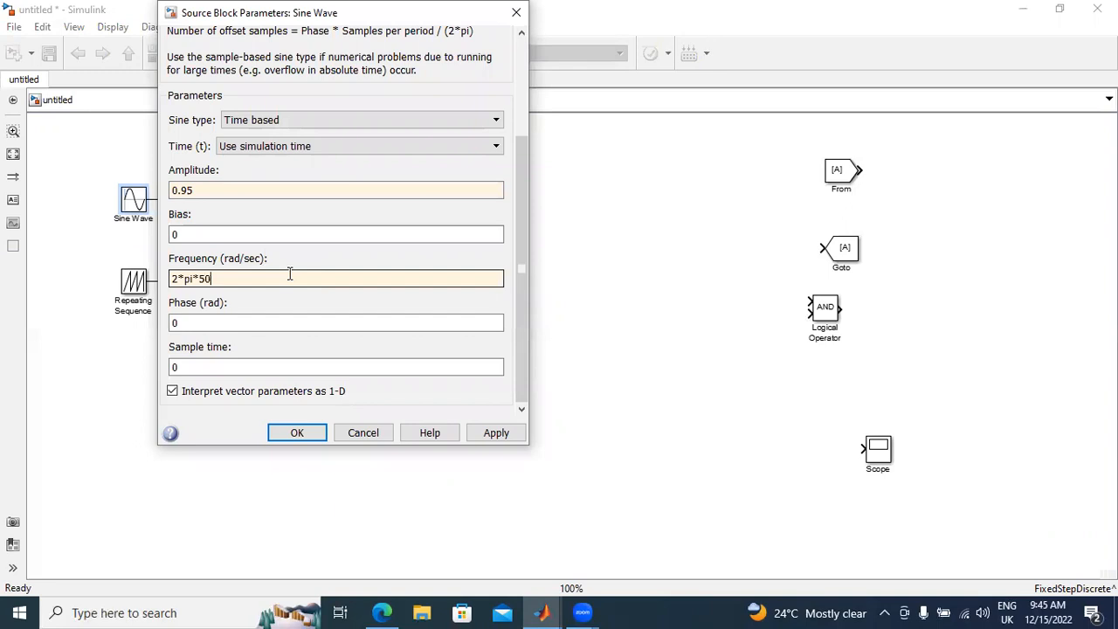
{"action": "left_click", "coordinate": [489, 433]}
{"action": "left_click", "coordinate": [300, 437]}
Set the Repeating Sequence block's time values to [0 0.2 0.4]/500.
{"action": "double_click", "coordinate": [140, 287]}
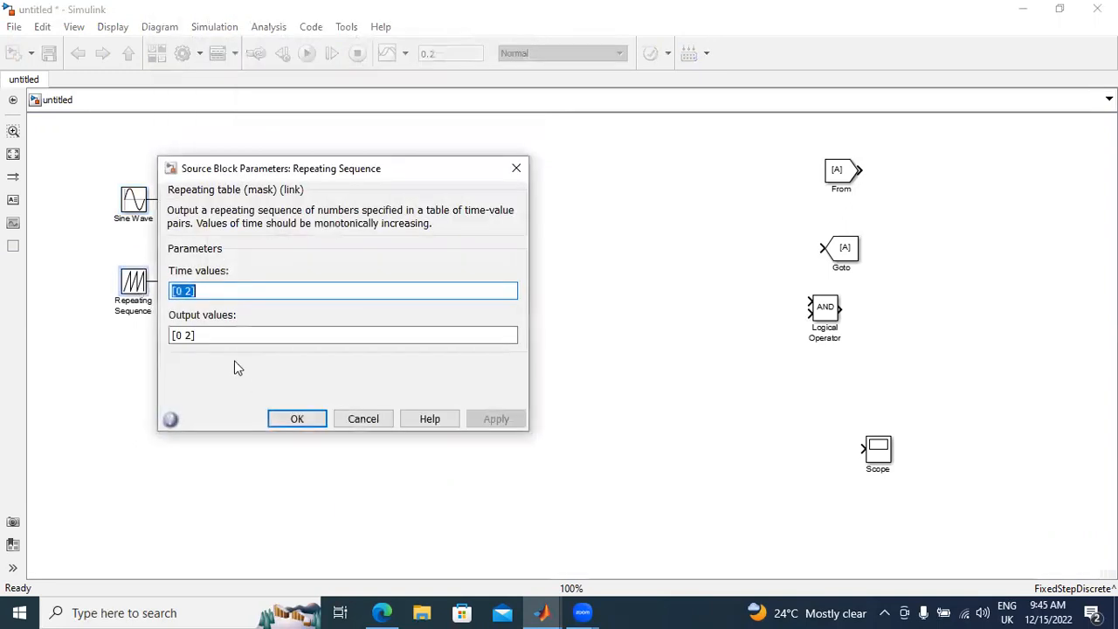
{"action": "left_click", "coordinate": [195, 295]}
{"action": "key", "text": "BackSpace"}
{"action": "type", "text": "0"}
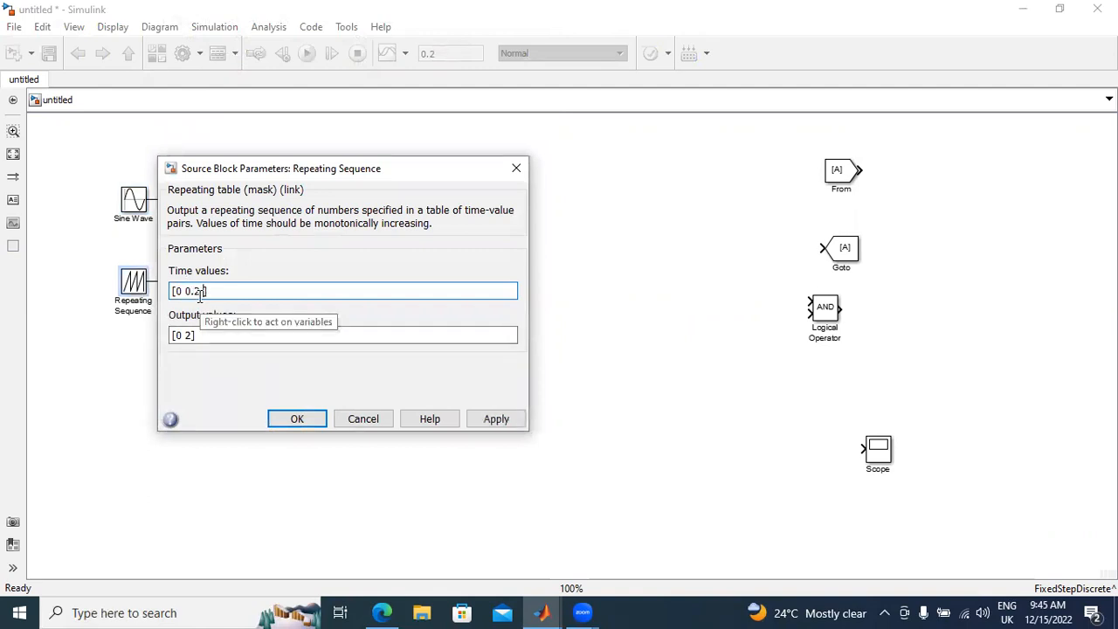
{"action": "type", "text": ".2 0.4"}
{"action": "left_click", "coordinate": [225, 292]}
{"action": "key", "text": "ctrl+a"}
{"action": "left_click", "coordinate": [231, 292]}
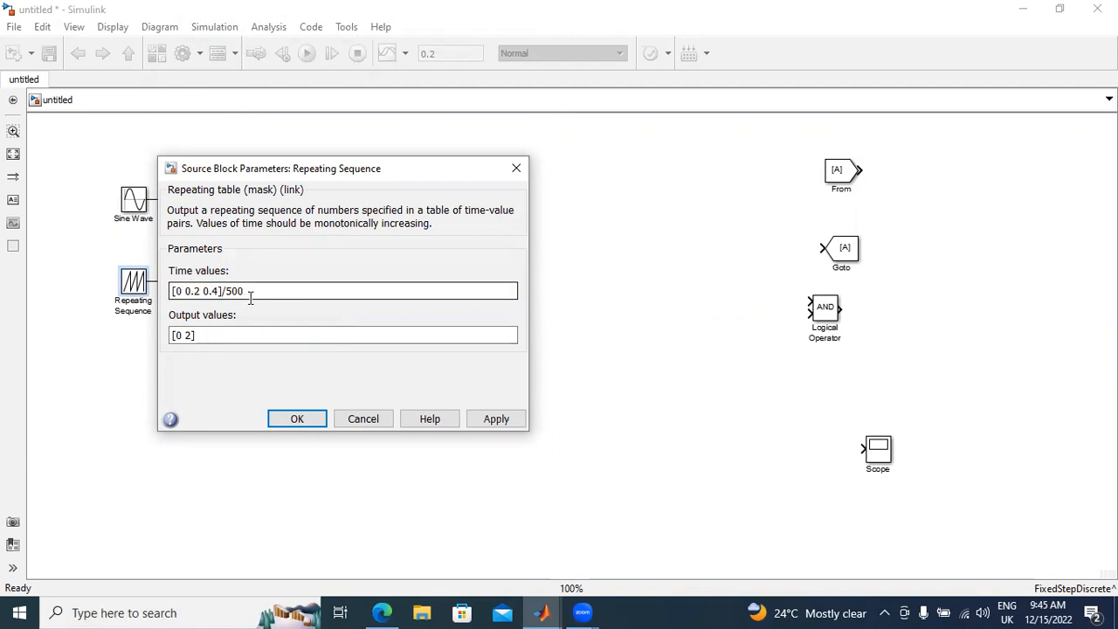
{"action": "left_click", "coordinate": [253, 292]}
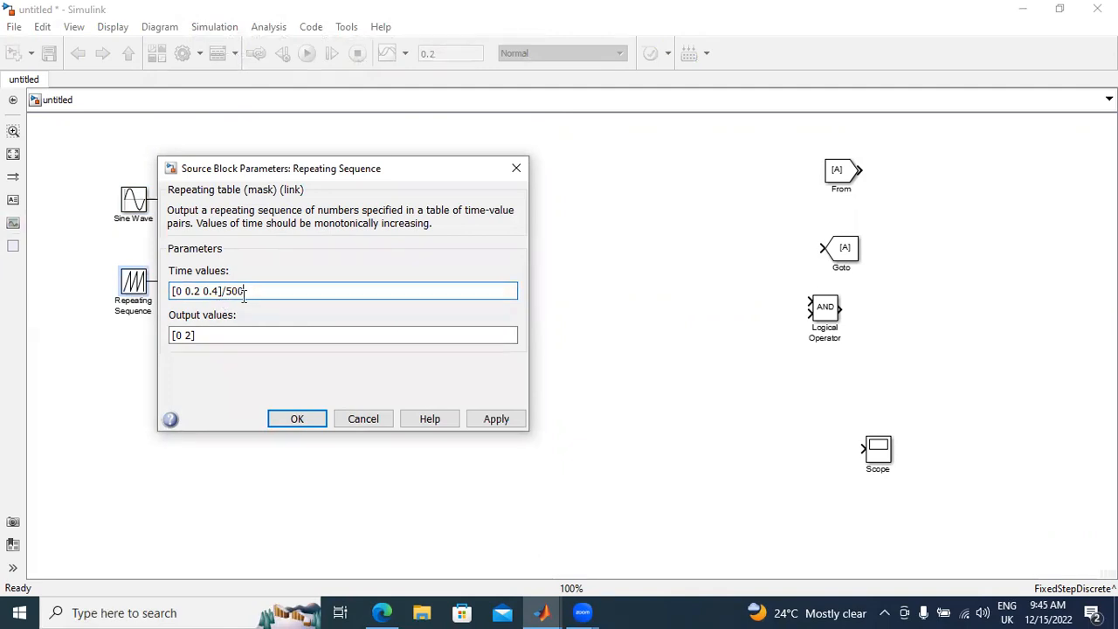
Set the Repeating Sequence block's output values to [0.5 1 0.5], using the POD-PWM carrier figure in pd.pdf as reference.
{"action": "left_click", "coordinate": [193, 334]}
{"action": "key", "text": "ctrl+a"}
{"action": "left_click", "coordinate": [193, 335]}
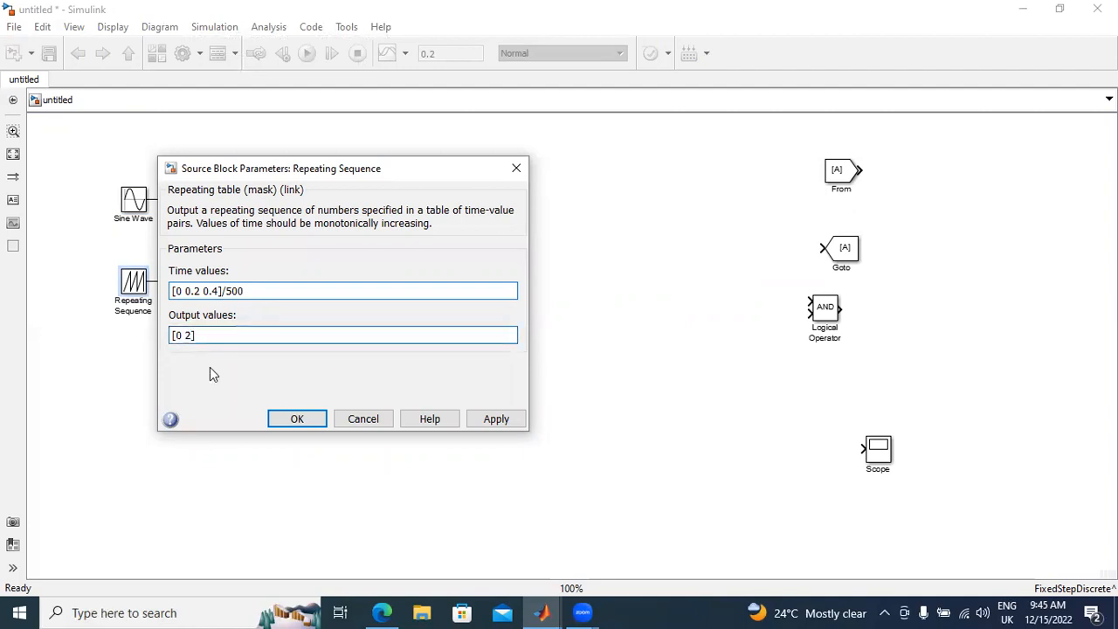
{"action": "key", "text": "BackSpace"}
{"action": "key", "text": "BackSpace"}
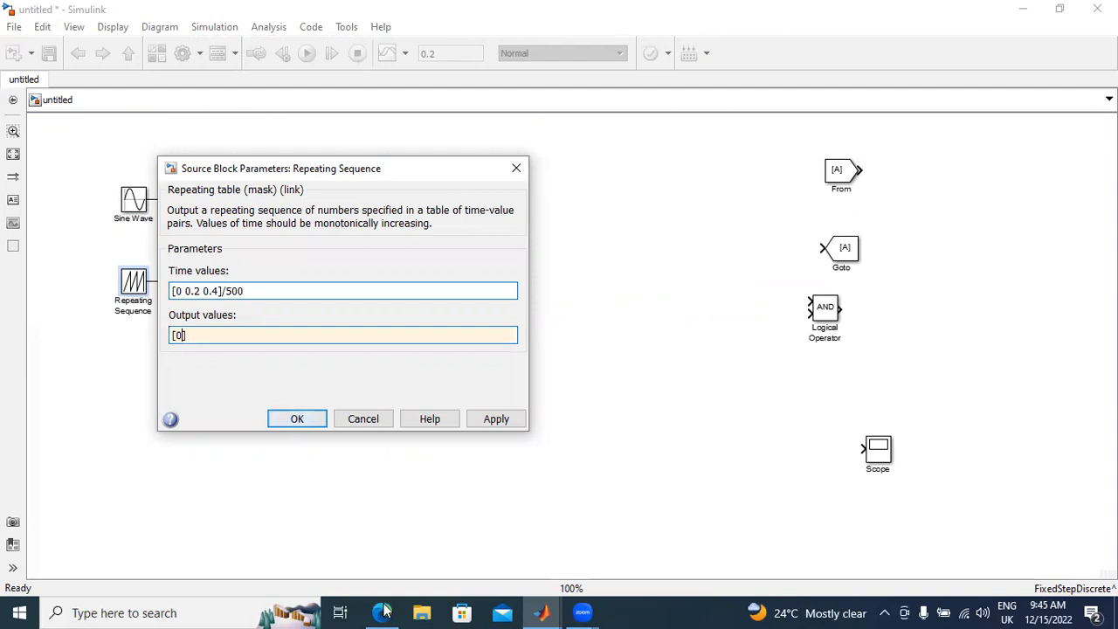
{"action": "key", "text": "alt+Tab"}
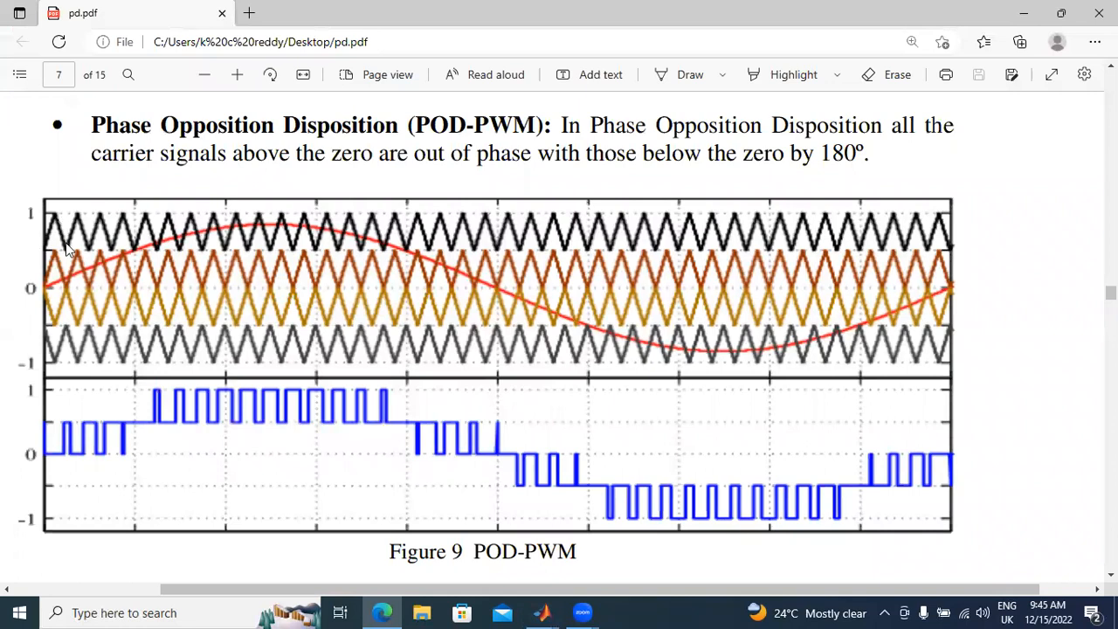
{"action": "mouse_move", "coordinate": [562, 611]}
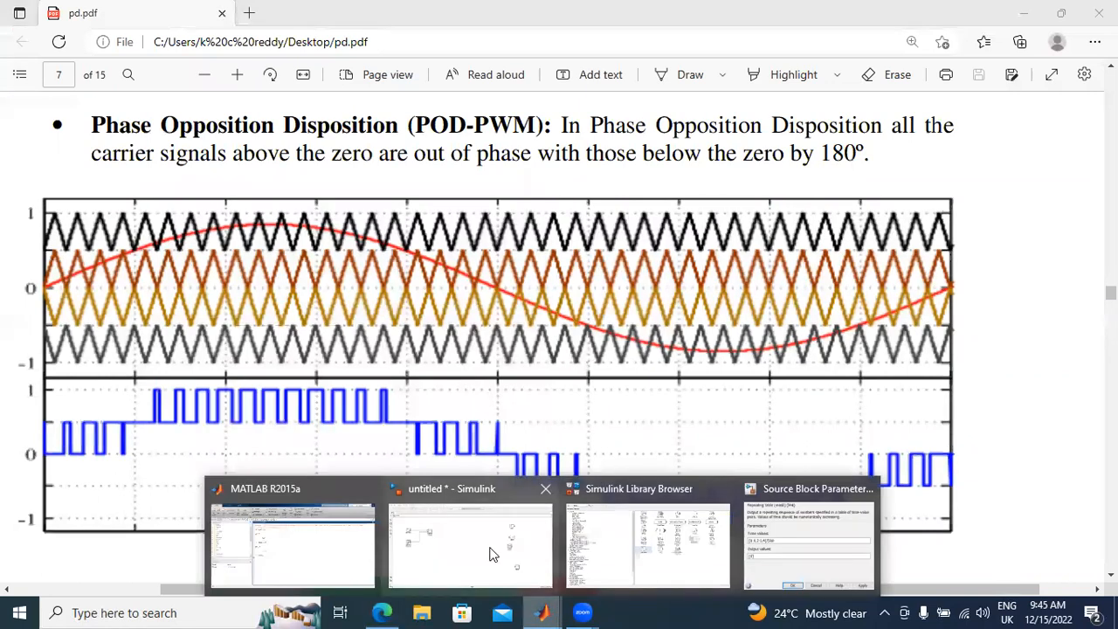
{"action": "left_click", "coordinate": [450, 528]}
{"action": "double_click", "coordinate": [136, 285]}
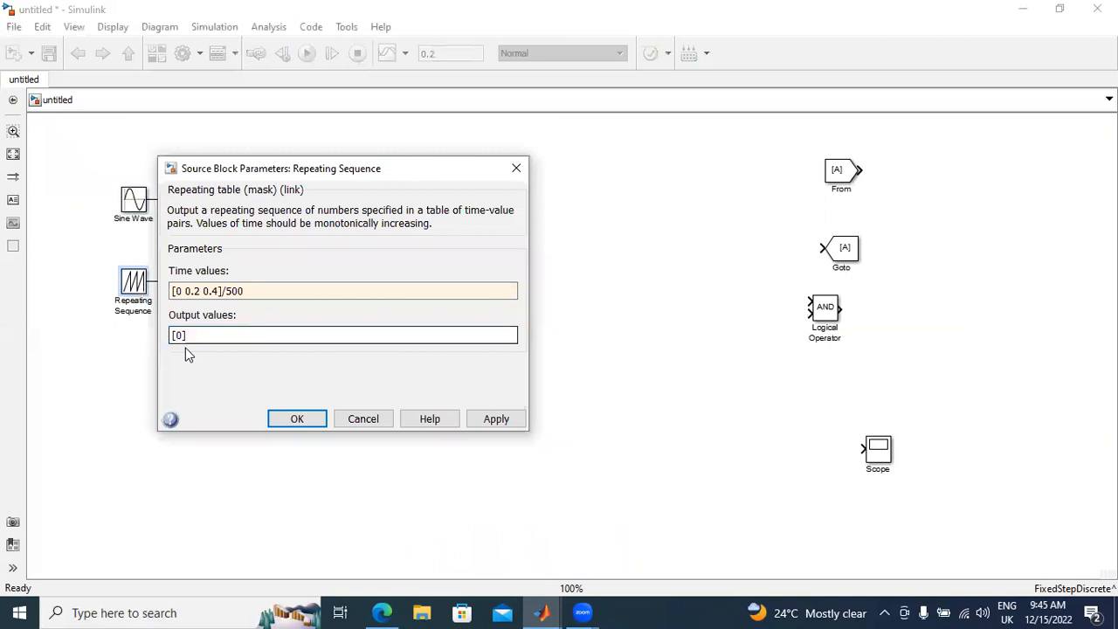
{"action": "type", "text": ".5 1 0.5"}
{"action": "left_click", "coordinate": [495, 418]}
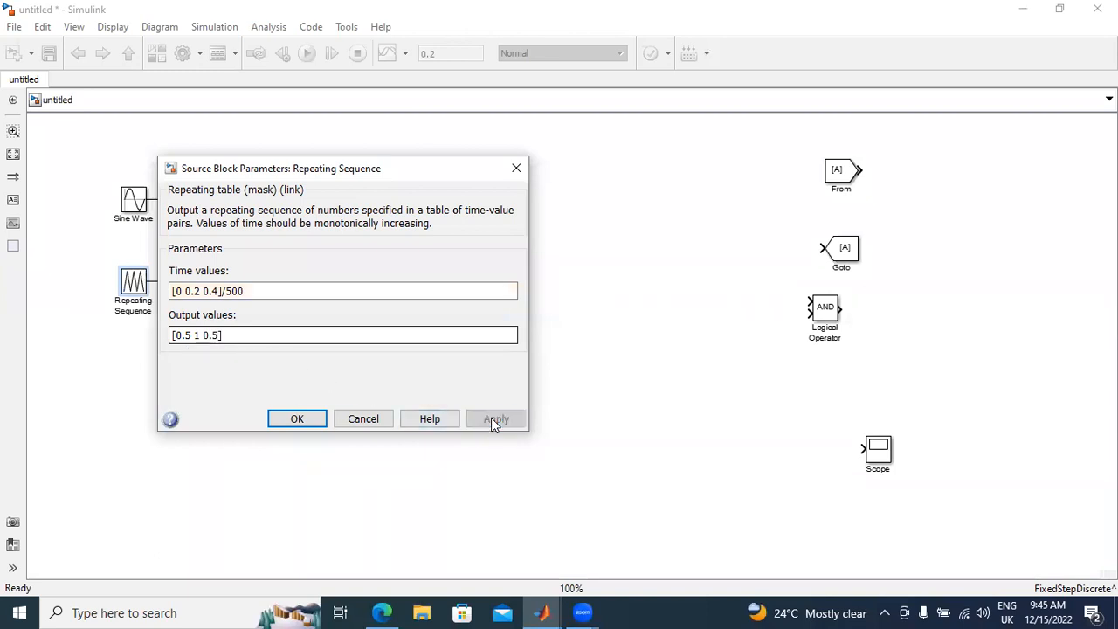
{"action": "left_click", "coordinate": [297, 419]}
Duplicate the Repeating Sequence and Relational Operator below the originals, wiring the Sine Wave to the copy's first input and the new sequence to its second.
{"action": "left_click_drag", "start_coordinate": [137, 288], "coordinate": [137, 411]}
{"action": "mouse_move", "coordinate": [281, 210]}
{"action": "left_mouse_down"}
{"action": "mouse_move", "coordinate": [281, 342]}
{"action": "mouse_move", "coordinate": [182, 199]}
{"action": "left_mouse_up"}
{"action": "left_click_drag", "start_coordinate": [151, 401], "coordinate": [265, 347]}
{"action": "mouse_move", "coordinate": [132, 403]}
{"action": "left_mouse_down"}
{"action": "mouse_move", "coordinate": [140, 384]}
{"action": "mouse_move", "coordinate": [125, 359]}
{"action": "left_mouse_up"}
Set the second carrier block's (Repeating Sequence1) output values to [0 0.5 0], checking the carrier figure in pd.pdf.
{"action": "double_click", "coordinate": [125, 360]}
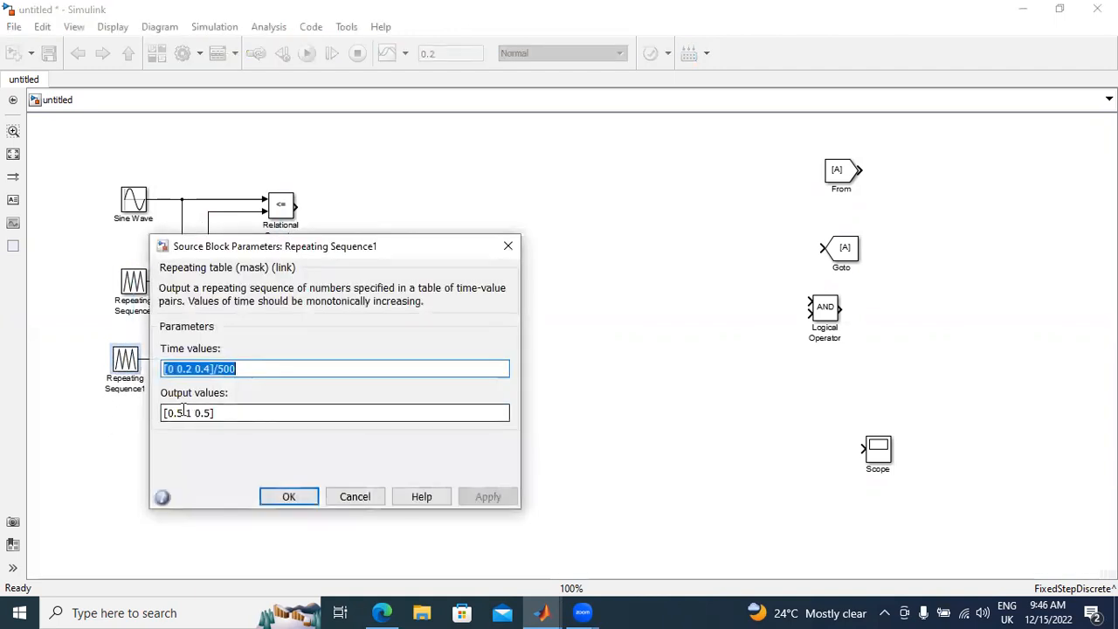
{"action": "left_click", "coordinate": [196, 414]}
{"action": "double_click", "coordinate": [179, 413]}
{"action": "key", "text": "BackSpace"}
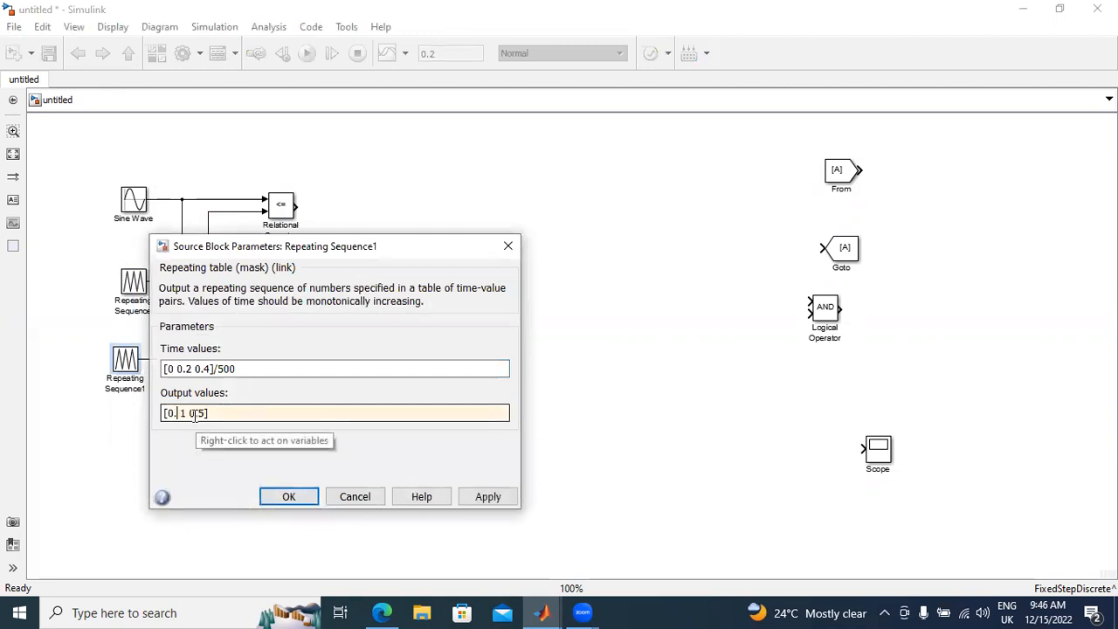
{"action": "key", "text": "BackSpace"}
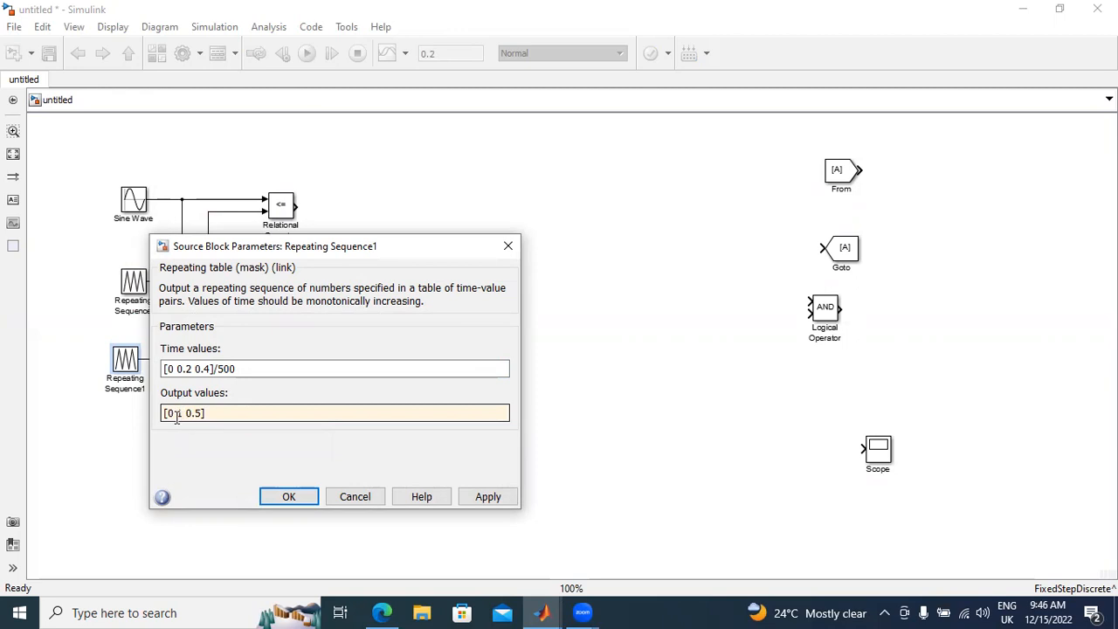
{"action": "double_click", "coordinate": [180, 413]}
{"action": "type", "text": "0.5"}
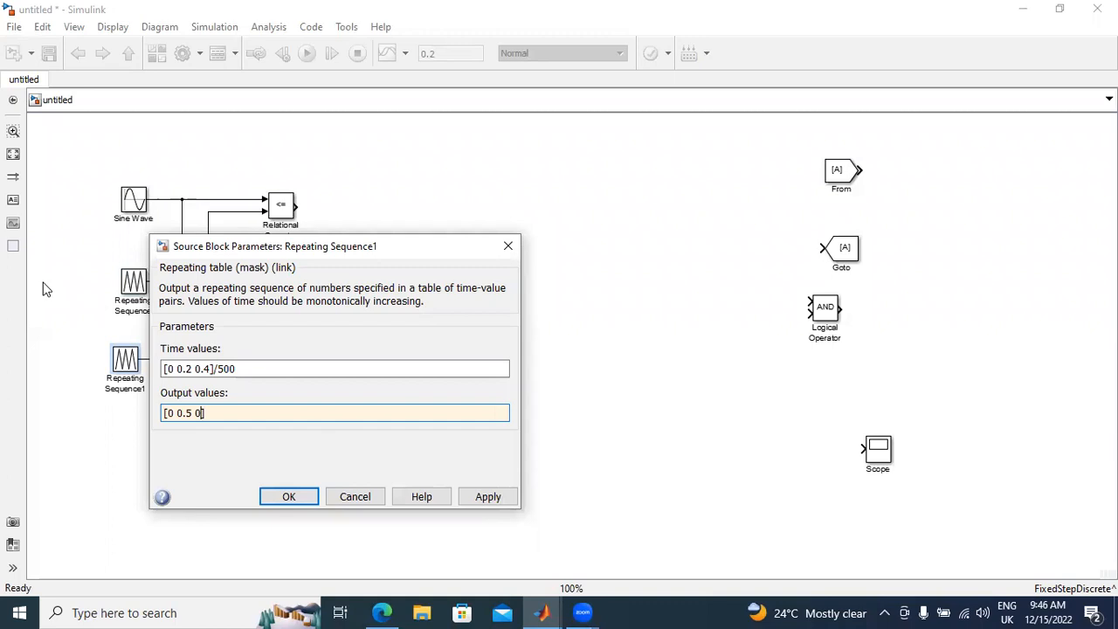
{"action": "key", "text": "alt+Tab"}
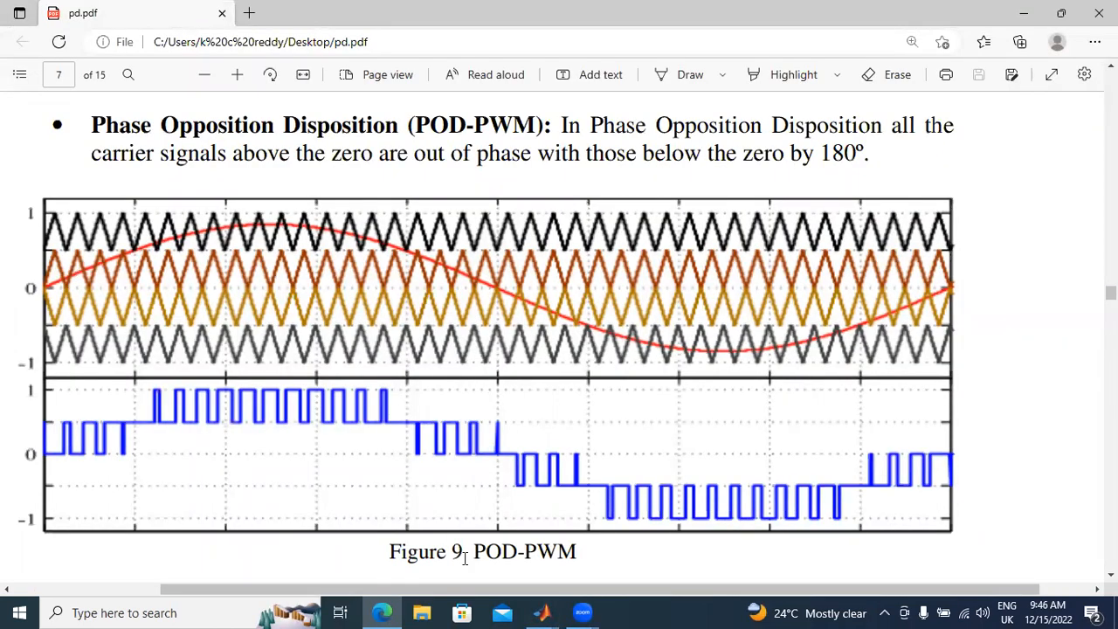
{"action": "left_click", "coordinate": [542, 611]}
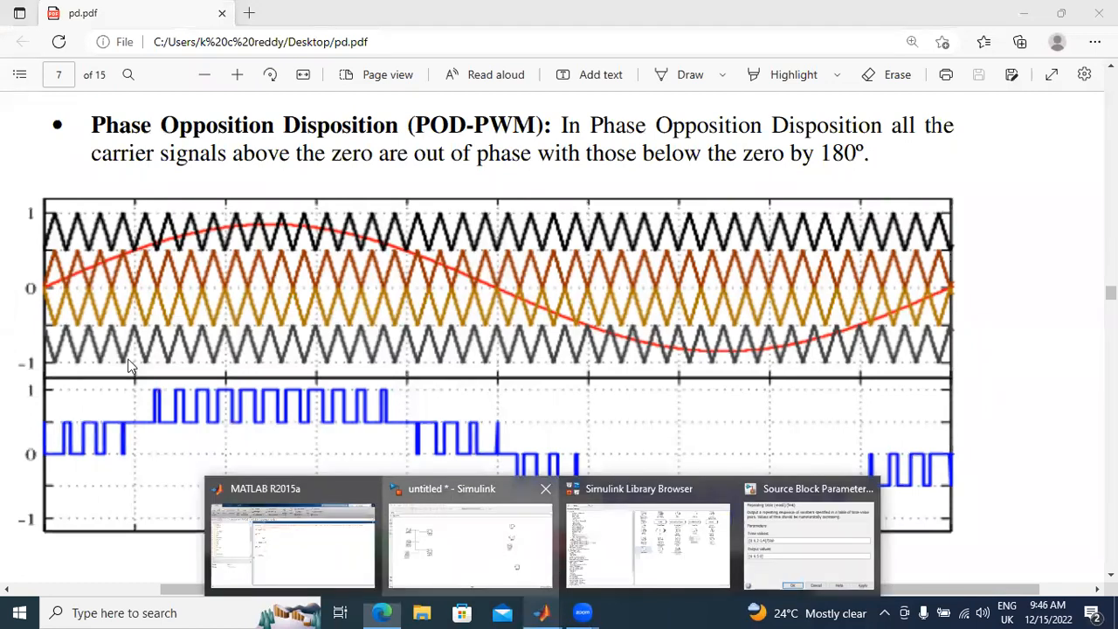
{"action": "left_click", "coordinate": [470, 541]}
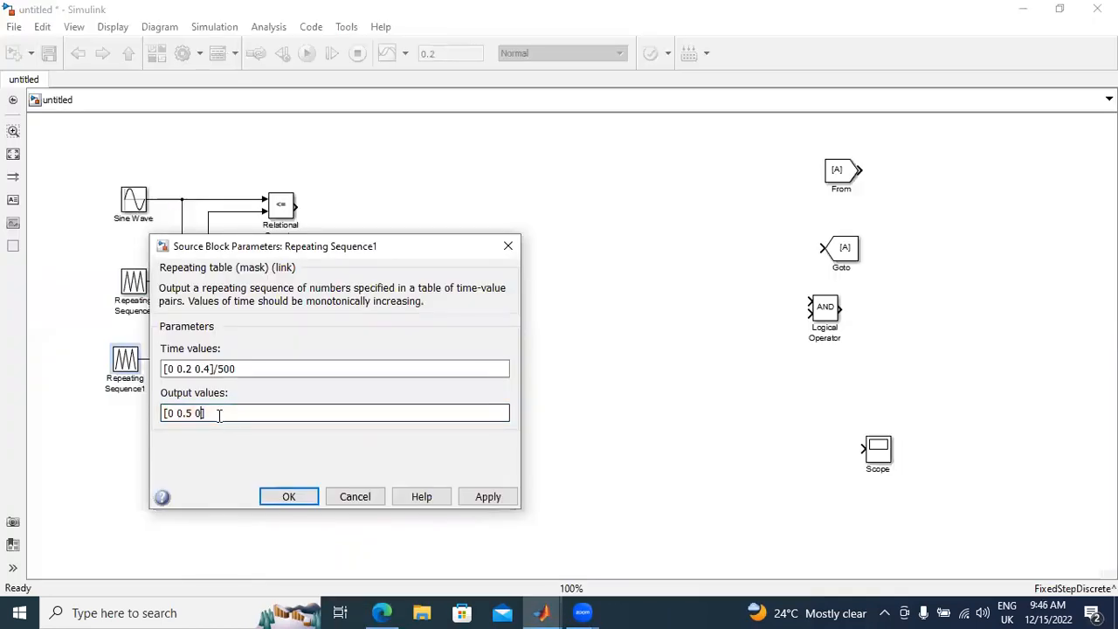
{"action": "left_click", "coordinate": [489, 496]}
{"action": "left_click", "coordinate": [290, 496]}
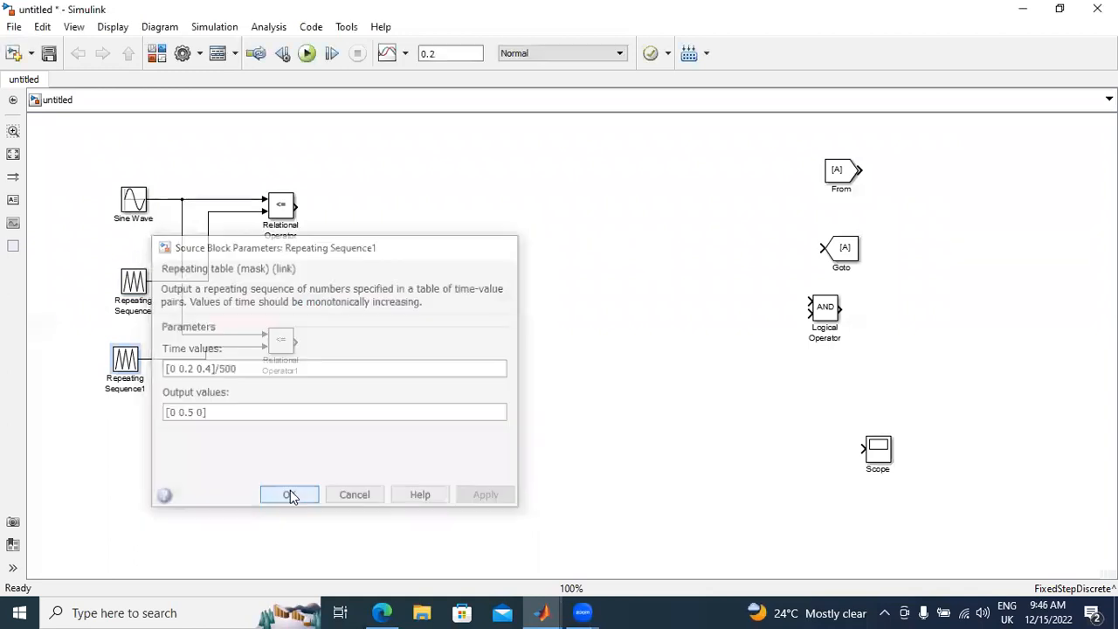
Add a third Repeating Sequence and Relational Operator pair below, wiring the sine signal and the new carrier to the comparator.
{"action": "left_click_drag", "start_coordinate": [122, 371], "coordinate": [115, 473]}
{"action": "left_click_drag", "start_coordinate": [280, 342], "coordinate": [280, 423]}
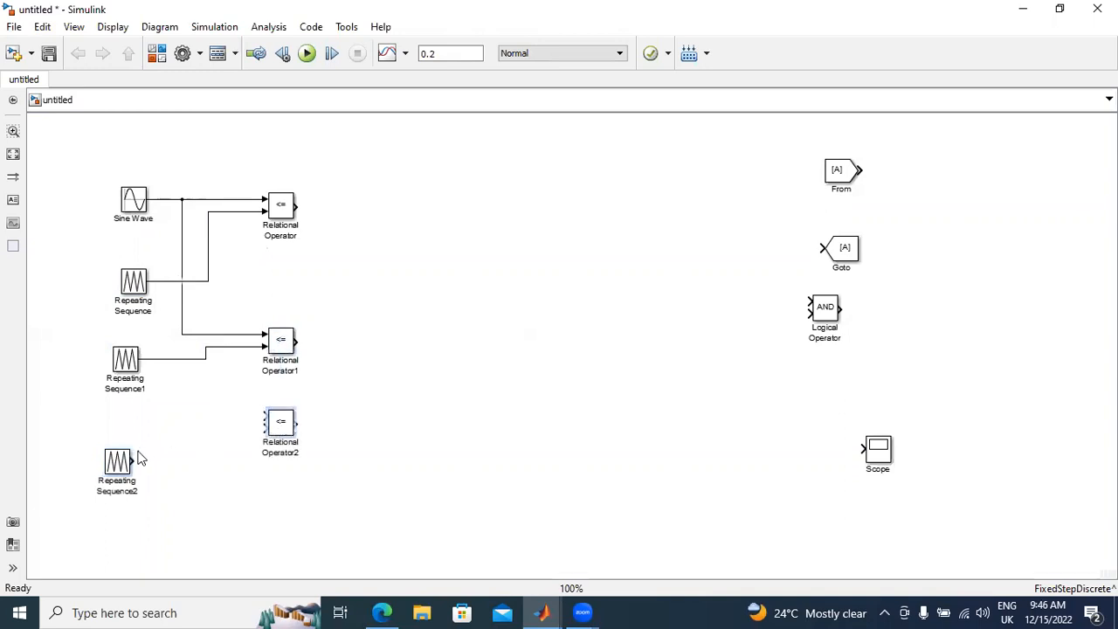
{"action": "mouse_move", "coordinate": [134, 461]}
{"action": "left_mouse_down"}
{"action": "mouse_move", "coordinate": [267, 428]}
{"action": "mouse_move", "coordinate": [196, 373]}
{"action": "mouse_move", "coordinate": [181, 330]}
{"action": "left_mouse_up"}
Set the third carrier block's (Repeating Sequence2) output values to [-0.5 0 -0.5], checking the carrier figure in pd.pdf.
{"action": "double_click", "coordinate": [116, 461]}
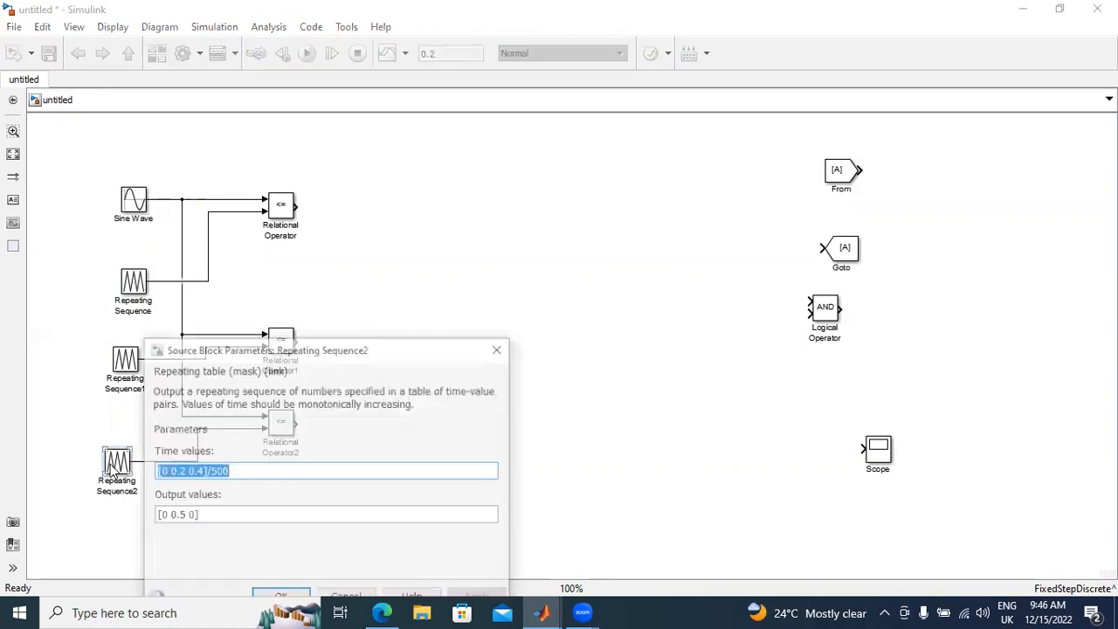
{"action": "left_click_drag", "start_coordinate": [358, 360], "coordinate": [329, 249]}
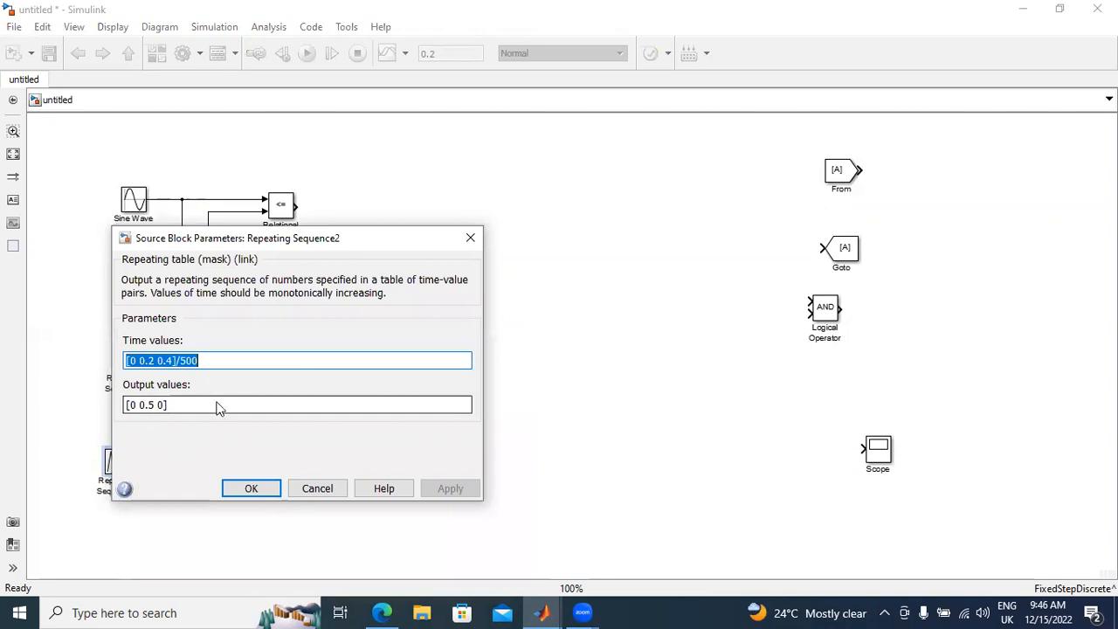
{"action": "key", "text": "alt+Tab"}
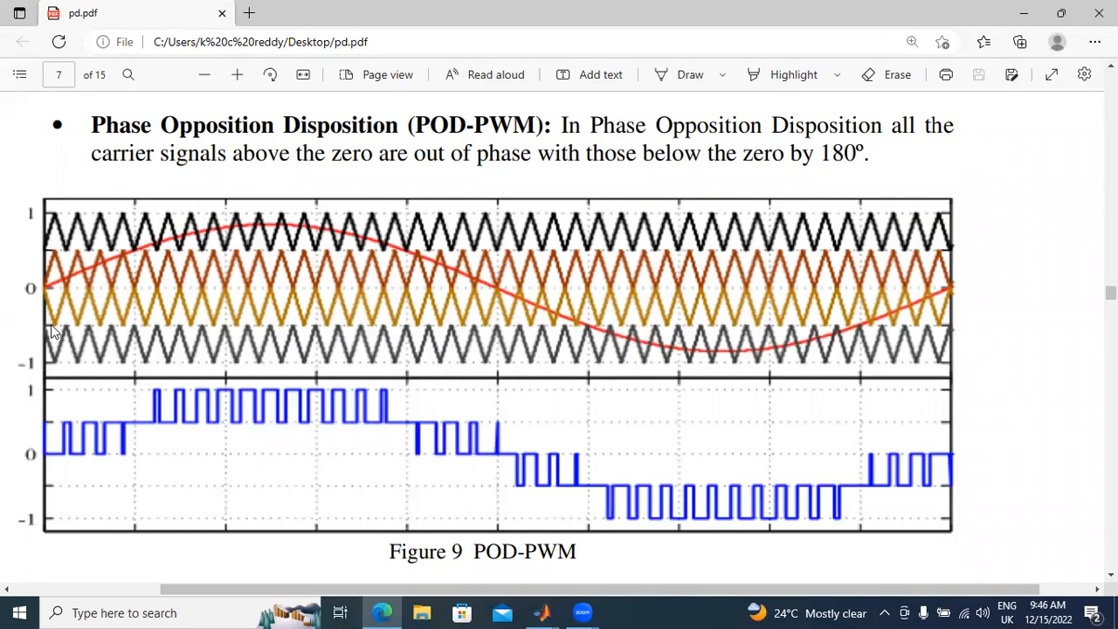
{"action": "left_click", "coordinate": [526, 611]}
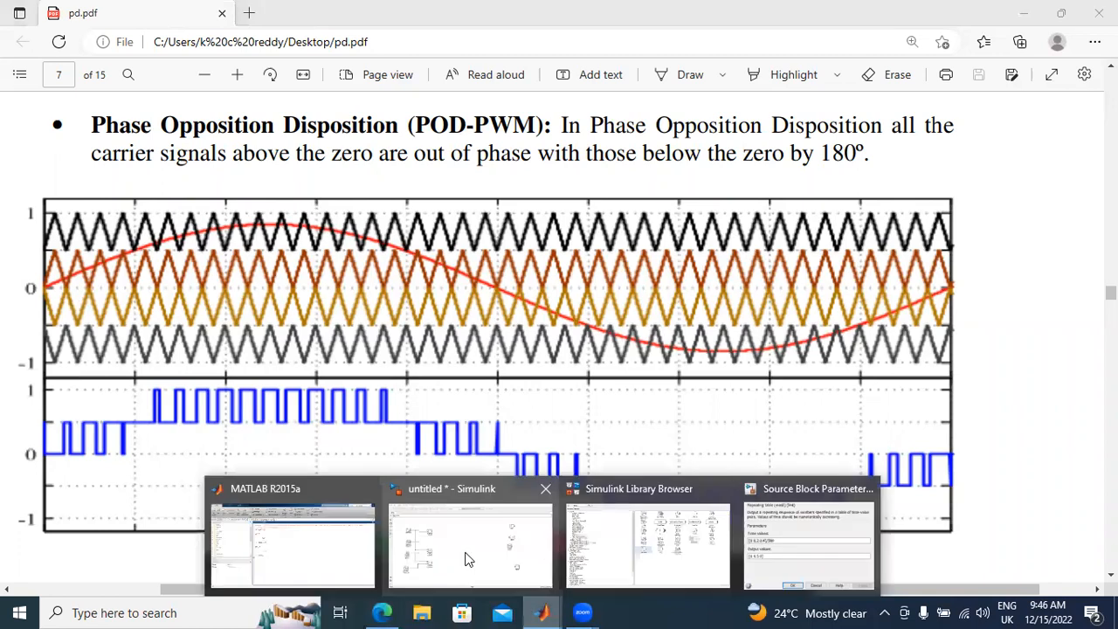
{"action": "key", "text": "alt+Tab"}
{"action": "triple_click", "coordinate": [135, 404]}
{"action": "left_click_drag", "start_coordinate": [136, 404], "coordinate": [127, 404]}
{"action": "type", "text": "-0.5"}
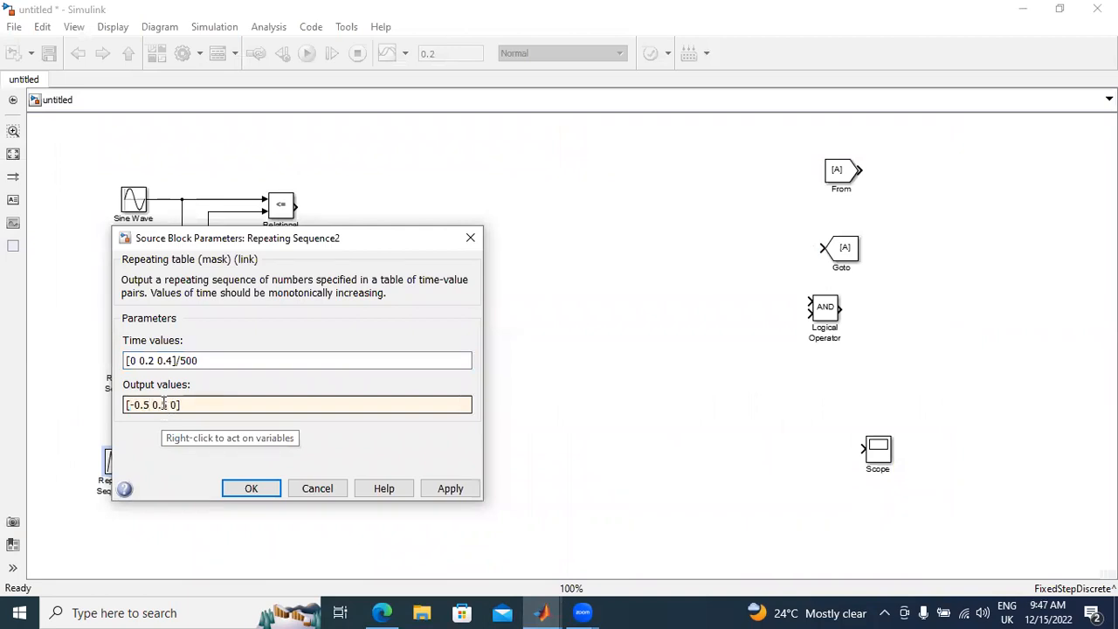
{"action": "key", "text": "BackSpace"}
{"action": "key", "text": "BackSpace"}
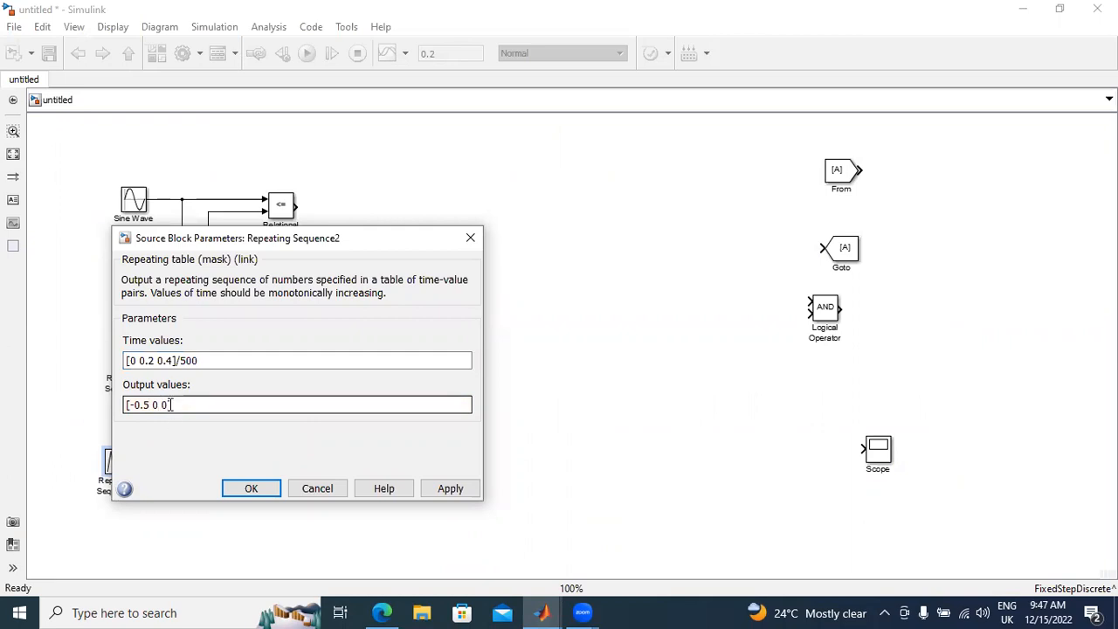
{"action": "key", "text": "BackSpace"}
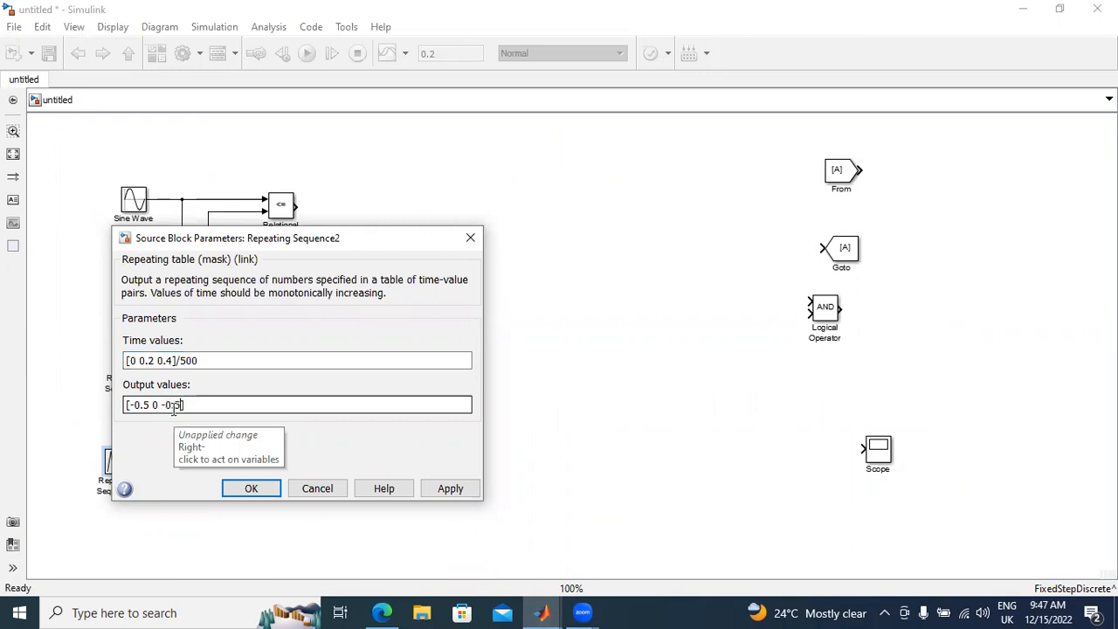
{"action": "left_click", "coordinate": [450, 488]}
{"action": "left_click", "coordinate": [262, 489]}
Add a fourth Repeating Sequence and Relational Operator pair beneath the third, and wire the sine signal and new carrier into its comparator.
{"action": "key", "text": "ctrl+c"}
{"action": "key", "text": "ctrl+v"}
{"action": "left_click_drag", "start_coordinate": [121, 462], "coordinate": [121, 428]}
{"action": "left_click", "coordinate": [130, 523]}
{"action": "left_click_drag", "start_coordinate": [269, 428], "coordinate": [269, 483]}
{"action": "left_click_drag", "start_coordinate": [159, 514], "coordinate": [184, 411]}
{"action": "left_click", "coordinate": [280, 485]}
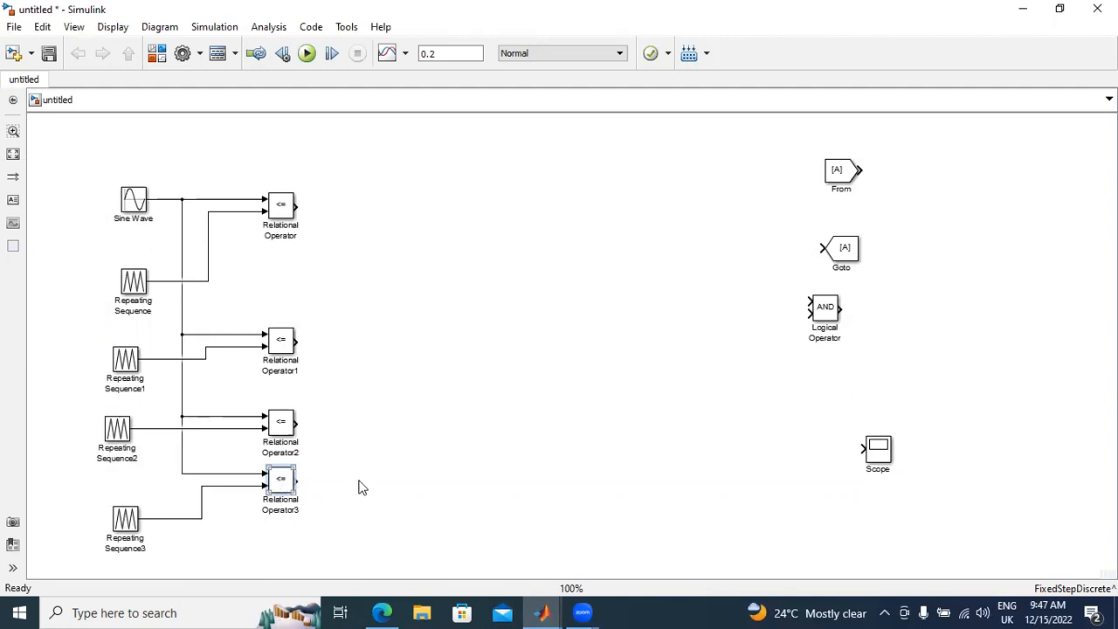
{"action": "double_click", "coordinate": [280, 479]}
{"action": "double_click", "coordinate": [125, 520]}
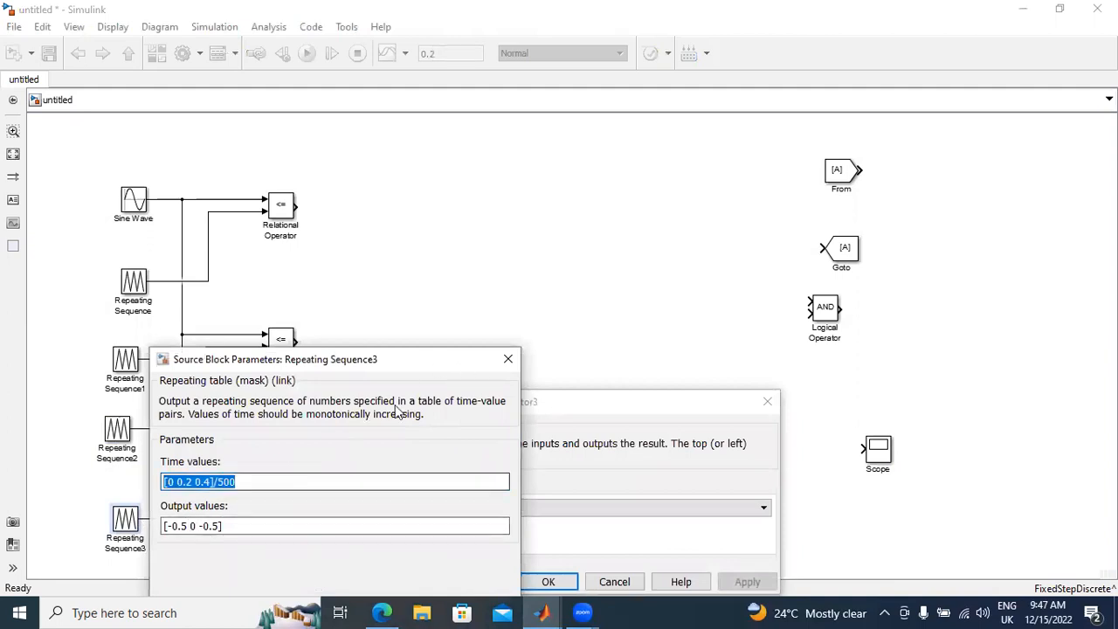
{"action": "left_click", "coordinate": [506, 360]}
{"action": "left_click", "coordinate": [767, 401]}
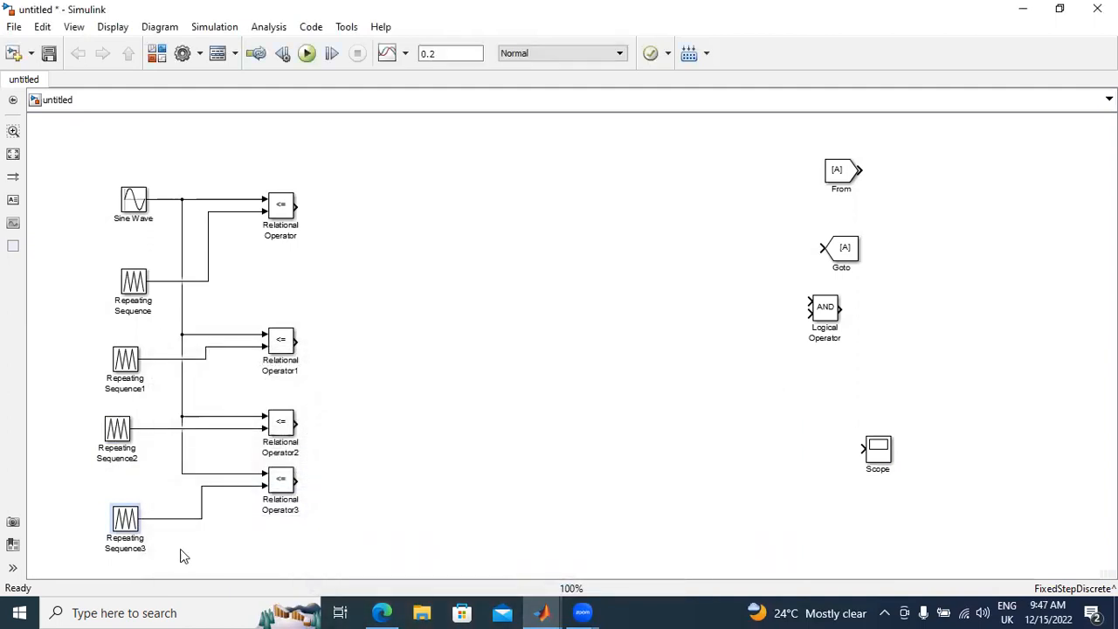
Set the fourth carrier block's (Repeating Sequence3) output values to [-1 -0.5 -1].
{"action": "double_click", "coordinate": [125, 523]}
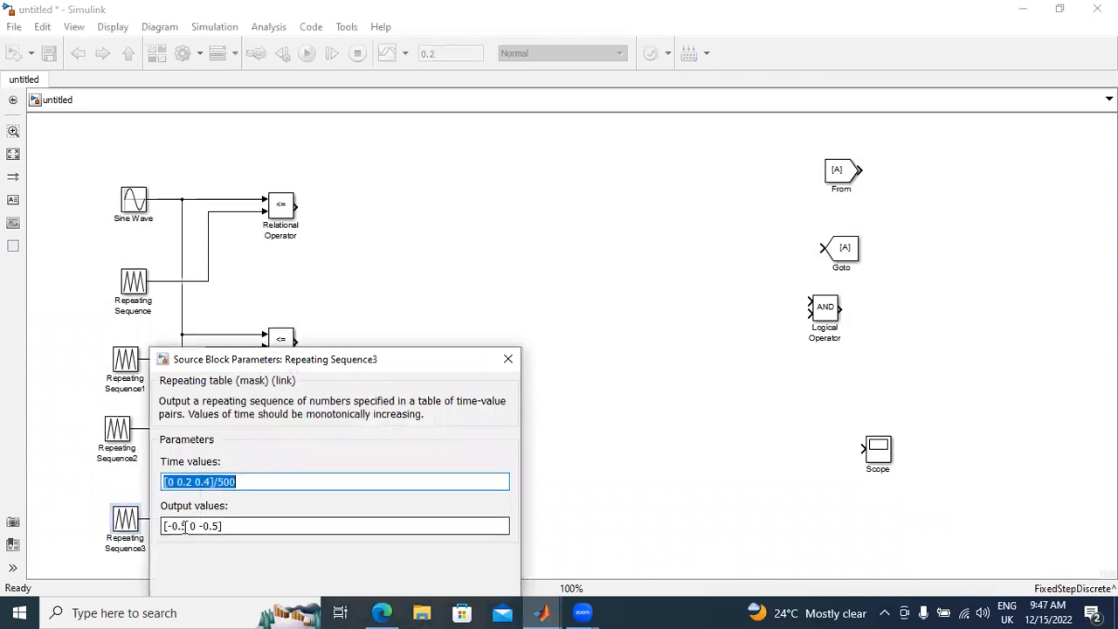
{"action": "triple_click", "coordinate": [183, 527]}
{"action": "left_click", "coordinate": [184, 527]}
{"action": "key", "text": "BackSpace"}
{"action": "key", "text": "BackSpace"}
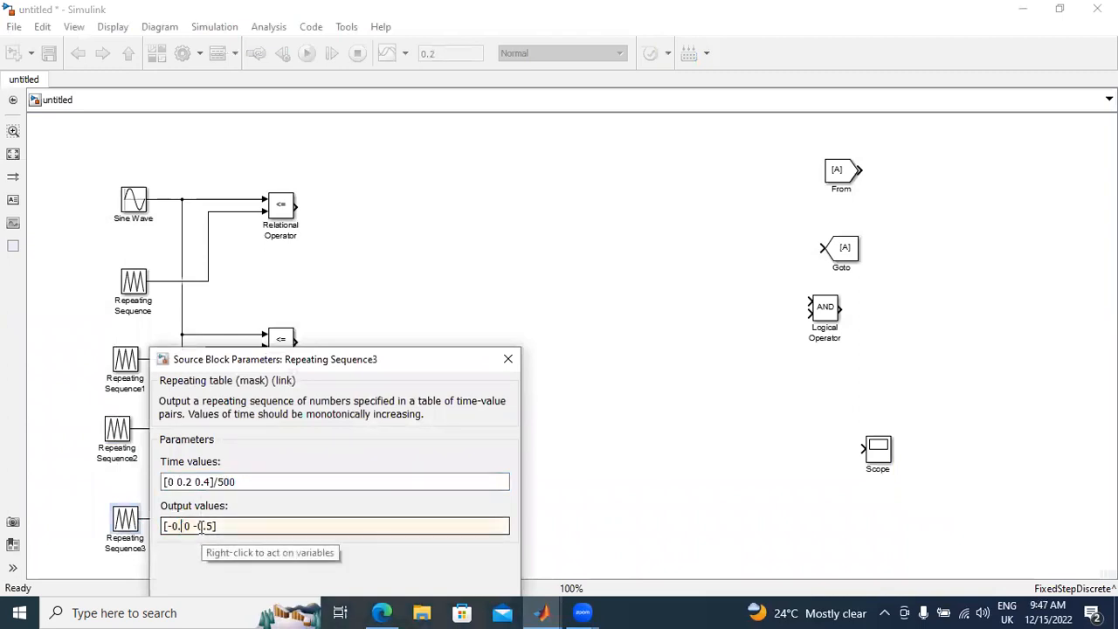
{"action": "key", "text": "BackSpace"}
{"action": "type", "text": "1"}
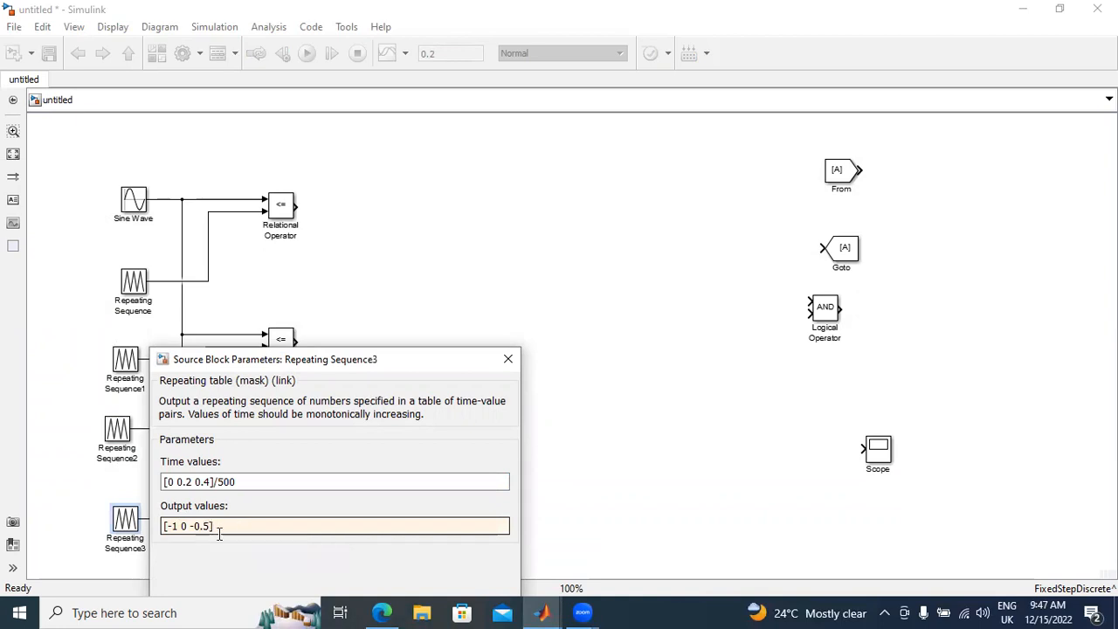
{"action": "key", "text": "BackSpace"}
{"action": "key", "text": "BackSpace"}
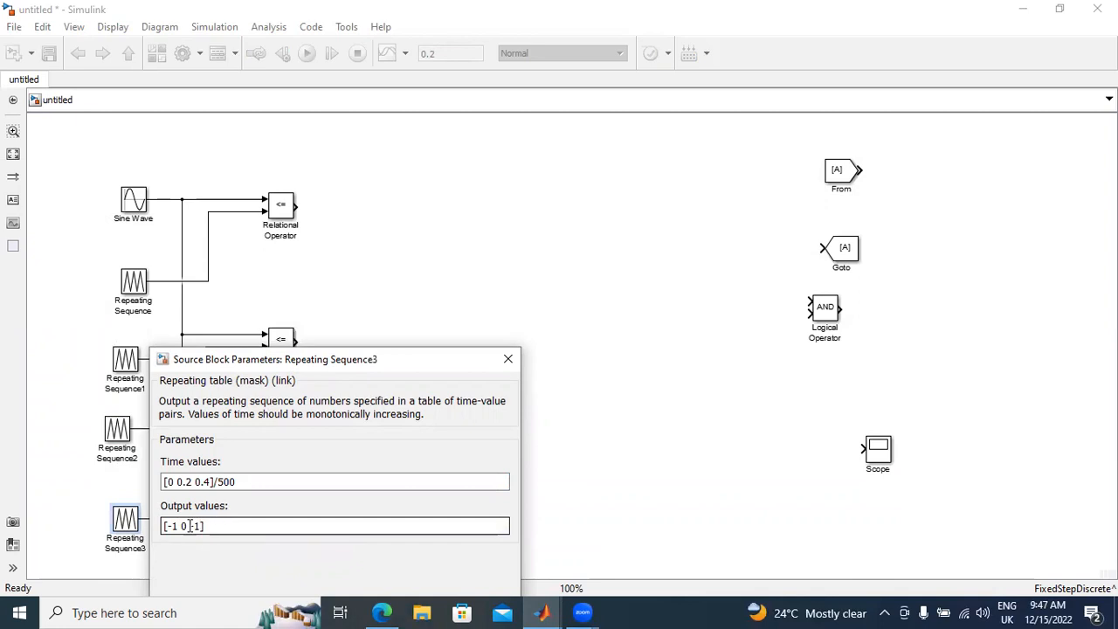
{"action": "left_click", "coordinate": [190, 527]}
{"action": "key", "text": "BackSpace"}
{"action": "type", "text": "-0"}
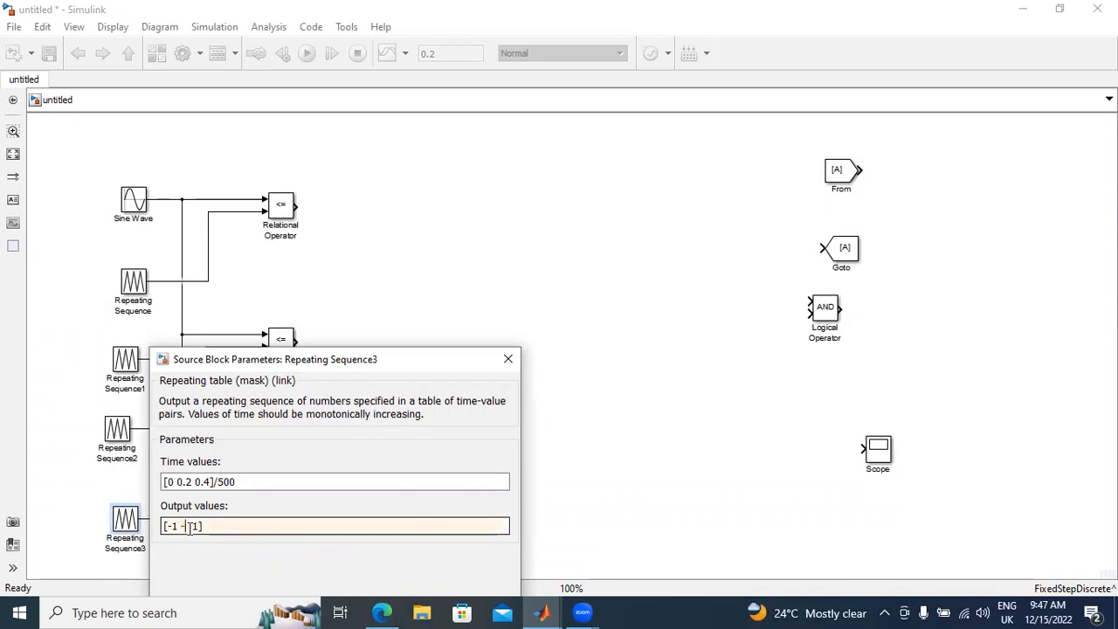
{"action": "type", "text": ".5"}
{"action": "left_click_drag", "start_coordinate": [351, 359], "coordinate": [293, 200]}
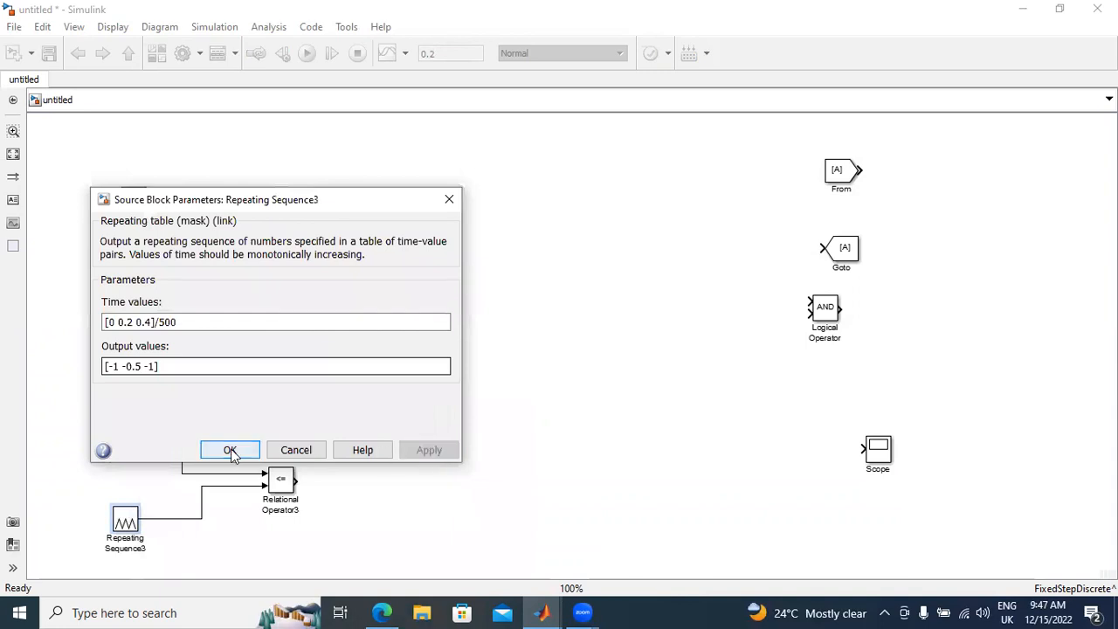
{"action": "left_click", "coordinate": [230, 450]}
Add a Mux block from the library's Commonly Used Blocks to the model and place it above the first Relational Operator.
{"action": "left_click", "coordinate": [182, 54]}
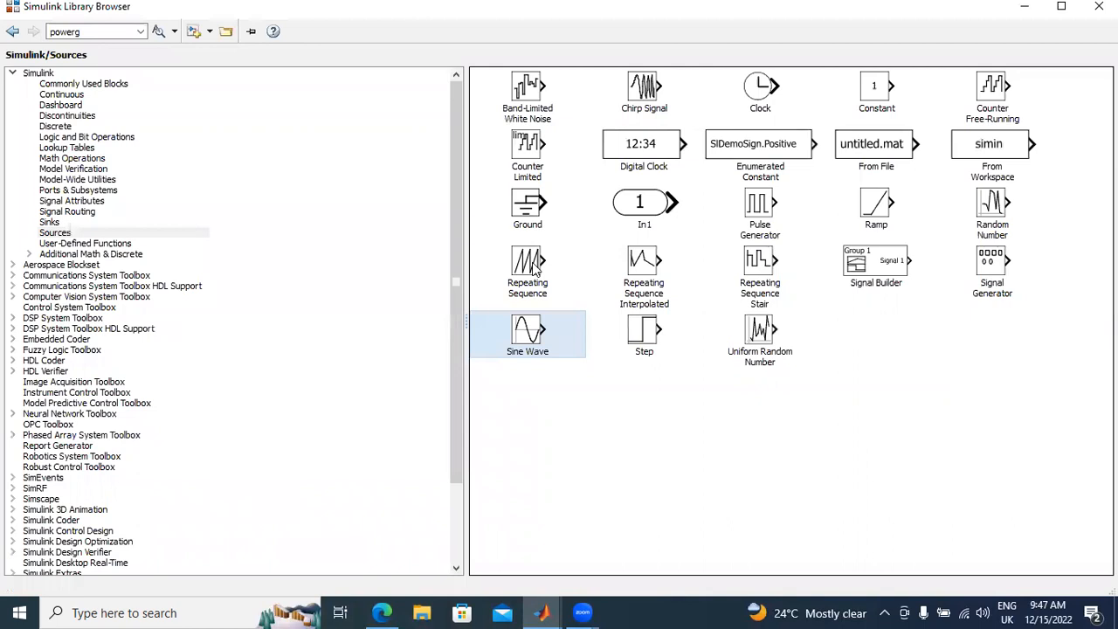
{"action": "left_click", "coordinate": [79, 95]}
{"action": "left_click", "coordinate": [67, 106]}
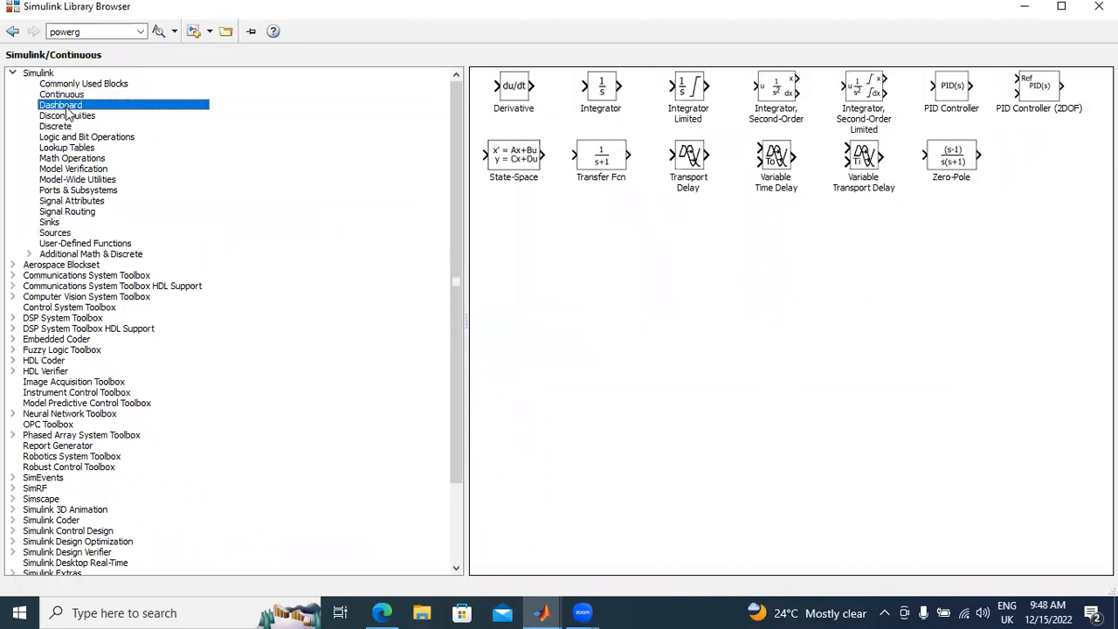
{"action": "left_click", "coordinate": [79, 117]}
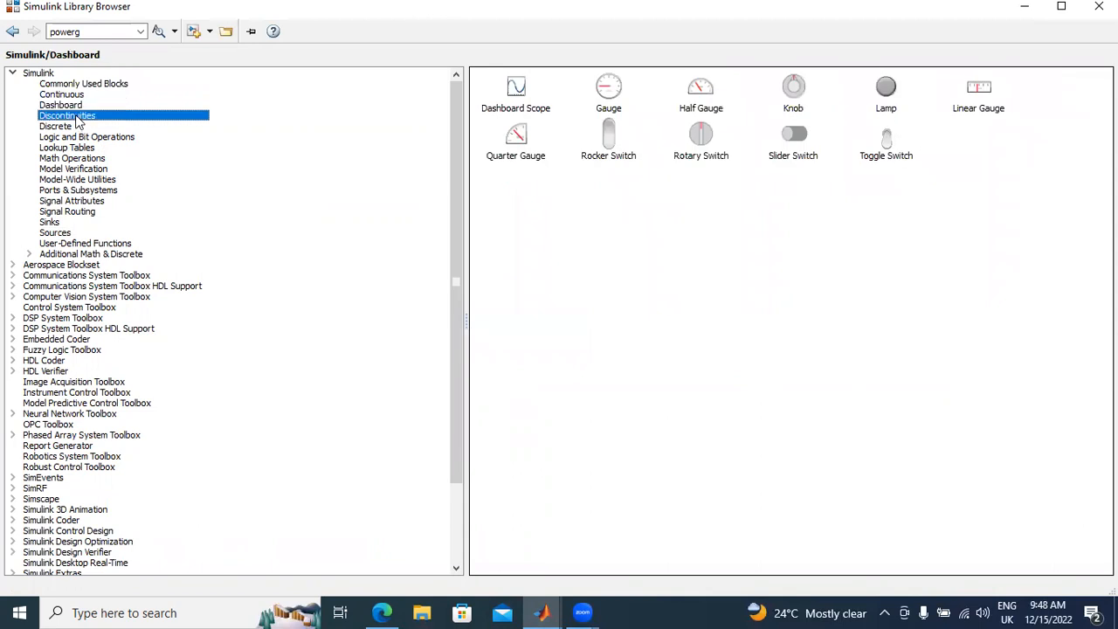
{"action": "left_click", "coordinate": [104, 83]}
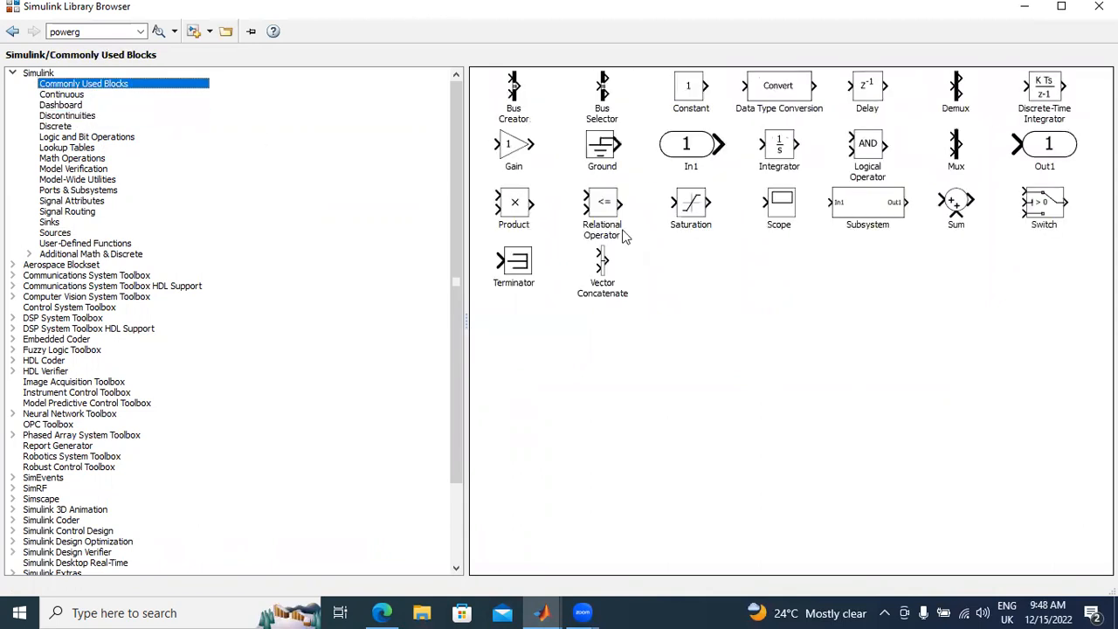
{"action": "left_click", "coordinate": [957, 148]}
{"action": "right_click", "coordinate": [958, 149]}
{"action": "left_click", "coordinate": [969, 155]}
{"action": "mouse_move", "coordinate": [542, 613]}
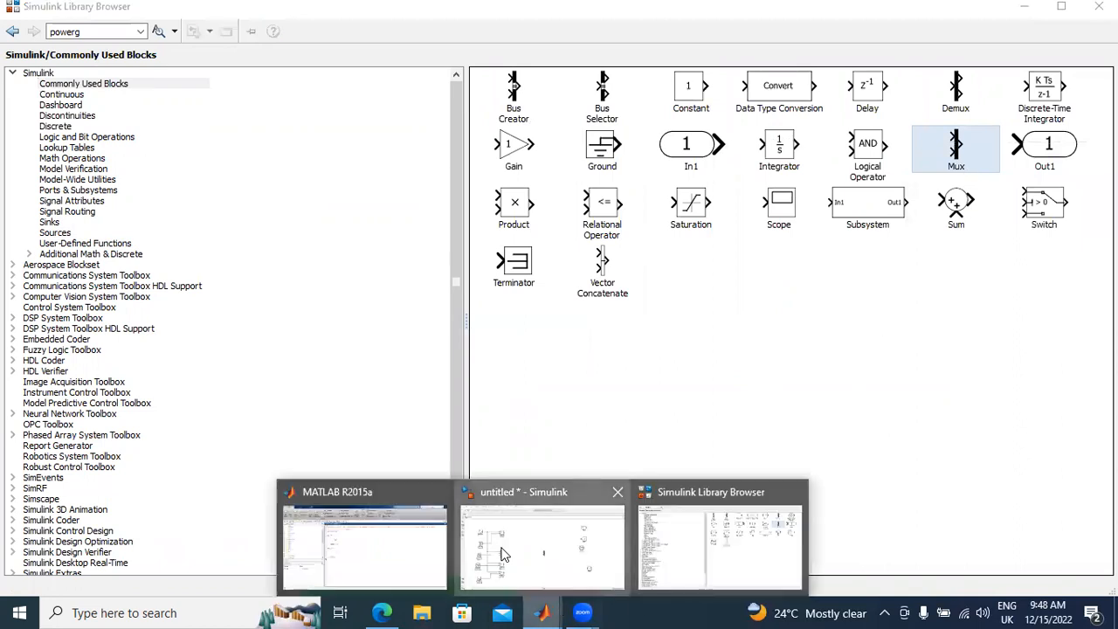
{"action": "left_click", "coordinate": [544, 533]}
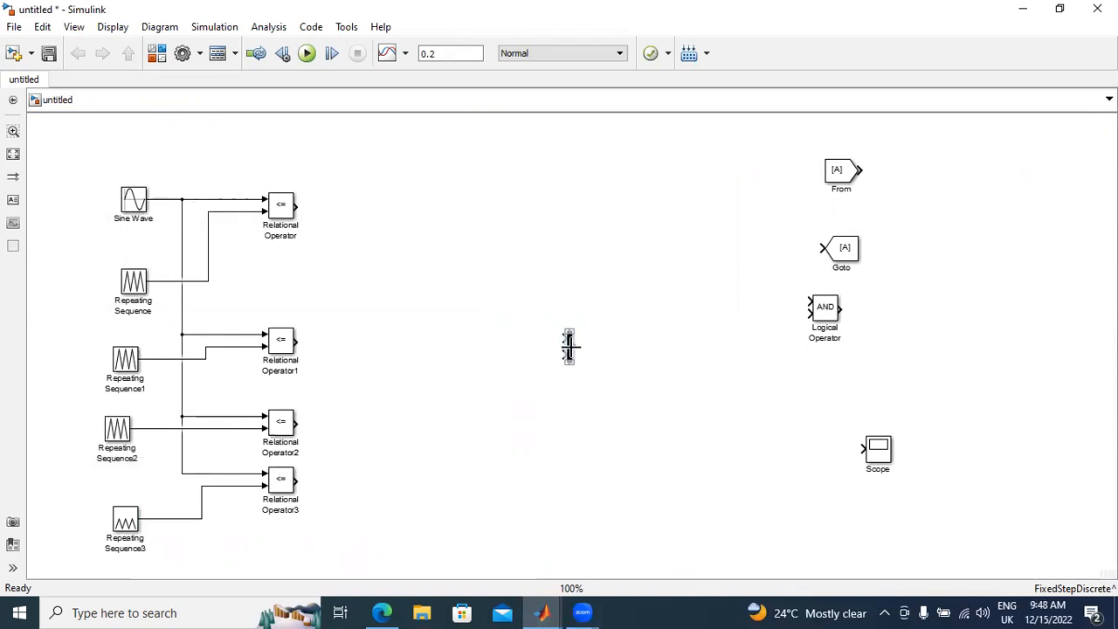
{"action": "left_click_drag", "start_coordinate": [568, 347], "coordinate": [302, 166]}
Set the Mux block's number of inputs to 5.
{"action": "left_click", "coordinate": [305, 169]}
{"action": "double_click", "coordinate": [305, 168]}
{"action": "type", "text": "5"}
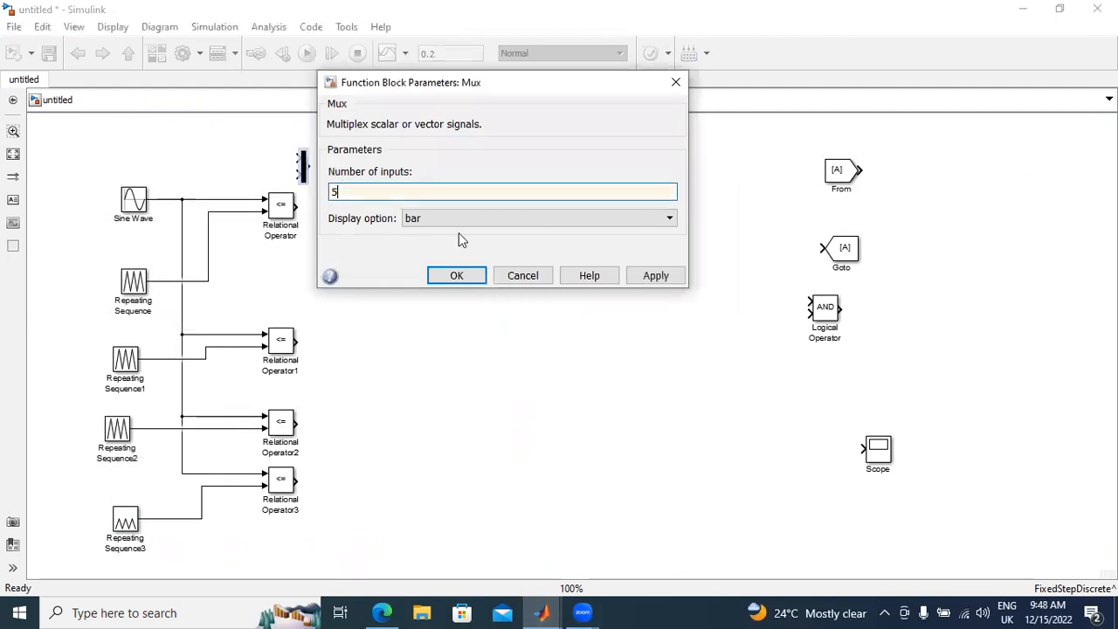
{"action": "left_click", "coordinate": [655, 275]}
{"action": "left_click", "coordinate": [456, 275]}
Wire the sine wave and the four carriers into the Mux inputs, and connect its output to the Scope placed beside it.
{"action": "left_click_drag", "start_coordinate": [298, 150], "coordinate": [161, 203]}
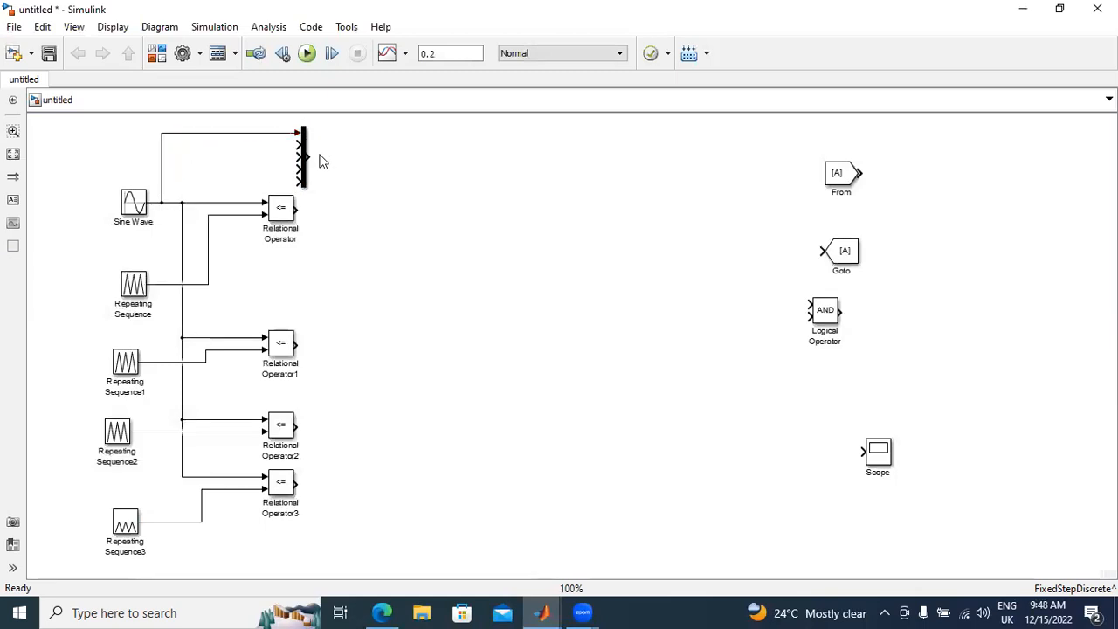
{"action": "left_click_drag", "start_coordinate": [293, 147], "coordinate": [166, 286]}
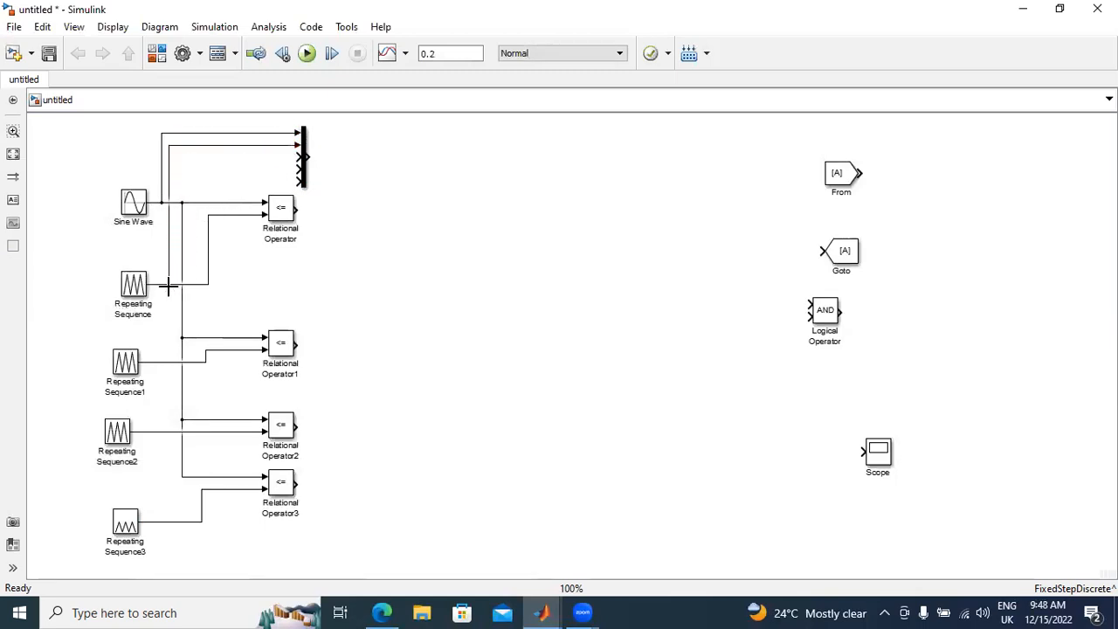
{"action": "left_click_drag", "start_coordinate": [300, 158], "coordinate": [161, 358]}
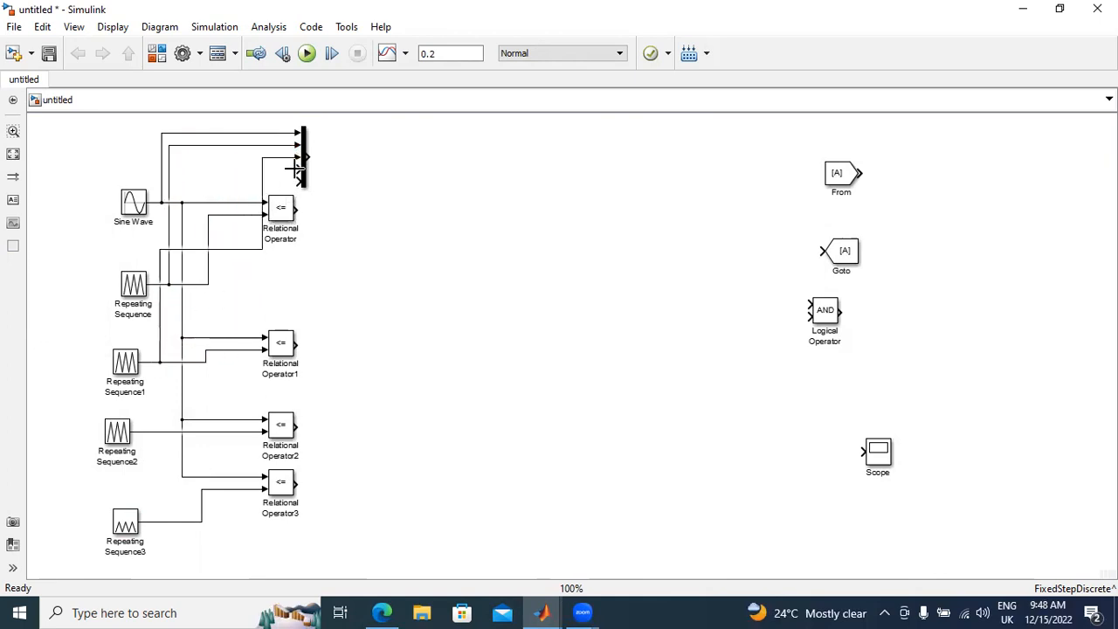
{"action": "left_click_drag", "start_coordinate": [299, 170], "coordinate": [153, 429]}
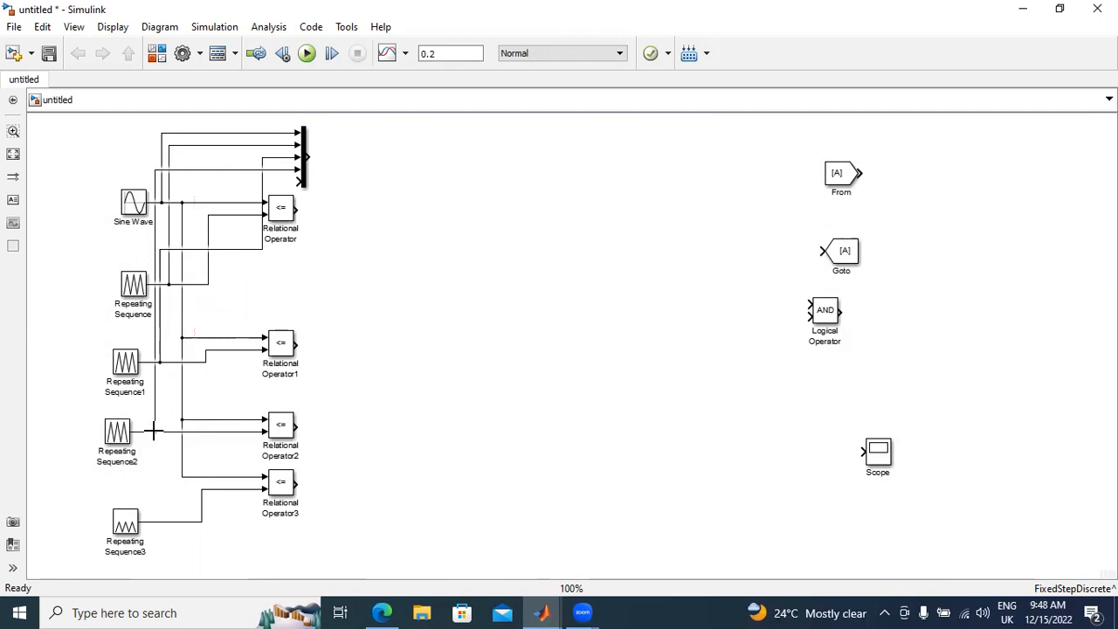
{"action": "left_click_drag", "start_coordinate": [300, 181], "coordinate": [164, 522]}
{"action": "left_click_drag", "start_coordinate": [888, 468], "coordinate": [404, 173]}
{"action": "left_click", "coordinate": [322, 158]}
Run the simulation and examine the sine reference and four carriers in the Scope, magnifying the time axis around 0.021 to 0.029 s.
{"action": "left_click", "coordinate": [305, 54]}
{"action": "double_click", "coordinate": [404, 168]}
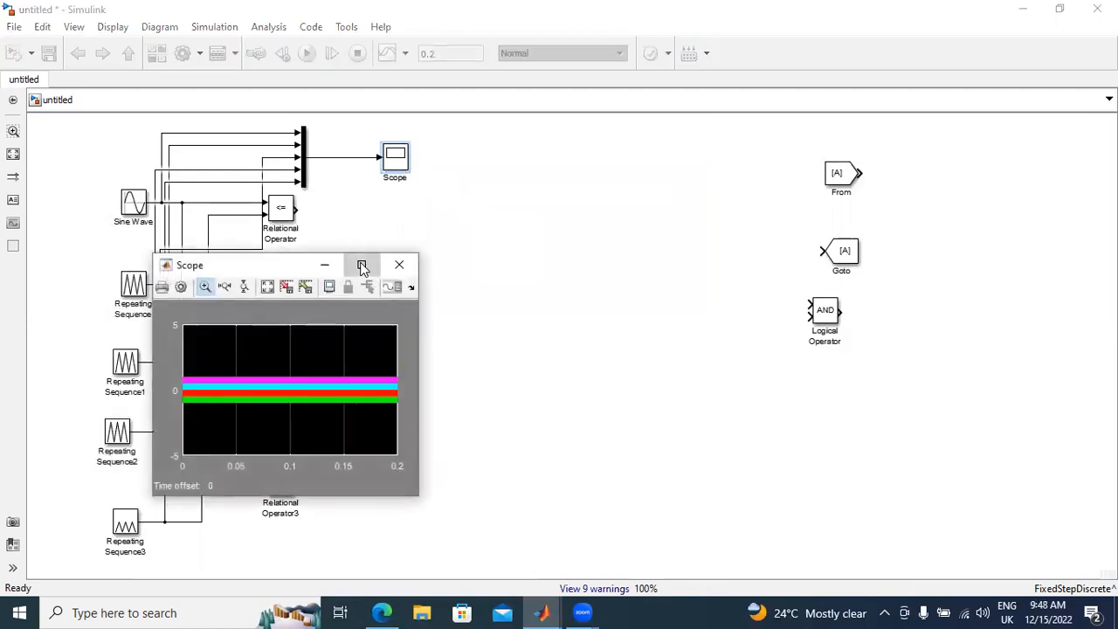
{"action": "left_click", "coordinate": [363, 266]}
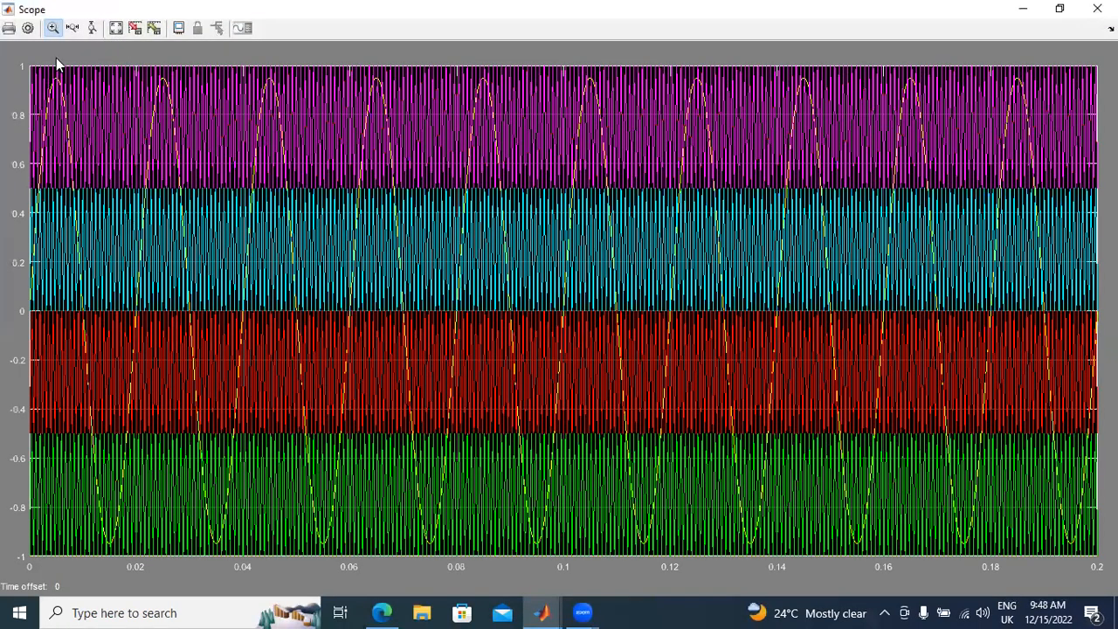
{"action": "left_click", "coordinate": [72, 28]}
{"action": "left_click_drag", "start_coordinate": [131, 229], "coordinate": [356, 233]}
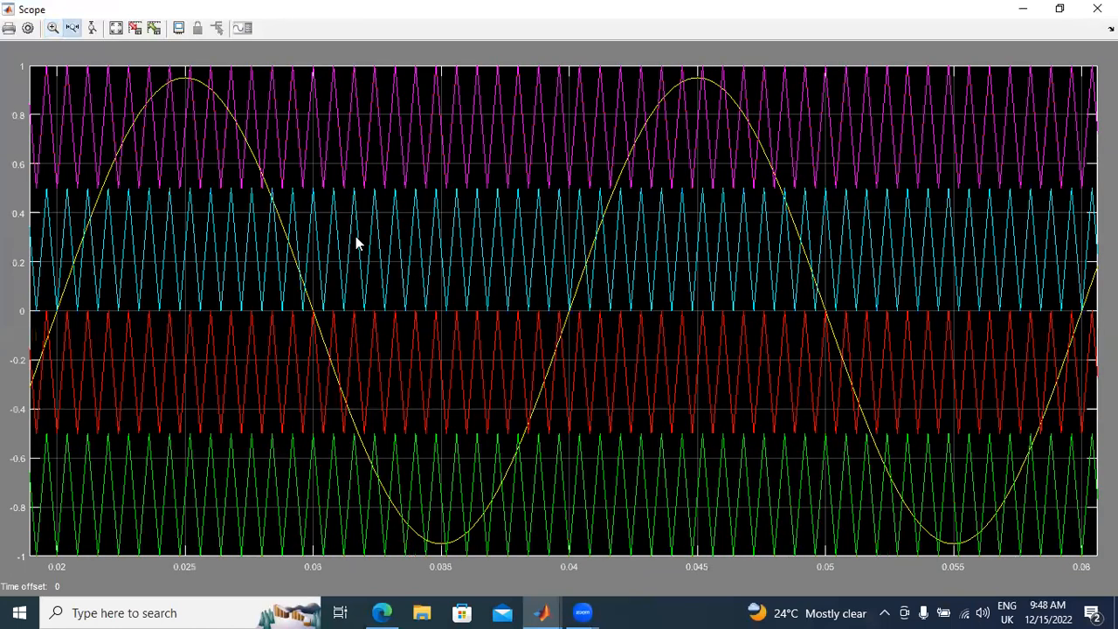
{"action": "left_click_drag", "start_coordinate": [285, 189], "coordinate": [75, 166]}
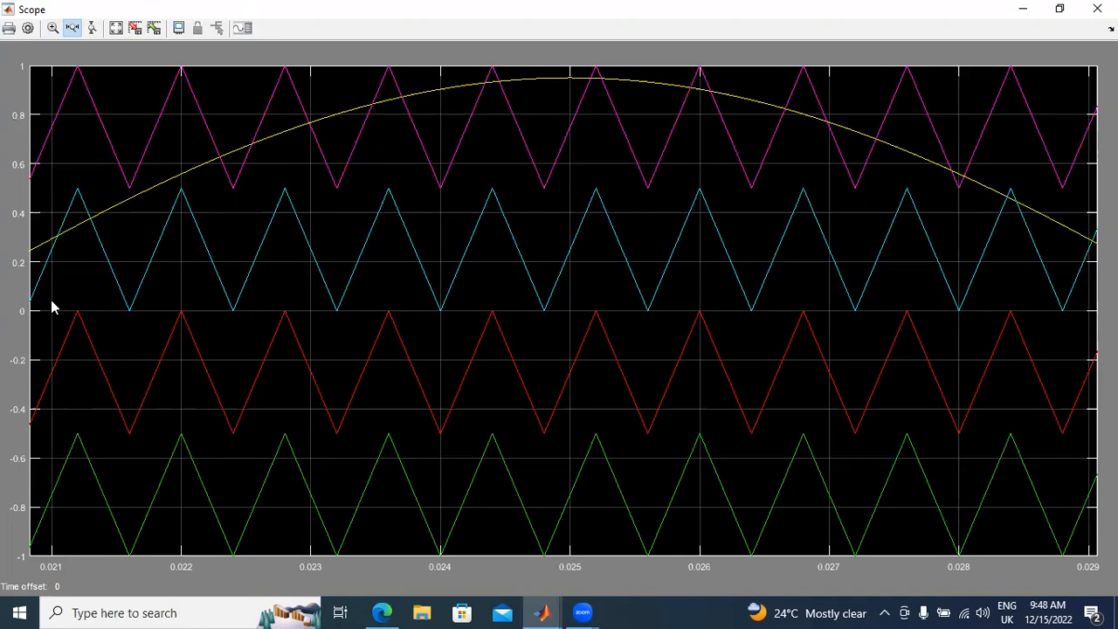
Set the third carrier block's (Repeating Sequence2) output values to [0 -0.5 0], following the POD-PWM figure in pd.pdf.
{"action": "key", "text": "alt+Tab"}
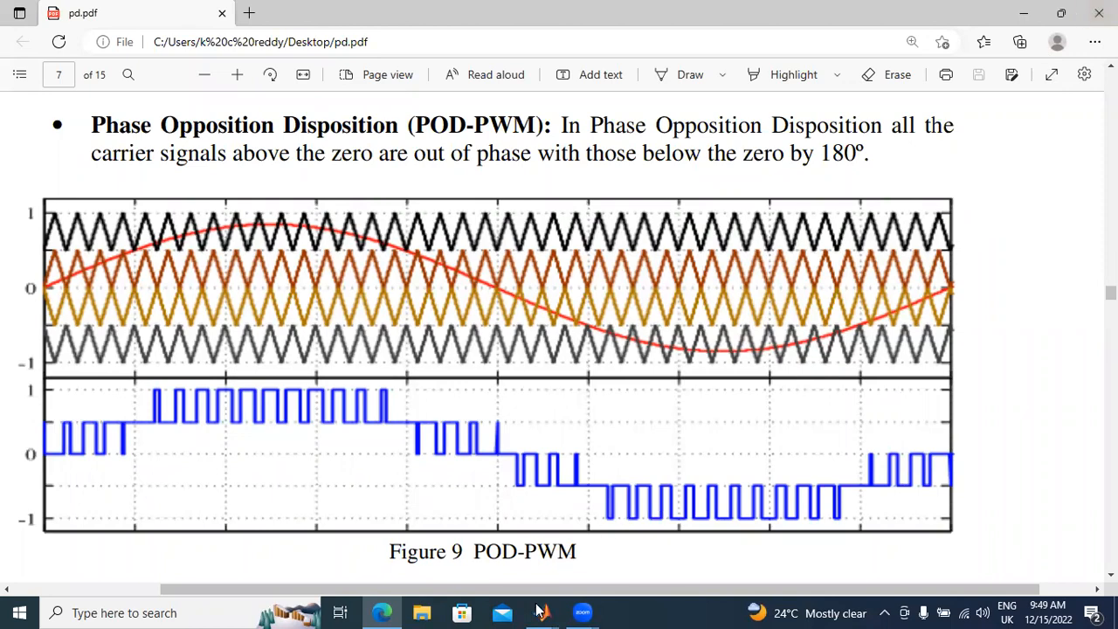
{"action": "key", "text": "alt+Tab"}
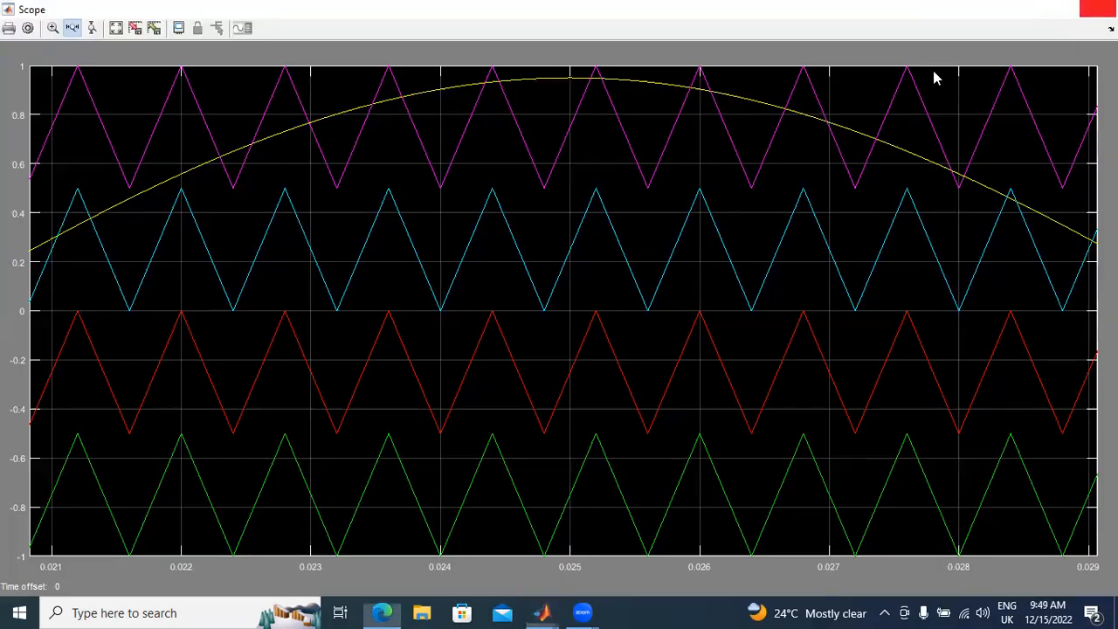
{"action": "key", "text": "alt+Tab"}
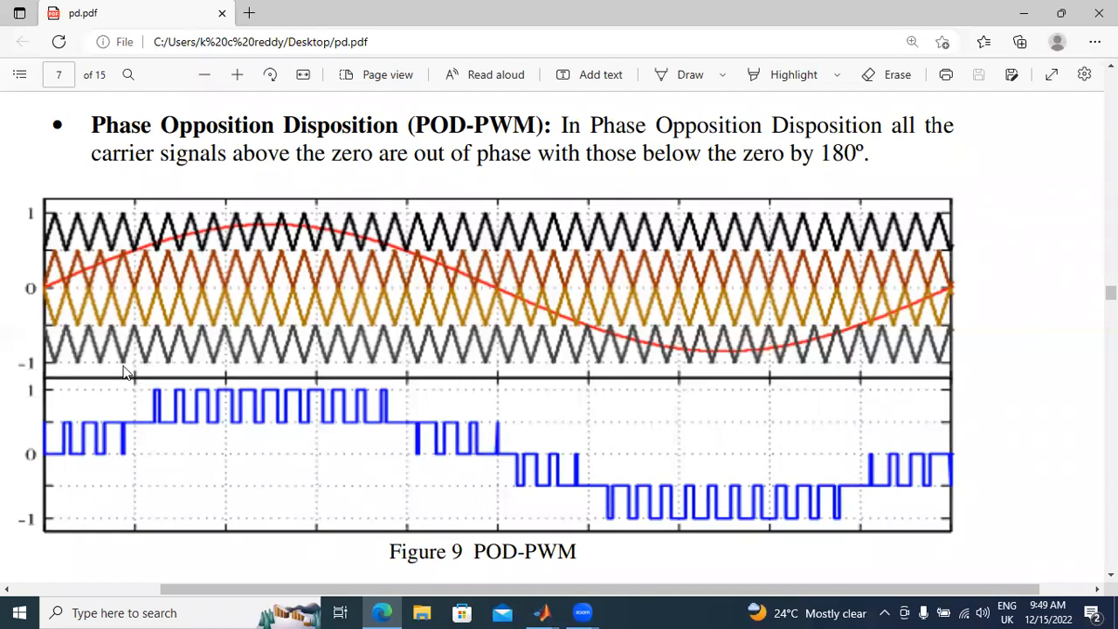
{"action": "double_click", "coordinate": [120, 424]}
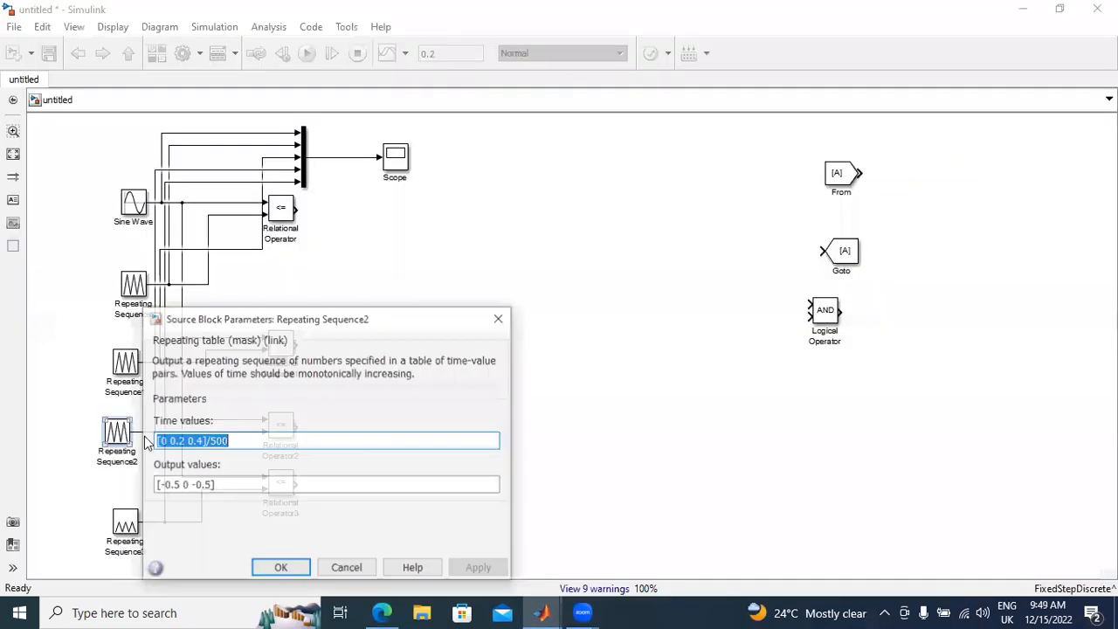
{"action": "left_click", "coordinate": [178, 482]}
{"action": "left_click", "coordinate": [177, 485]}
{"action": "key", "text": "BackSpace"}
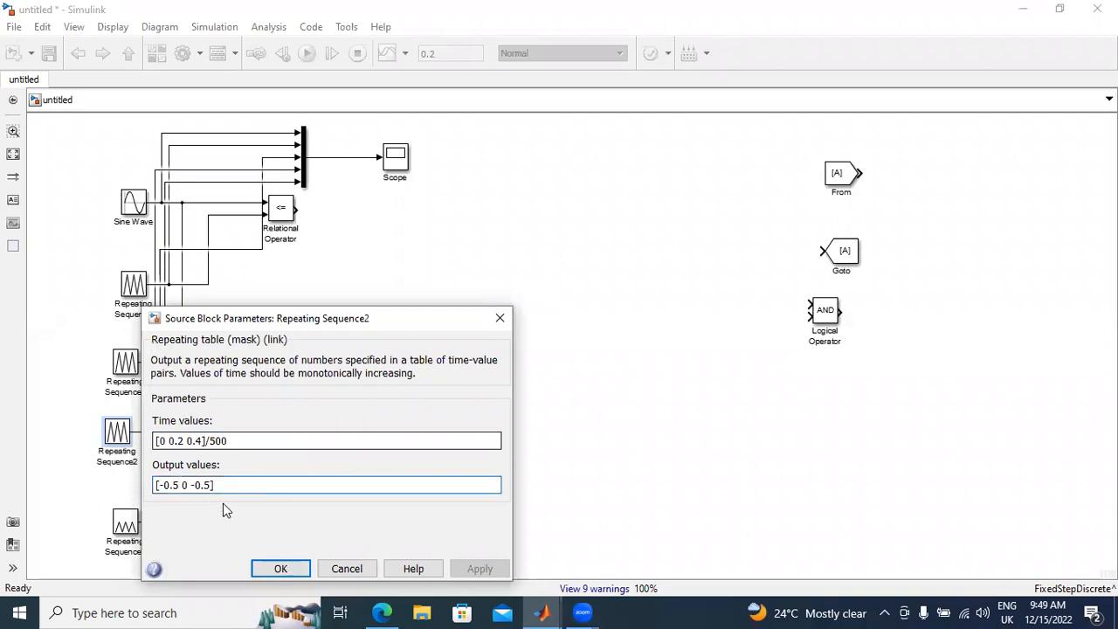
{"action": "key", "text": "BackSpace"}
{"action": "key", "text": "BackSpace"}
{"action": "key", "text": "BackSpace"}
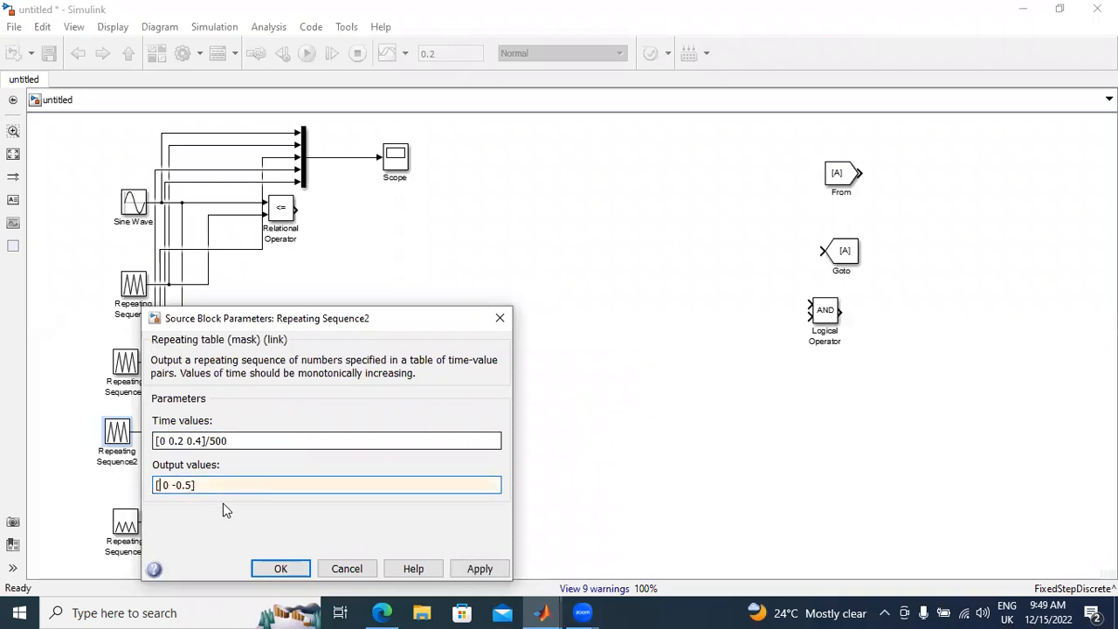
{"action": "type", "text": "0"}
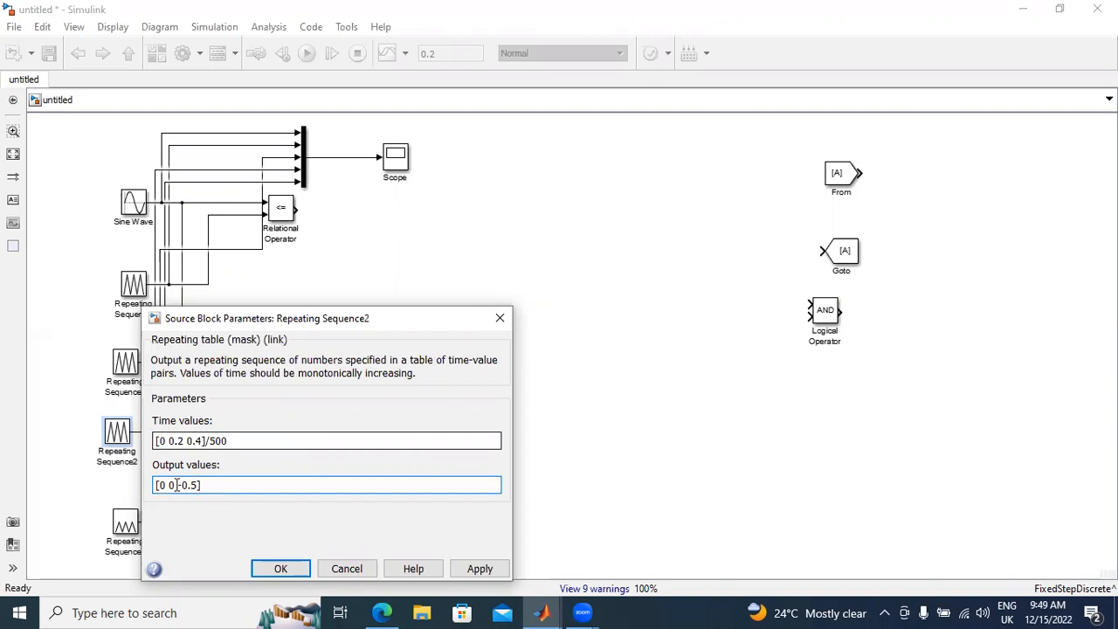
{"action": "key", "text": "BackSpace"}
{"action": "key", "text": "BackSpace"}
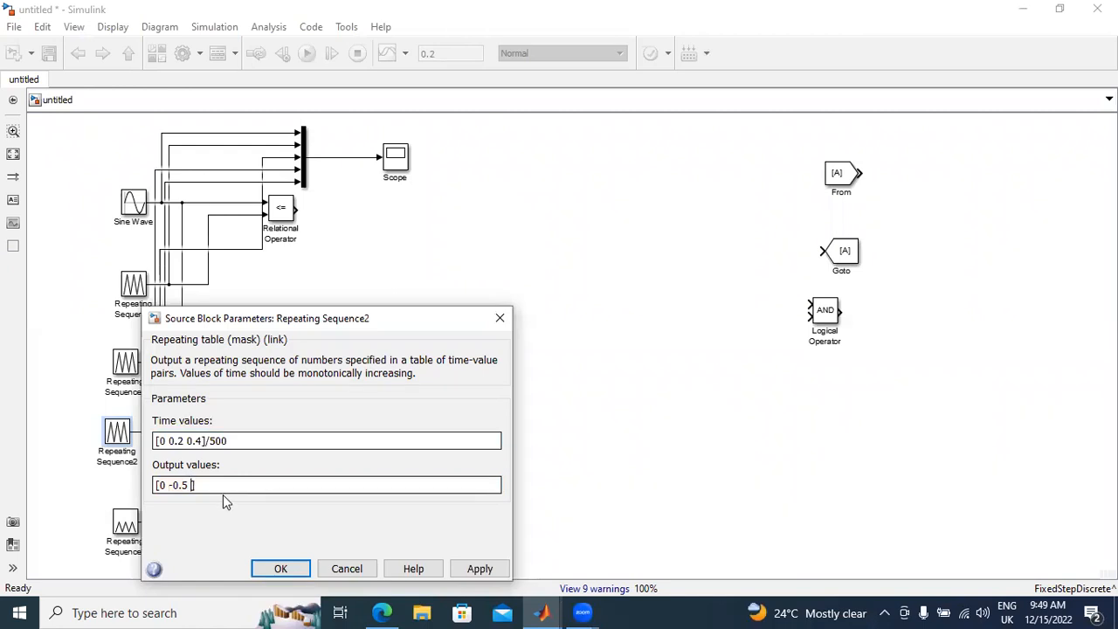
{"action": "type", "text": "0"}
{"action": "left_click_drag", "start_coordinate": [389, 326], "coordinate": [390, 216]}
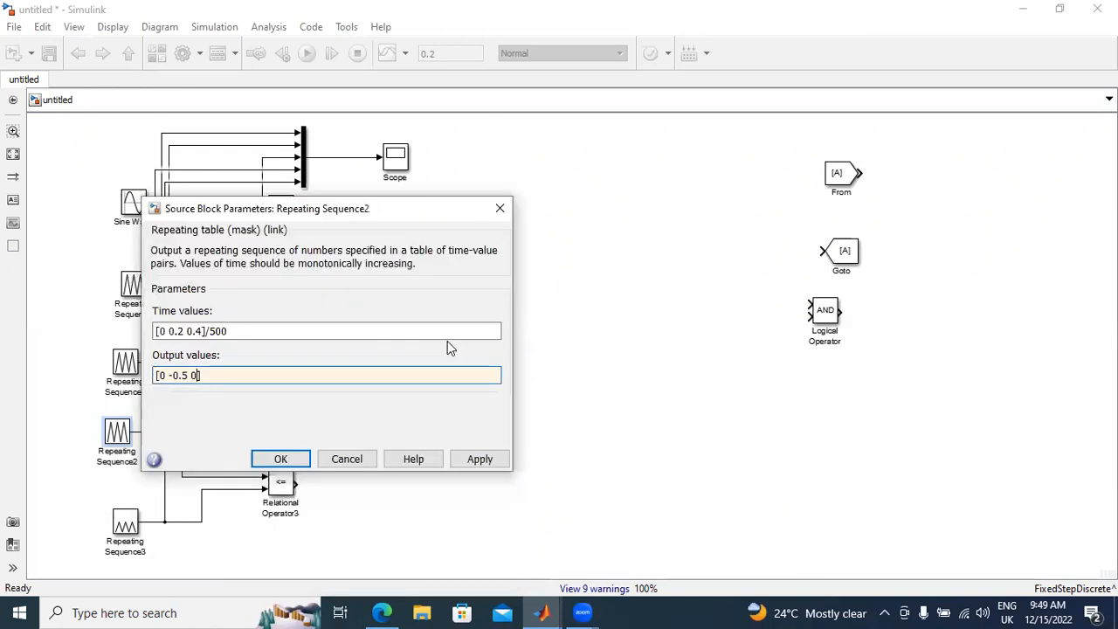
{"action": "left_click", "coordinate": [479, 459]}
{"action": "left_click", "coordinate": [280, 459]}
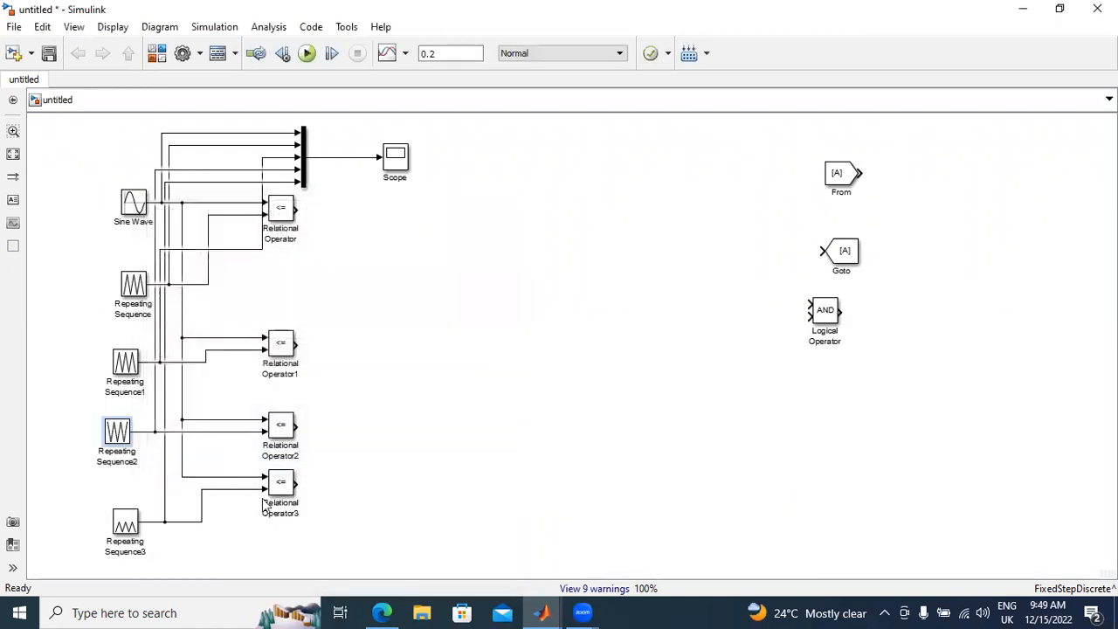
Set the fourth carrier block's (Repeating Sequence3) output values to [-0.5 -1 -0.5], consulting the POD-PWM figure in pd.pdf.
{"action": "double_click", "coordinate": [131, 527]}
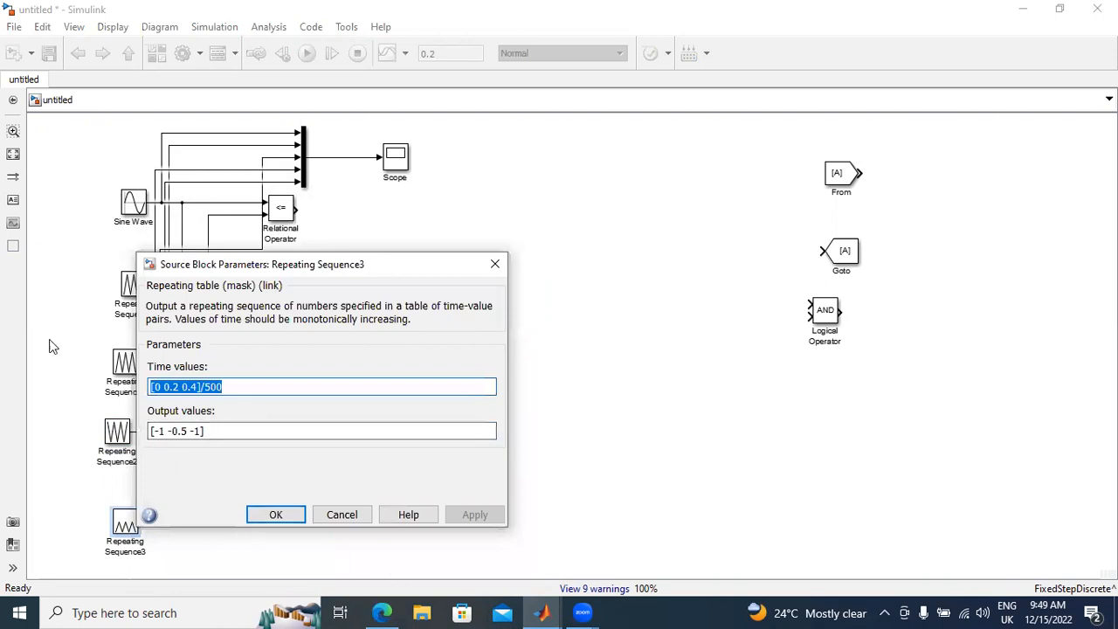
{"action": "key", "text": "alt+Tab"}
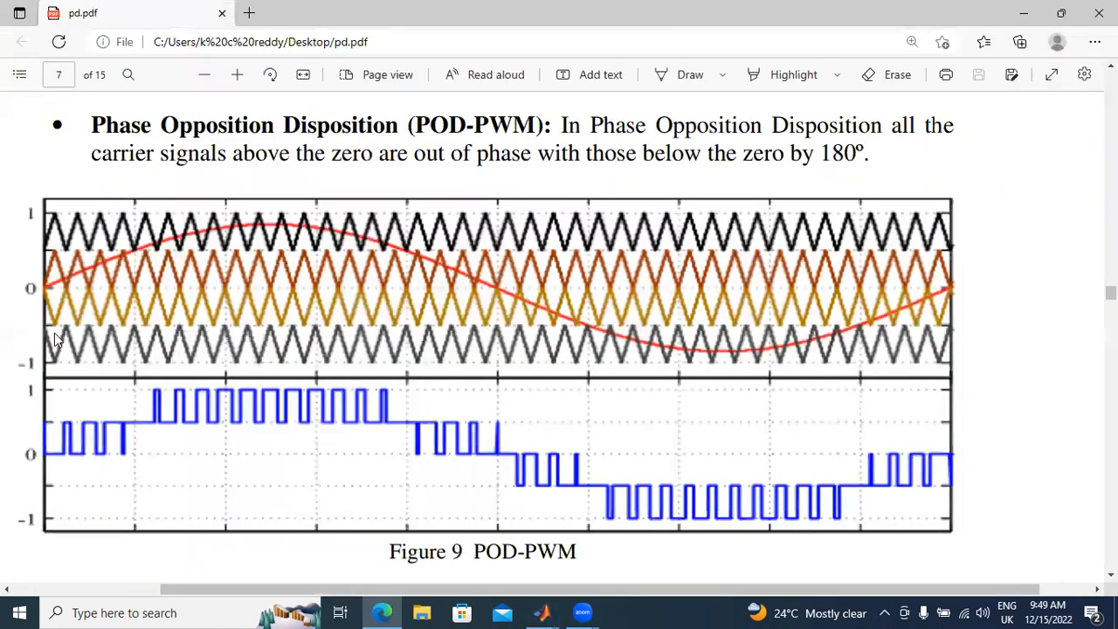
{"action": "left_click", "coordinate": [541, 612]}
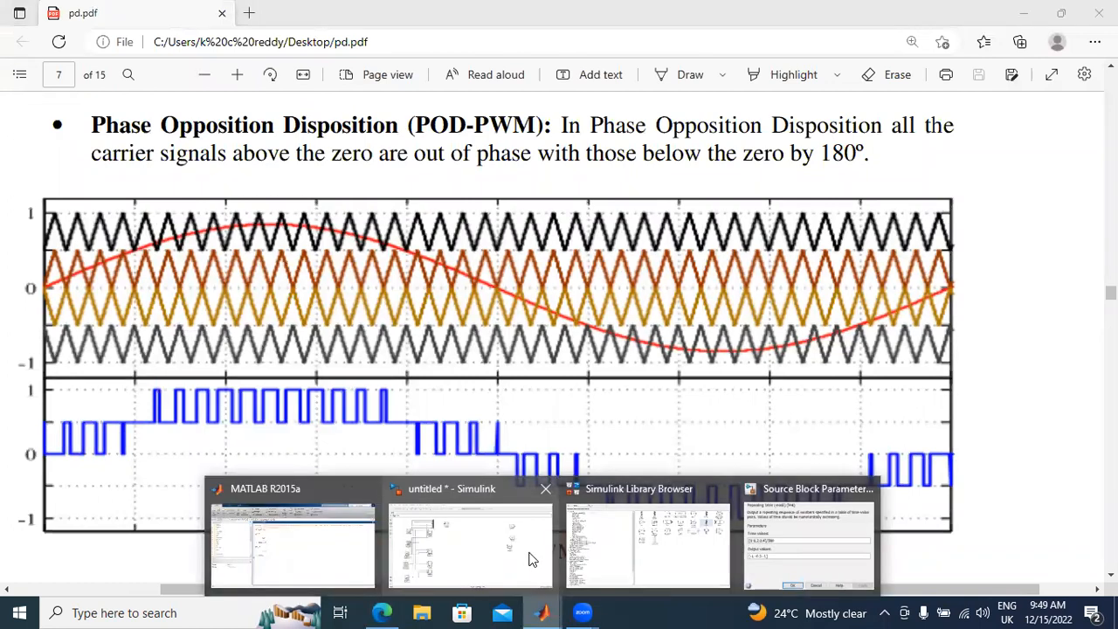
{"action": "left_click", "coordinate": [808, 540]}
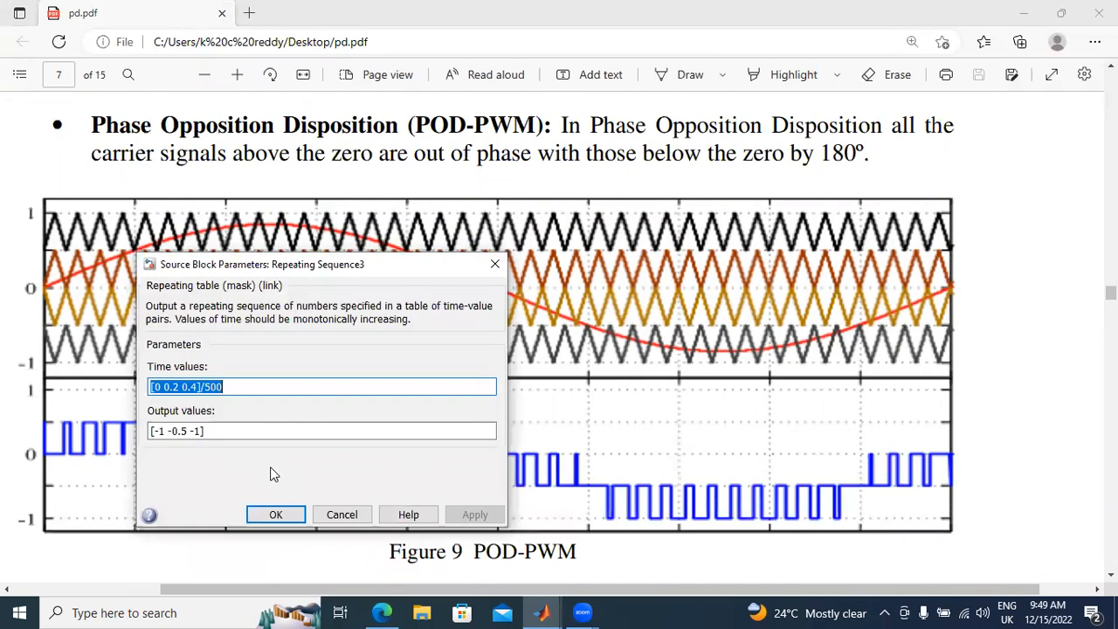
{"action": "triple_click", "coordinate": [177, 432]}
{"action": "key", "text": "Home"}
{"action": "key", "text": "Right"}
{"action": "key", "text": "Delete"}
{"action": "key", "text": "Delete"}
{"action": "key", "text": "Delete"}
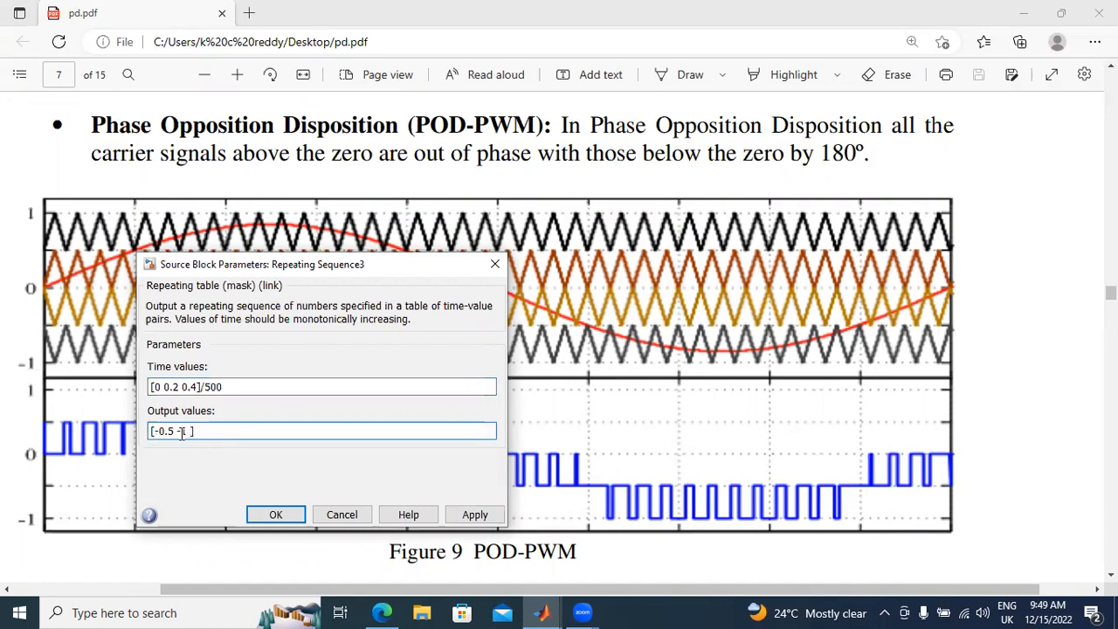
{"action": "key", "text": "Left"}
{"action": "key", "text": "Left"}
{"action": "key", "text": "Left"}
{"action": "type", "text": "5"}
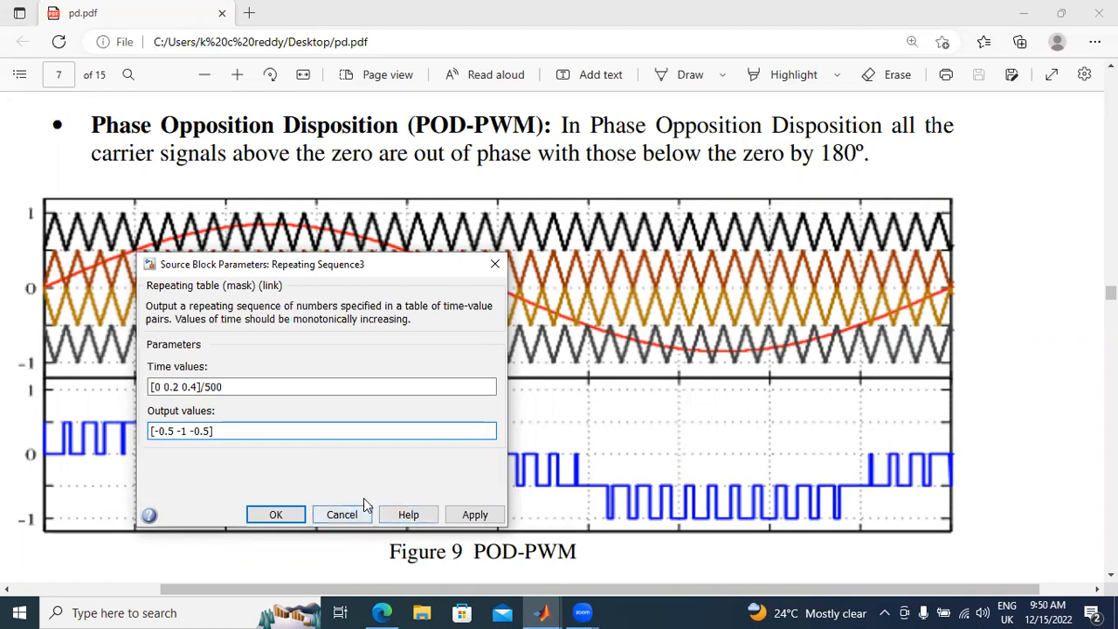
{"action": "left_click", "coordinate": [473, 516]}
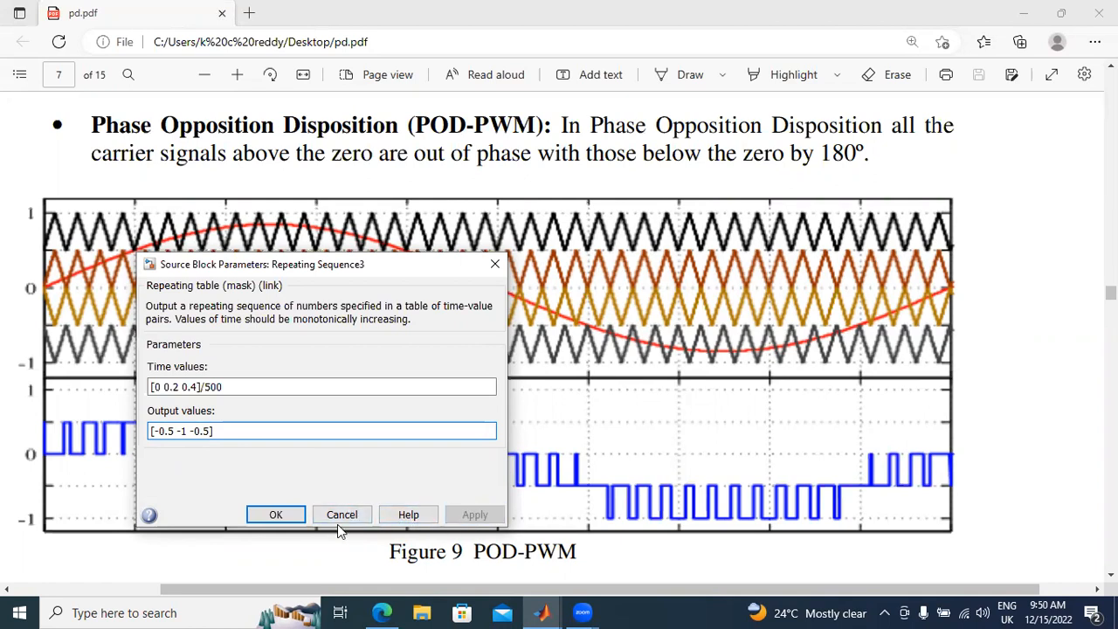
{"action": "left_click", "coordinate": [276, 516]}
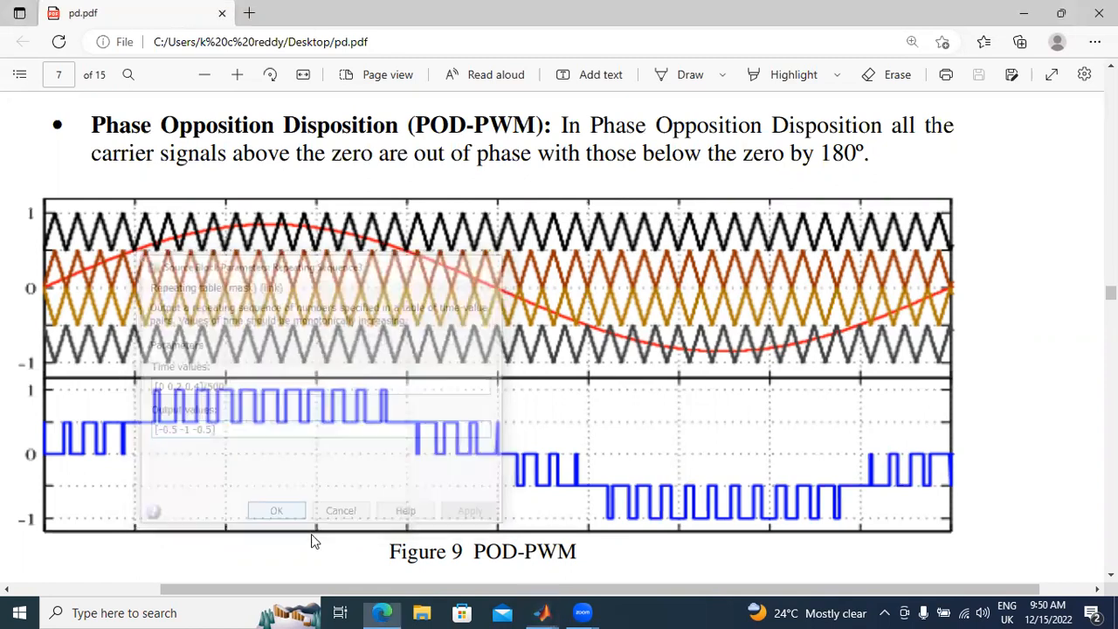
Run the simulation and examine the POD carriers and sine reference in the Scope, magnifying the time axis around 0.02 to 0.035 s.
{"action": "left_click", "coordinate": [535, 612]}
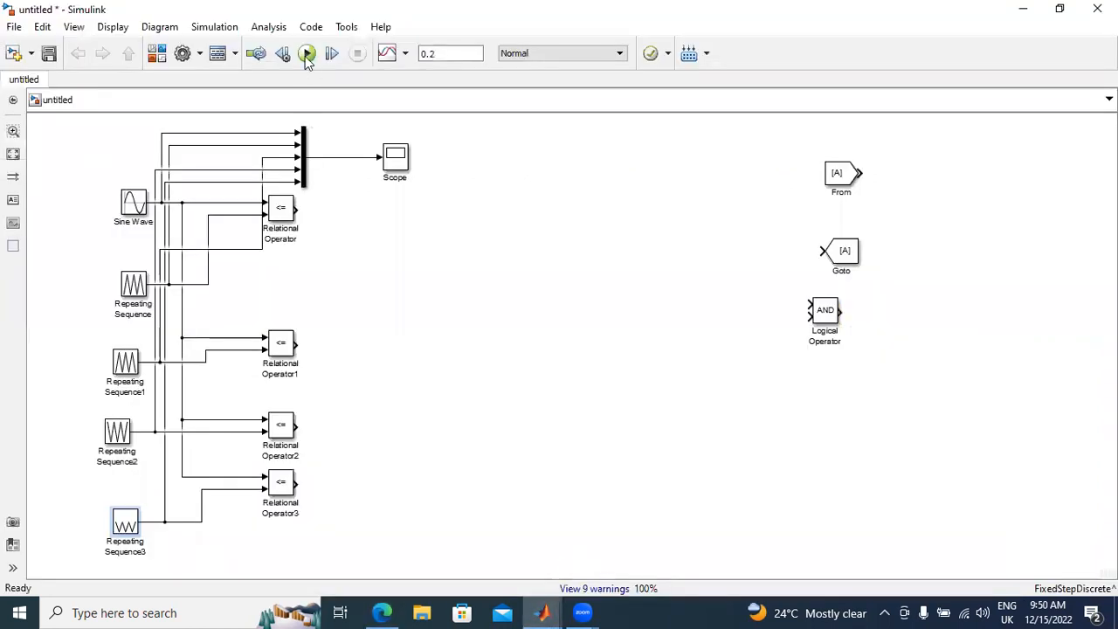
{"action": "double_click", "coordinate": [395, 159]}
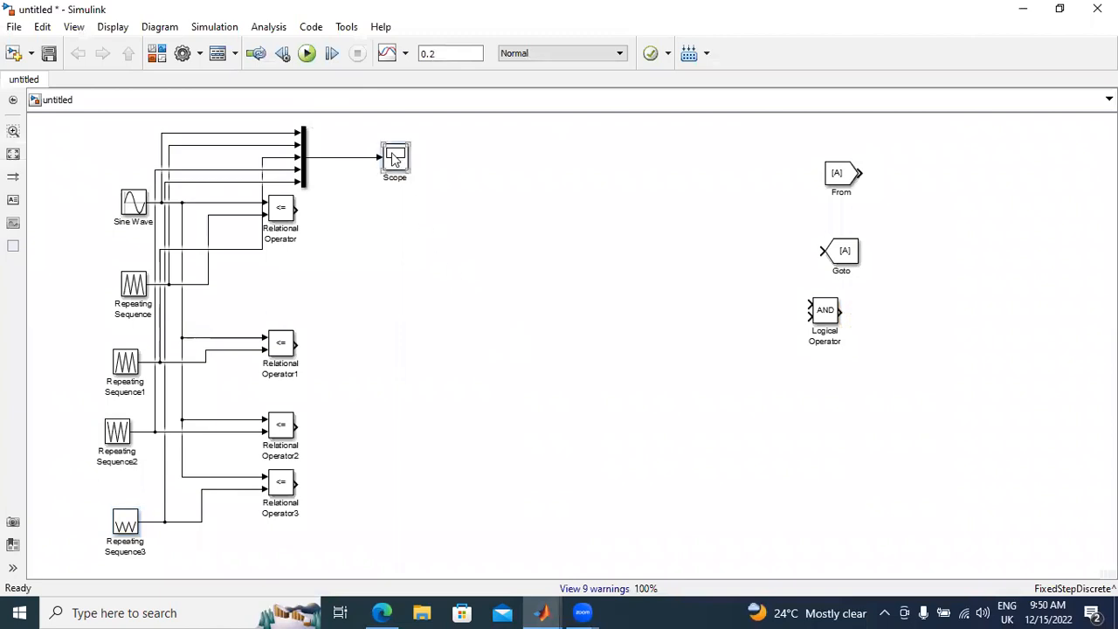
{"action": "left_click", "coordinate": [115, 29]}
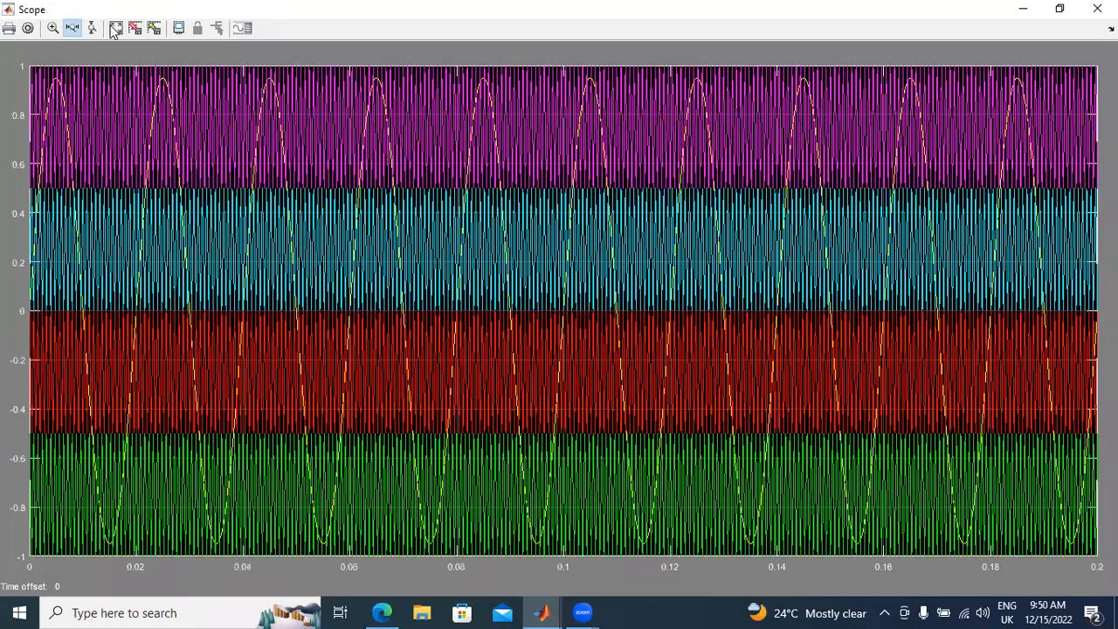
{"action": "left_click_drag", "start_coordinate": [98, 248], "coordinate": [413, 259]}
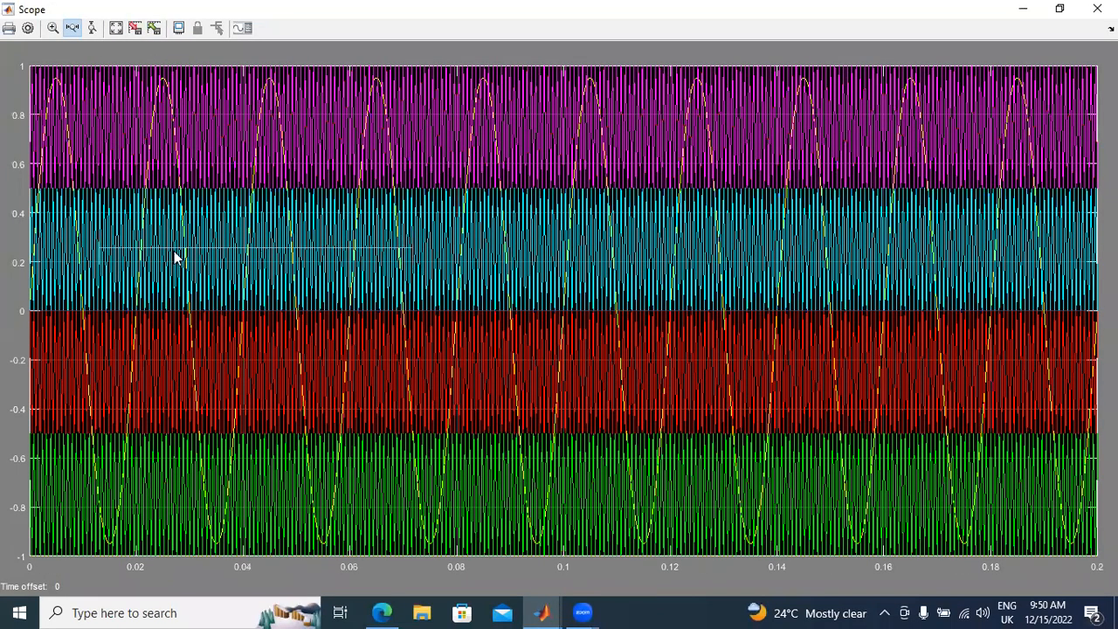
{"action": "left_click_drag", "start_coordinate": [154, 253], "coordinate": [424, 292]}
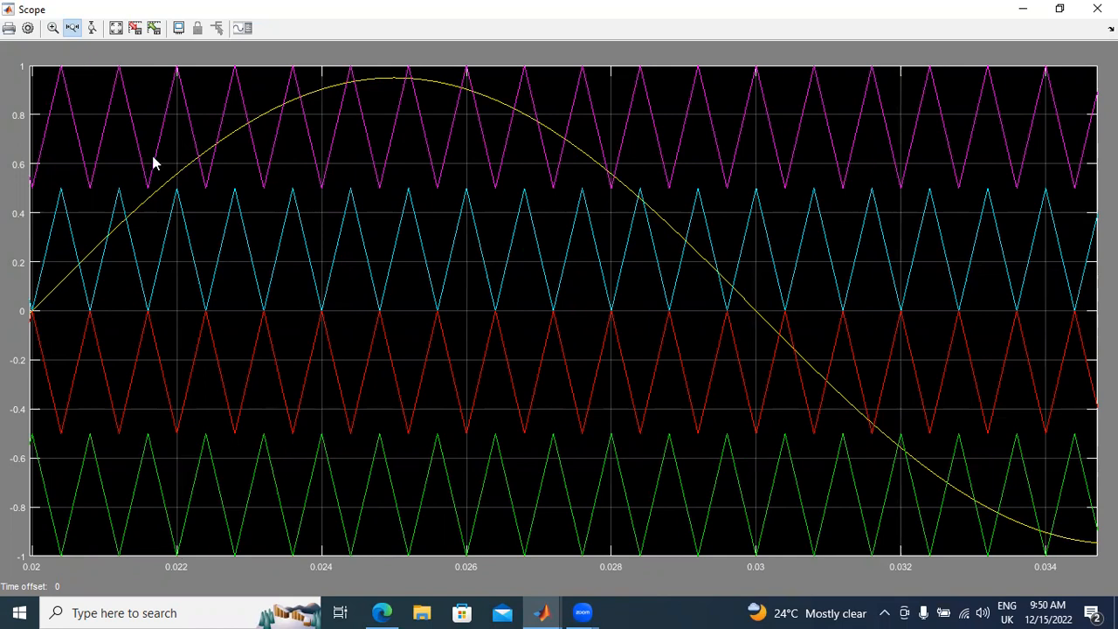
{"action": "left_click", "coordinate": [117, 31]}
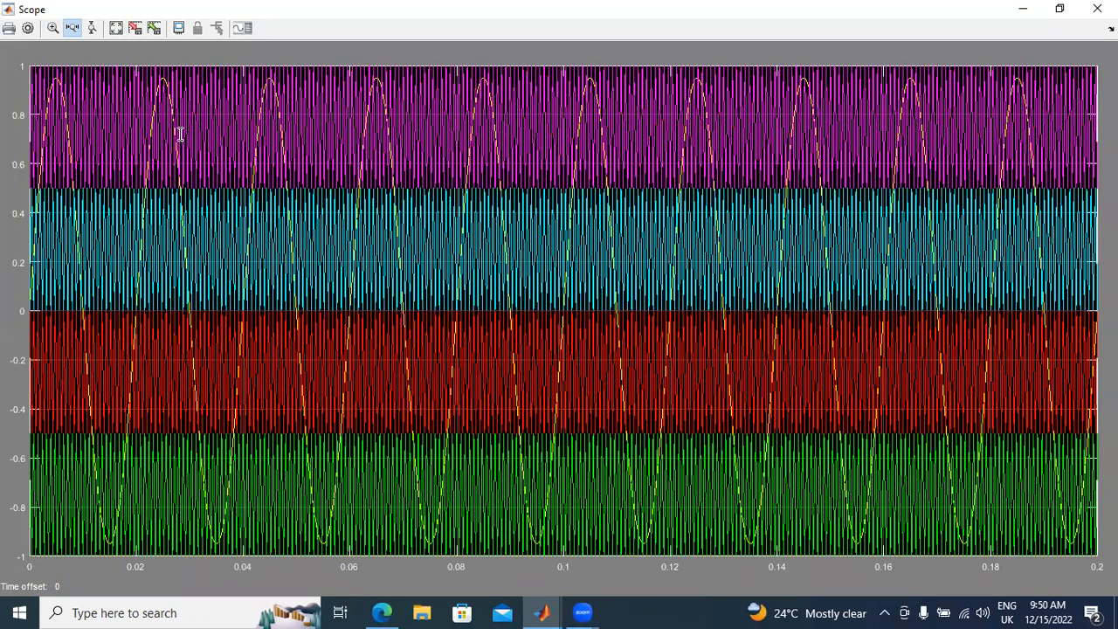
Compare the POD-PWM figure in pd.pdf with the Scope traces magnified around 0.044 to 0.062 s, and close the Scope window.
{"action": "key", "text": "alt+Tab"}
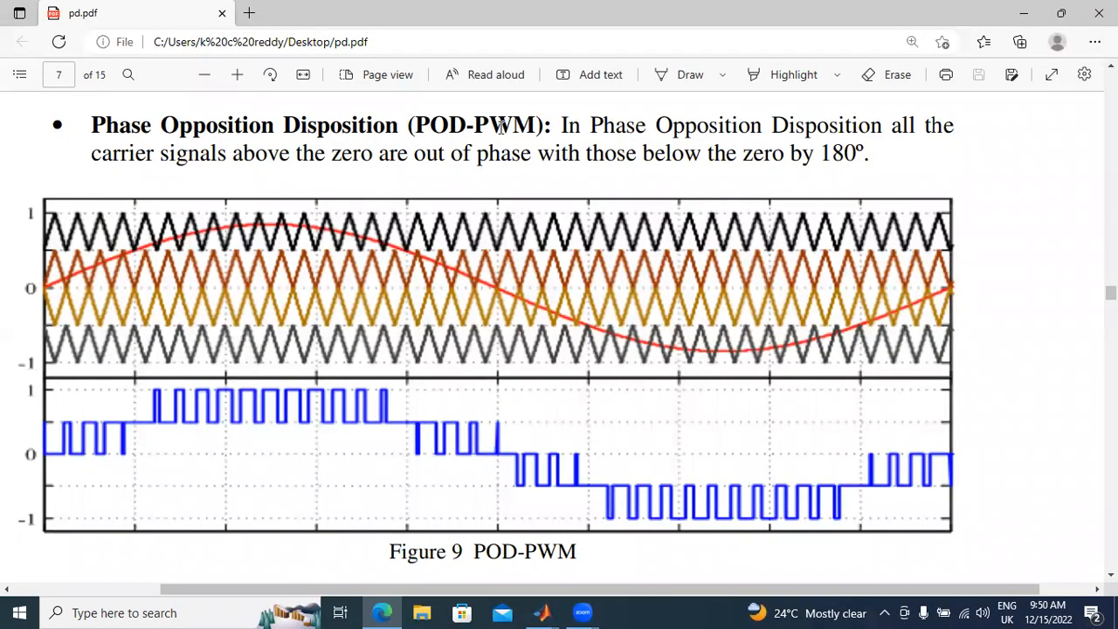
{"action": "scroll", "coordinate": [517, 301], "scroll_direction": "down", "scroll_amount": 3}
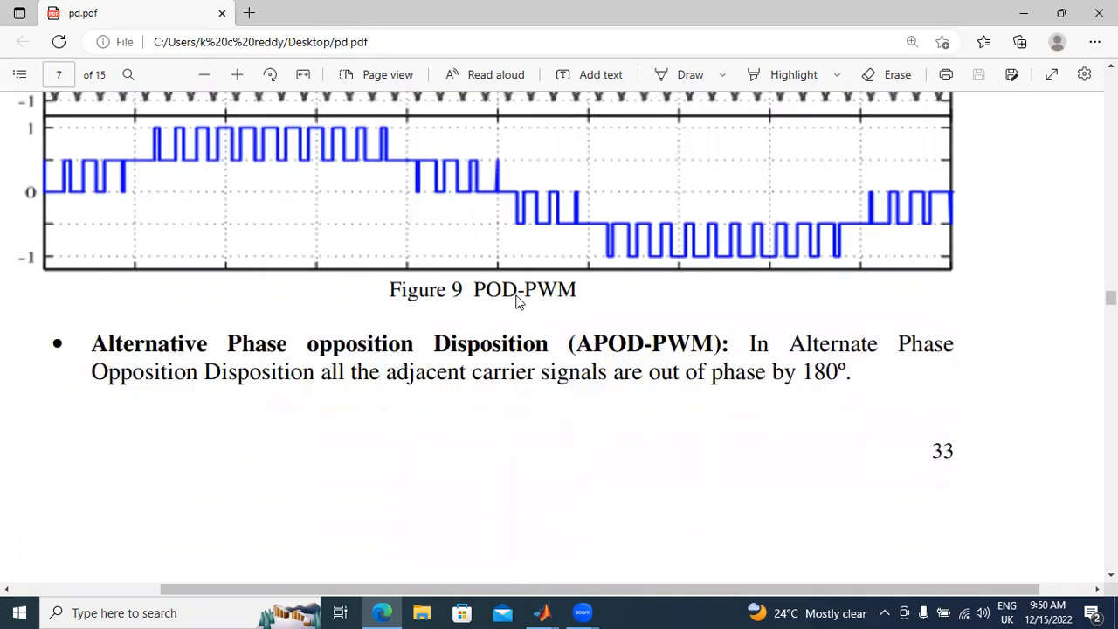
{"action": "scroll", "coordinate": [511, 367], "scroll_direction": "up", "scroll_amount": 4}
{"action": "mouse_move", "coordinate": [539, 611]}
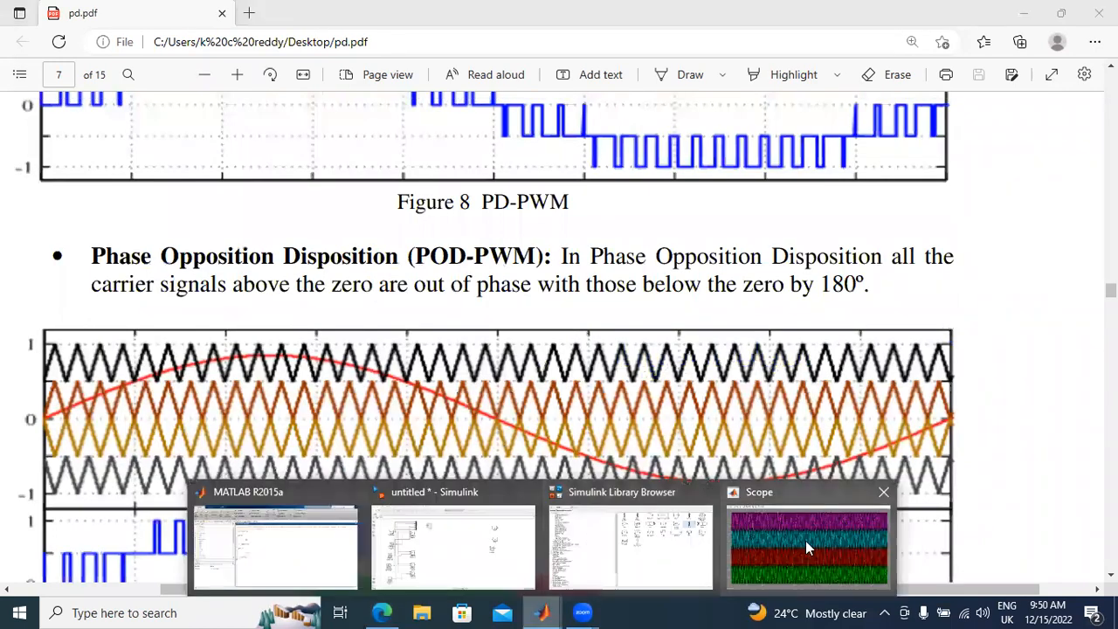
{"action": "left_click", "coordinate": [806, 541]}
{"action": "left_click_drag", "start_coordinate": [225, 255], "coordinate": [557, 253]}
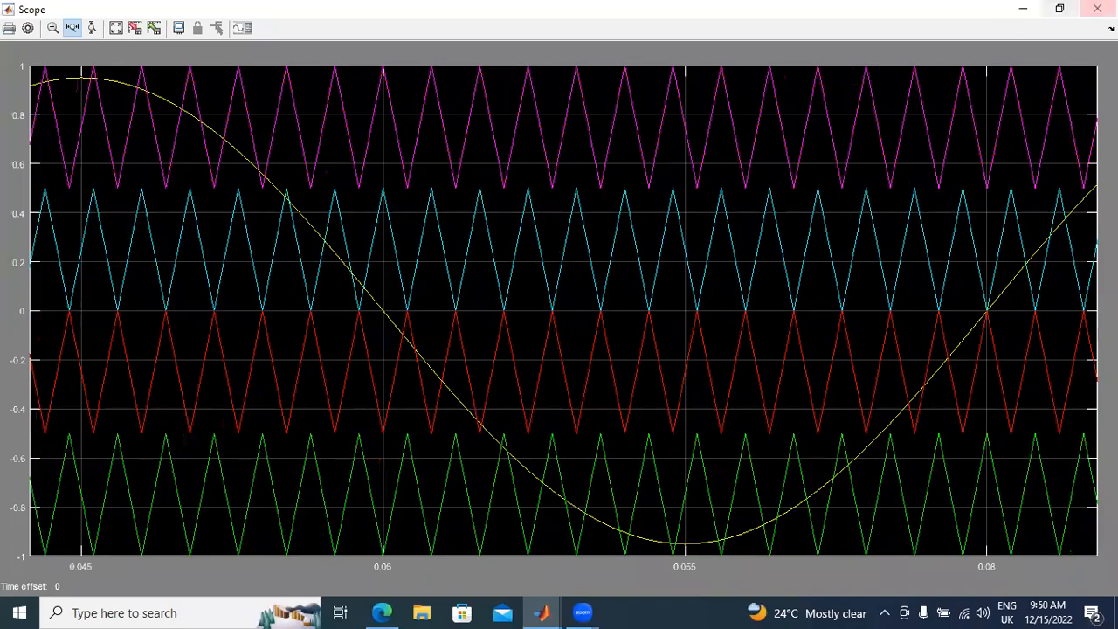
{"action": "left_click", "coordinate": [1097, 8]}
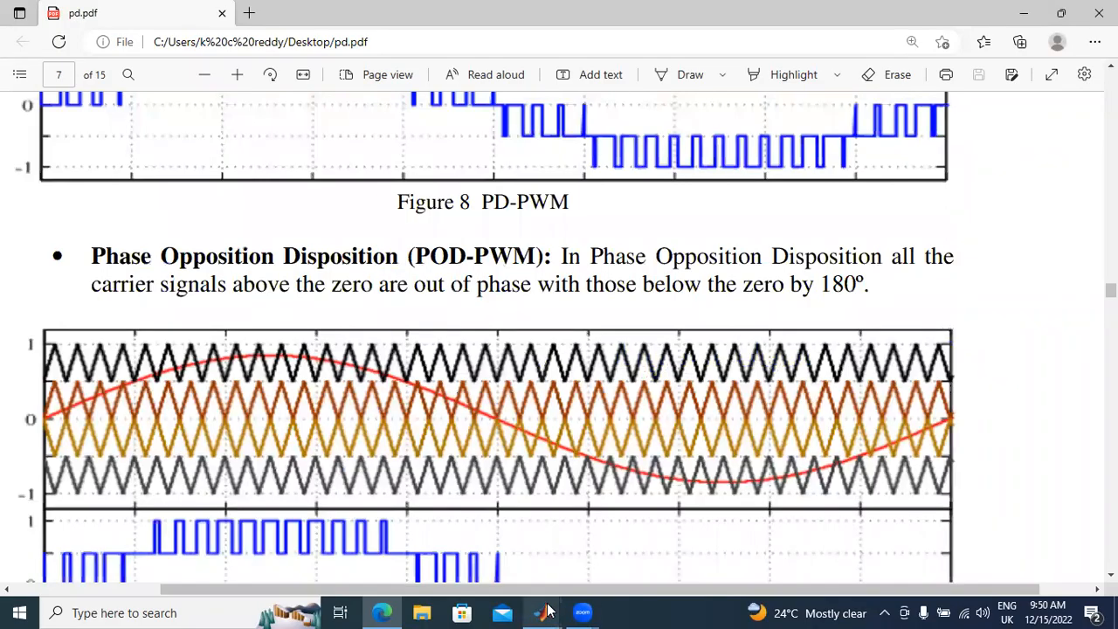
Delete the Mux, the Scope and their wires from the untitled model.
{"action": "mouse_move", "coordinate": [541, 611]}
{"action": "left_click", "coordinate": [538, 524]}
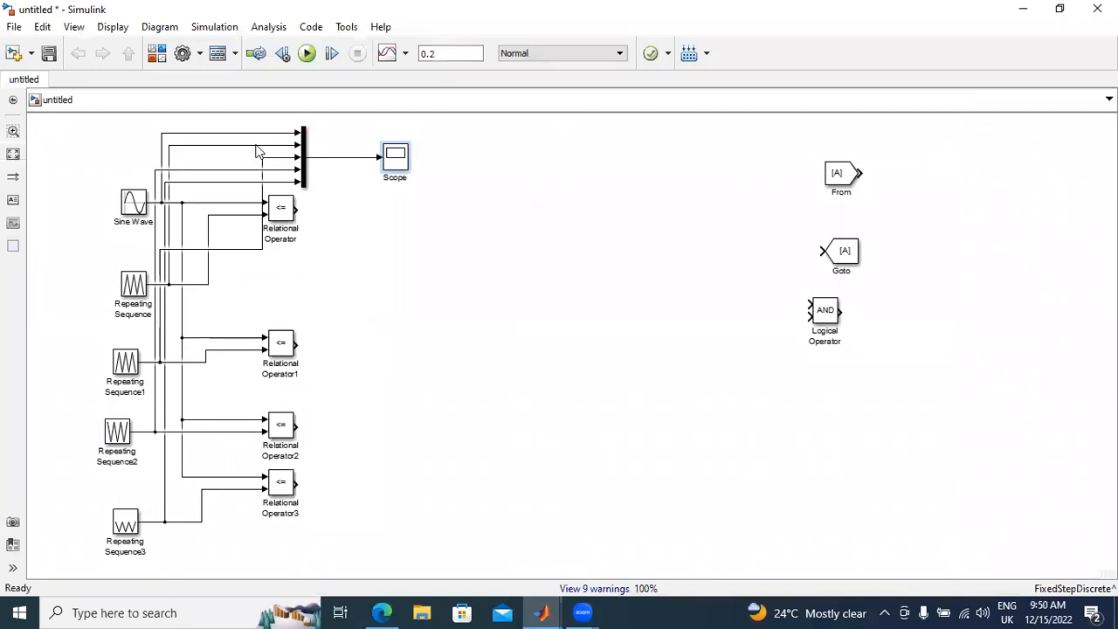
{"action": "left_click_drag", "start_coordinate": [253, 120], "coordinate": [300, 188]}
{"action": "key", "text": "Delete"}
{"action": "left_click_drag", "start_coordinate": [264, 114], "coordinate": [423, 184]}
{"action": "key", "text": "Delete"}
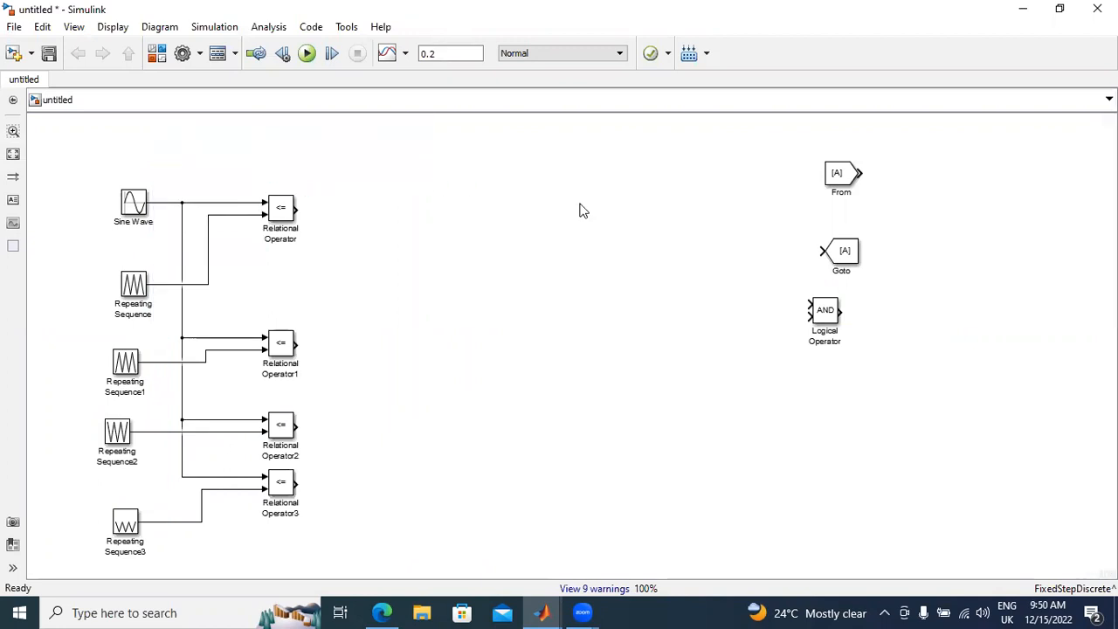
Connect the Goto block to the first Relational Operator's output and set the Logical Operator block's operator to NOT.
{"action": "left_click", "coordinate": [830, 253]}
{"action": "left_click_drag", "start_coordinate": [830, 253], "coordinate": [303, 211]}
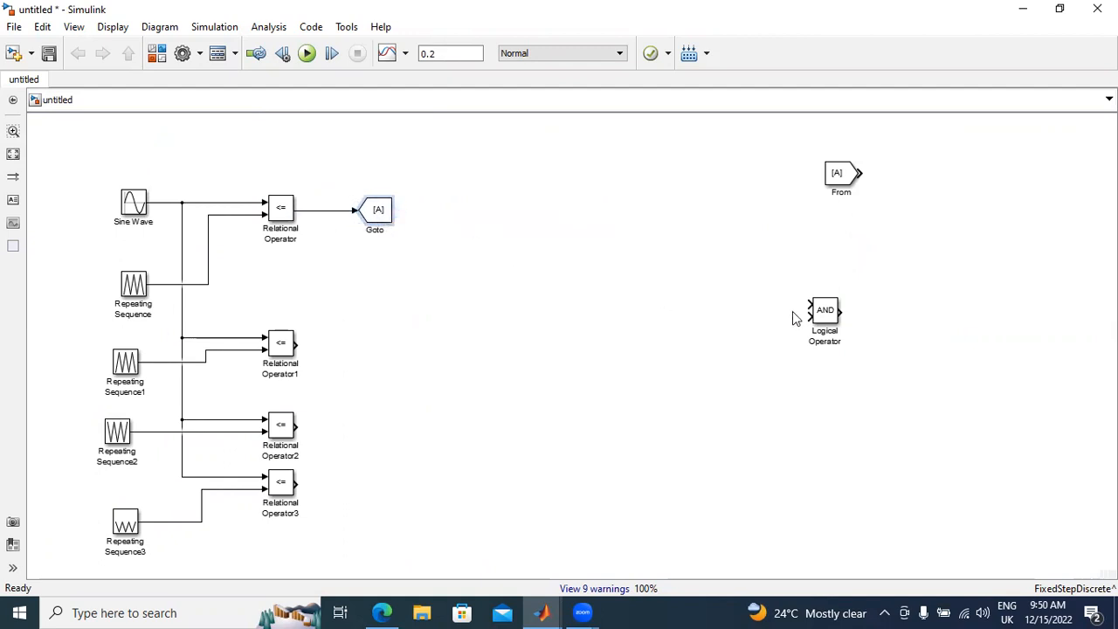
{"action": "double_click", "coordinate": [832, 316]}
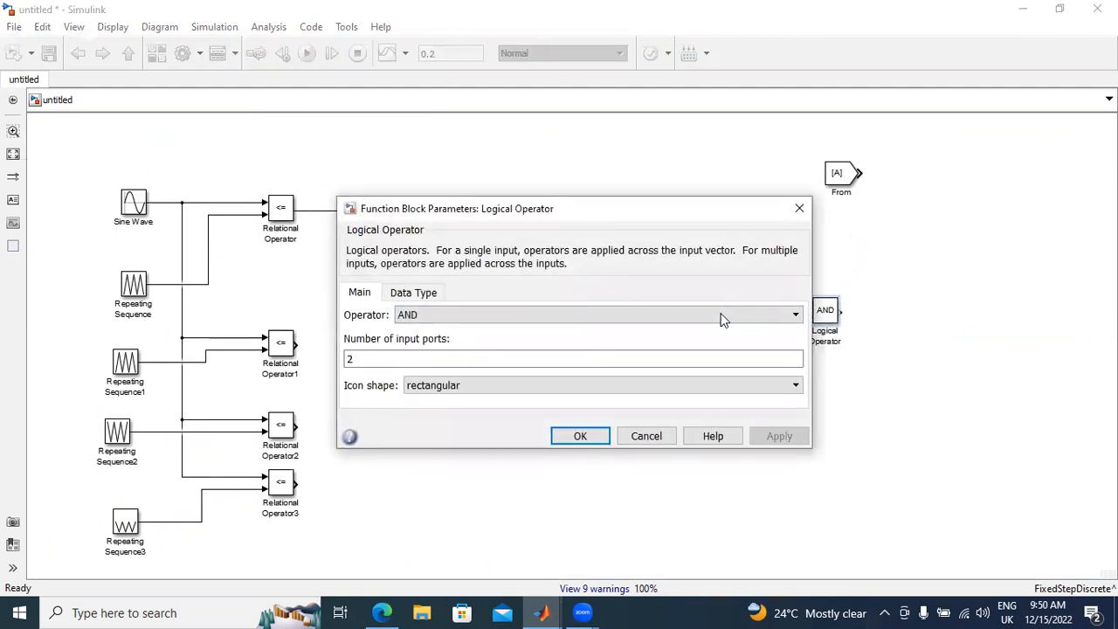
{"action": "left_click", "coordinate": [721, 316]}
{"action": "left_click", "coordinate": [699, 344]}
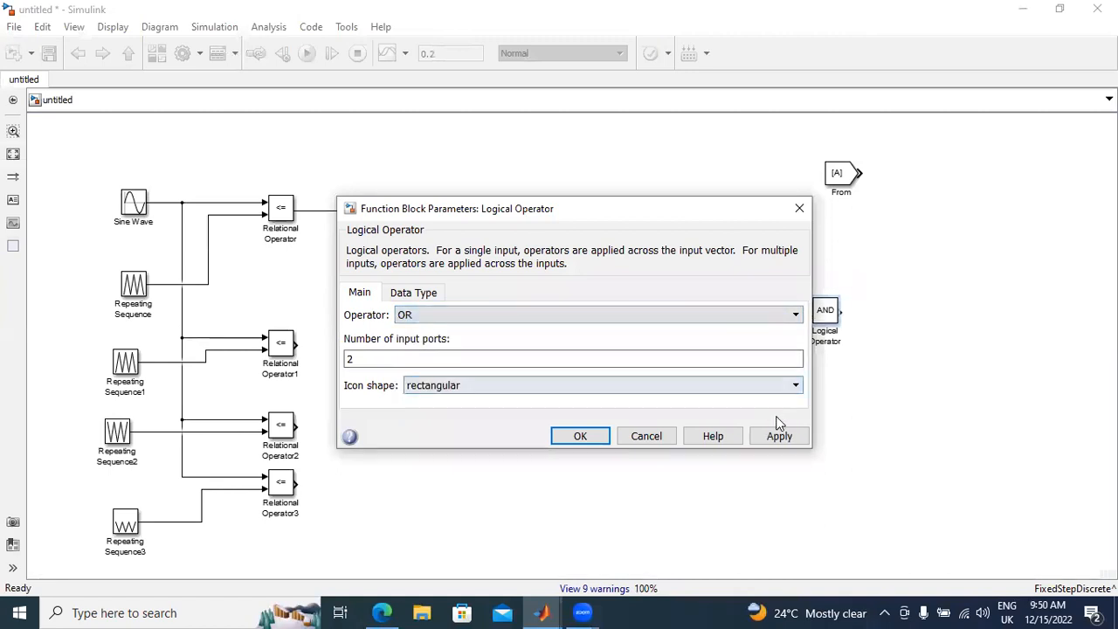
{"action": "left_click", "coordinate": [657, 317]}
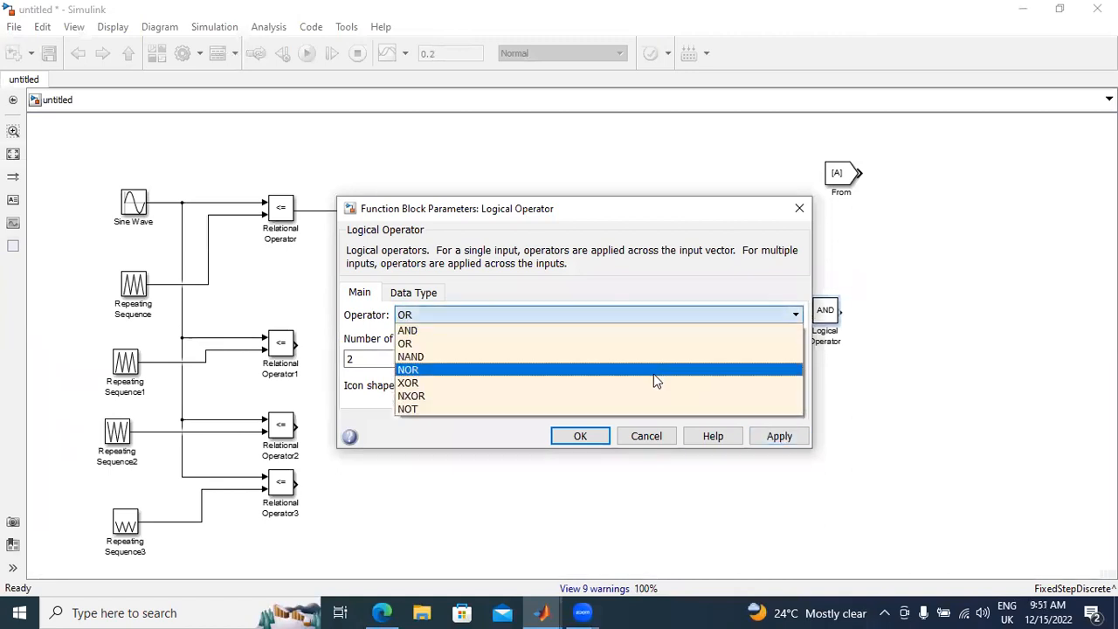
{"action": "left_click", "coordinate": [660, 409]}
{"action": "left_click", "coordinate": [773, 435]}
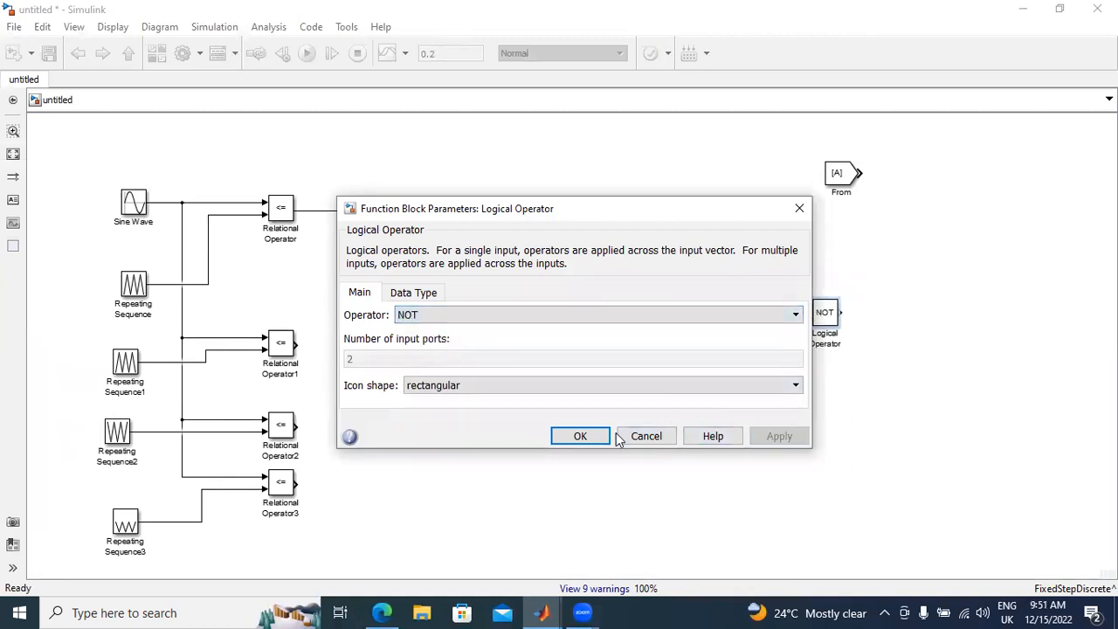
{"action": "key", "text": "Return"}
Place the NOT block below the first Goto, feed it from the Relational Operator's output, and connect it to a copied Goto block.
{"action": "left_click_drag", "start_coordinate": [815, 320], "coordinate": [324, 264]}
{"action": "left_click", "coordinate": [381, 214]}
{"action": "left_click_drag", "start_coordinate": [381, 214], "coordinate": [311, 210]}
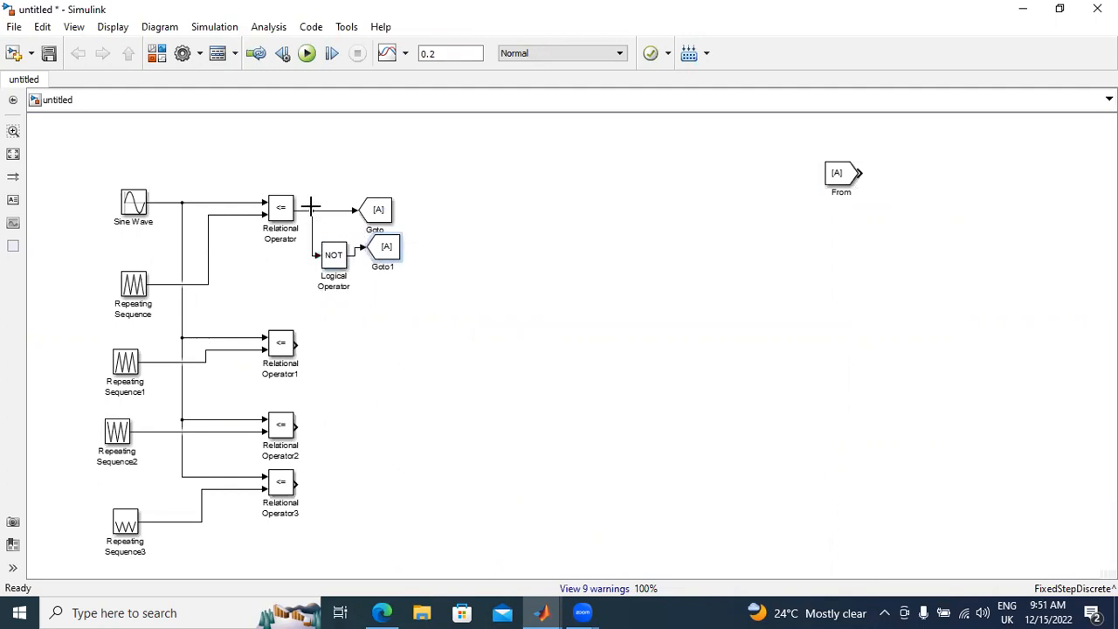
{"action": "left_click_drag", "start_coordinate": [395, 251], "coordinate": [384, 256]}
Set the first Goto block's tag to S1.
{"action": "left_click", "coordinate": [377, 221]}
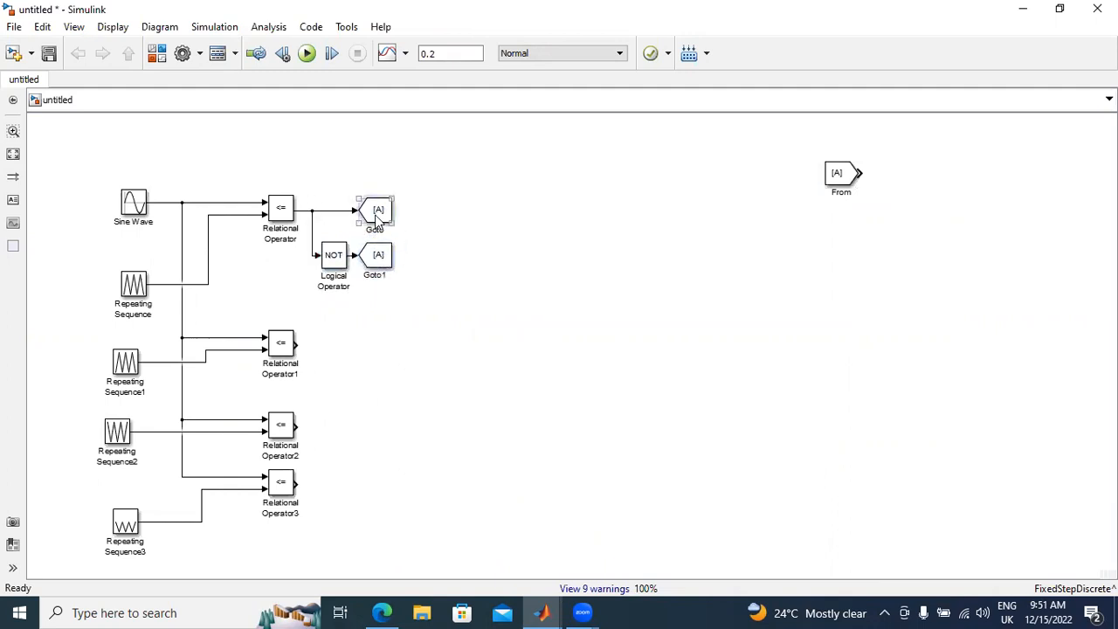
{"action": "double_click", "coordinate": [381, 213]}
{"action": "double_click", "coordinate": [380, 213]}
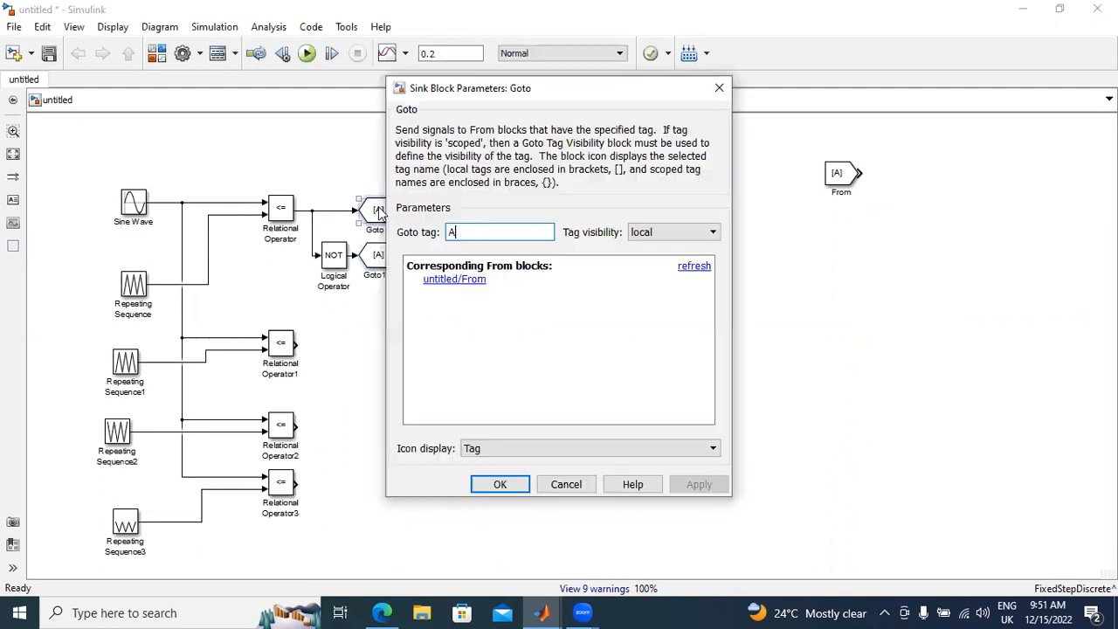
{"action": "key", "text": "BackSpace"}
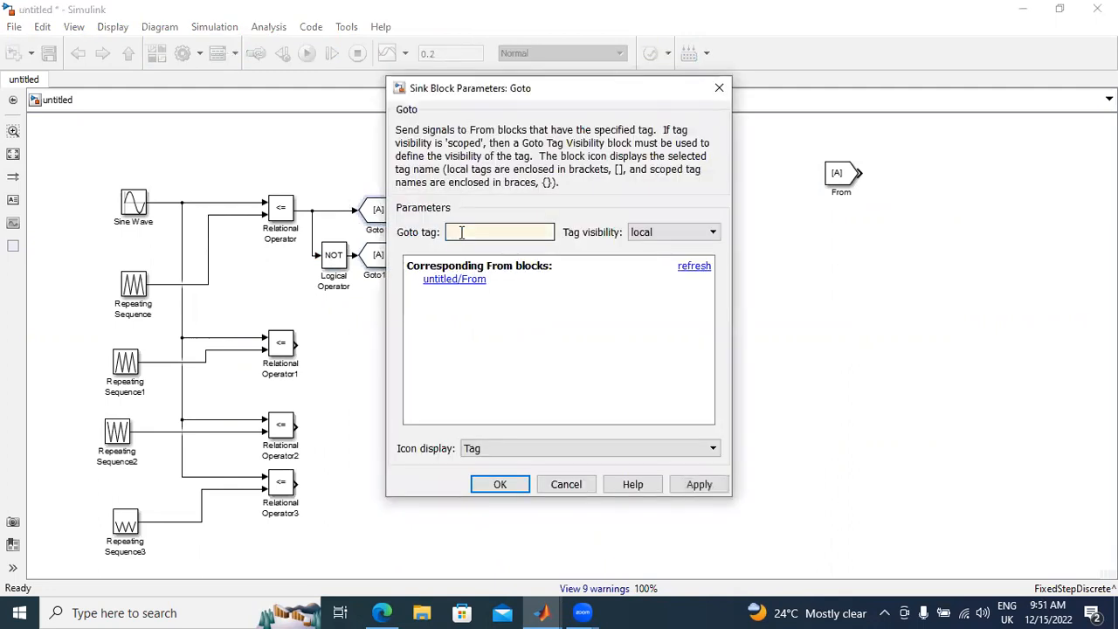
{"action": "left_click", "coordinate": [699, 485]}
{"action": "left_click", "coordinate": [500, 484]}
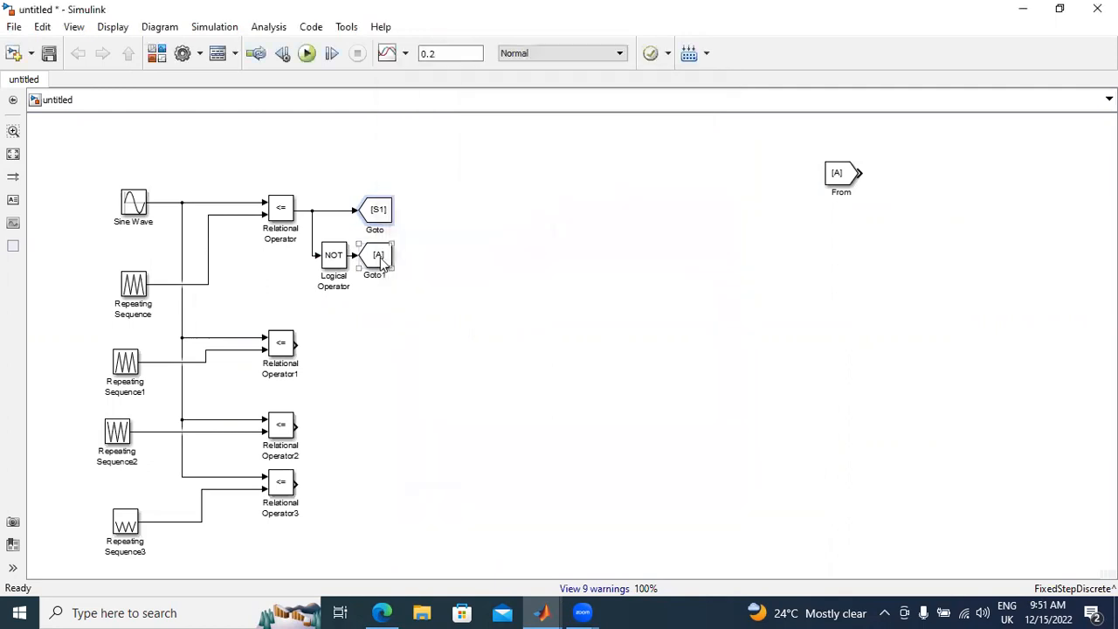
Set the tag of the Goto block after the NOT block to S2.
{"action": "double_click", "coordinate": [375, 277]}
{"action": "key", "text": "BackSpace"}
{"action": "type", "text": "S2"}
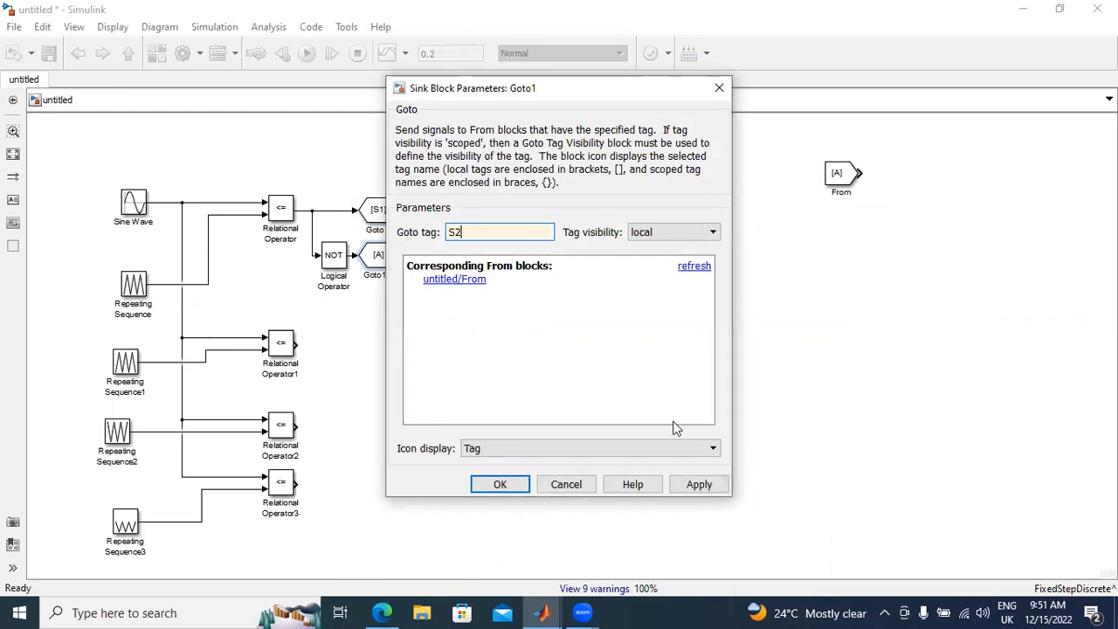
{"action": "left_click", "coordinate": [697, 485]}
{"action": "left_click", "coordinate": [515, 486]}
Set the first Relational Operator block's comparison to >=.
{"action": "double_click", "coordinate": [281, 211]}
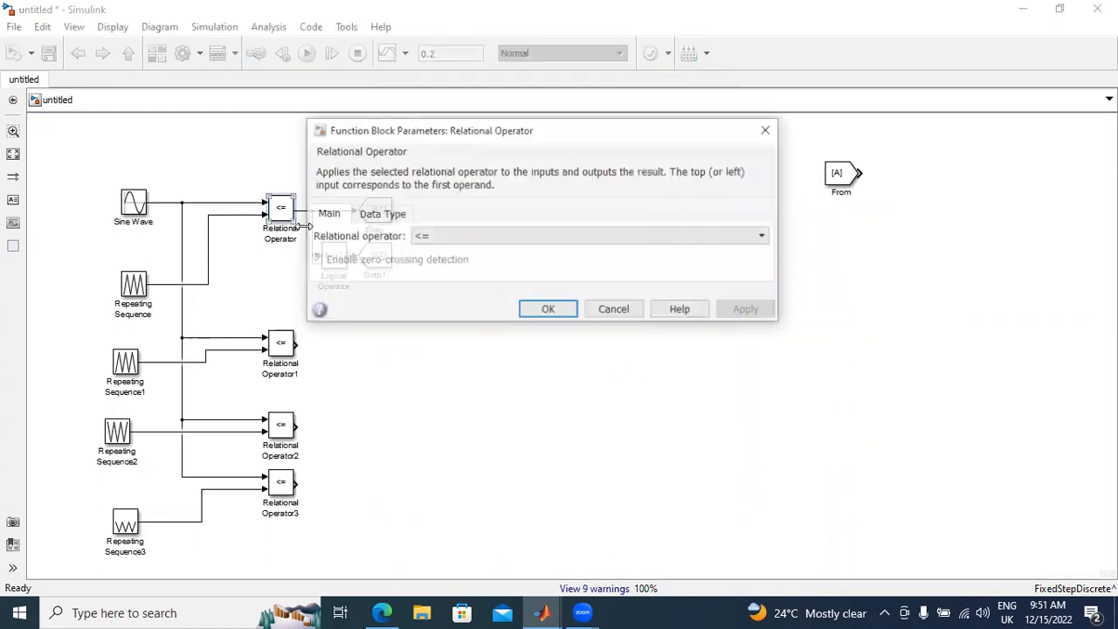
{"action": "left_click", "coordinate": [454, 237]}
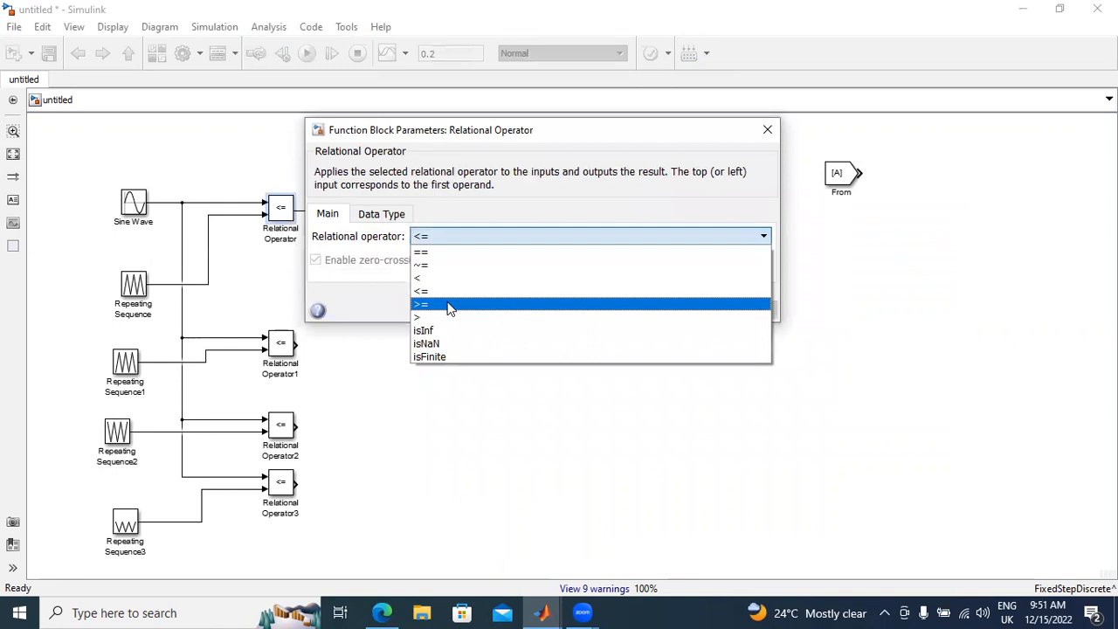
{"action": "left_click", "coordinate": [448, 303]}
{"action": "left_click", "coordinate": [747, 311]}
{"action": "left_click", "coordinate": [549, 310]}
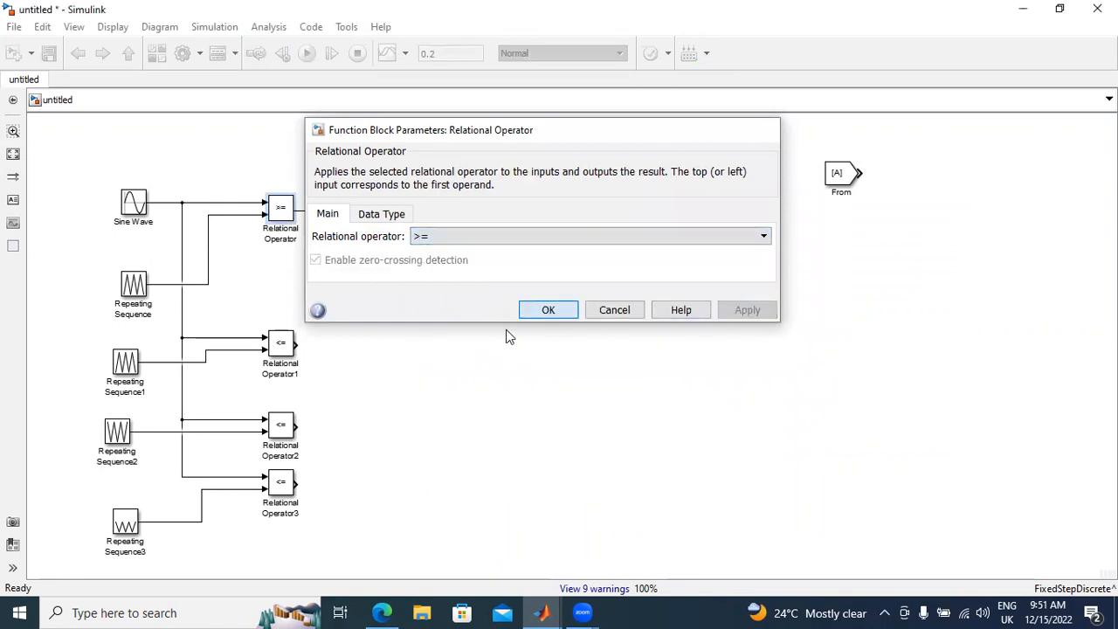
Connect a copy of the Goto block to Relational Operator1's output and shift the operator and first two carrier blocks up to tidy the wiring.
{"action": "left_click", "coordinate": [376, 217]}
{"action": "left_click_drag", "start_coordinate": [374, 238], "coordinate": [372, 339]}
{"action": "left_click_drag", "start_coordinate": [297, 344], "coordinate": [357, 333]}
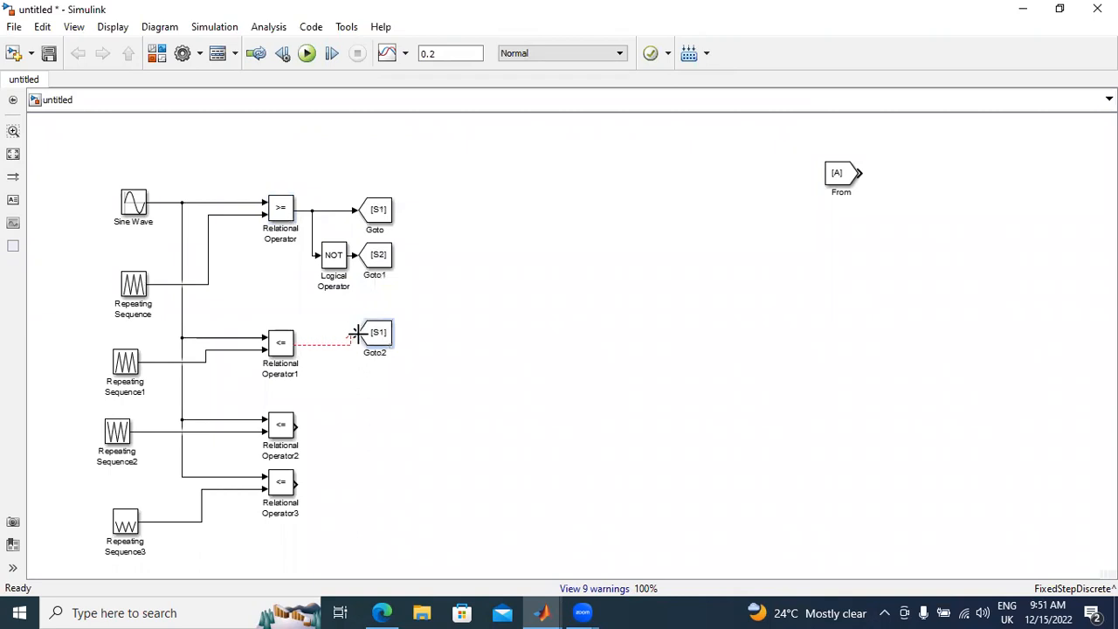
{"action": "left_click_drag", "start_coordinate": [283, 342], "coordinate": [282, 329]}
{"action": "left_click_drag", "start_coordinate": [142, 361], "coordinate": [141, 336]}
{"action": "left_click_drag", "start_coordinate": [139, 297], "coordinate": [129, 268]}
Set the tag of the Goto block fed by Relational Operator1 to S3.
{"action": "left_click", "coordinate": [384, 339]}
{"action": "double_click", "coordinate": [385, 339]}
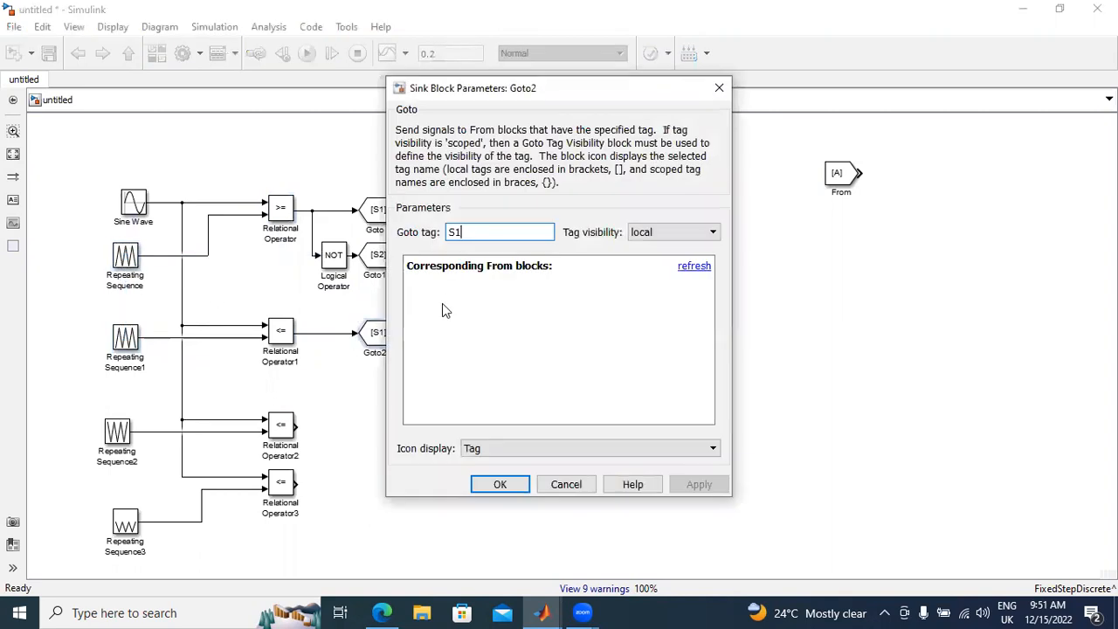
{"action": "key", "text": "BackSpace"}
{"action": "type", "text": "3"}
{"action": "left_click", "coordinate": [699, 484]}
{"action": "left_click", "coordinate": [500, 484]}
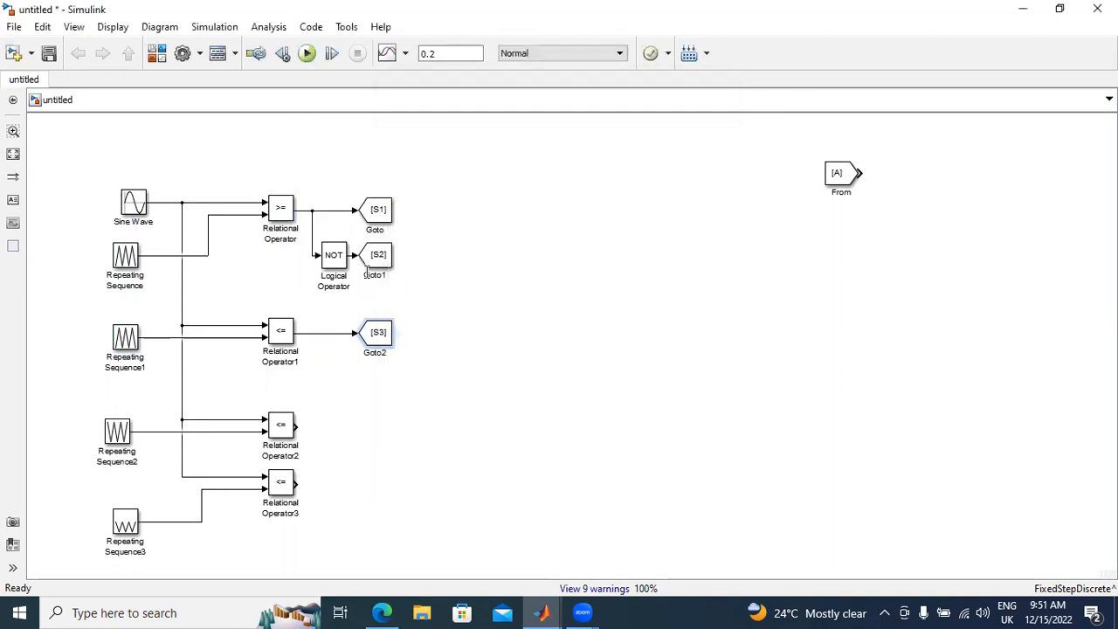
Add copies of the NOT and Goto blocks below the S3 Goto, branching from Relational Operator1's output.
{"action": "left_click_drag", "start_coordinate": [331, 254], "coordinate": [380, 365]}
{"action": "left_click", "coordinate": [323, 371]}
{"action": "left_click_drag", "start_coordinate": [311, 358], "coordinate": [306, 333]}
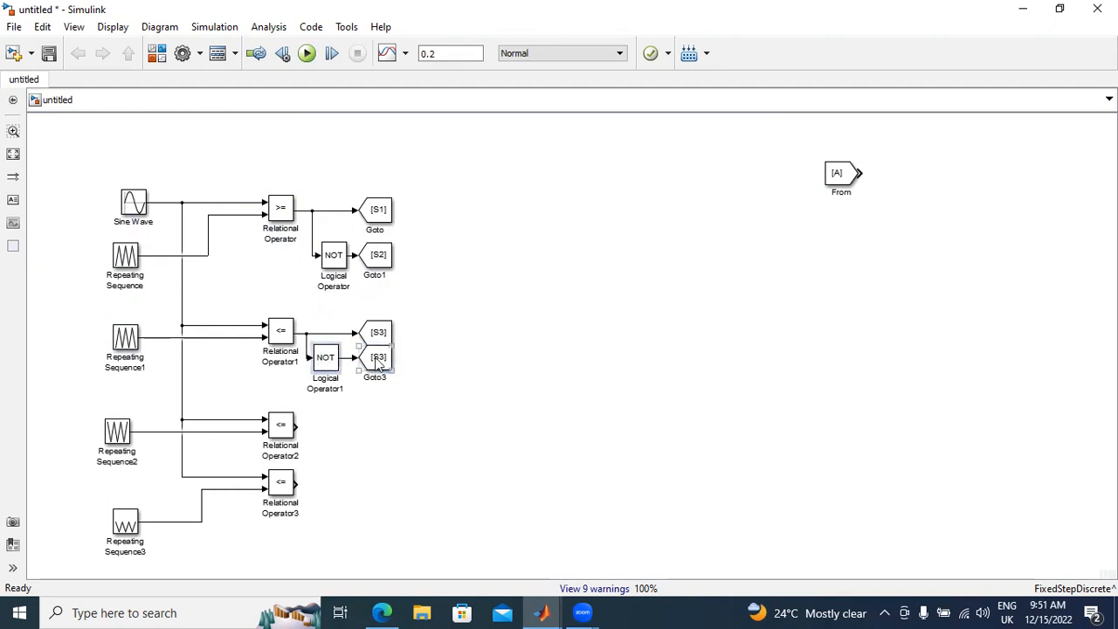
Set the new Goto block's tag to S4 and move the S3 Goto block slightly up to separate the two.
{"action": "double_click", "coordinate": [378, 357]}
{"action": "key", "text": "BackSpace"}
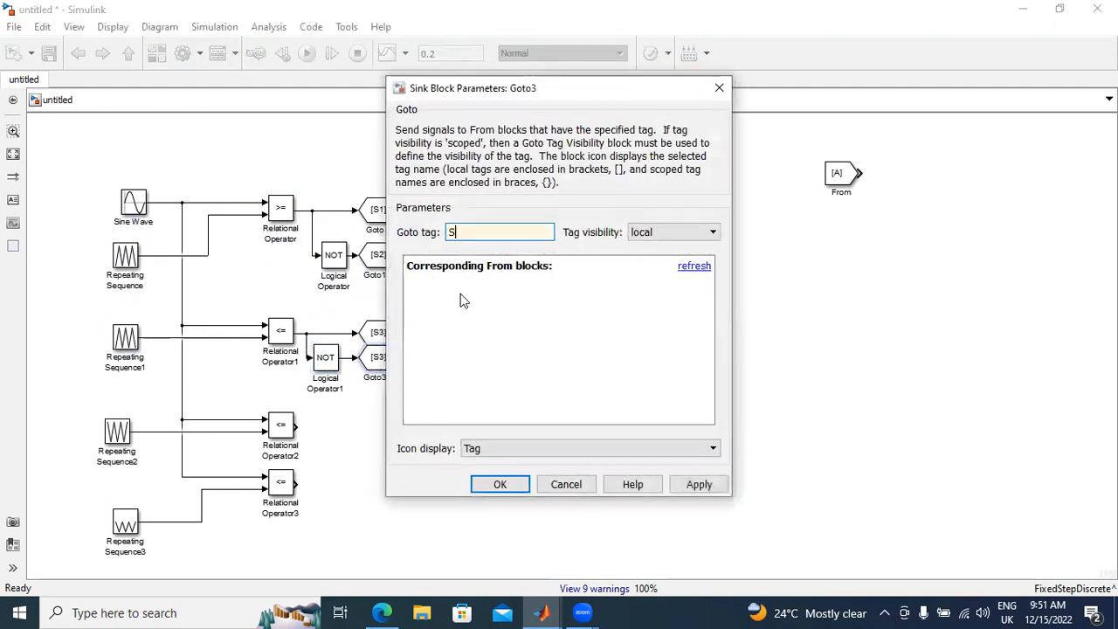
{"action": "left_click", "coordinate": [699, 485]}
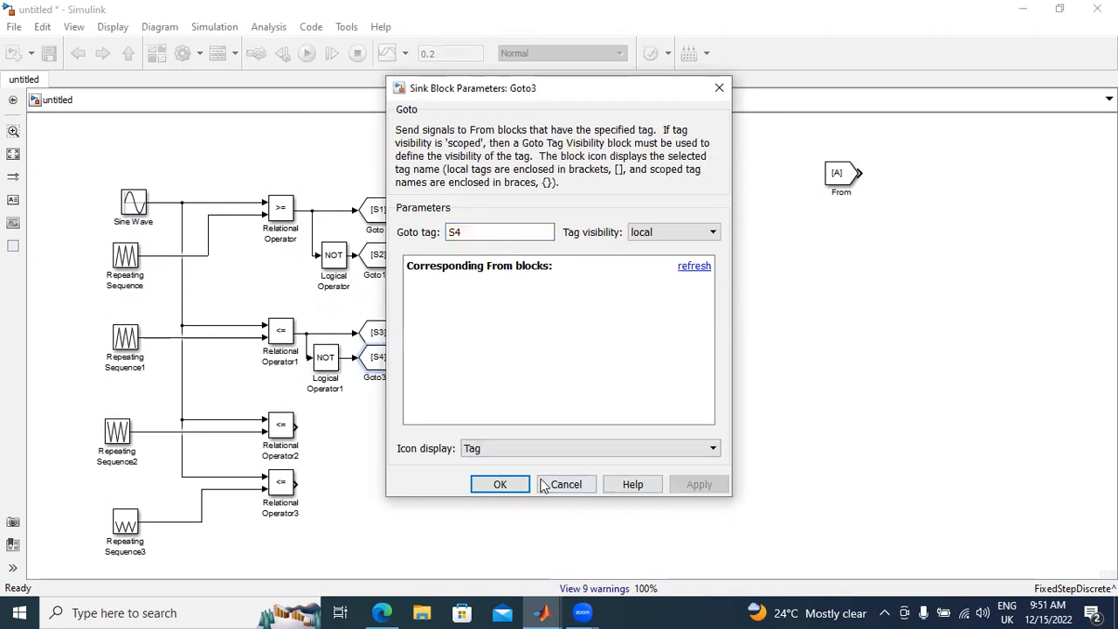
{"action": "left_click", "coordinate": [499, 484]}
{"action": "left_click_drag", "start_coordinate": [381, 339], "coordinate": [382, 326]}
Set the relational operator of Relational Operator1 to >=.
{"action": "left_click", "coordinate": [286, 339]}
{"action": "double_click", "coordinate": [286, 339]}
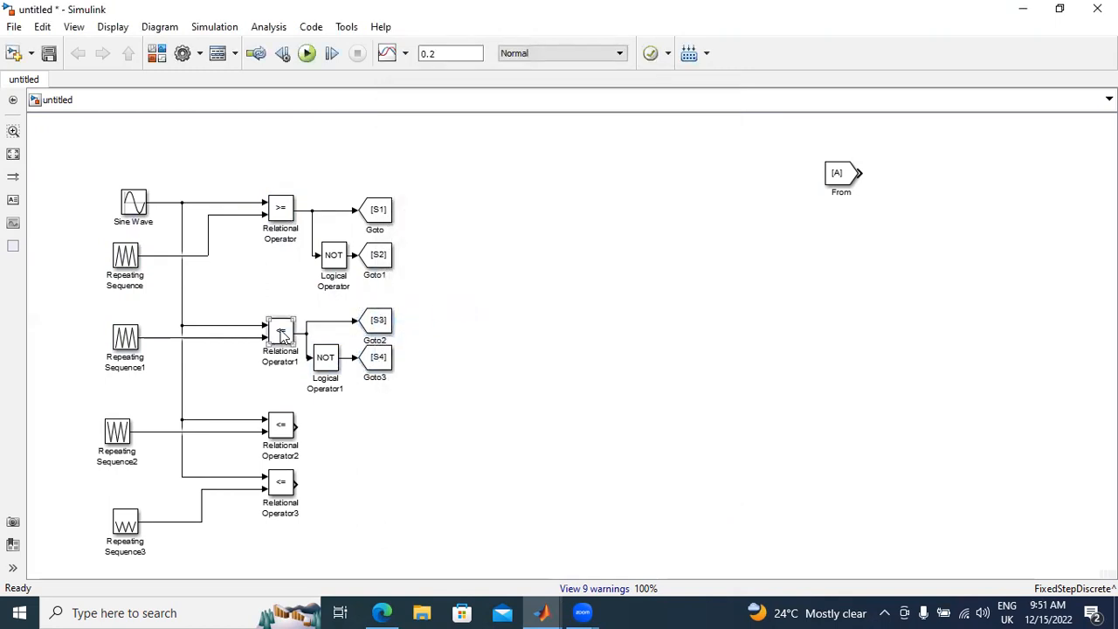
{"action": "left_click", "coordinate": [440, 359]}
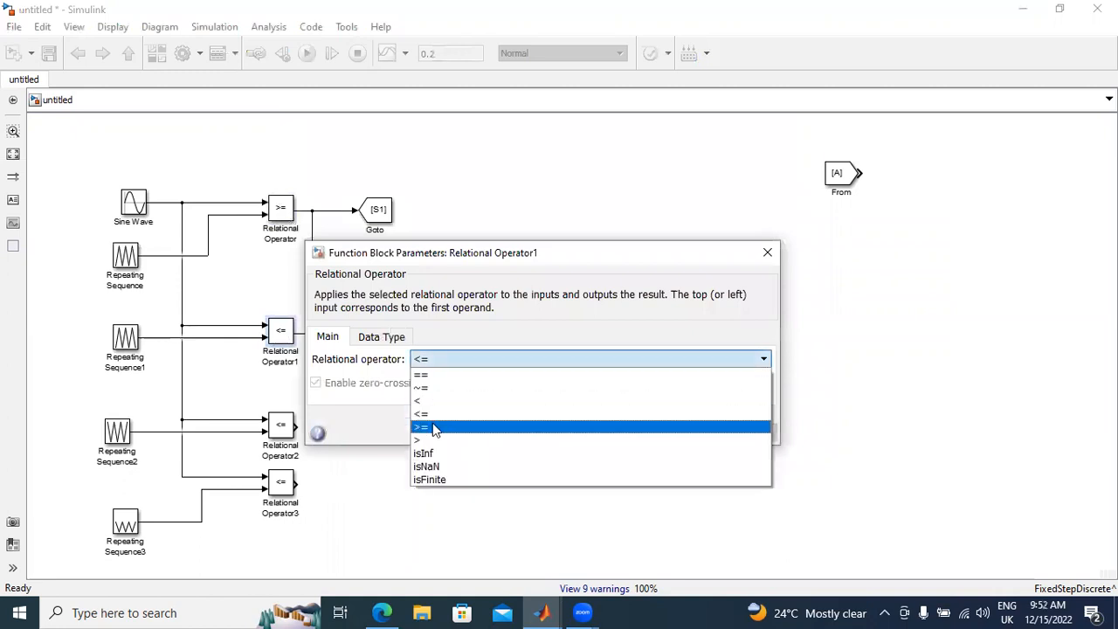
{"action": "left_click", "coordinate": [433, 428]}
{"action": "left_click", "coordinate": [723, 434]}
{"action": "left_click", "coordinate": [549, 433]}
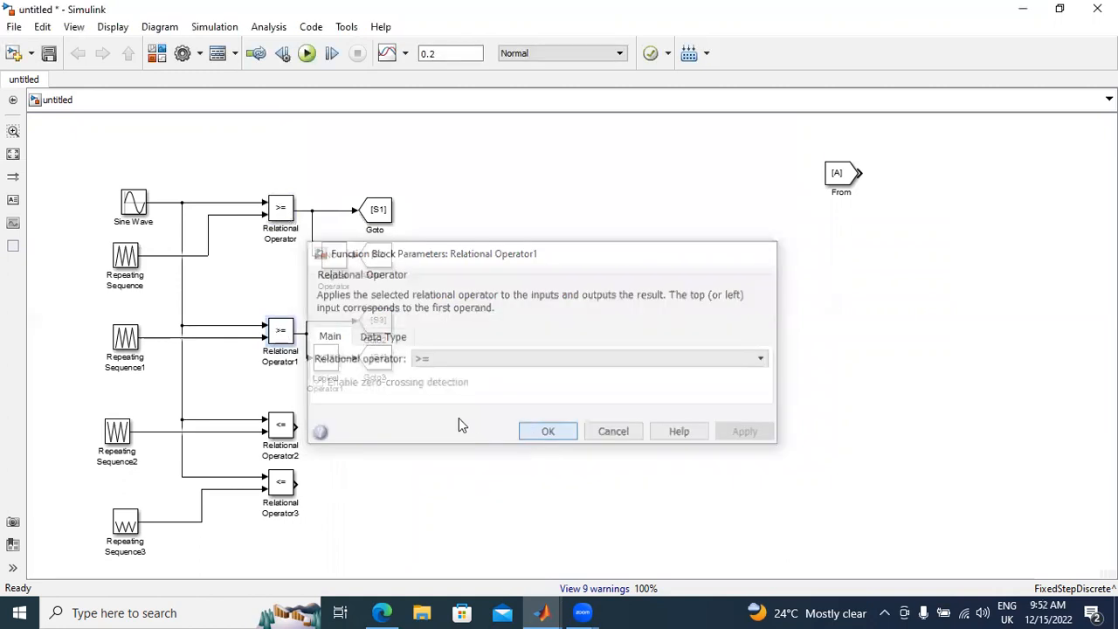
Connect a Goto copy to Relational Operator2's output and branch that output through a NOT copy into a second Goto copy below.
{"action": "left_click_drag", "start_coordinate": [383, 324], "coordinate": [398, 427]}
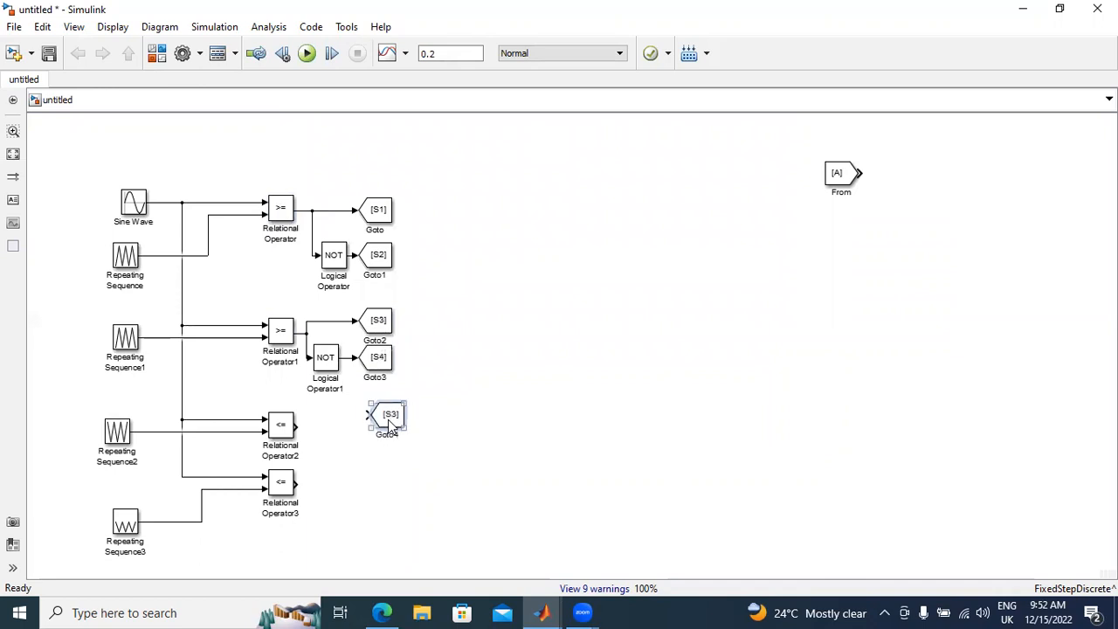
{"action": "left_click_drag", "start_coordinate": [297, 425], "coordinate": [367, 414]}
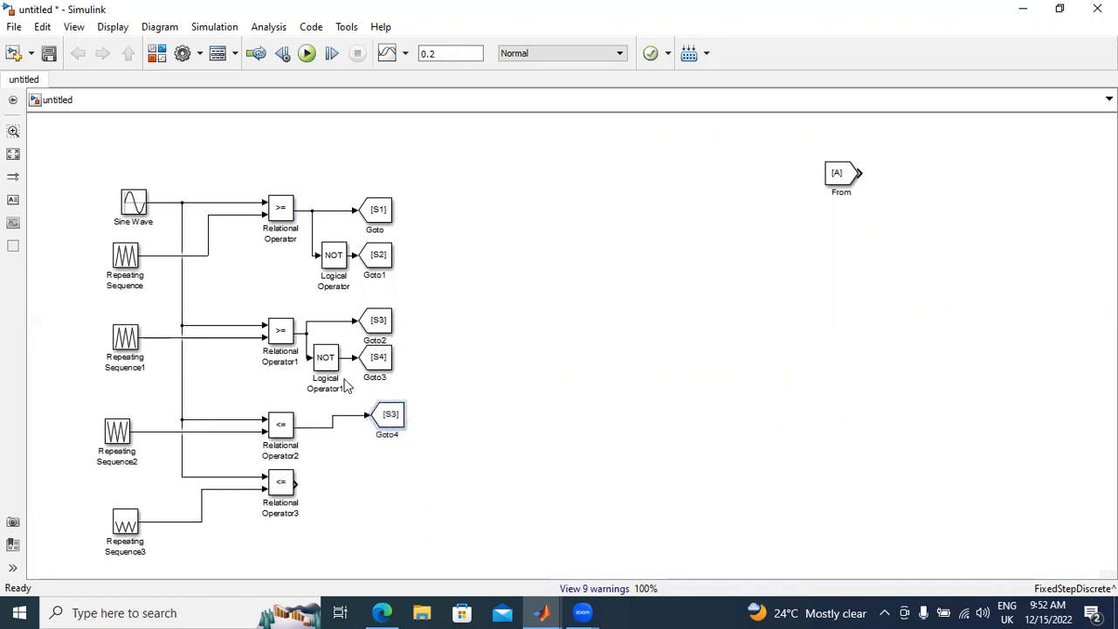
{"action": "left_click_drag", "start_coordinate": [322, 365], "coordinate": [332, 448]}
{"action": "left_click_drag", "start_coordinate": [388, 417], "coordinate": [388, 449]}
{"action": "left_click", "coordinate": [349, 448]}
{"action": "left_click", "coordinate": [320, 456]}
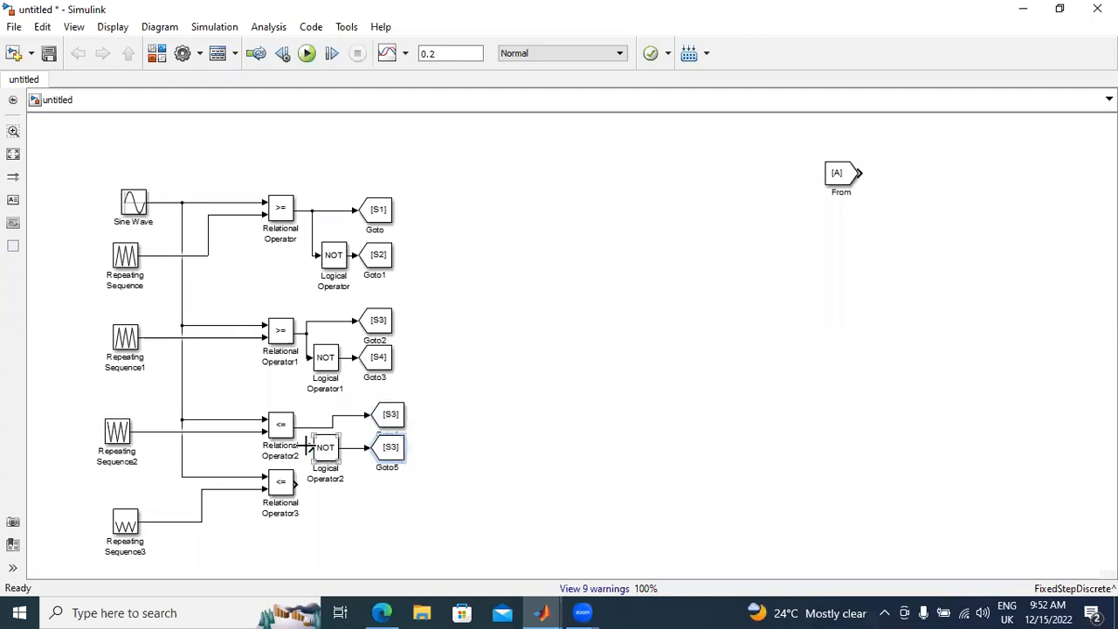
Set the tag of the Goto block fed directly by Relational Operator2 to S5.
{"action": "double_click", "coordinate": [386, 414]}
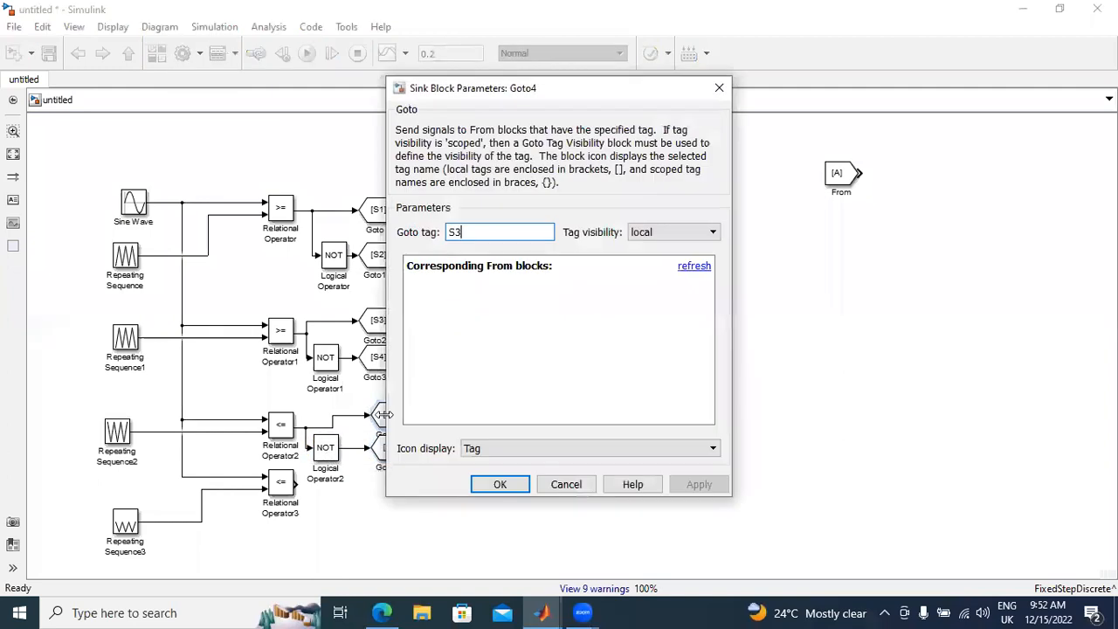
{"action": "key", "text": "BackSpace"}
{"action": "type", "text": "5"}
{"action": "left_click", "coordinate": [699, 485]}
{"action": "left_click", "coordinate": [499, 484]}
Set the tag of the Goto block fed by Relational Operator2's NOT block to S6.
{"action": "left_click", "coordinate": [391, 450]}
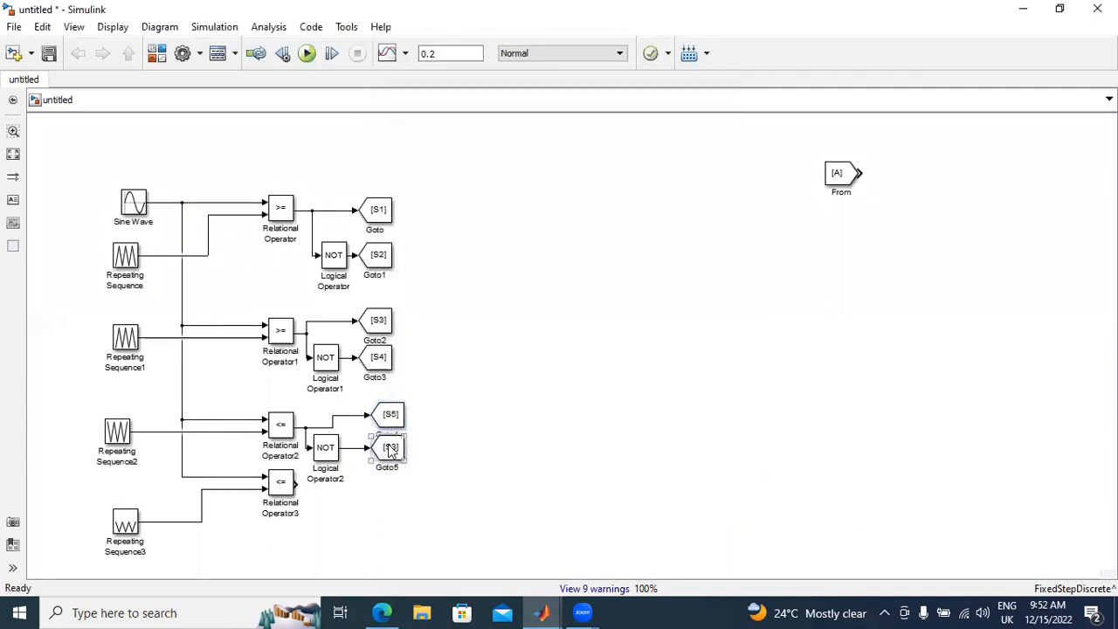
{"action": "double_click", "coordinate": [391, 450]}
{"action": "key", "text": "BackSpace"}
{"action": "type", "text": "6"}
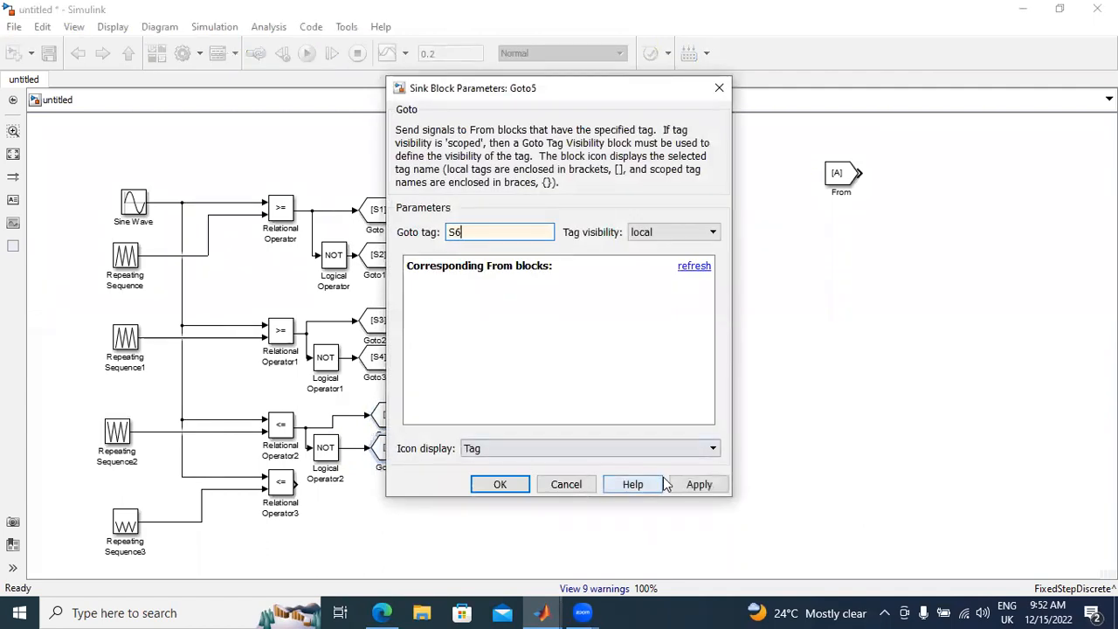
{"action": "left_click", "coordinate": [699, 484]}
{"action": "left_click", "coordinate": [500, 484]}
Shift Relational Operator3 and the S6 Goto down for spacing, and place a copy of the S5 Goto at Relational Operator3's output.
{"action": "left_click_drag", "start_coordinate": [282, 485], "coordinate": [281, 509]}
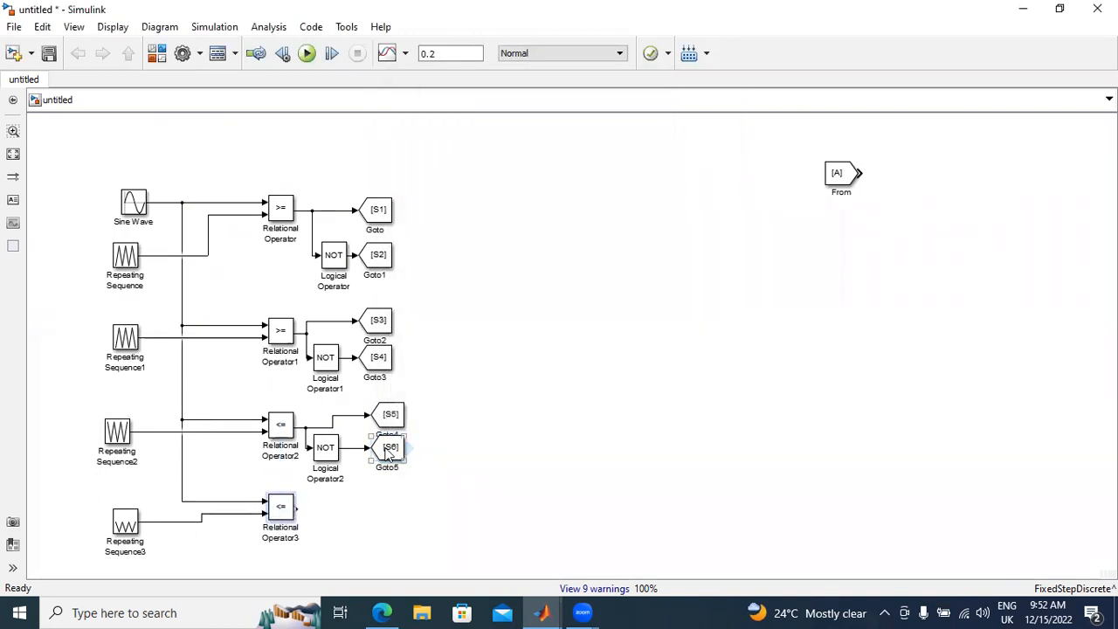
{"action": "left_click_drag", "start_coordinate": [385, 449], "coordinate": [386, 462]}
{"action": "mouse_move", "coordinate": [390, 418]}
{"action": "left_mouse_down"}
{"action": "mouse_move", "coordinate": [390, 512]}
{"action": "mouse_move", "coordinate": [312, 517]}
{"action": "mouse_move", "coordinate": [394, 517]}
{"action": "left_mouse_up"}
Set the tag of the Goto block fed by Relational Operator3 to S7.
{"action": "double_click", "coordinate": [393, 515]}
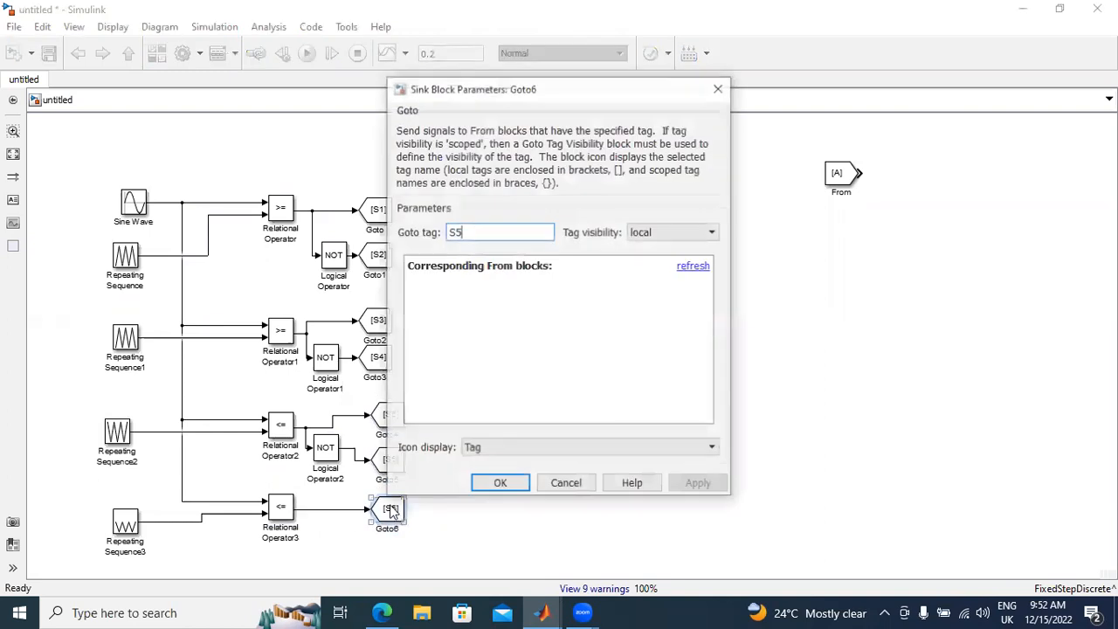
{"action": "key", "text": "BackSpace"}
{"action": "type", "text": "7"}
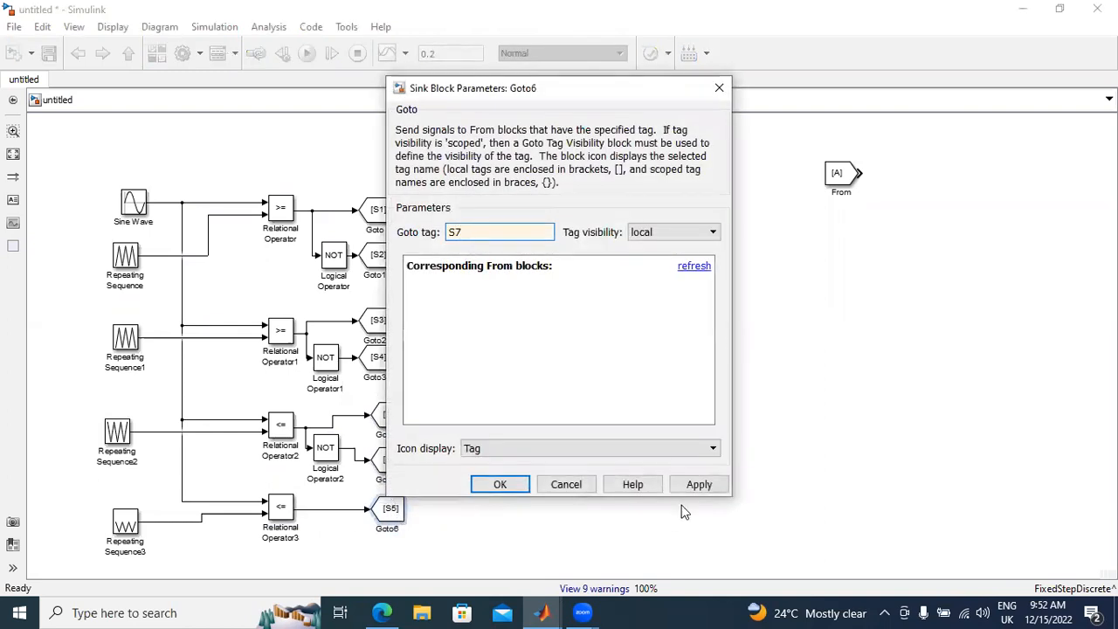
{"action": "left_click", "coordinate": [693, 483]}
{"action": "left_click", "coordinate": [524, 485]}
Branch Relational Operator3's output through a NOT copy into another Goto copy, and set that Goto's tag to S8.
{"action": "mouse_move", "coordinate": [334, 459]}
{"action": "left_mouse_down"}
{"action": "mouse_move", "coordinate": [330, 551]}
{"action": "mouse_move", "coordinate": [309, 514]}
{"action": "left_mouse_up"}
{"action": "left_click_drag", "start_coordinate": [398, 509], "coordinate": [398, 550]}
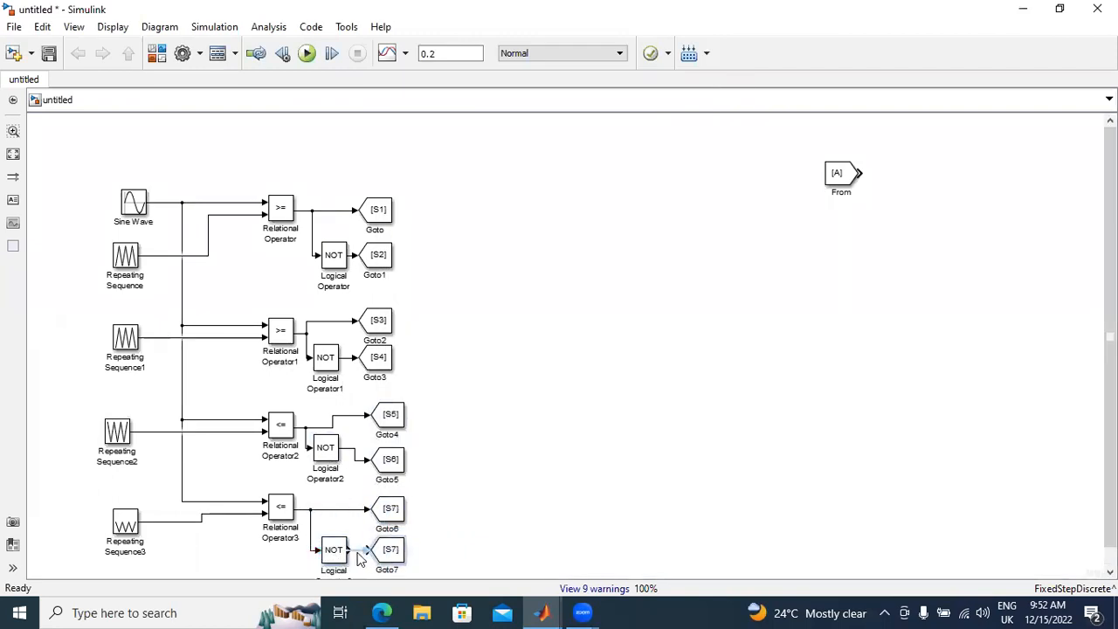
{"action": "double_click", "coordinate": [390, 551]}
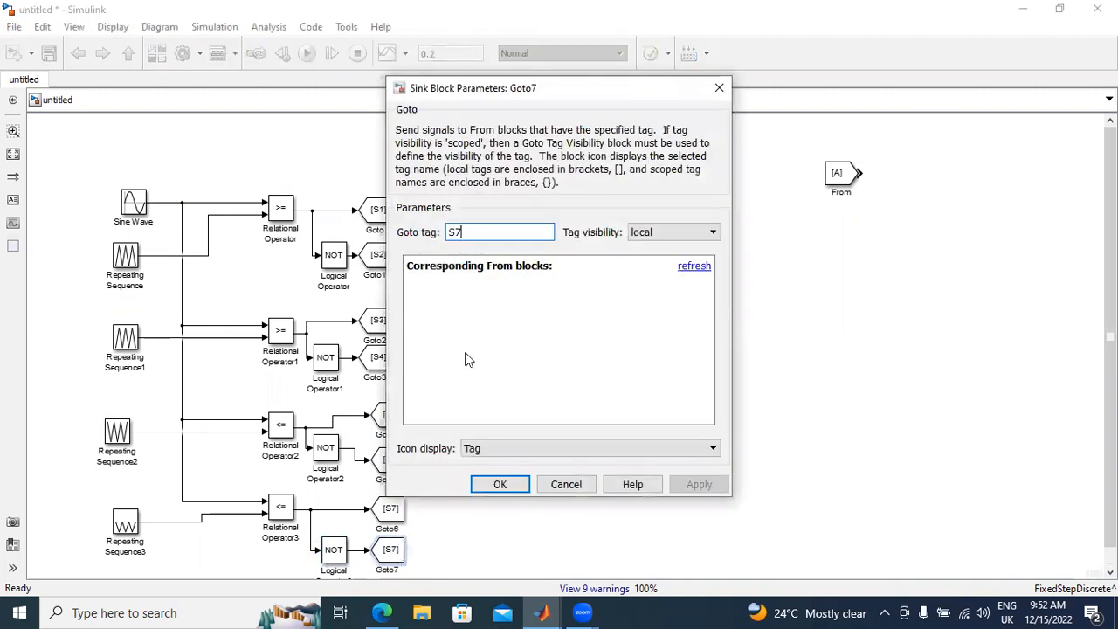
{"action": "key", "text": "BackSpace"}
{"action": "left_click", "coordinate": [704, 484]}
{"action": "left_click", "coordinate": [500, 484]}
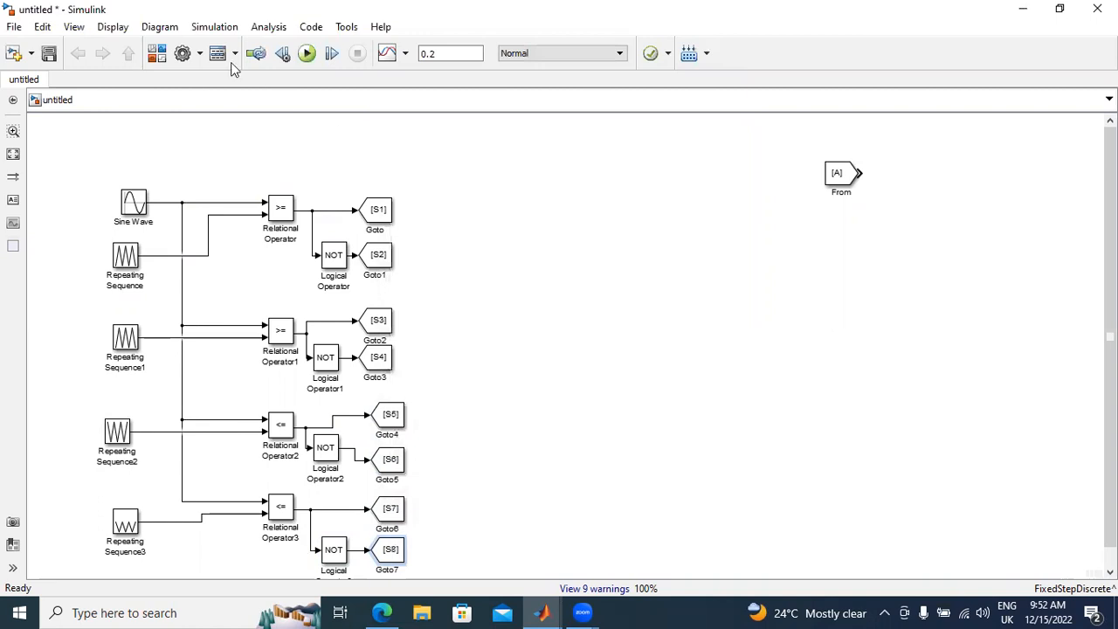
Add a DC Voltage Source to the model from the SimPowerSystems Specialized Technology electrical sources library.
{"action": "left_click", "coordinate": [163, 57]}
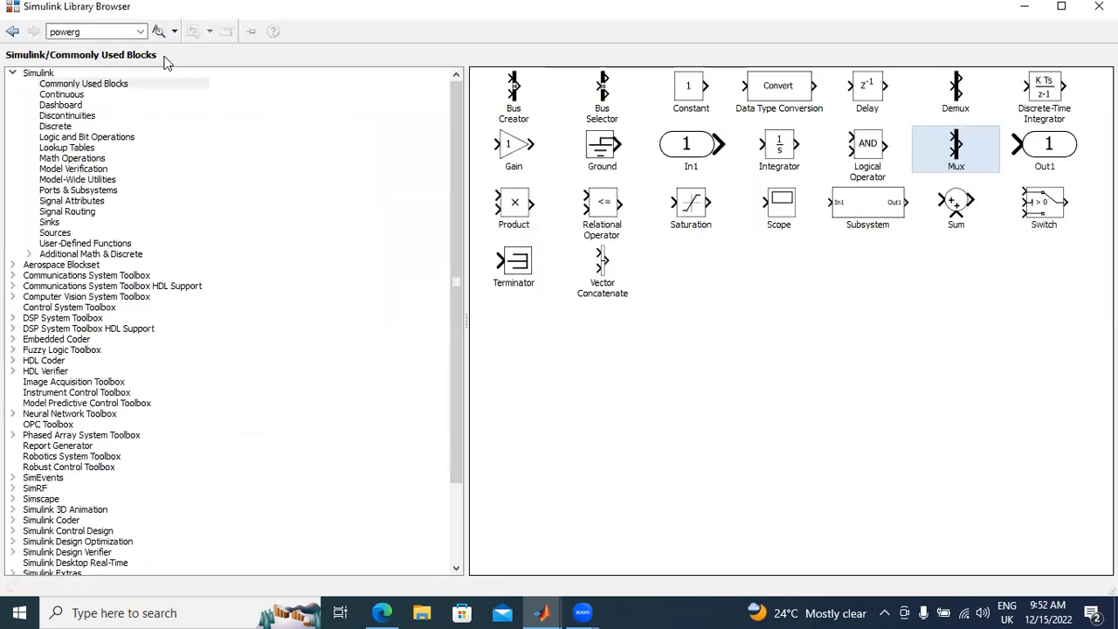
{"action": "left_click_drag", "start_coordinate": [452, 295], "coordinate": [457, 387]}
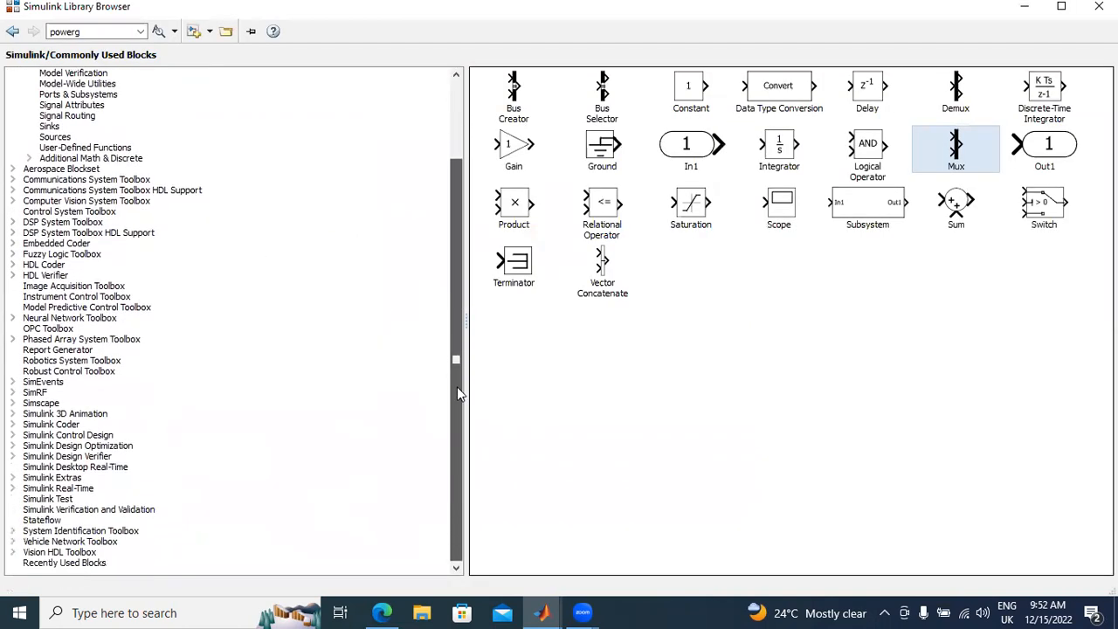
{"action": "left_click", "coordinate": [13, 403]}
{"action": "left_click", "coordinate": [30, 467]}
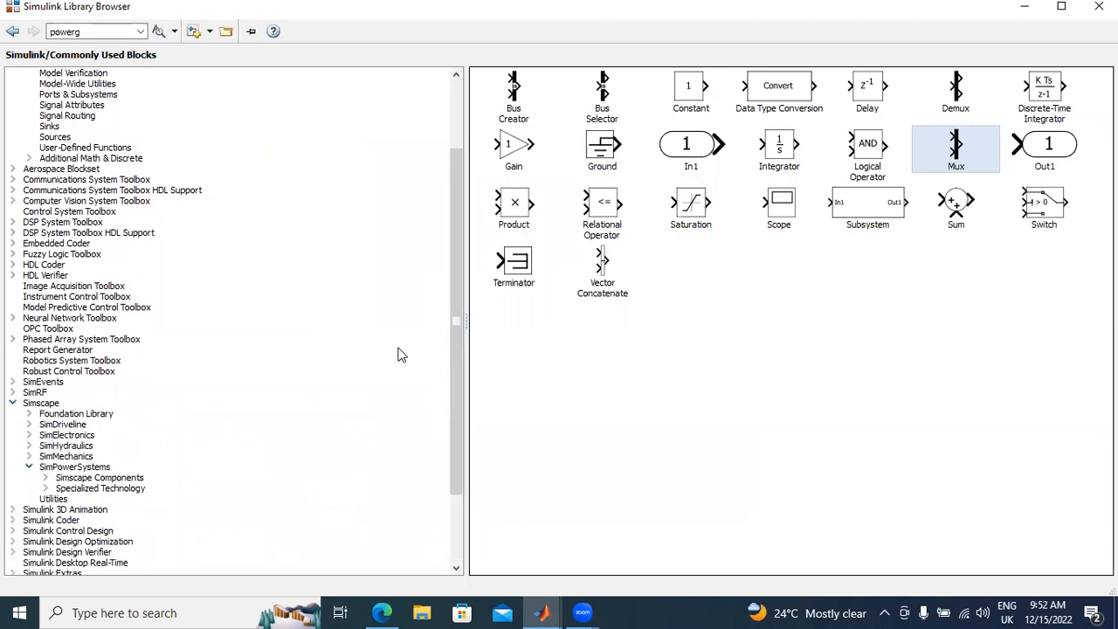
{"action": "left_click_drag", "start_coordinate": [455, 322], "coordinate": [454, 450]}
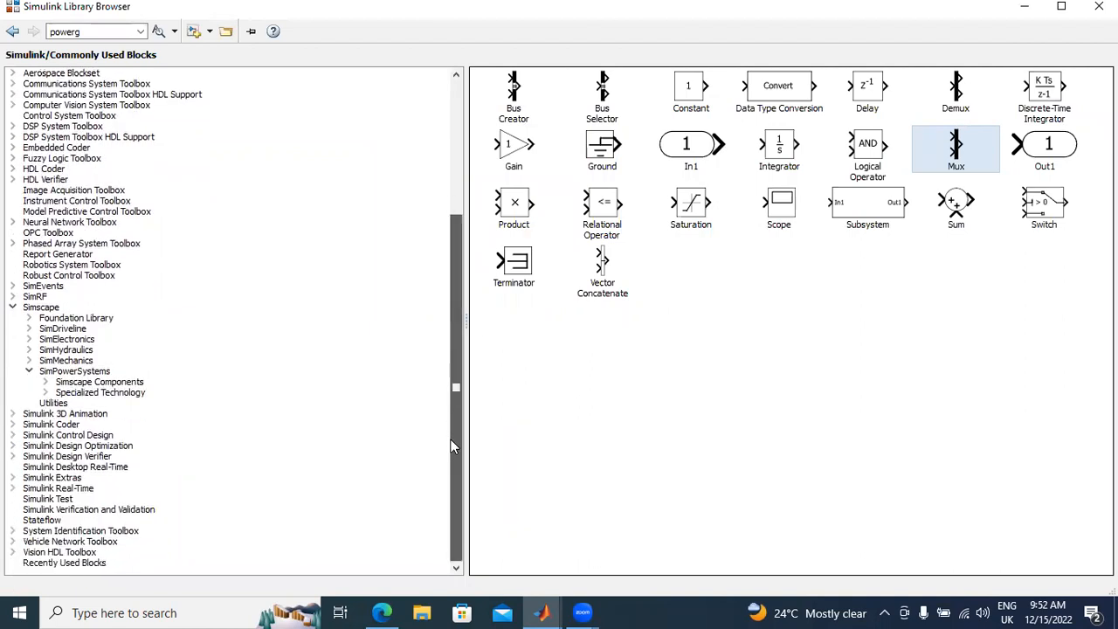
{"action": "left_click", "coordinate": [46, 393]}
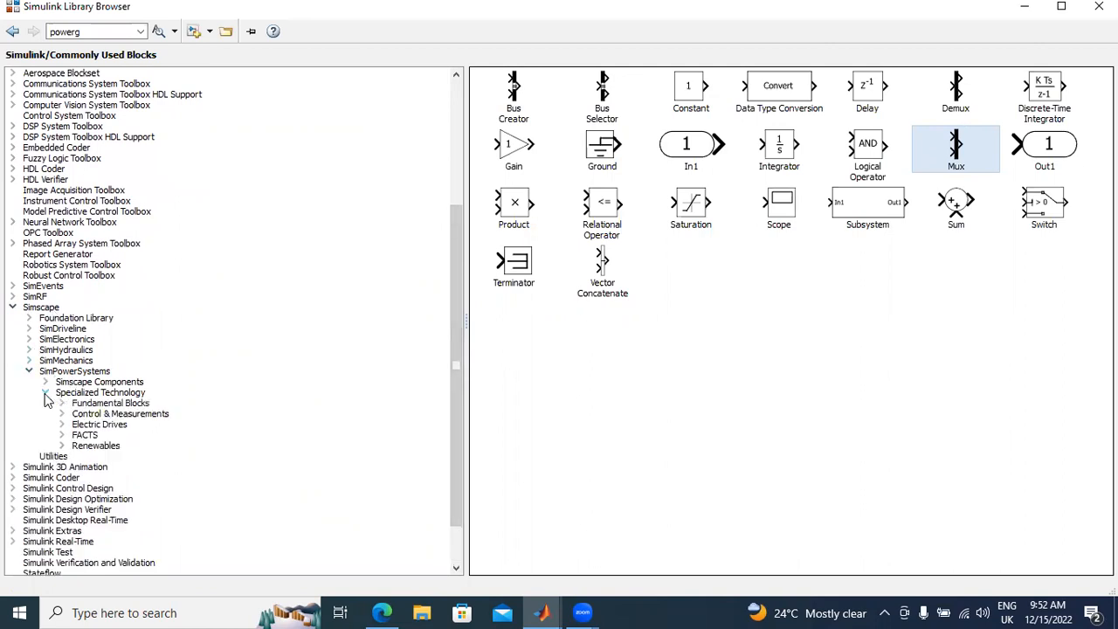
{"action": "left_click", "coordinate": [61, 404]}
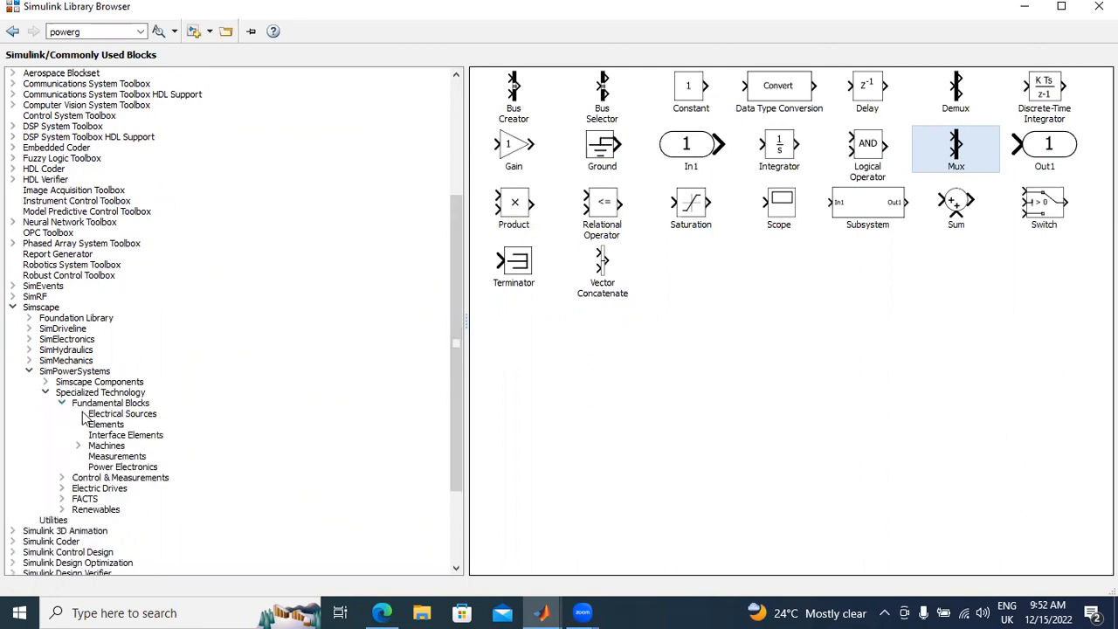
{"action": "left_click", "coordinate": [112, 415]}
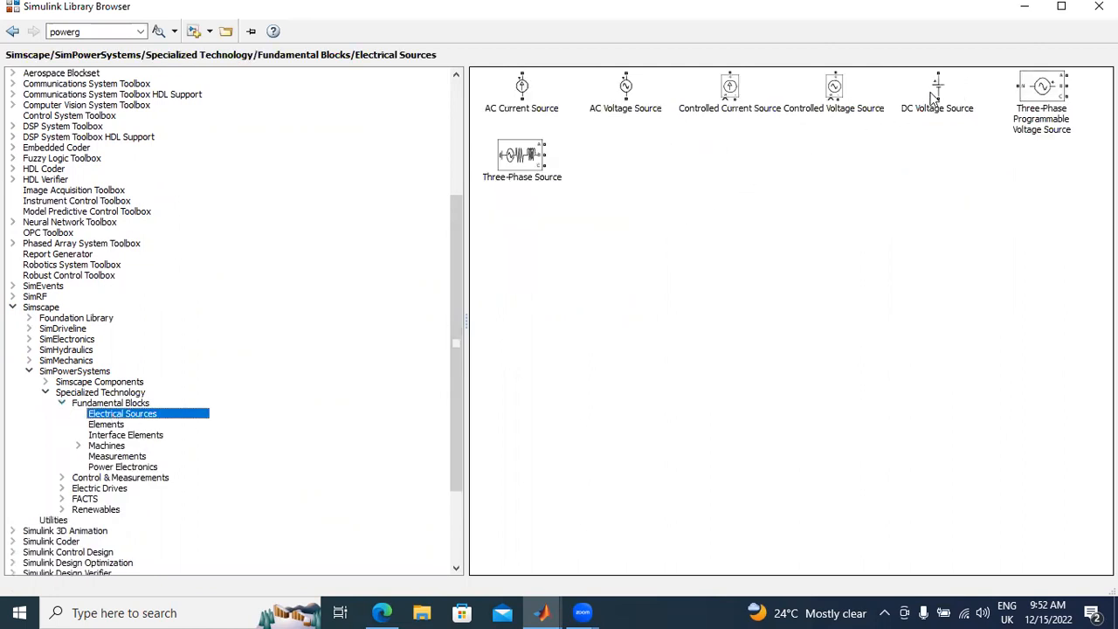
{"action": "right_click", "coordinate": [936, 91]}
{"action": "left_click", "coordinate": [946, 103]}
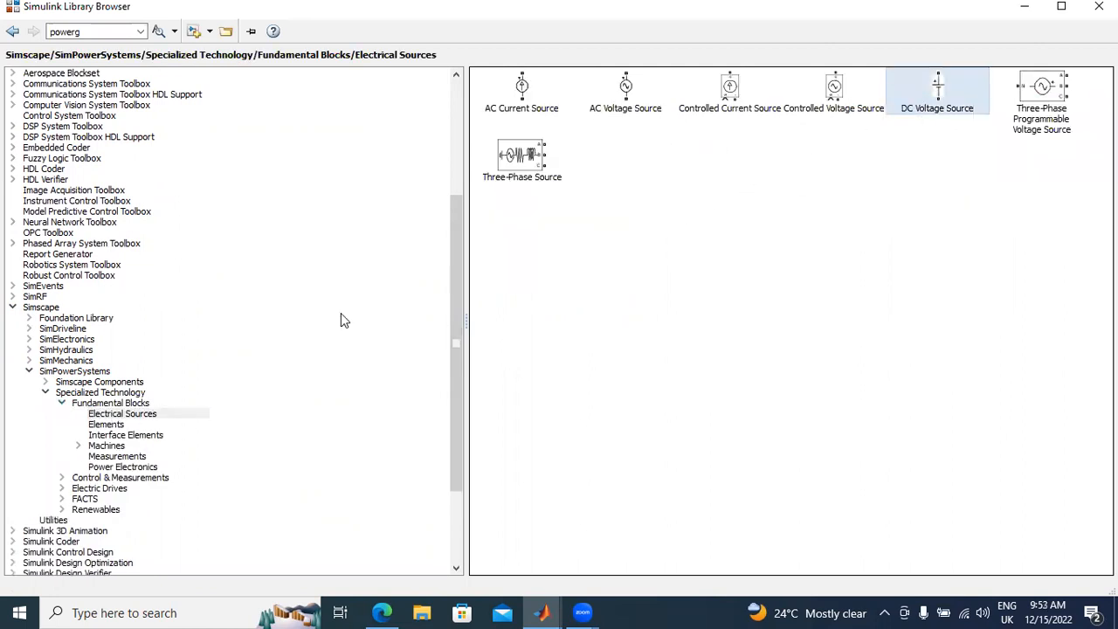
Add a Series RLC Branch block to the model from the Fundamental Blocks elements library.
{"action": "left_click", "coordinate": [109, 425]}
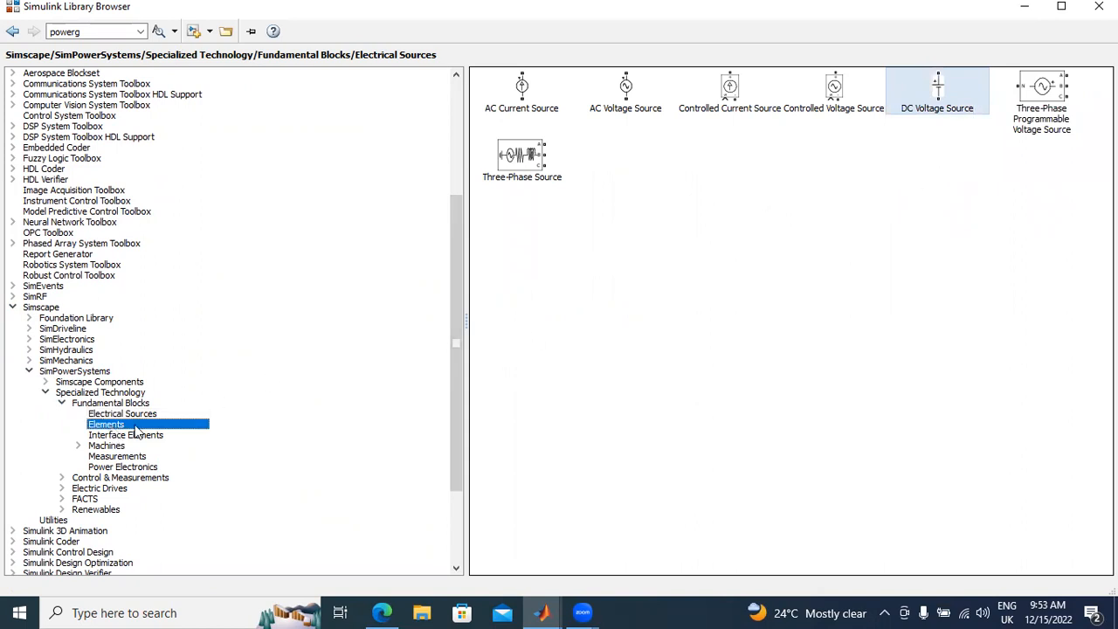
{"action": "left_click", "coordinate": [888, 212]}
{"action": "right_click", "coordinate": [886, 208]}
{"action": "left_click", "coordinate": [900, 217]}
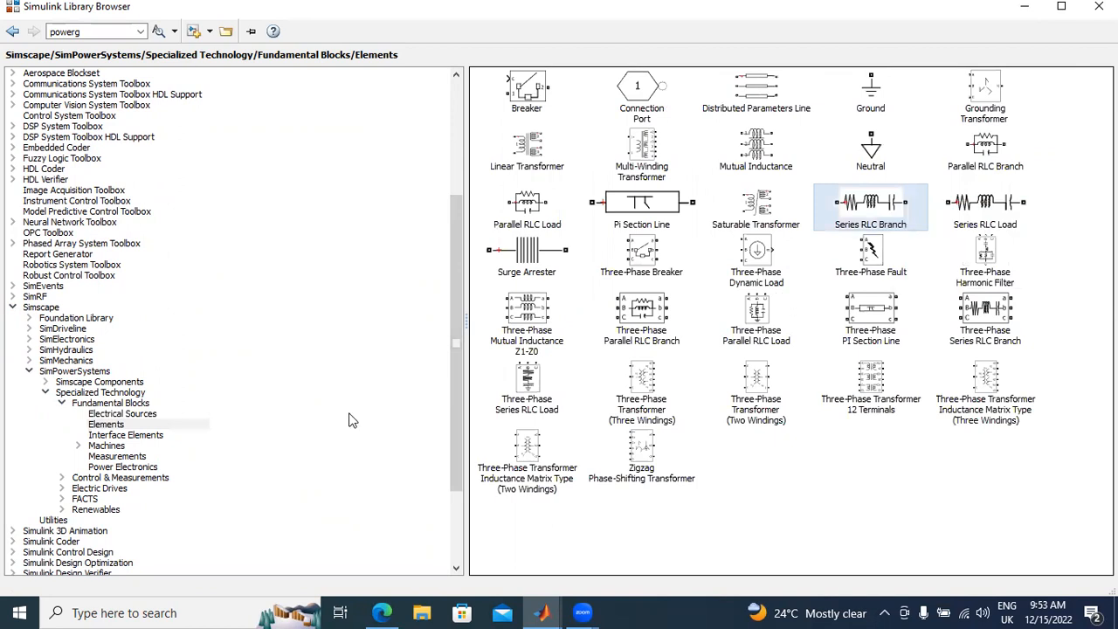
Add a Voltage Measurement block to the model from the Fundamental Blocks measurements library.
{"action": "left_click", "coordinate": [140, 456]}
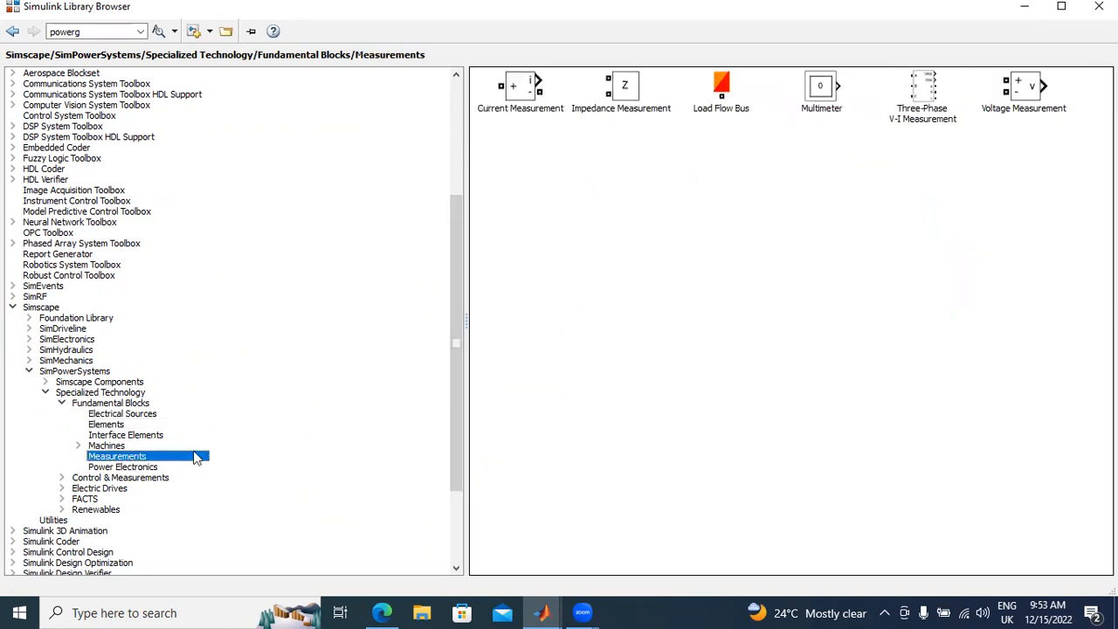
{"action": "left_click", "coordinate": [523, 96]}
{"action": "left_click", "coordinate": [1022, 87]}
{"action": "right_click", "coordinate": [1023, 88]}
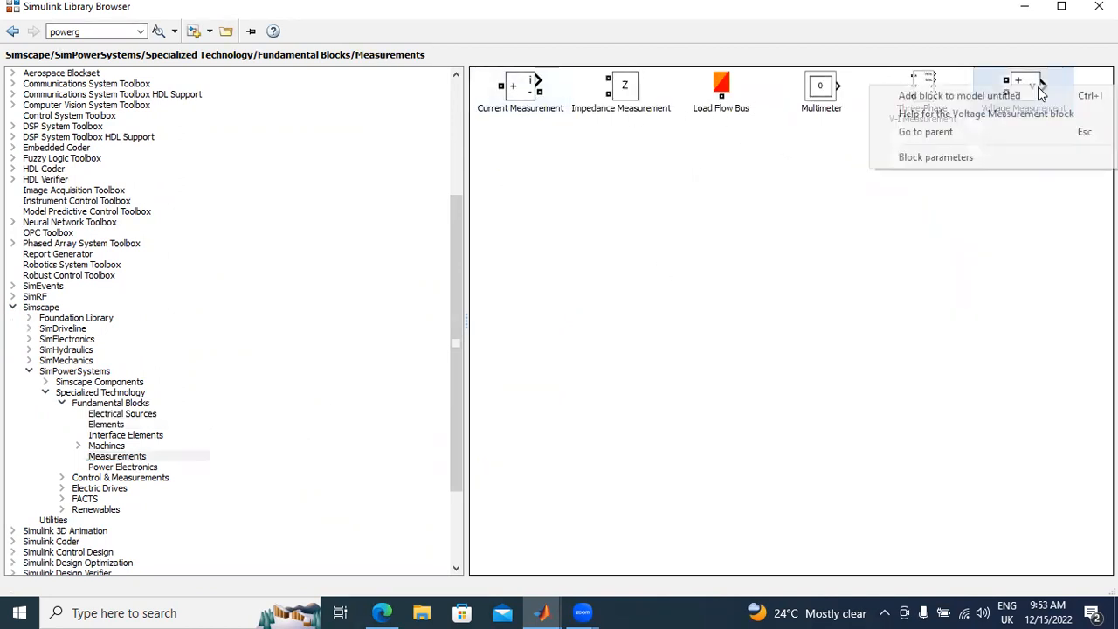
{"action": "left_click", "coordinate": [923, 94]}
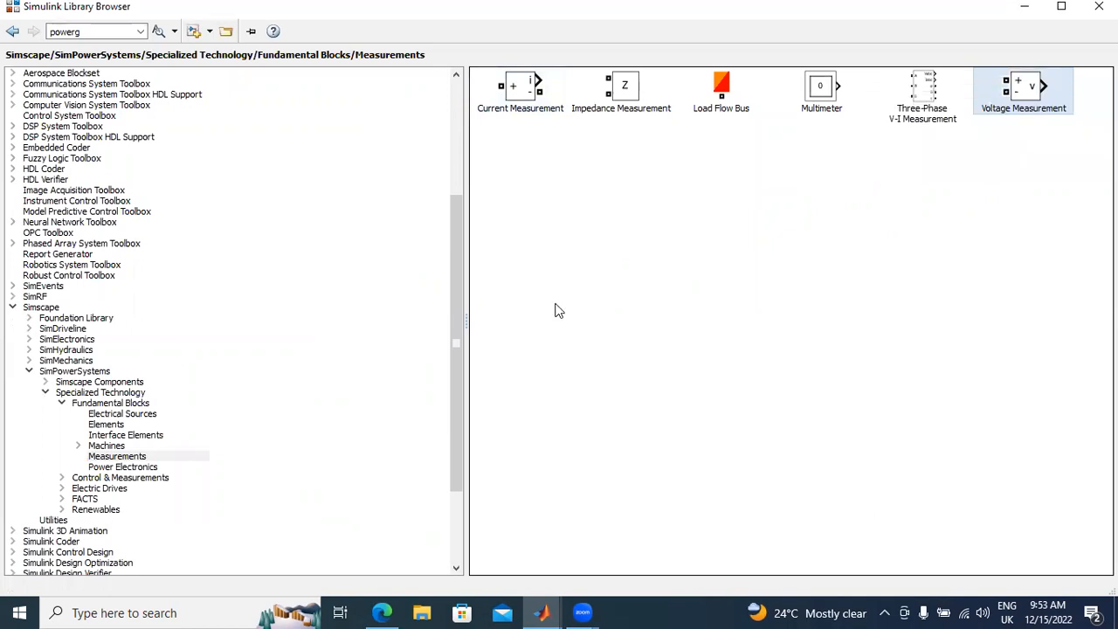
Add an IGBT block from the Power Electronics library and return to the untitled model.
{"action": "left_click", "coordinate": [148, 468]}
{"action": "left_click", "coordinate": [809, 105]}
{"action": "right_click", "coordinate": [808, 105]}
{"action": "left_click", "coordinate": [852, 108]}
{"action": "mouse_move", "coordinate": [543, 611]}
{"action": "left_click", "coordinate": [535, 541]}
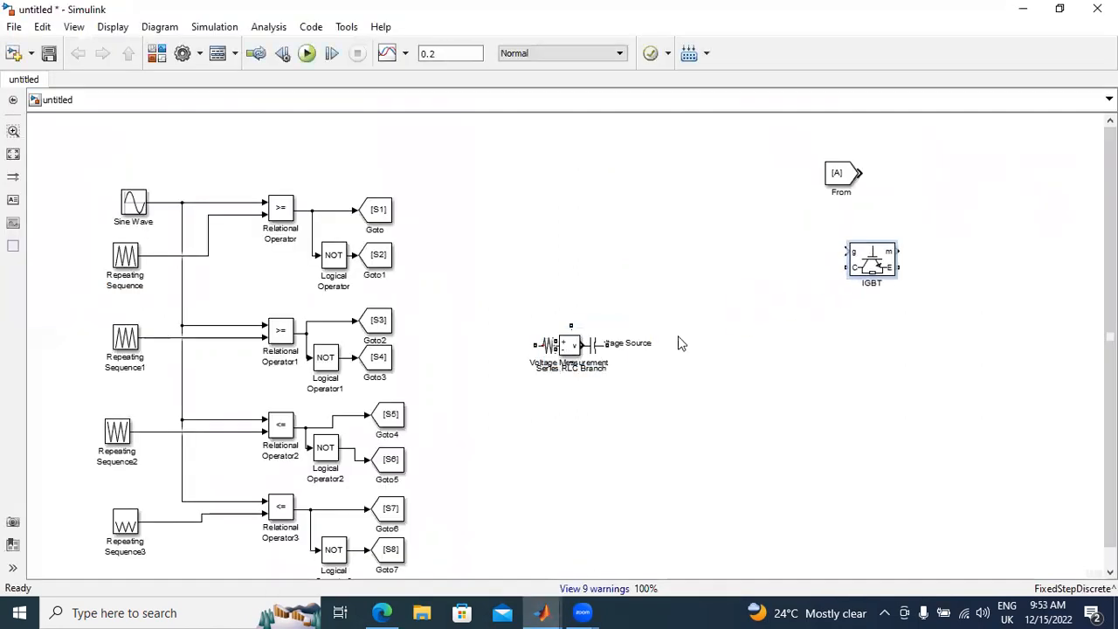
Move the Voltage Measurement and Series RLC Branch away from the DC Voltage Source, and place the IGBT above the source, rotated clockwise.
{"action": "left_click_drag", "start_coordinate": [570, 345], "coordinate": [946, 332]}
{"action": "left_click", "coordinate": [563, 348]}
{"action": "left_click_drag", "start_coordinate": [564, 348], "coordinate": [1073, 418]}
{"action": "left_click_drag", "start_coordinate": [872, 262], "coordinate": [634, 261]}
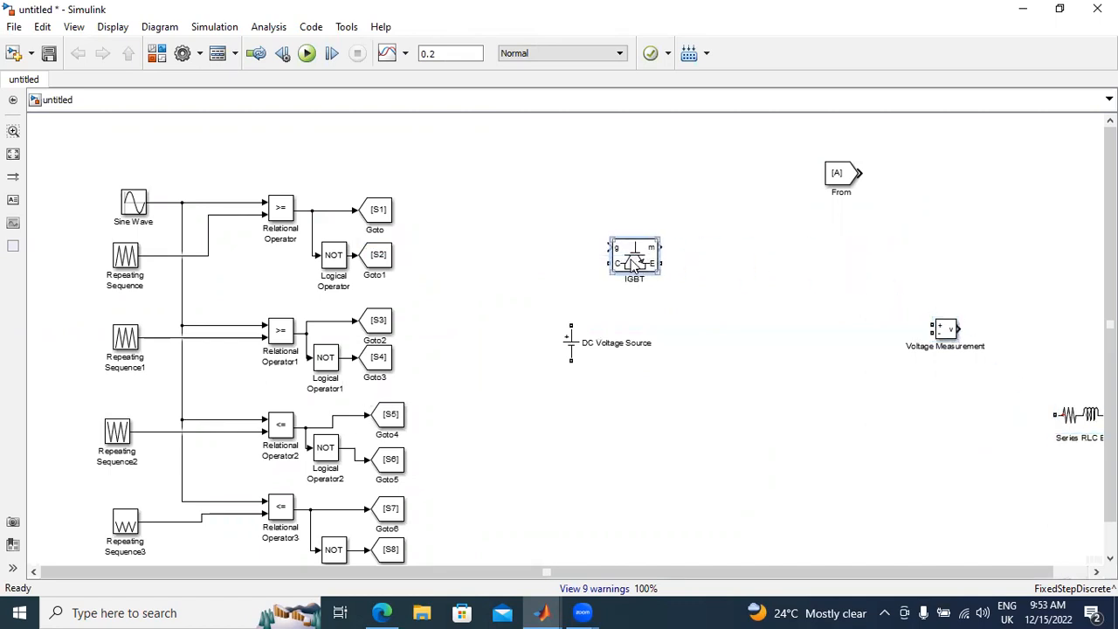
{"action": "key", "text": "ctrl+r"}
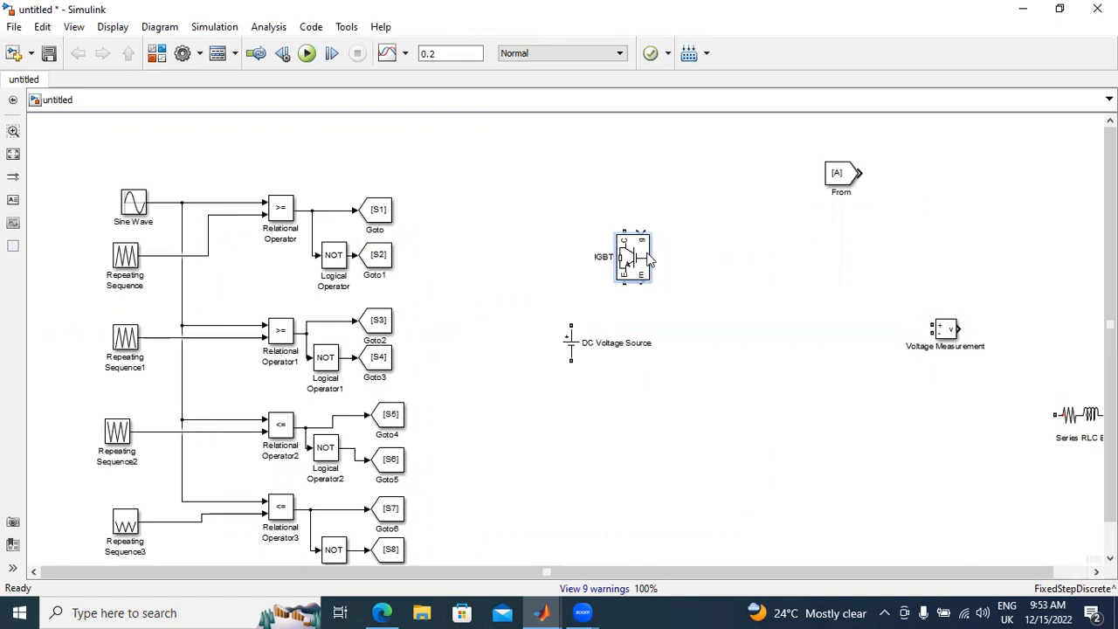
Hide the measurement port of the IGBT block and apply the change.
{"action": "double_click", "coordinate": [634, 262]}
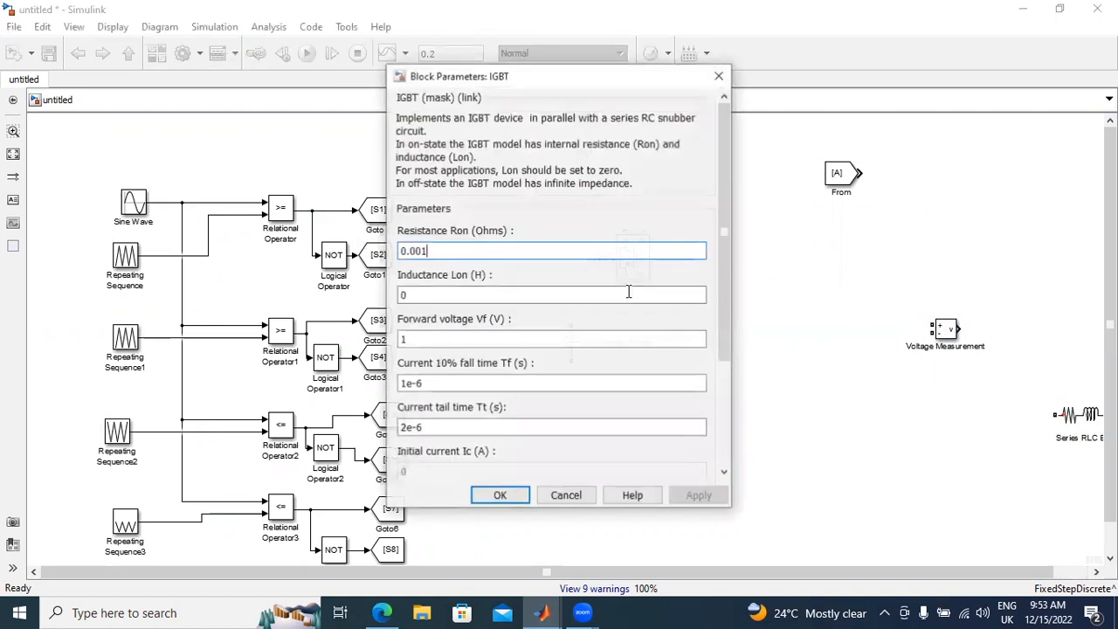
{"action": "left_click_drag", "start_coordinate": [727, 352], "coordinate": [723, 463]}
{"action": "left_click", "coordinate": [402, 428]}
{"action": "left_click", "coordinate": [699, 495]}
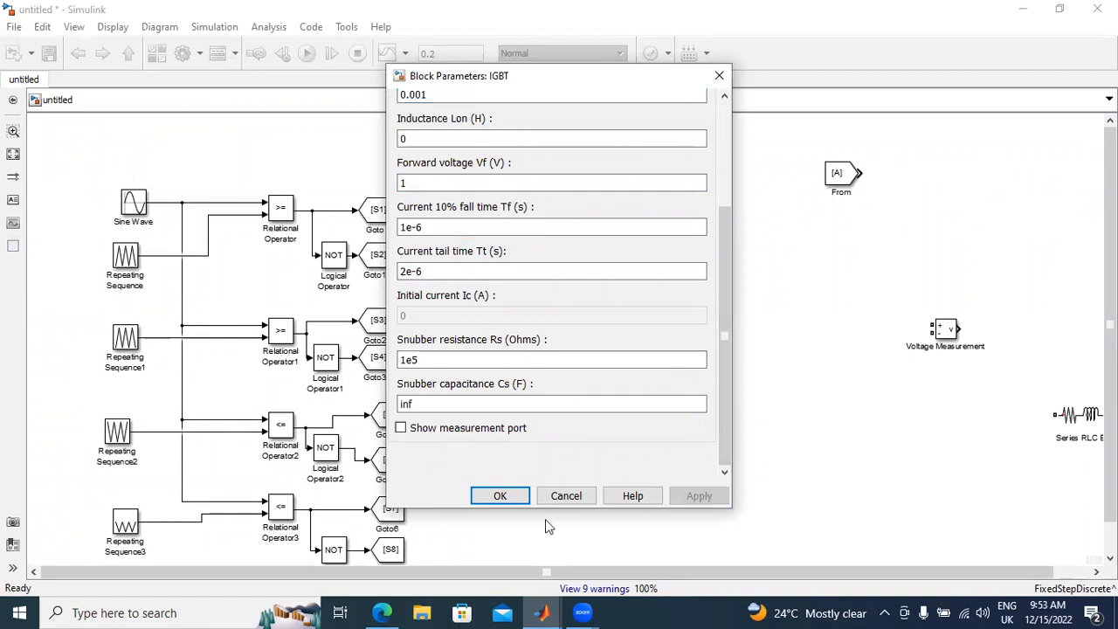
{"action": "left_click", "coordinate": [500, 496]}
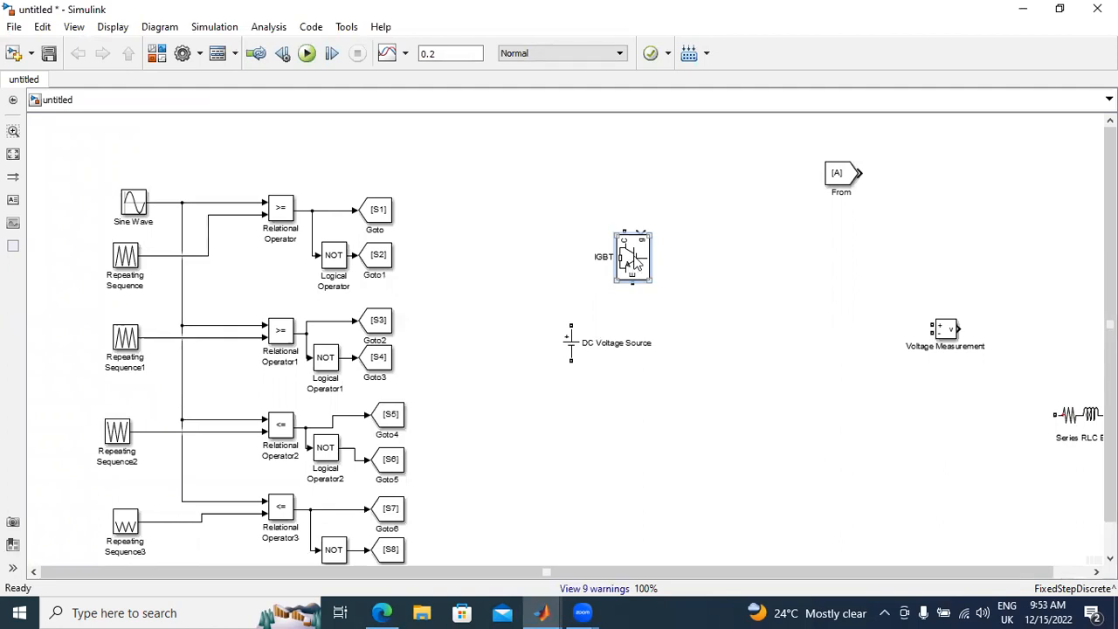
Flip the IGBT block left-right.
{"action": "right_click", "coordinate": [635, 260]}
{"action": "mouse_move", "coordinate": [743, 302]}
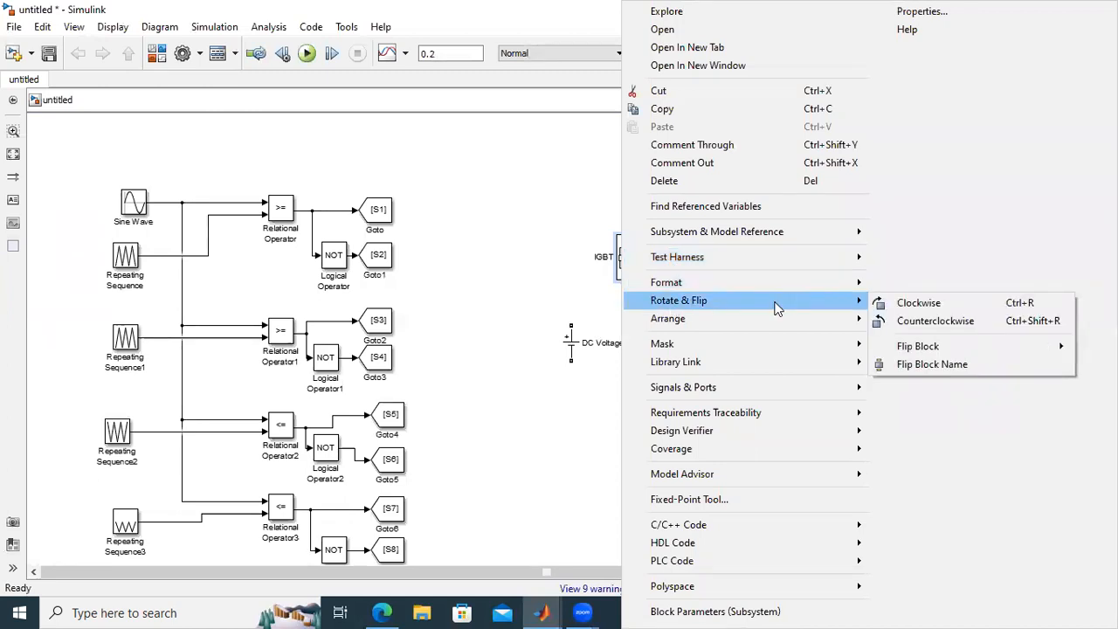
{"action": "mouse_move", "coordinate": [900, 349]}
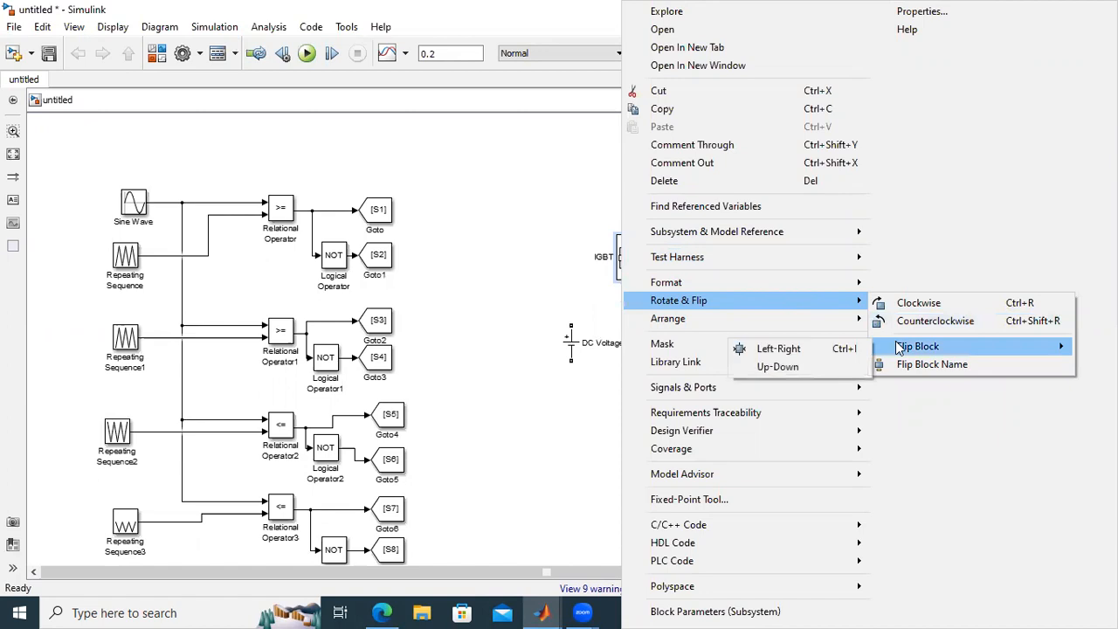
{"action": "left_click", "coordinate": [777, 348]}
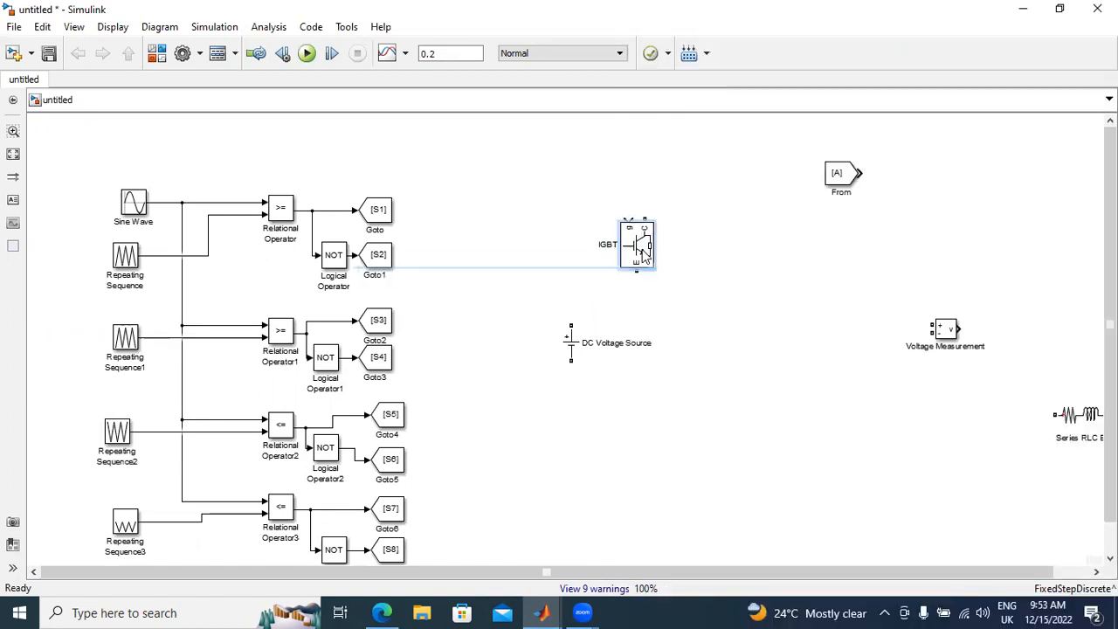
Move the From block and DC Voltage Source clear of the bridge area and duplicate the IGBT into a two-by-two arrangement.
{"action": "left_click_drag", "start_coordinate": [837, 174], "coordinate": [988, 201]}
{"action": "left_click_drag", "start_coordinate": [644, 251], "coordinate": [800, 243]}
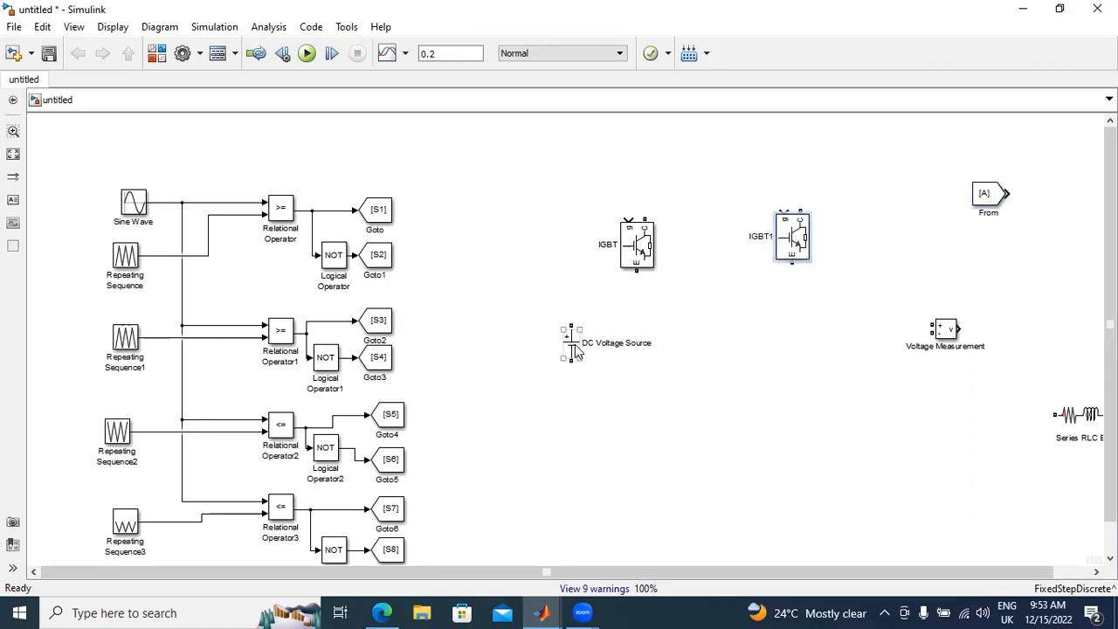
{"action": "left_click_drag", "start_coordinate": [575, 344], "coordinate": [526, 303]}
{"action": "left_click_drag", "start_coordinate": [640, 247], "coordinate": [642, 327]}
{"action": "left_click_drag", "start_coordinate": [794, 243], "coordinate": [799, 334]}
Wire the DC source's positive terminal to both upper IGBT collectors and each upper emitter to the collector of the IGBT below.
{"action": "left_click", "coordinate": [524, 297]}
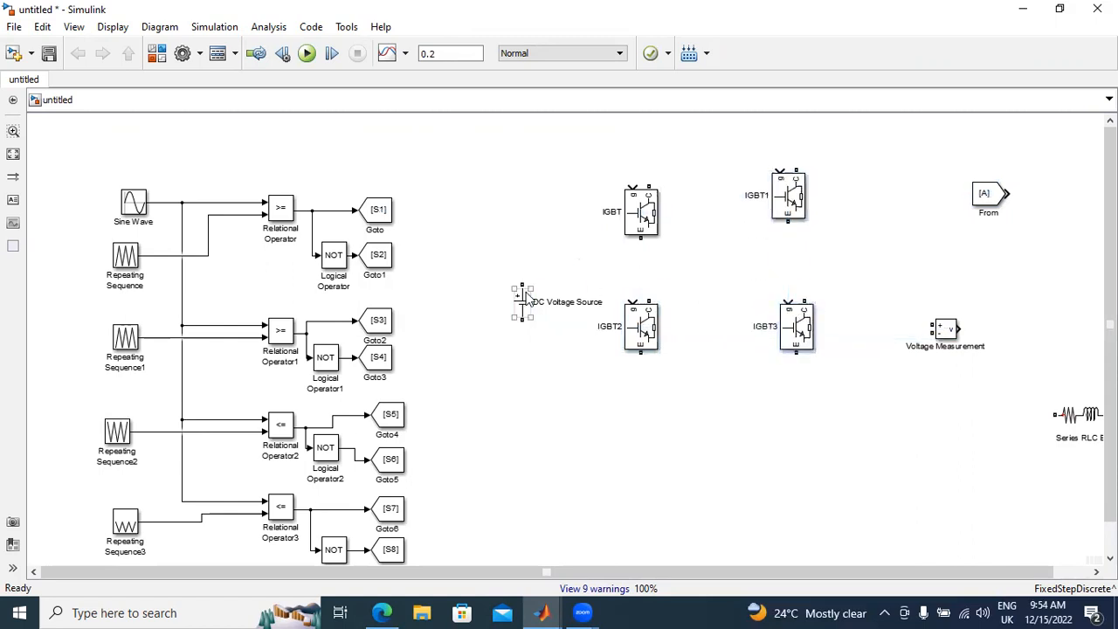
{"action": "left_click_drag", "start_coordinate": [522, 286], "coordinate": [617, 157]}
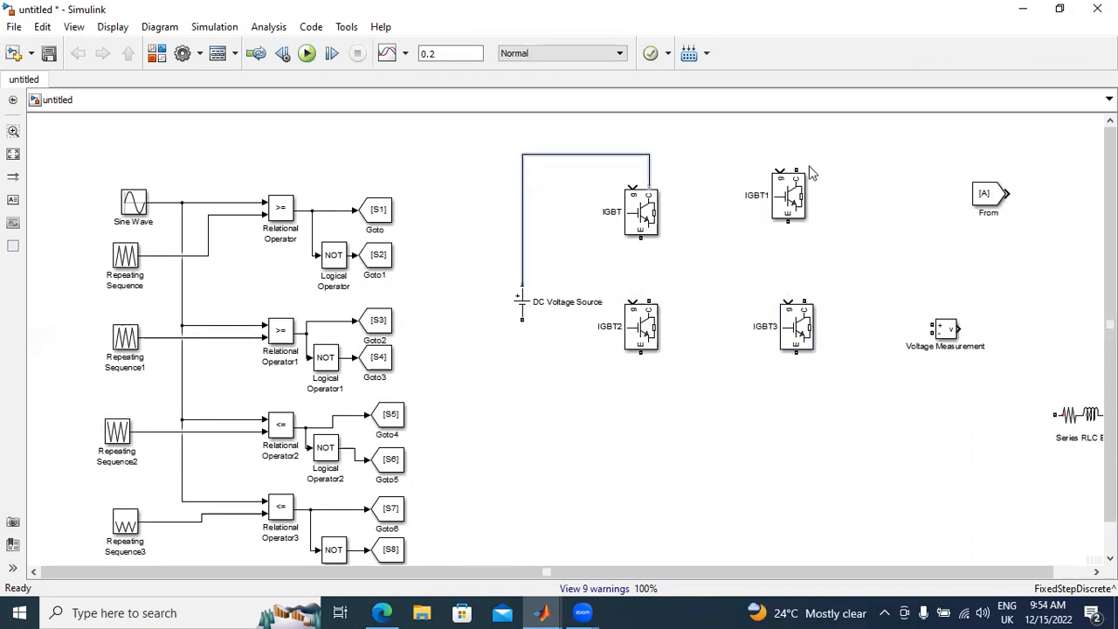
{"action": "left_click_drag", "start_coordinate": [796, 165], "coordinate": [649, 155]}
{"action": "left_click_drag", "start_coordinate": [639, 238], "coordinate": [650, 302]}
{"action": "left_click_drag", "start_coordinate": [788, 226], "coordinate": [804, 303]}
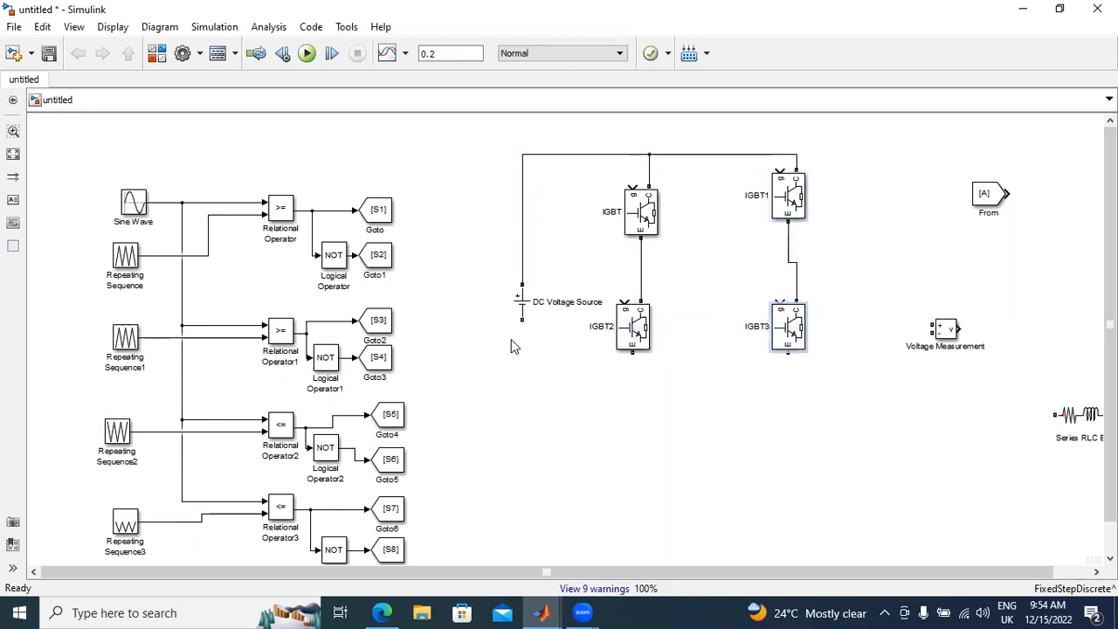
Wire the DC source's negative terminal to both lower IGBT emitters and adjust the positions of IGBT1 and IGBT3.
{"action": "left_click_drag", "start_coordinate": [522, 321], "coordinate": [769, 361]}
{"action": "left_click_drag", "start_coordinate": [634, 355], "coordinate": [633, 378]}
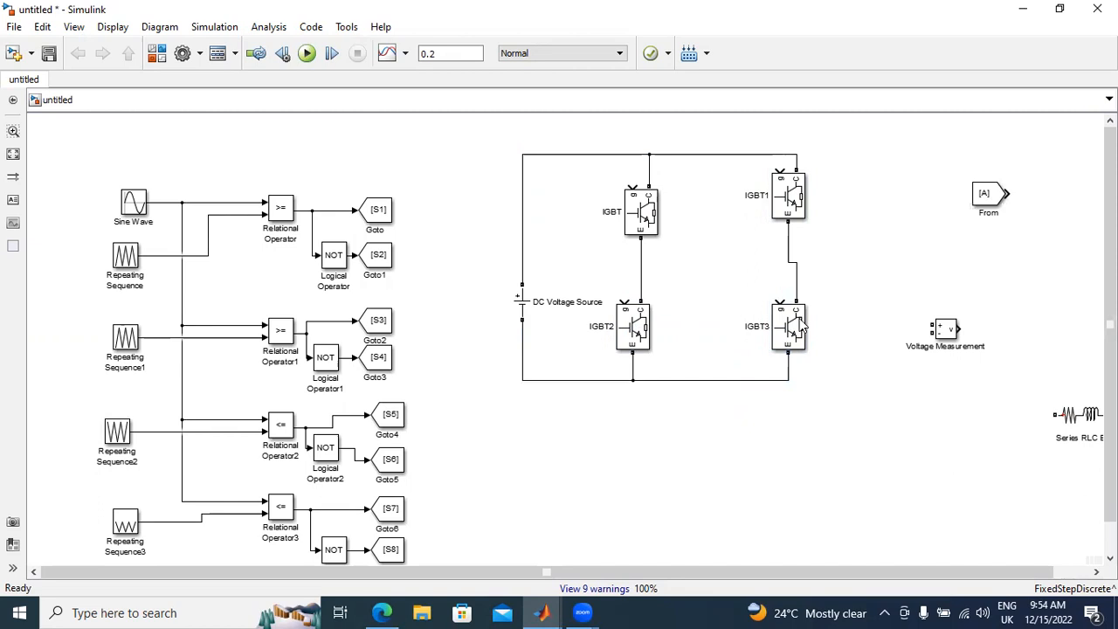
{"action": "left_click_drag", "start_coordinate": [802, 325], "coordinate": [791, 330]}
{"action": "left_click_drag", "start_coordinate": [792, 203], "coordinate": [783, 201]}
Copy the complete H-bridge with its DC source and paste the duplicate below the original.
{"action": "left_click_drag", "start_coordinate": [486, 136], "coordinate": [819, 439]}
{"action": "right_click", "coordinate": [651, 220]}
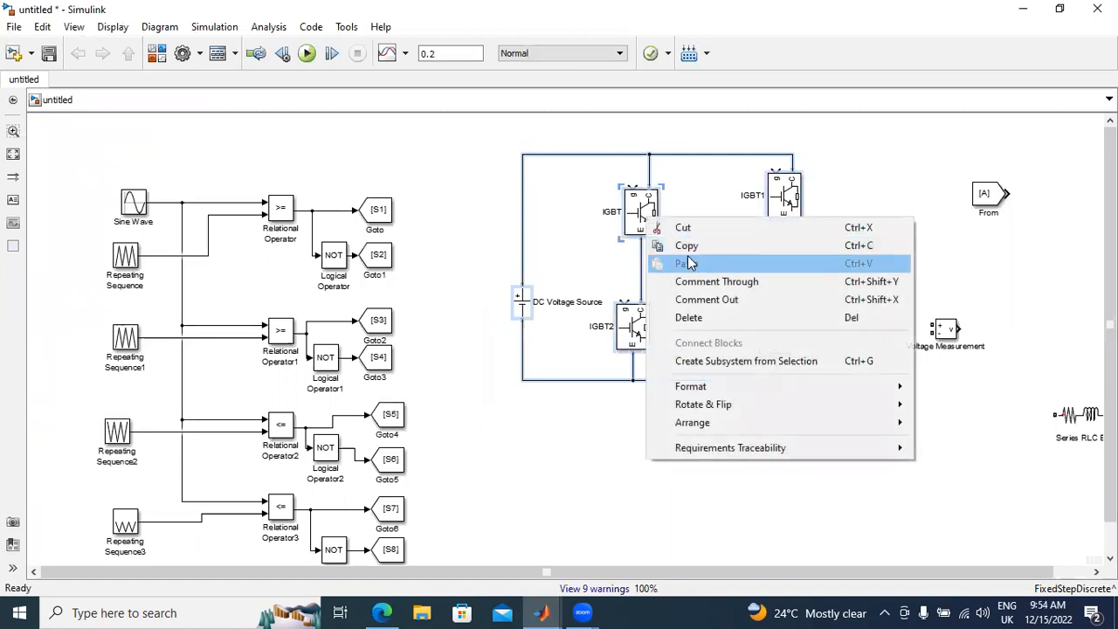
{"action": "left_click", "coordinate": [686, 246]}
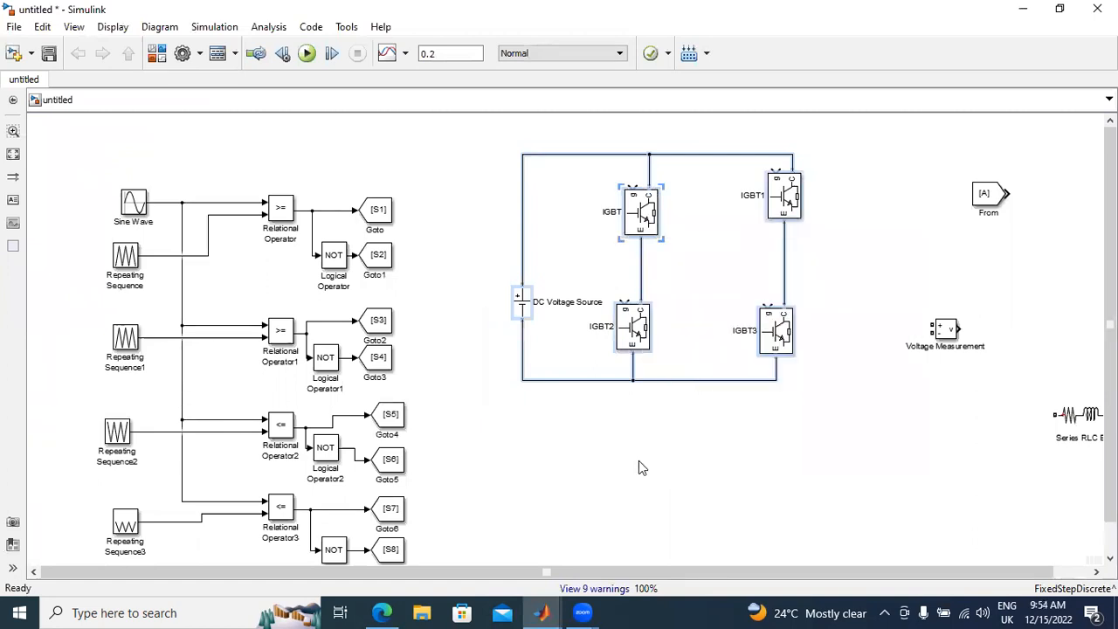
{"action": "left_click", "coordinate": [653, 466]}
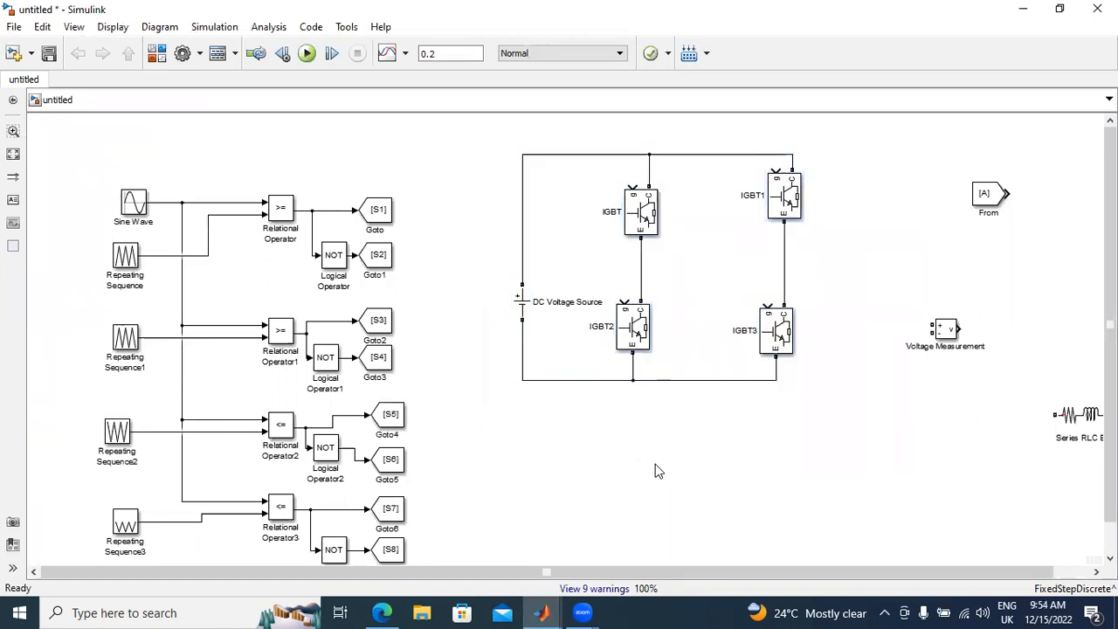
{"action": "key", "text": "ctrl+v"}
{"action": "left_click_drag", "start_coordinate": [730, 495], "coordinate": [632, 450]}
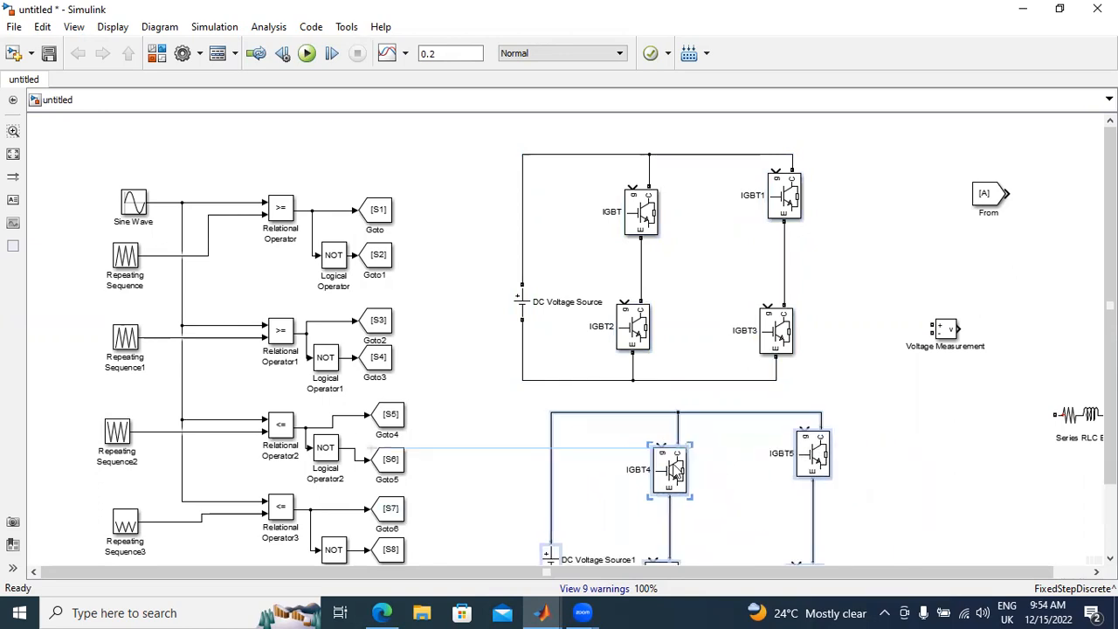
Compact the upper H-bridge vertically by moving its IGBTs and the positive rail closer together.
{"action": "scroll", "coordinate": [836, 325], "scroll_direction": "down", "scroll_amount": 3}
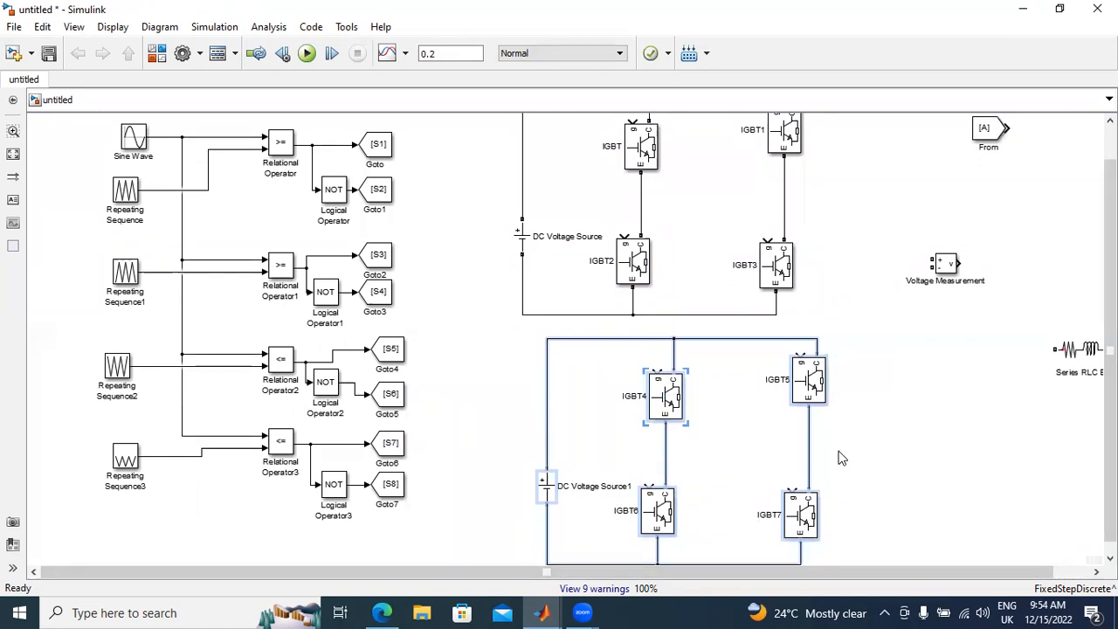
{"action": "scroll", "coordinate": [1084, 350], "scroll_direction": "down", "scroll_amount": 1}
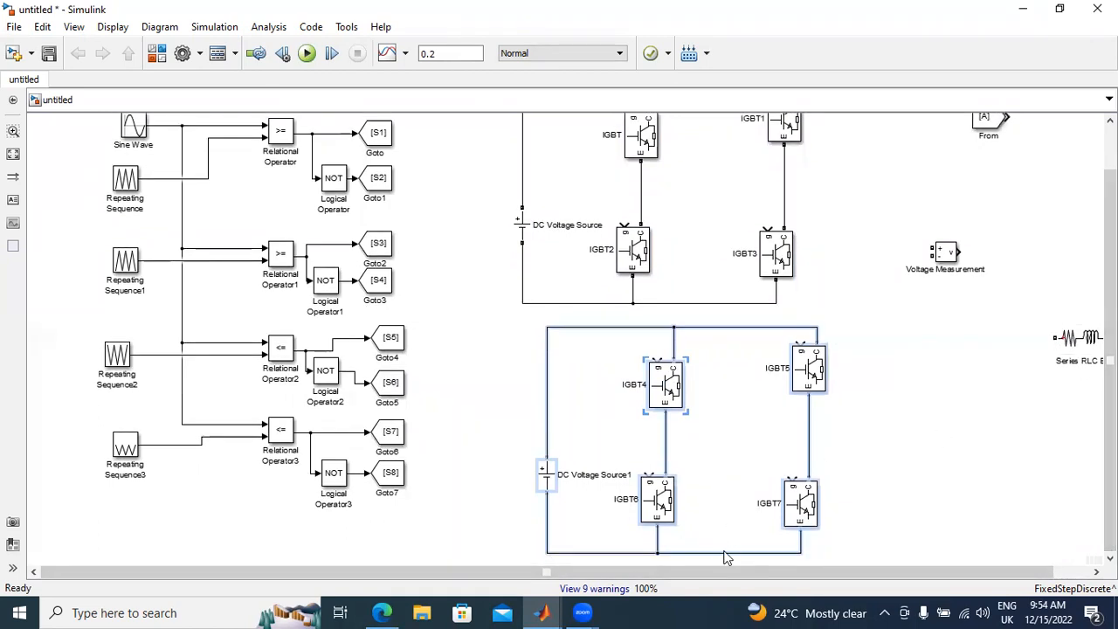
{"action": "left_click_drag", "start_coordinate": [648, 554], "coordinate": [647, 538]}
{"action": "scroll", "coordinate": [670, 214], "scroll_direction": "up", "scroll_amount": 3}
{"action": "left_click_drag", "start_coordinate": [620, 127], "coordinate": [619, 147]}
{"action": "left_click_drag", "start_coordinate": [781, 166], "coordinate": [781, 193]}
{"action": "left_click_drag", "start_coordinate": [644, 189], "coordinate": [645, 201]}
{"action": "left_click_drag", "start_coordinate": [707, 127], "coordinate": [708, 145]}
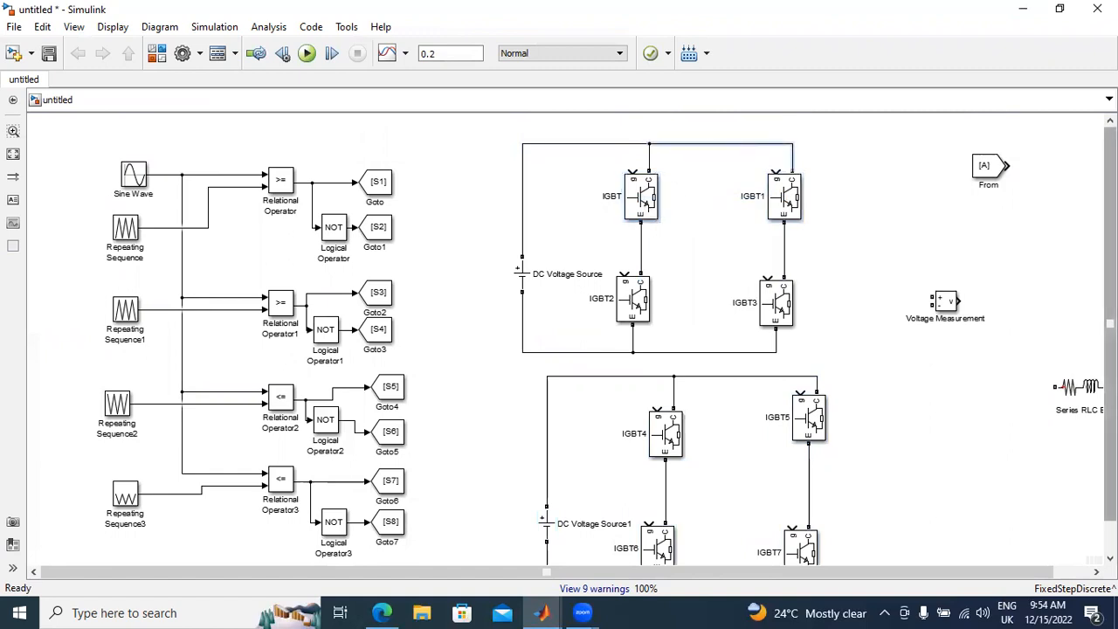
Compact the lower H-bridge by moving IGBT6, IGBT7, DC Voltage Source1 and the negative rail upward.
{"action": "scroll", "coordinate": [879, 375], "scroll_direction": "down", "scroll_amount": 1}
{"action": "left_click_drag", "start_coordinate": [662, 529], "coordinate": [653, 506]}
{"action": "left_click_drag", "start_coordinate": [546, 495], "coordinate": [546, 454]}
{"action": "left_click", "coordinate": [802, 522]}
{"action": "left_click_drag", "start_coordinate": [802, 521], "coordinate": [802, 508]}
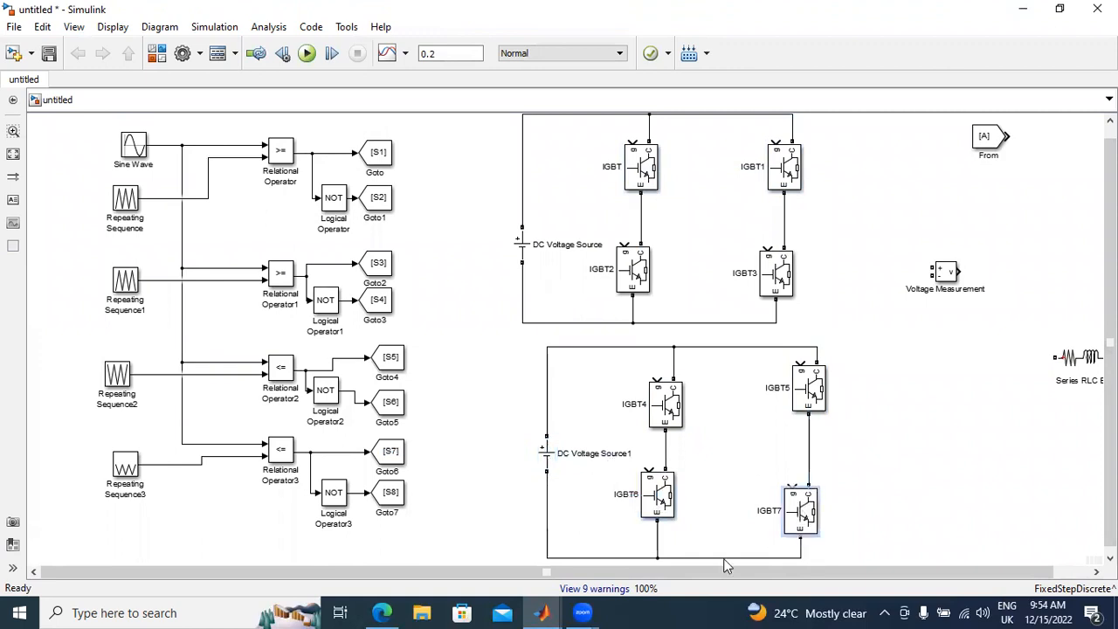
{"action": "left_click_drag", "start_coordinate": [724, 558], "coordinate": [721, 540]}
{"action": "left_click_drag", "start_coordinate": [626, 557], "coordinate": [625, 544]}
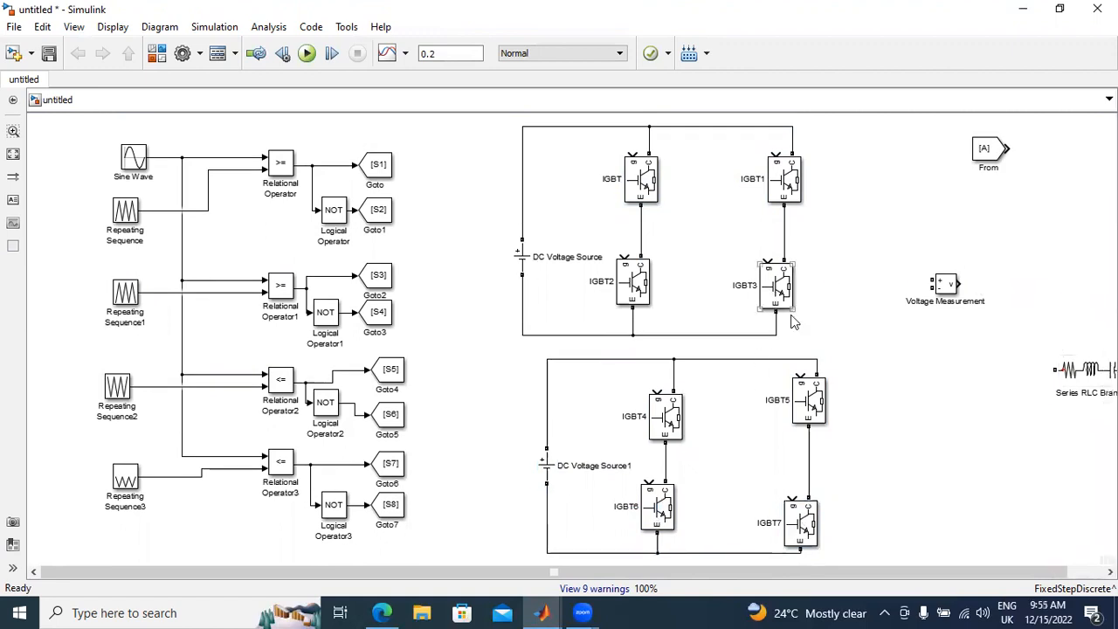
Move IGBT5 and IGBT7 inward so the lower bridge's second leg sits beneath the upper bridge's second leg.
{"action": "left_click_drag", "start_coordinate": [813, 419], "coordinate": [784, 435]}
{"action": "left_click_drag", "start_coordinate": [810, 538], "coordinate": [777, 538]}
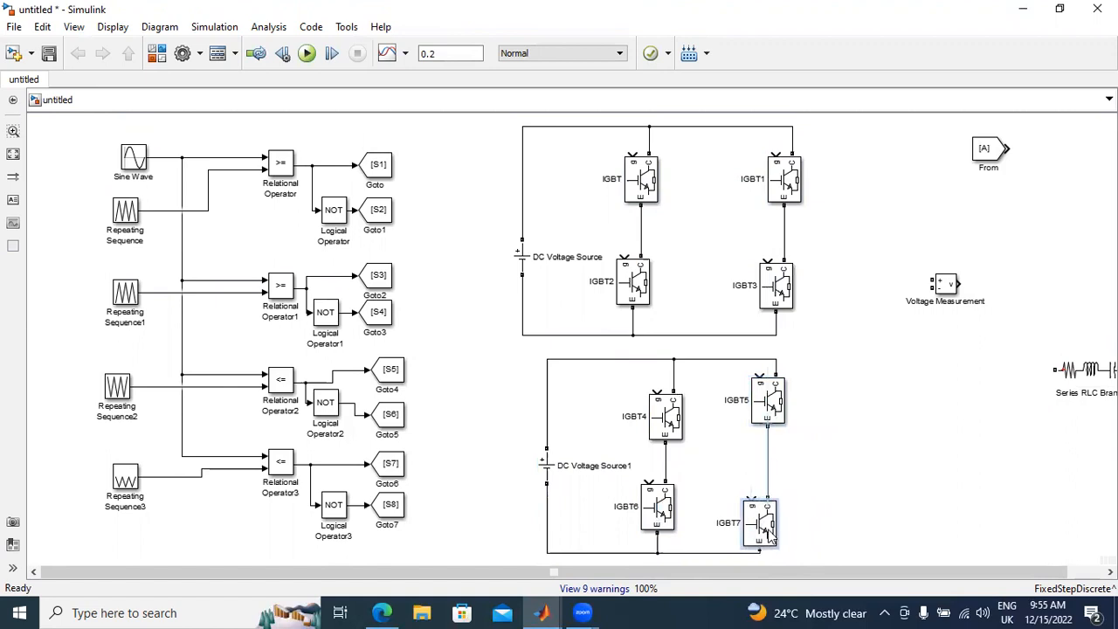
{"action": "left_click", "coordinate": [830, 404]}
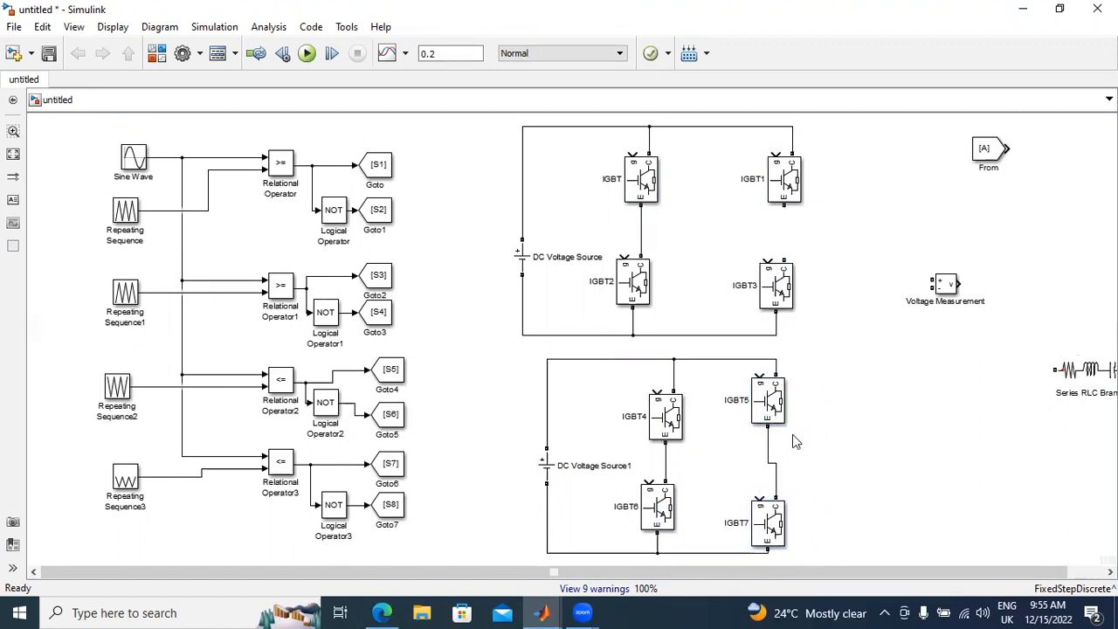
Link the IGBT1–IGBT3 midpoint to the IGBT4–IGBT6 midpoint, and wire the Voltage Measurement between the IGBT–IGBT2 and IGBT5–IGBT7 midpoints.
{"action": "mouse_move", "coordinate": [796, 308]}
{"action": "left_mouse_down"}
{"action": "mouse_move", "coordinate": [708, 467]}
{"action": "mouse_move", "coordinate": [665, 456]}
{"action": "left_mouse_up"}
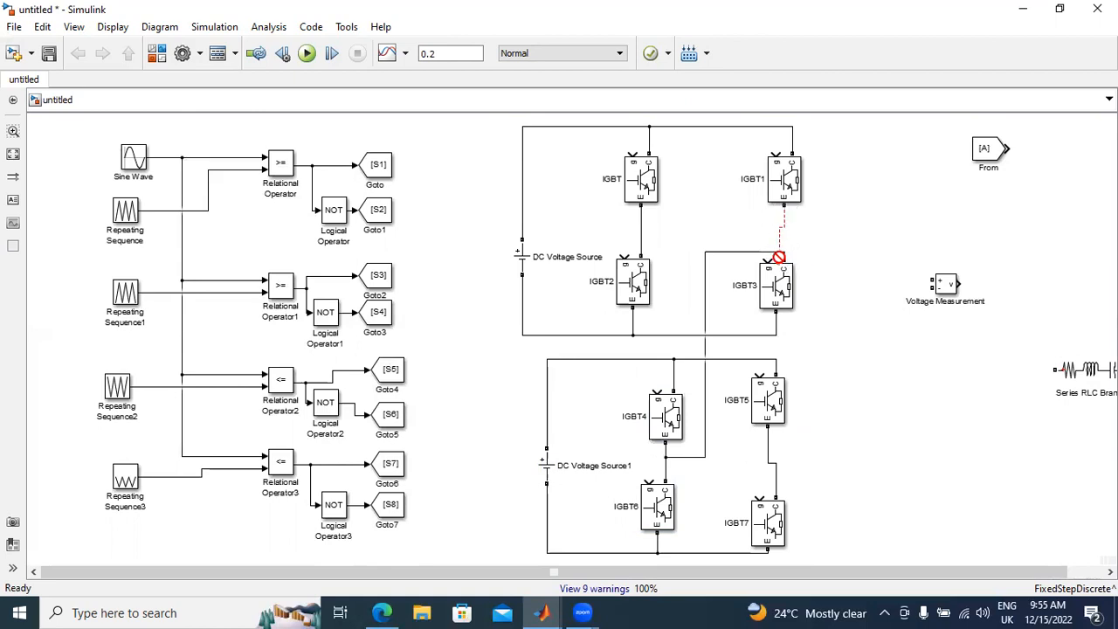
{"action": "left_click_drag", "start_coordinate": [928, 278], "coordinate": [640, 229]}
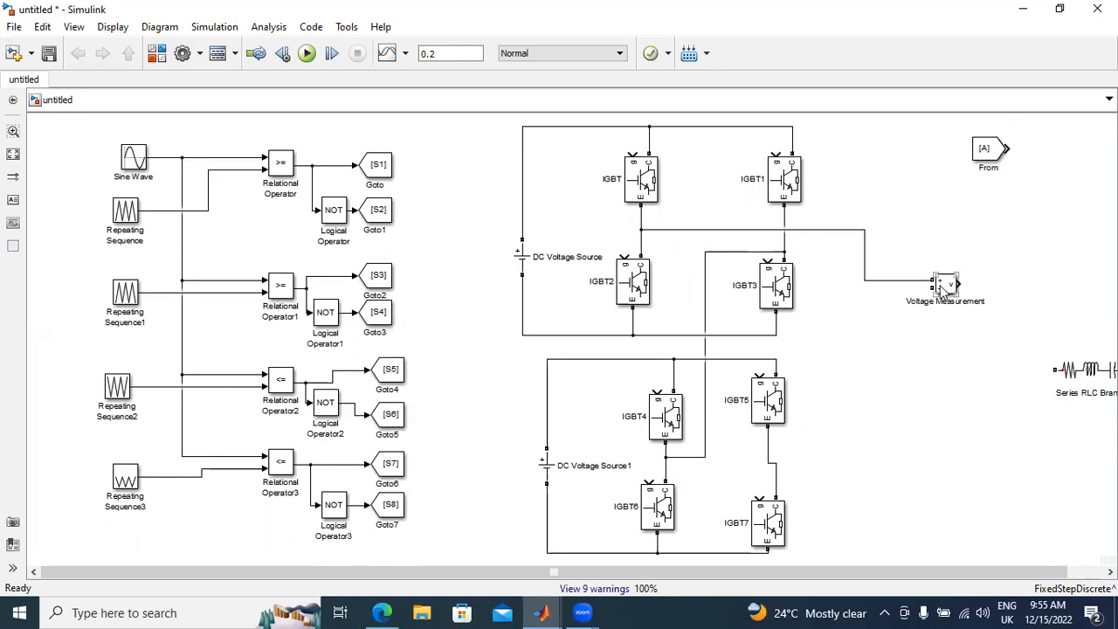
{"action": "left_click_drag", "start_coordinate": [929, 354], "coordinate": [774, 467]}
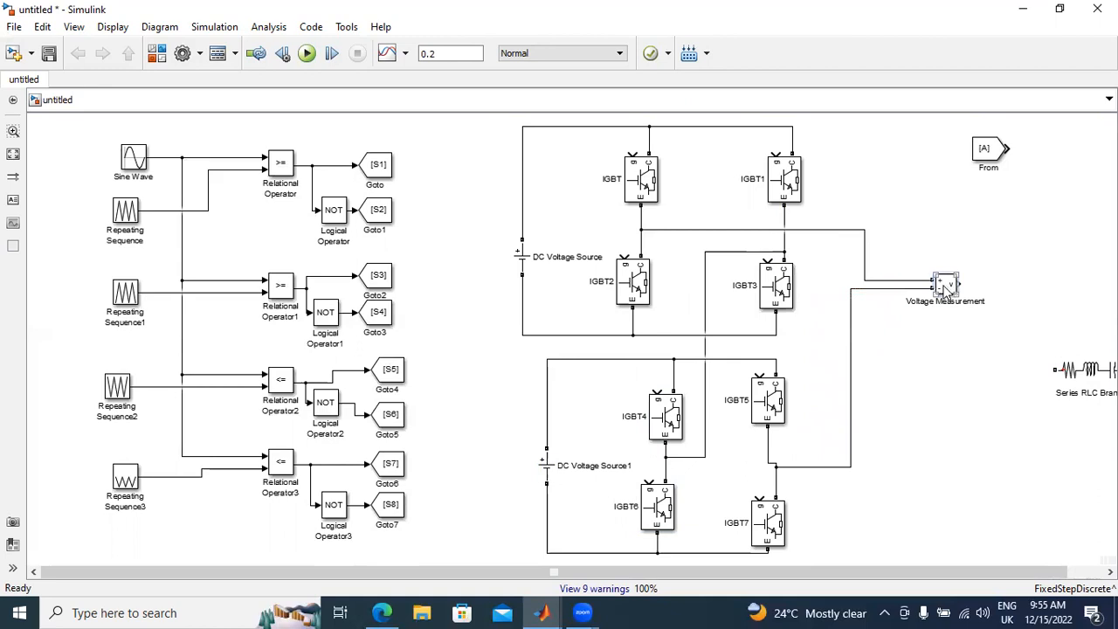
{"action": "left_click_drag", "start_coordinate": [946, 291], "coordinate": [921, 319]}
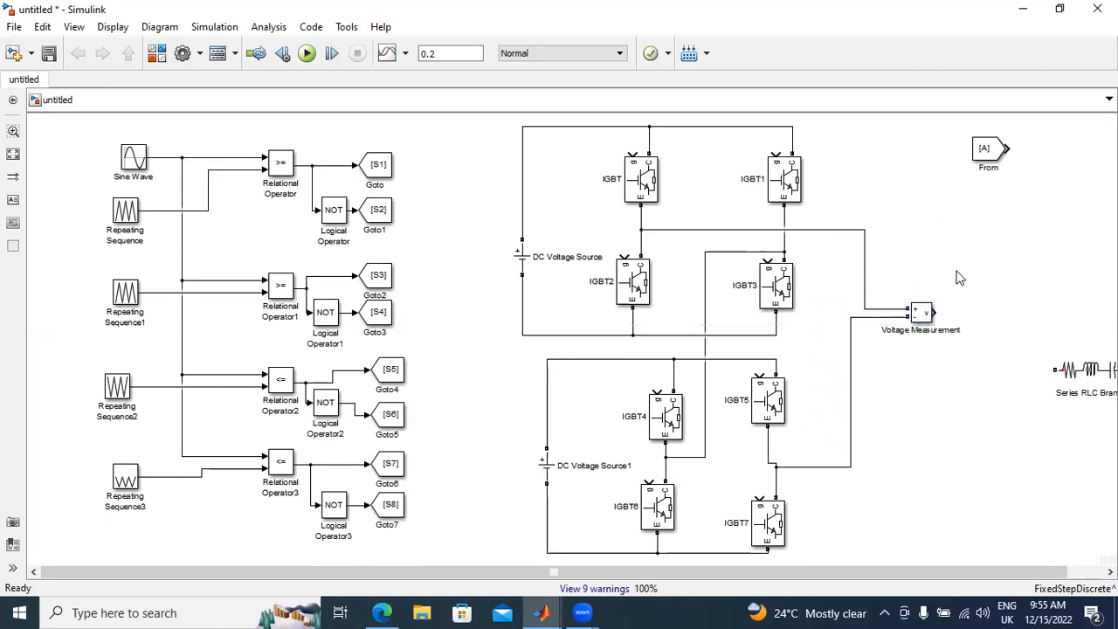
Place From blocks beside IGBT, IGBT2 and IGBT1 and connect each one to its transistor's gate.
{"action": "left_click", "coordinate": [995, 150]}
{"action": "mouse_move", "coordinate": [998, 152]}
{"action": "left_mouse_down"}
{"action": "mouse_move", "coordinate": [599, 153]}
{"action": "mouse_move", "coordinate": [628, 149]}
{"action": "mouse_move", "coordinate": [607, 214]}
{"action": "mouse_move", "coordinate": [624, 261]}
{"action": "left_mouse_up"}
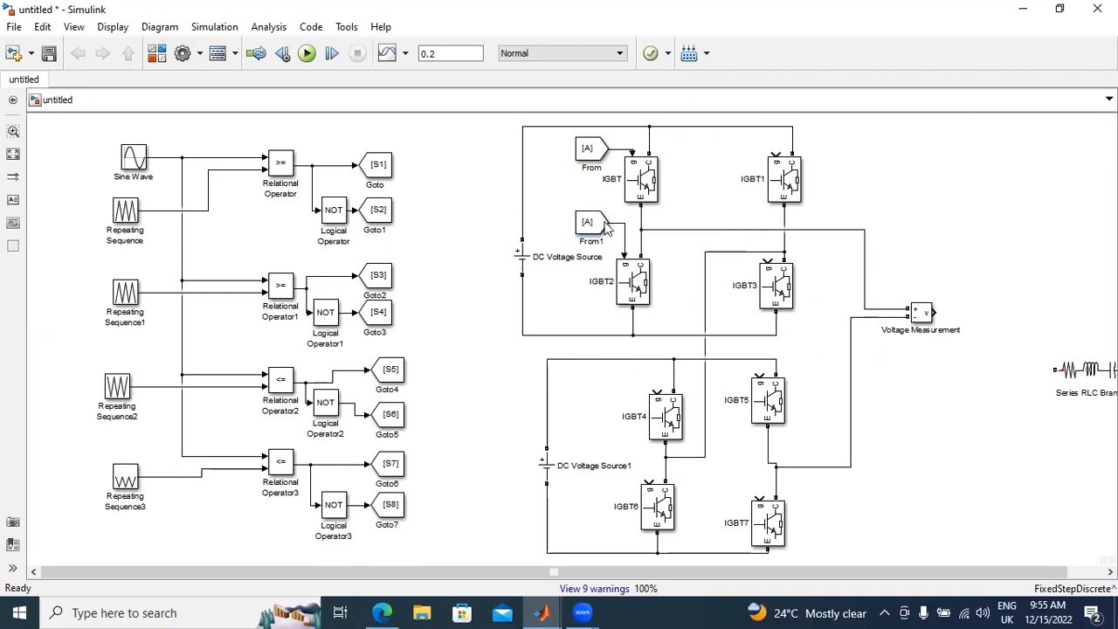
{"action": "mouse_move", "coordinate": [597, 225]}
{"action": "left_mouse_down"}
{"action": "mouse_move", "coordinate": [716, 181]}
{"action": "mouse_move", "coordinate": [664, 178]}
{"action": "mouse_move", "coordinate": [592, 236]}
{"action": "mouse_move", "coordinate": [588, 227]}
{"action": "mouse_move", "coordinate": [713, 155]}
{"action": "mouse_move", "coordinate": [722, 138]}
{"action": "mouse_move", "coordinate": [775, 154]}
{"action": "mouse_move", "coordinate": [692, 254]}
{"action": "mouse_move", "coordinate": [727, 153]}
{"action": "left_mouse_up"}
{"action": "left_click", "coordinate": [722, 143]}
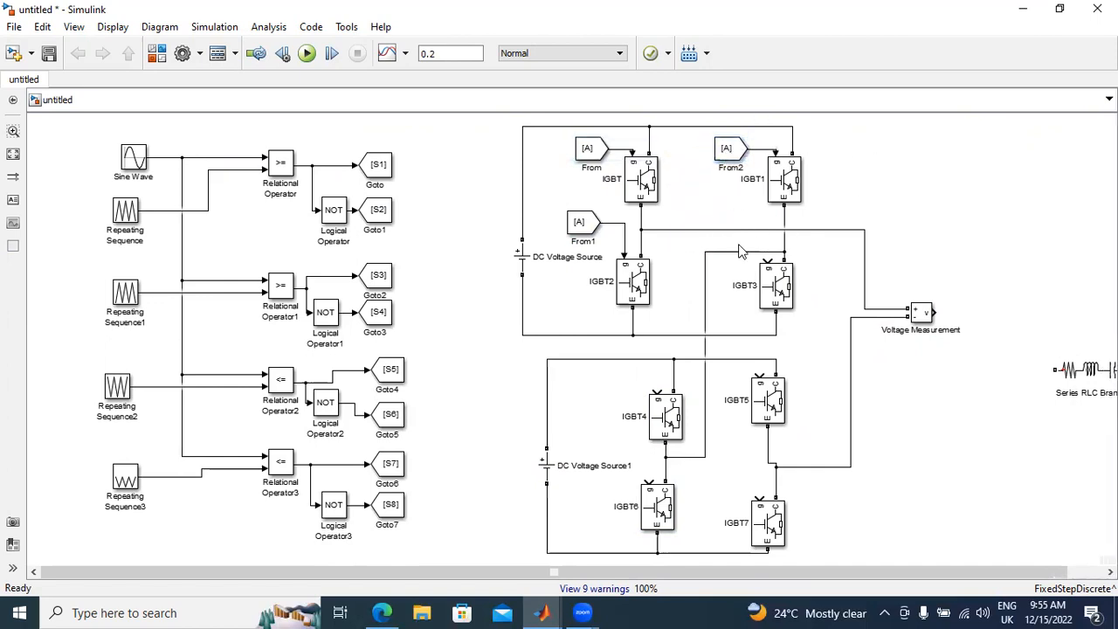
Reroute the link between the bridges around the outer side of IGBT3 and connect another From block copy to IGBT3's gate.
{"action": "left_click_drag", "start_coordinate": [710, 317], "coordinate": [811, 342]}
{"action": "left_click", "coordinate": [742, 149]}
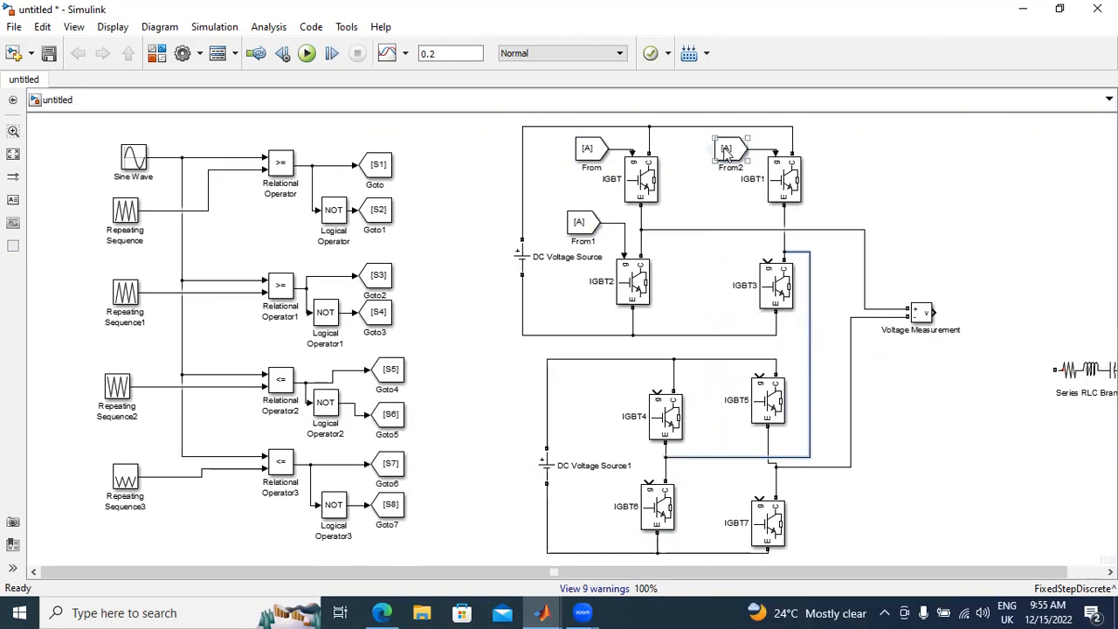
{"action": "left_click_drag", "start_coordinate": [725, 153], "coordinate": [767, 259]}
{"action": "left_click_drag", "start_coordinate": [710, 231], "coordinate": [713, 301]}
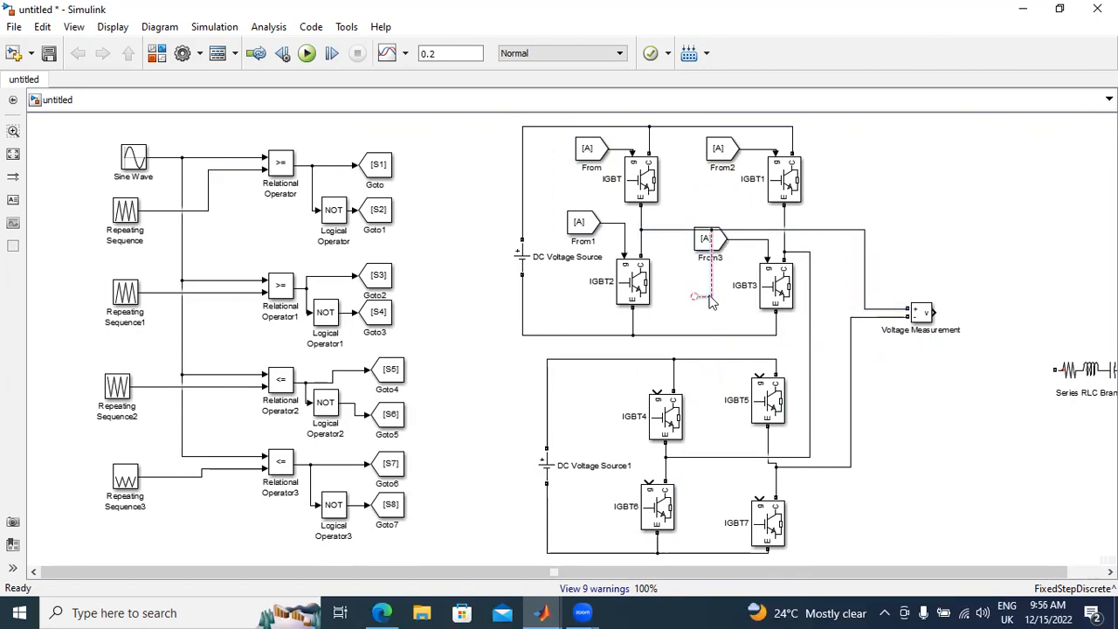
Set the Goto tag of the From block feeding IGBT to S1.
{"action": "left_click", "coordinate": [588, 150]}
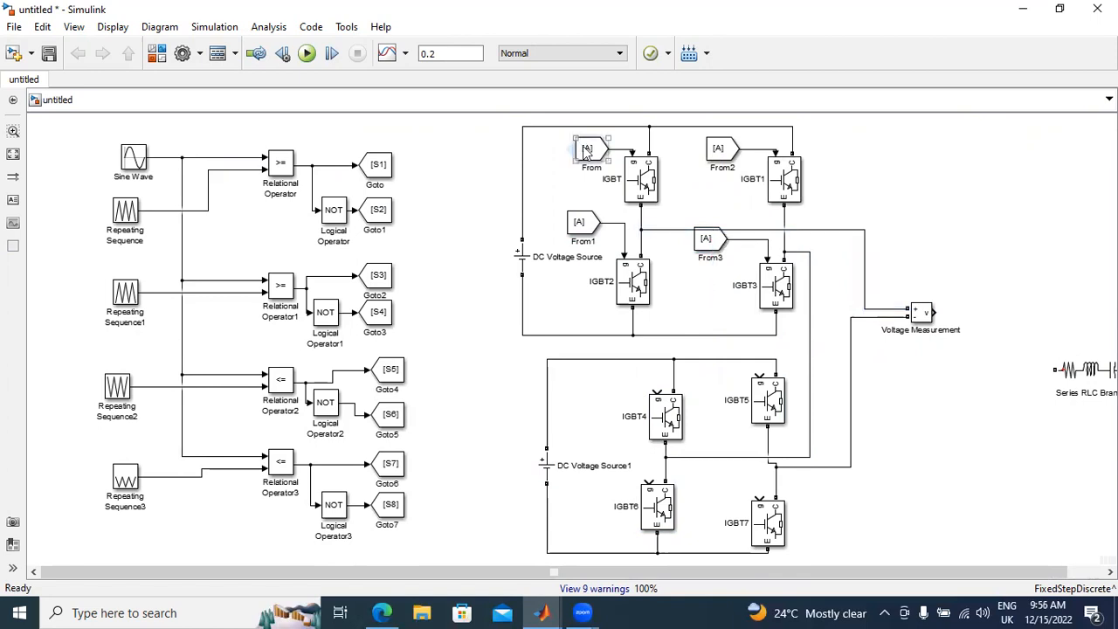
{"action": "double_click", "coordinate": [587, 150]}
{"action": "left_click", "coordinate": [648, 298]}
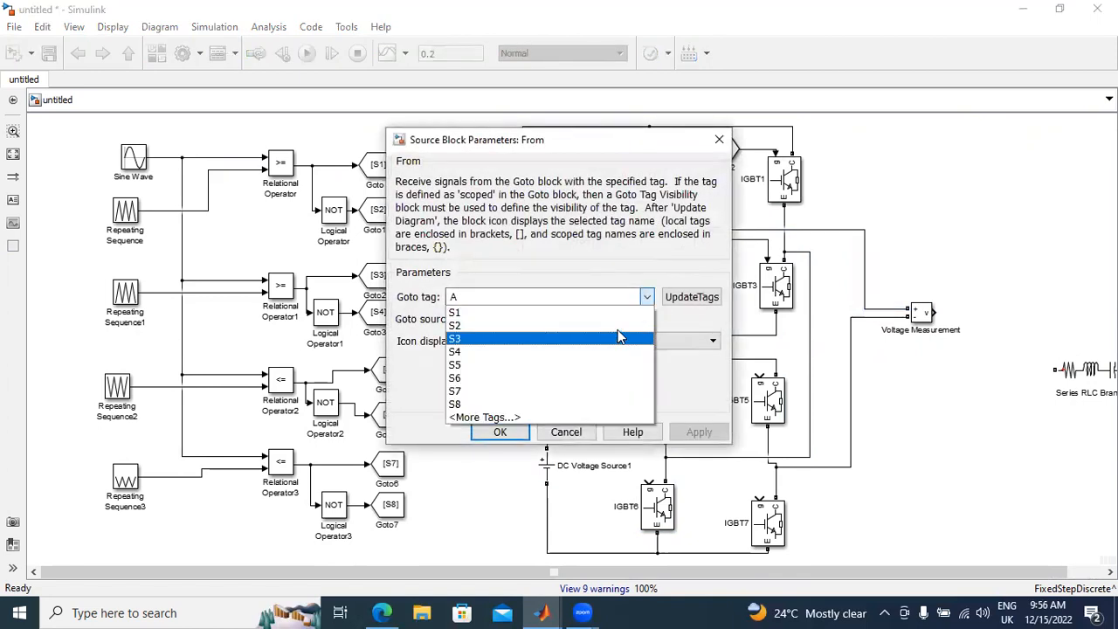
{"action": "left_click", "coordinate": [616, 313]}
{"action": "left_click", "coordinate": [696, 433]}
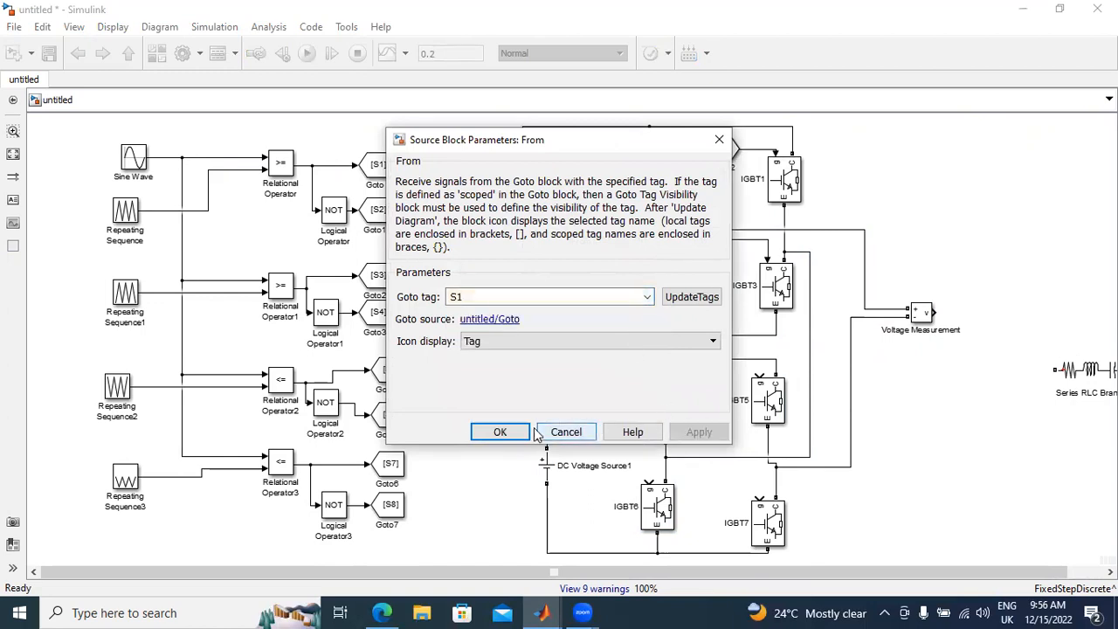
{"action": "left_click", "coordinate": [500, 432]}
Set the Goto tag of the From1 block feeding IGBT2 to S2.
{"action": "left_click", "coordinate": [584, 224]}
{"action": "double_click", "coordinate": [584, 225]}
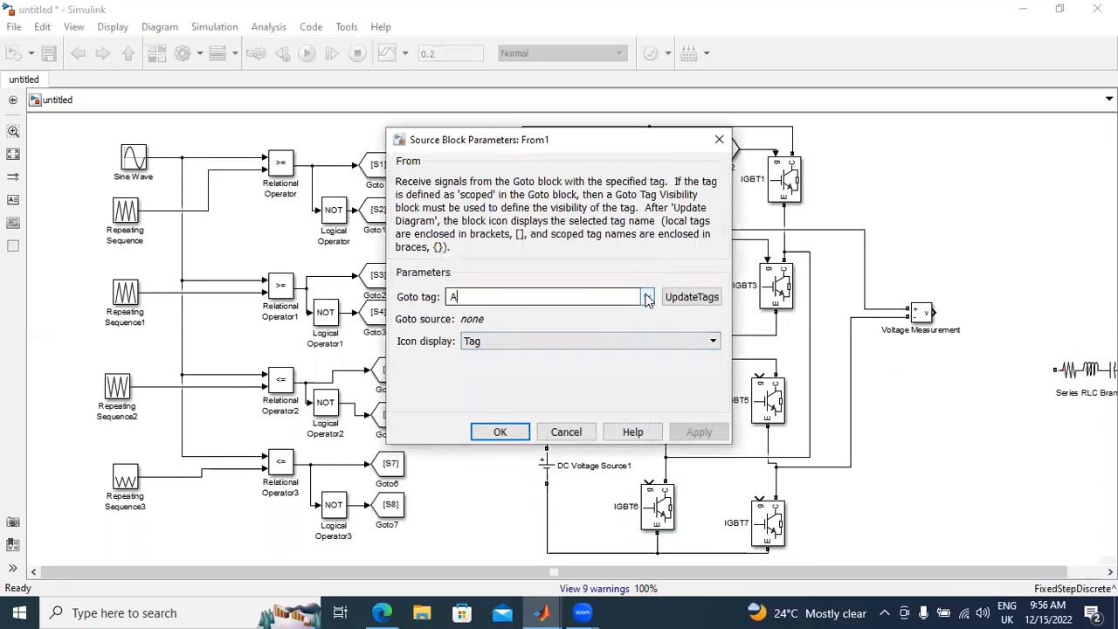
{"action": "left_click", "coordinate": [646, 297]}
{"action": "left_click", "coordinate": [612, 326]}
{"action": "left_click", "coordinate": [699, 433]}
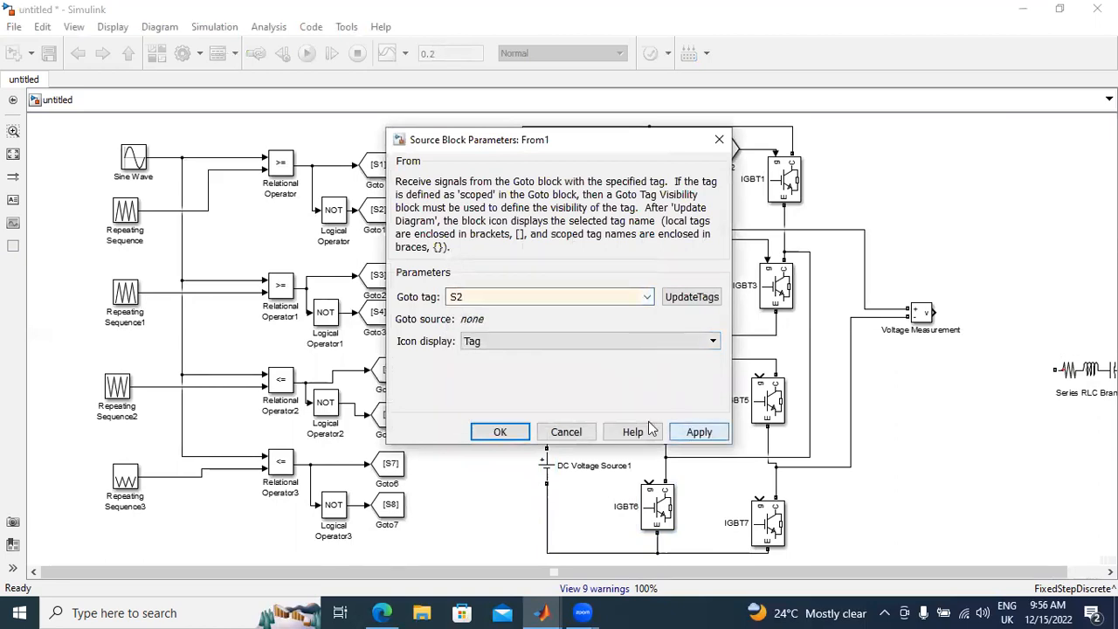
{"action": "left_click", "coordinate": [500, 432]}
Set the Goto tag of the From2 block feeding IGBT1 to S3.
{"action": "left_click", "coordinate": [721, 155]}
{"action": "double_click", "coordinate": [721, 155]}
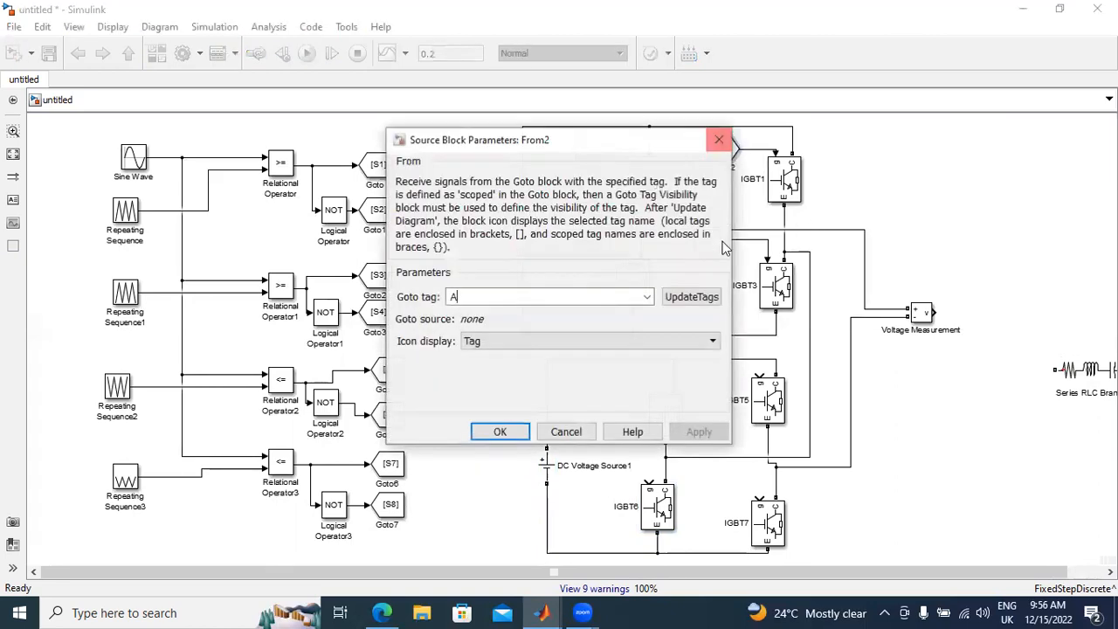
{"action": "left_click", "coordinate": [648, 297]}
{"action": "left_click", "coordinate": [631, 340]}
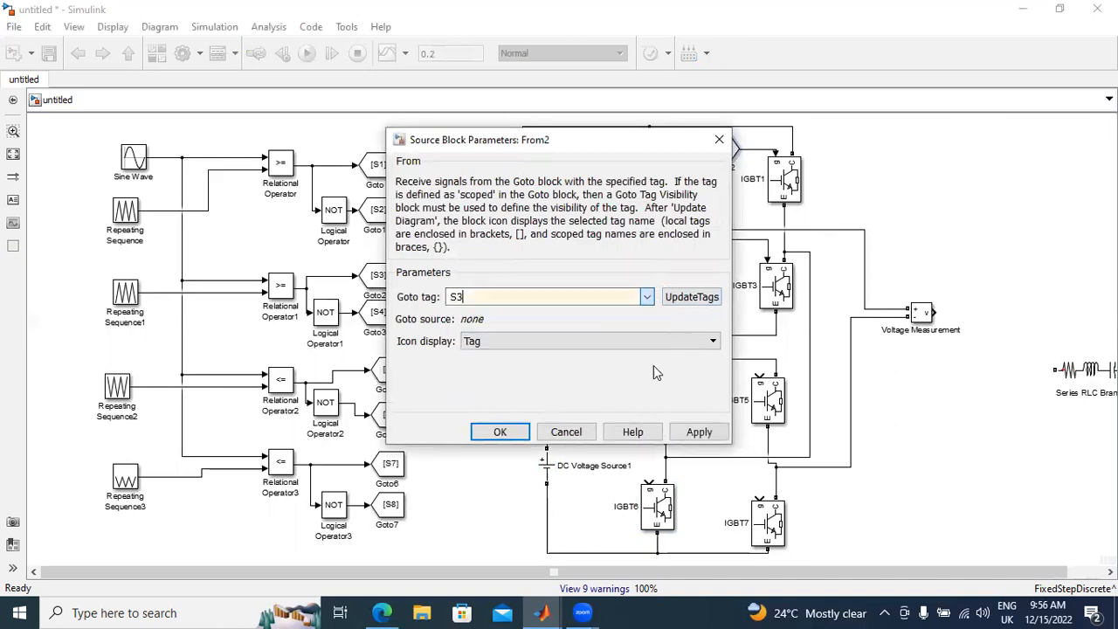
{"action": "left_click", "coordinate": [699, 433]}
{"action": "left_click", "coordinate": [500, 431]}
Set the Goto tag of the From3 block feeding IGBT3 to S4.
{"action": "left_click", "coordinate": [708, 243]}
{"action": "double_click", "coordinate": [711, 245]}
{"action": "left_click", "coordinate": [647, 298]}
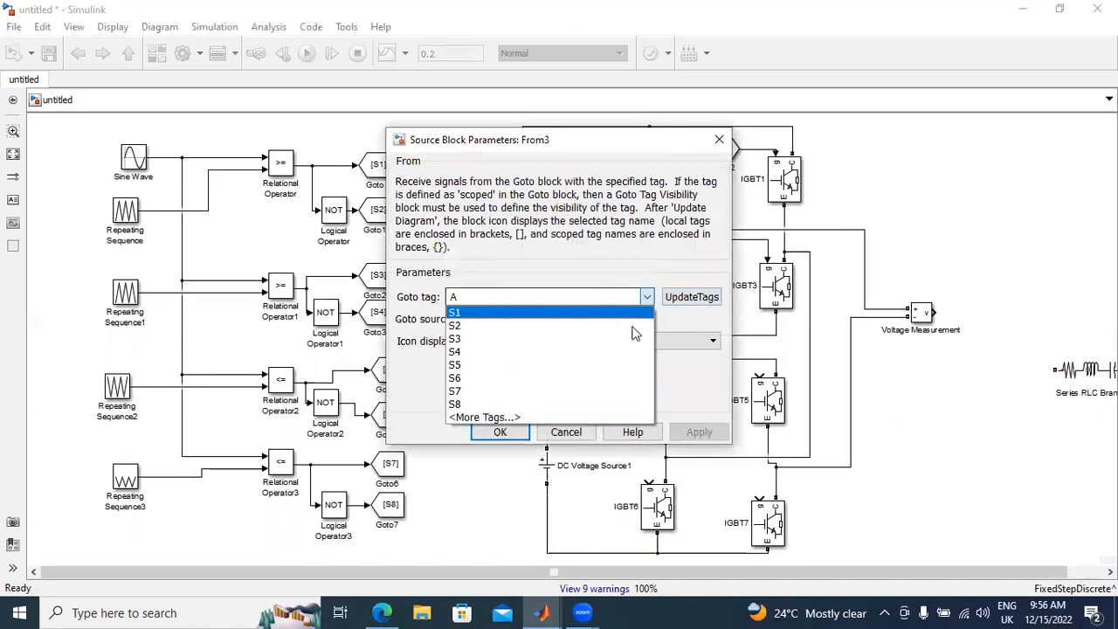
{"action": "left_click", "coordinate": [626, 353]}
{"action": "left_click", "coordinate": [699, 433]}
{"action": "left_click", "coordinate": [500, 432]}
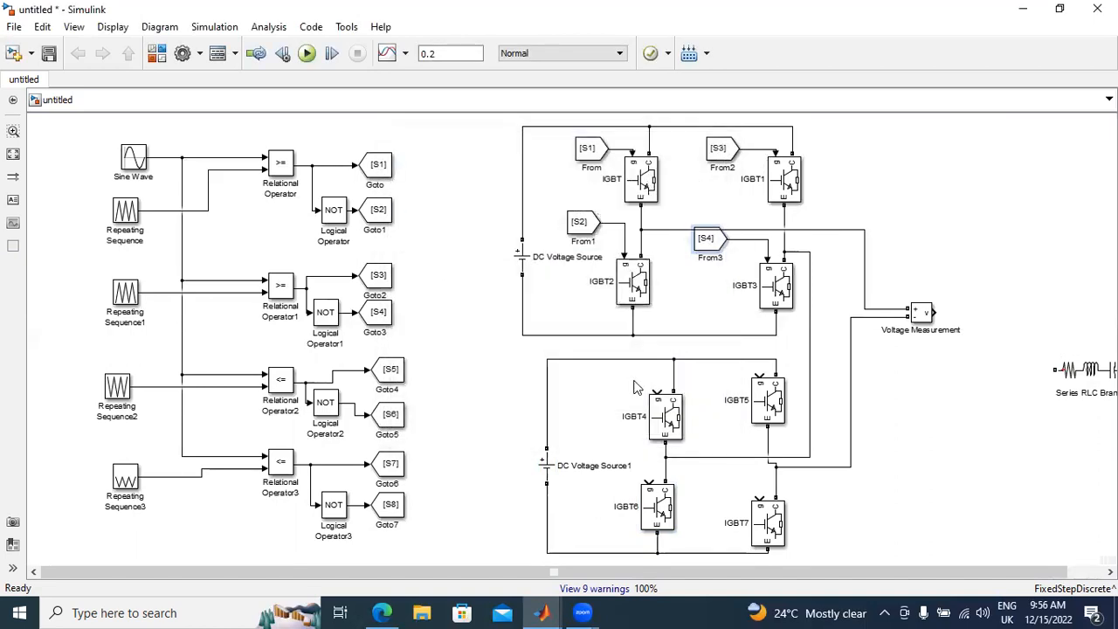
Copy a From block to IGBT4, connect it to the gate and set its Goto tag to S5.
{"action": "left_click_drag", "start_coordinate": [581, 226], "coordinate": [604, 389]}
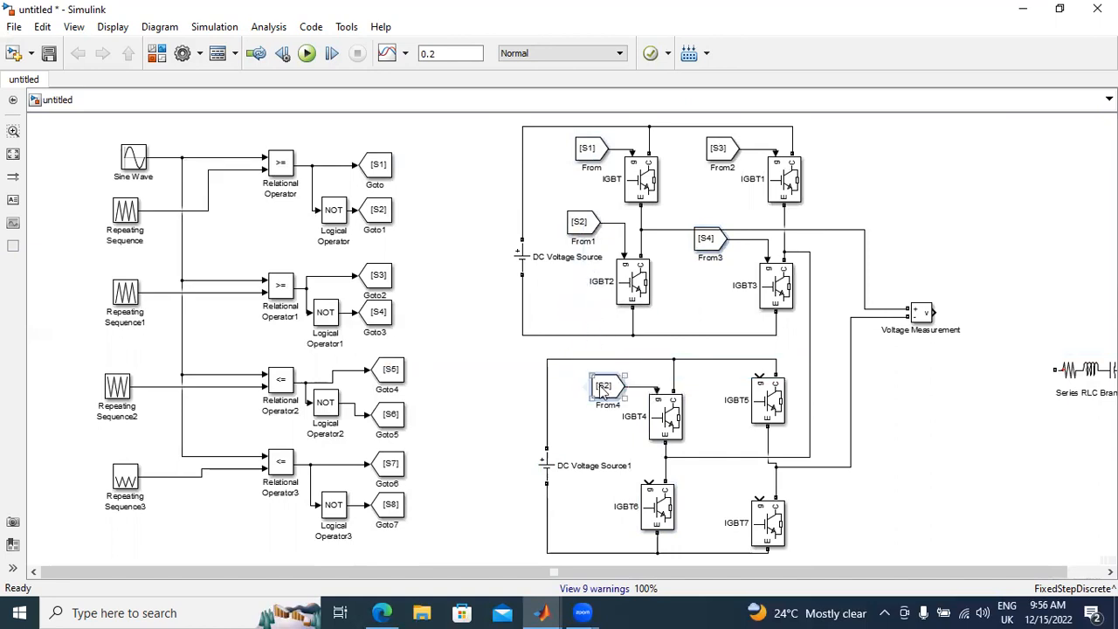
{"action": "double_click", "coordinate": [603, 389]}
{"action": "key", "text": "BackSpace"}
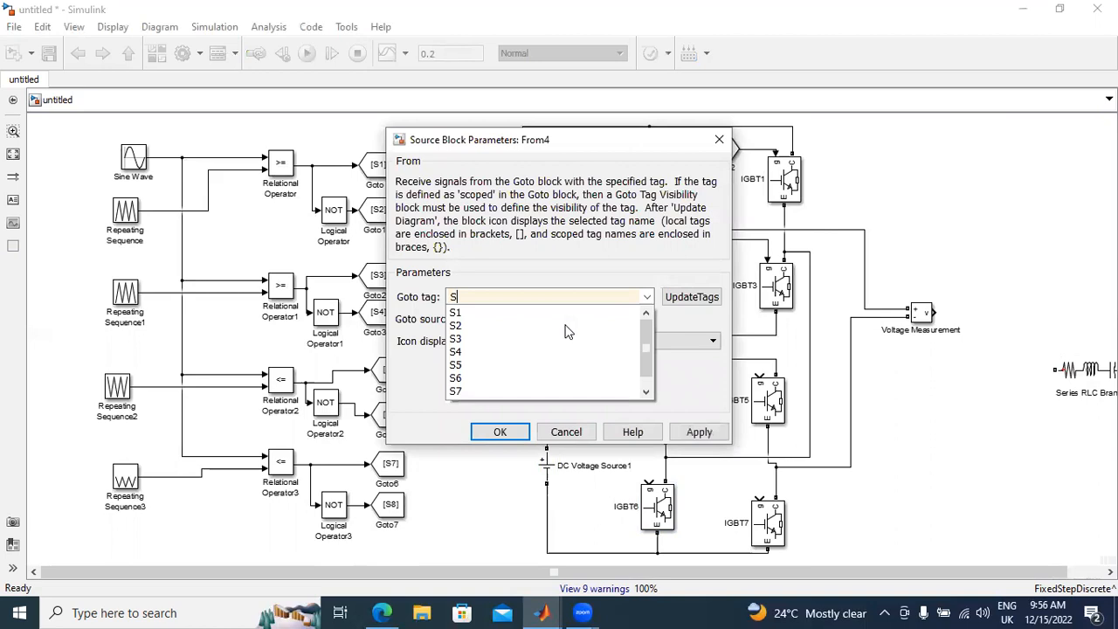
{"action": "left_click", "coordinate": [461, 364]}
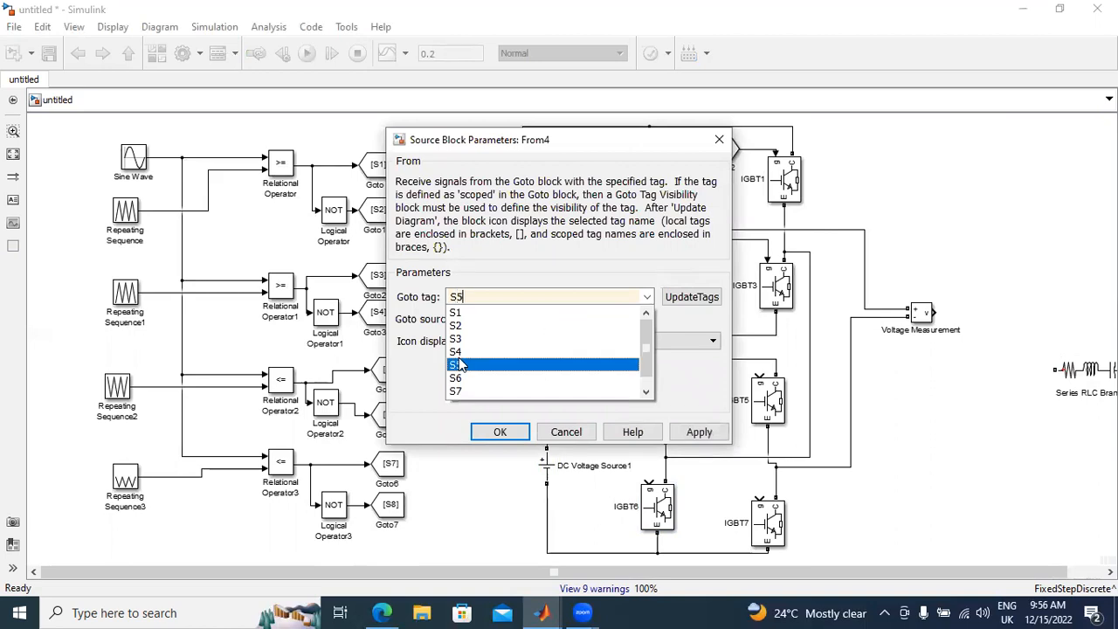
{"action": "left_click", "coordinate": [703, 432]}
{"action": "left_click", "coordinate": [500, 431]}
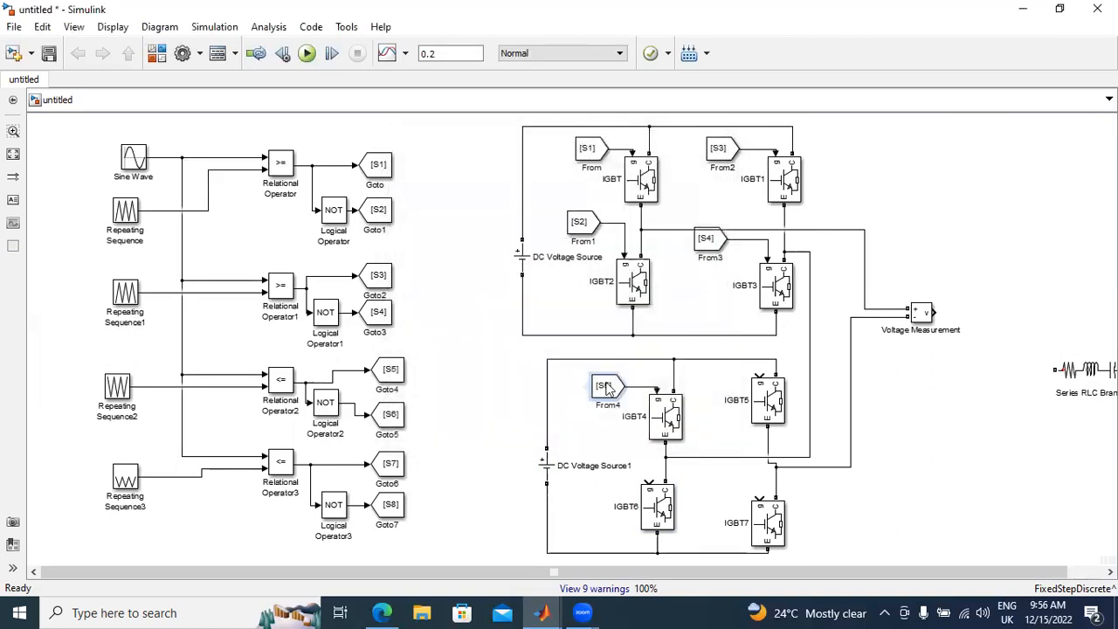
Copy a From block to IGBT6, connect it to the gate and set its Goto tag to S6.
{"action": "left_click_drag", "start_coordinate": [622, 387], "coordinate": [644, 479]}
{"action": "double_click", "coordinate": [605, 448]}
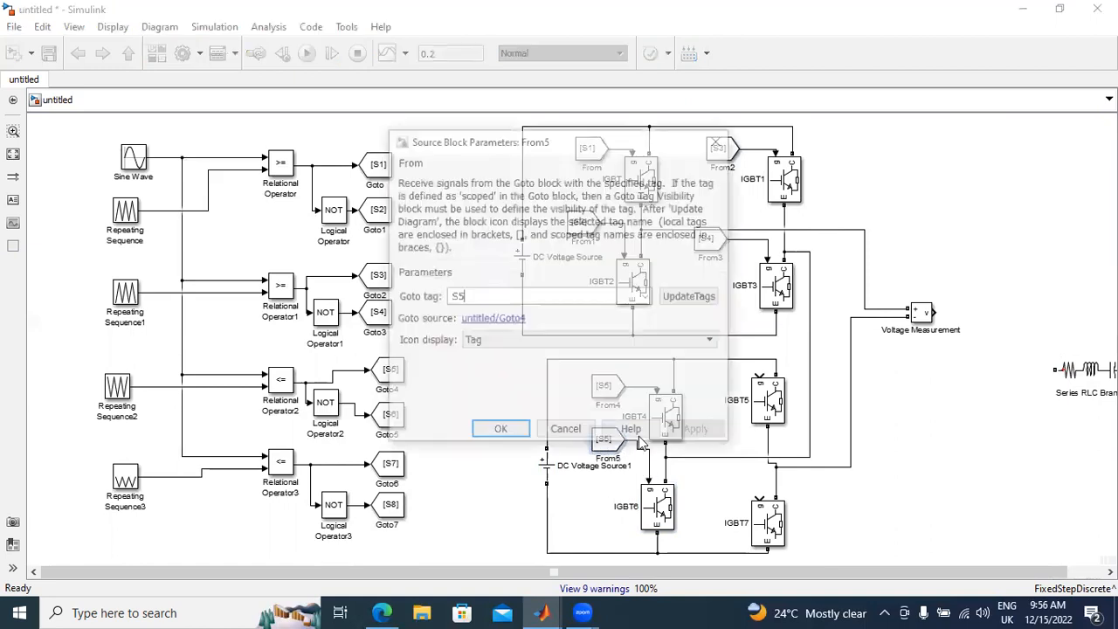
{"action": "left_click", "coordinate": [647, 297]}
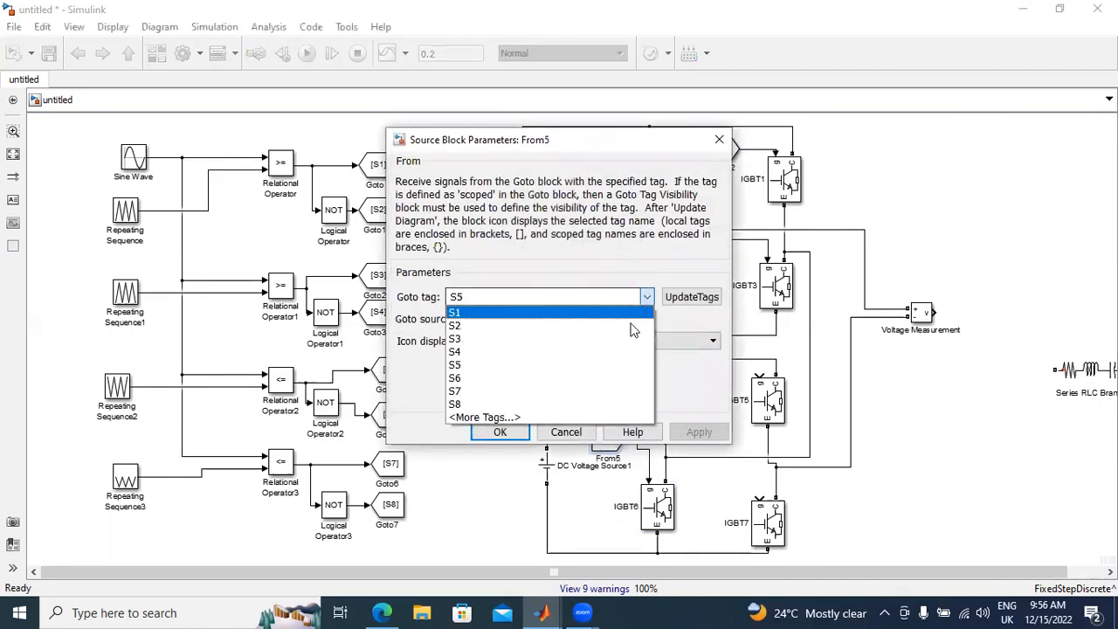
{"action": "left_click", "coordinate": [619, 379]}
{"action": "left_click", "coordinate": [699, 433]}
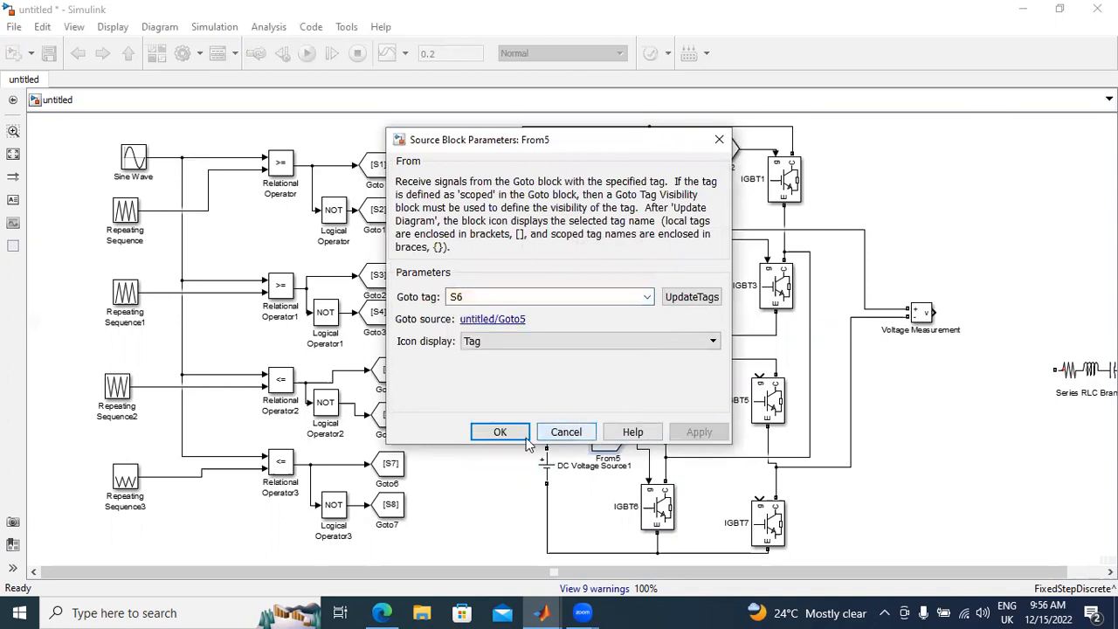
{"action": "left_click", "coordinate": [500, 432]}
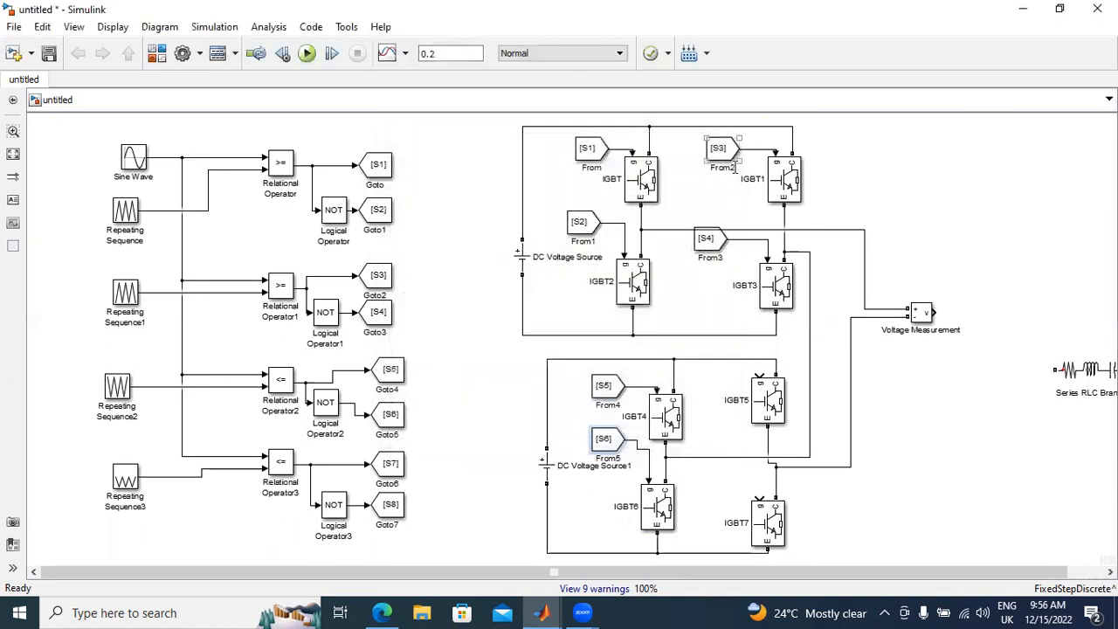
Copy a From block to IGBT5, connect it to the gate and set its Goto tag to S7.
{"action": "left_click_drag", "start_coordinate": [612, 386], "coordinate": [714, 369]}
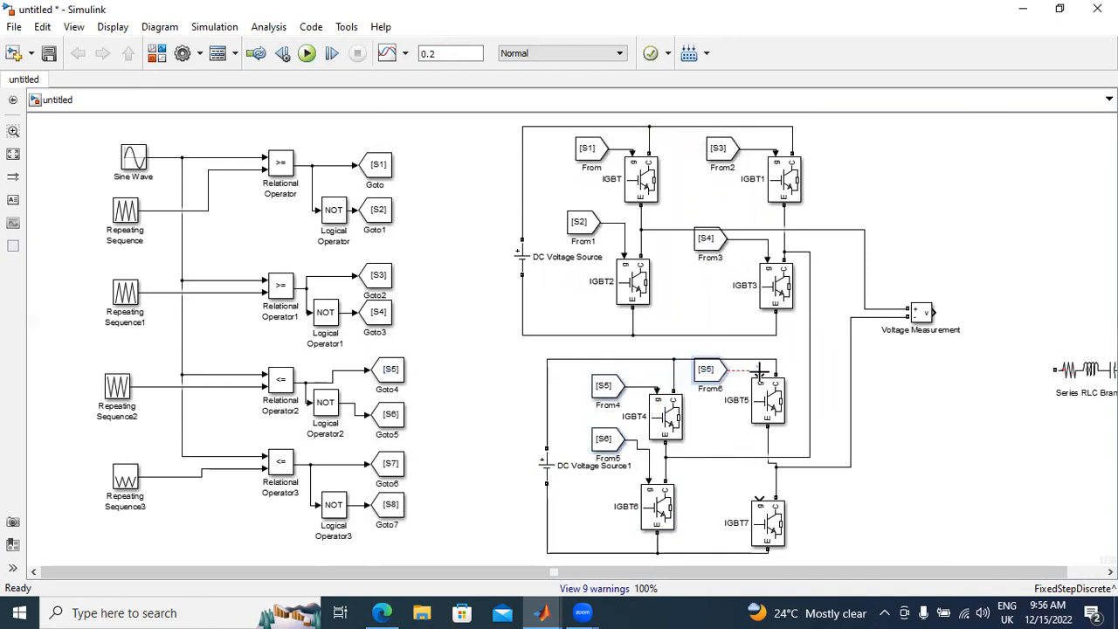
{"action": "double_click", "coordinate": [704, 372]}
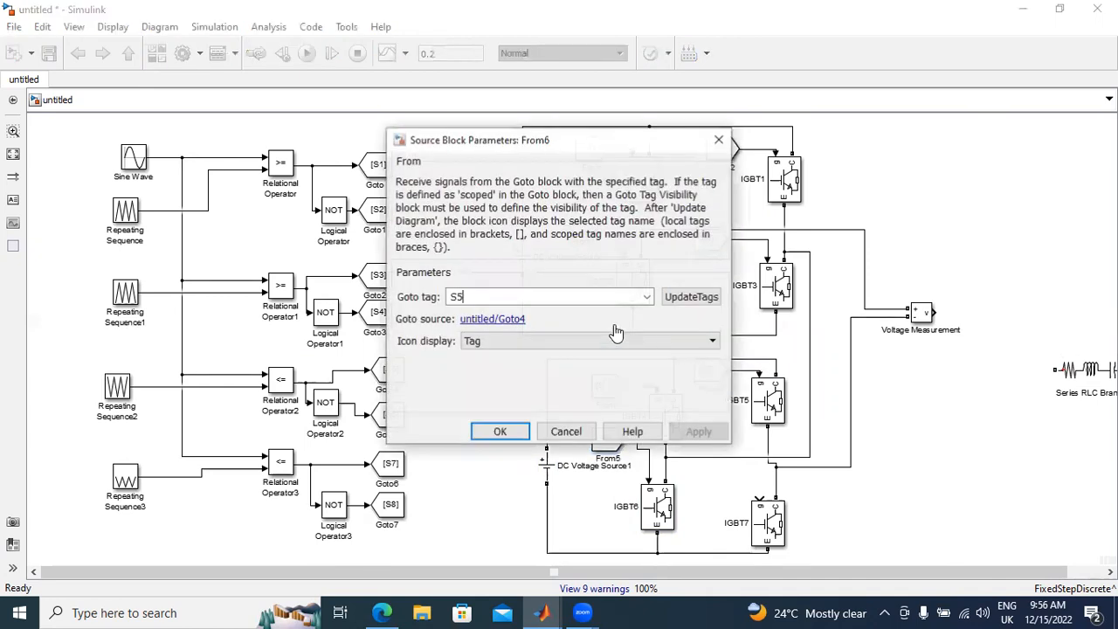
{"action": "key", "text": "BackSpace"}
{"action": "type", "text": "7"}
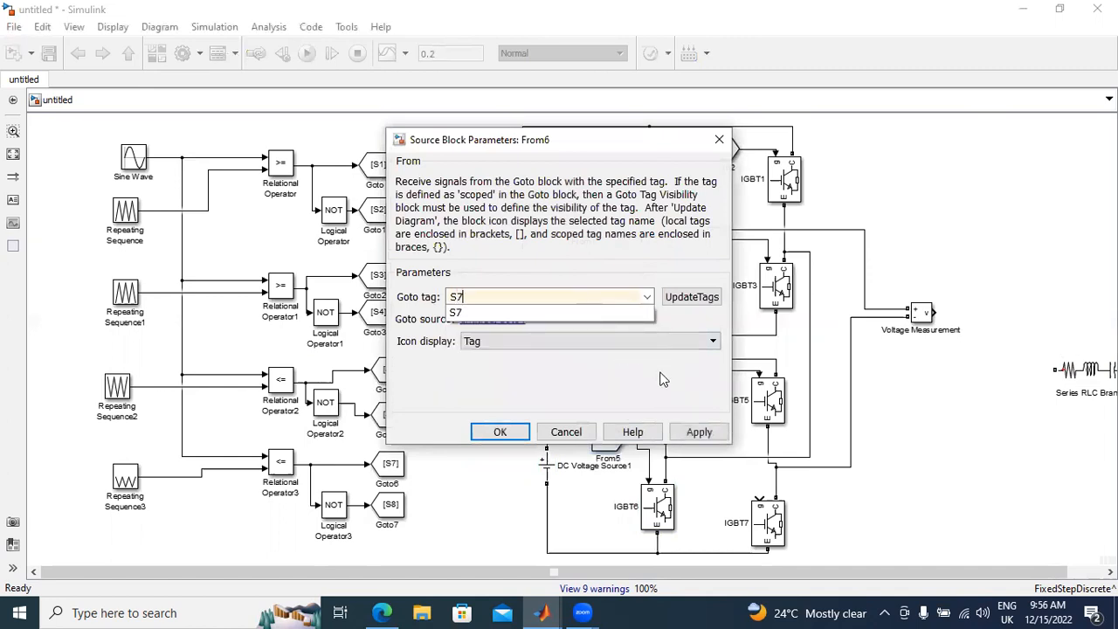
{"action": "left_click", "coordinate": [699, 432]}
{"action": "key", "text": "Return"}
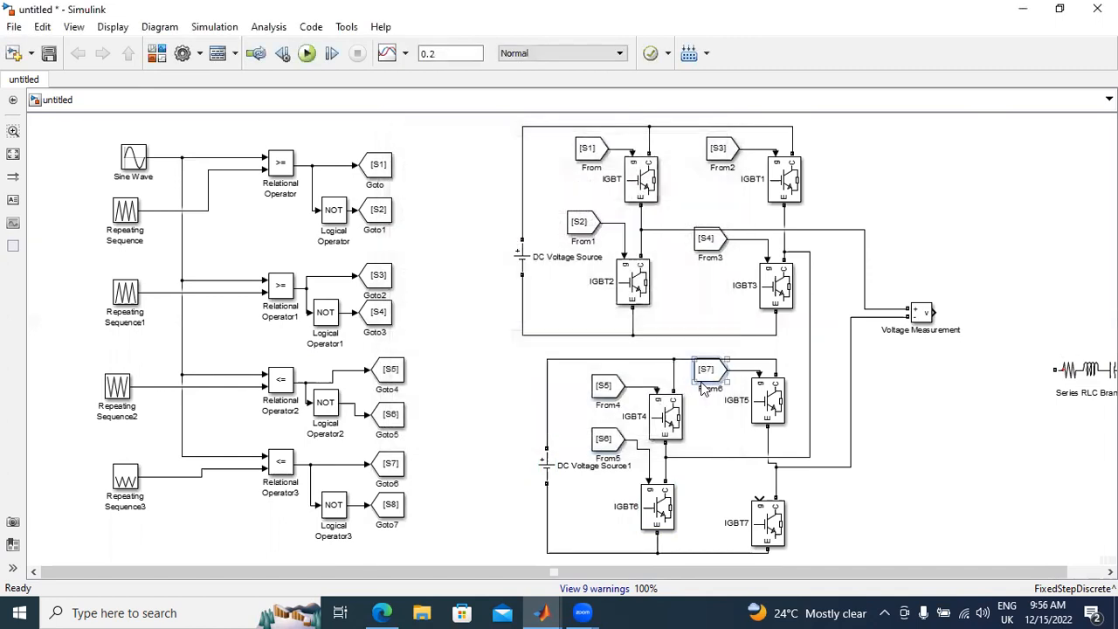
Copy a From block to IGBT7, connect it to the gate and set its Goto tag to S8.
{"action": "left_click_drag", "start_coordinate": [701, 475], "coordinate": [759, 501]}
{"action": "double_click", "coordinate": [708, 472]}
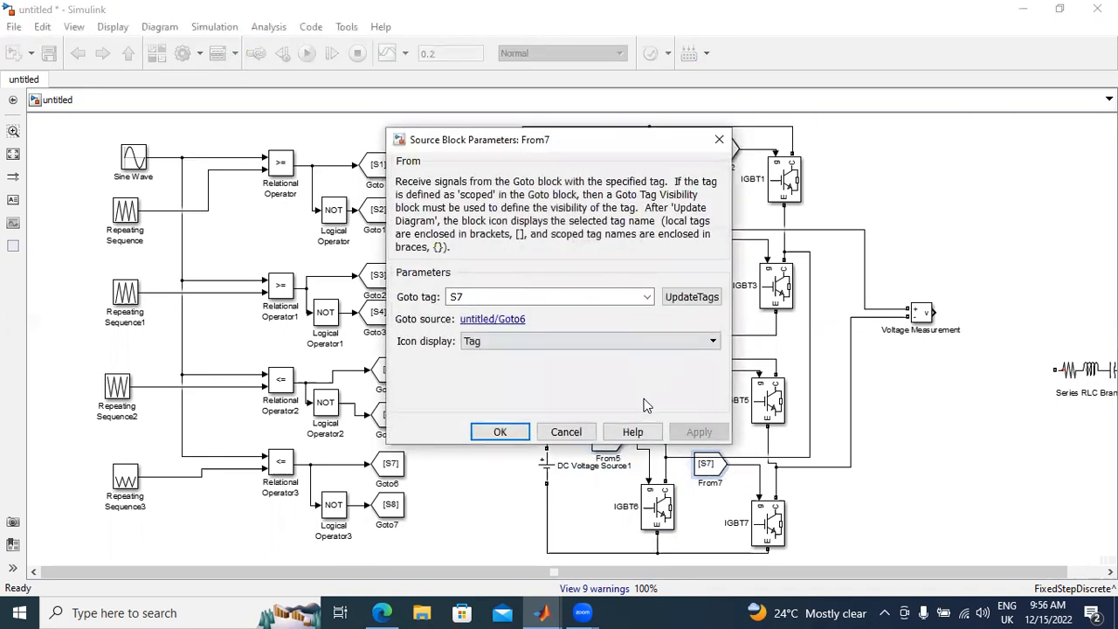
{"action": "key", "text": "BackSpace"}
{"action": "type", "text": "8"}
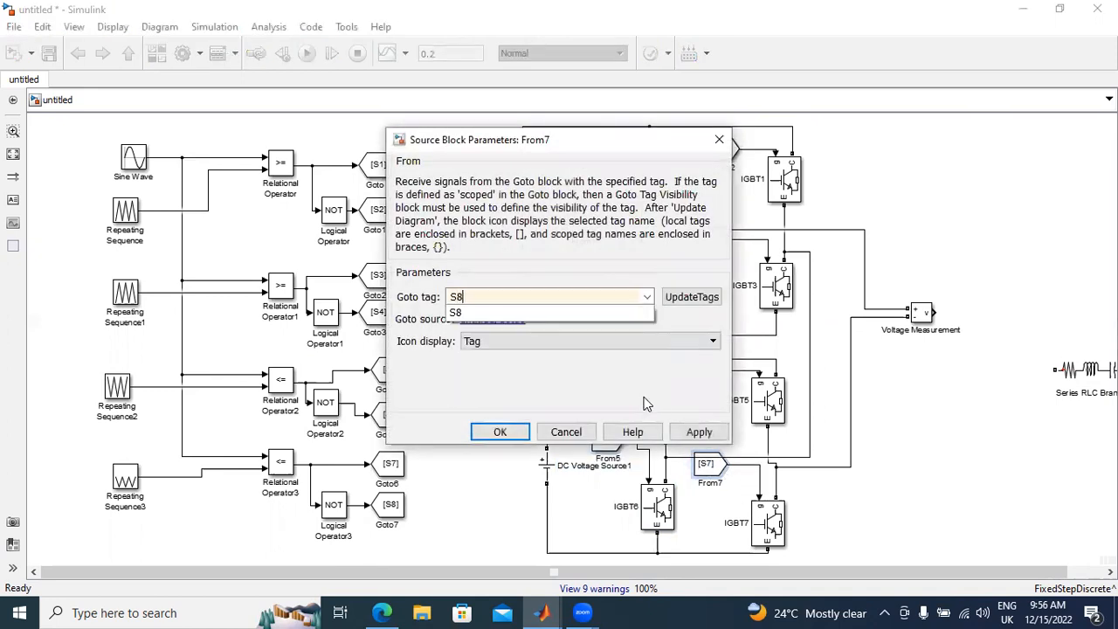
{"action": "left_click", "coordinate": [701, 432]}
{"action": "left_click", "coordinate": [500, 432]}
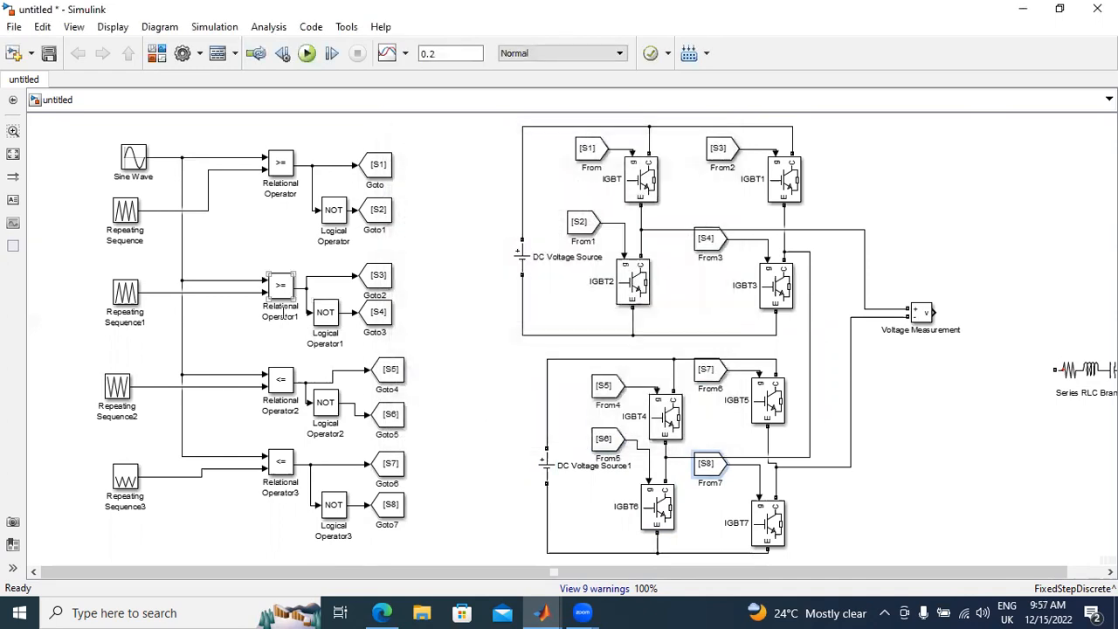
Change the relational operator of the Relational Operator1 block to <=.
{"action": "double_click", "coordinate": [281, 289]}
{"action": "left_click", "coordinate": [428, 315]}
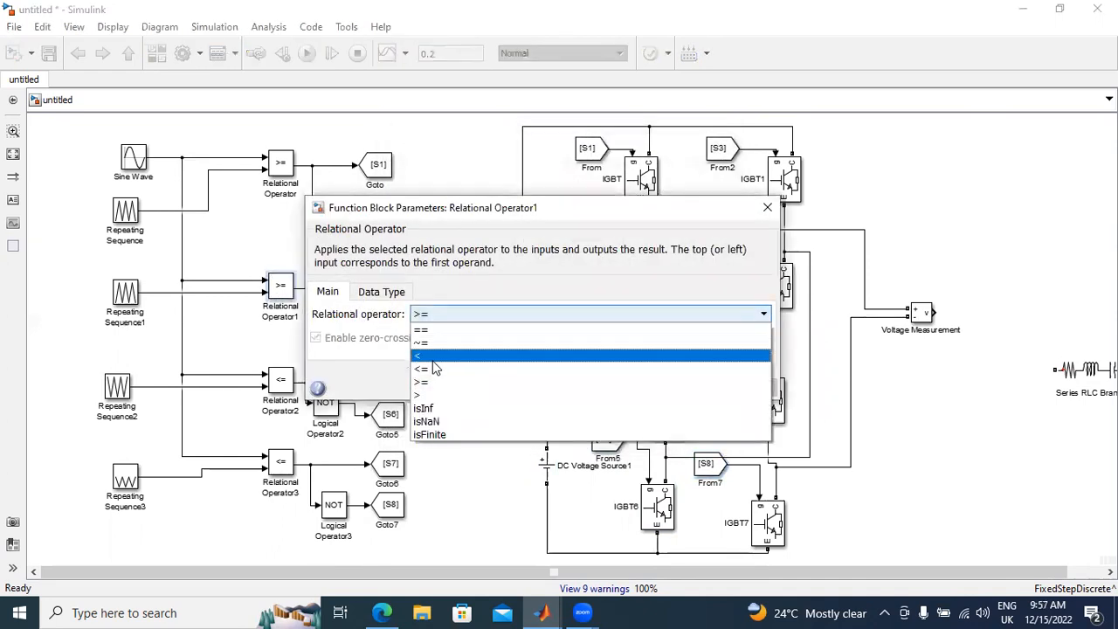
{"action": "left_click", "coordinate": [434, 369]}
{"action": "left_click", "coordinate": [741, 389]}
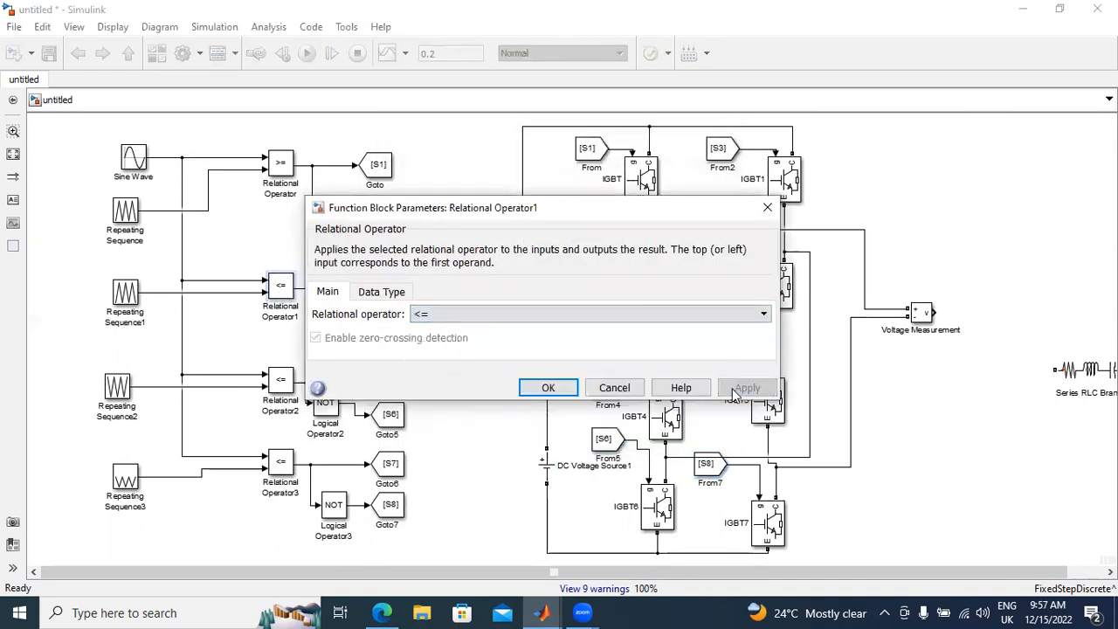
{"action": "left_click", "coordinate": [542, 389]}
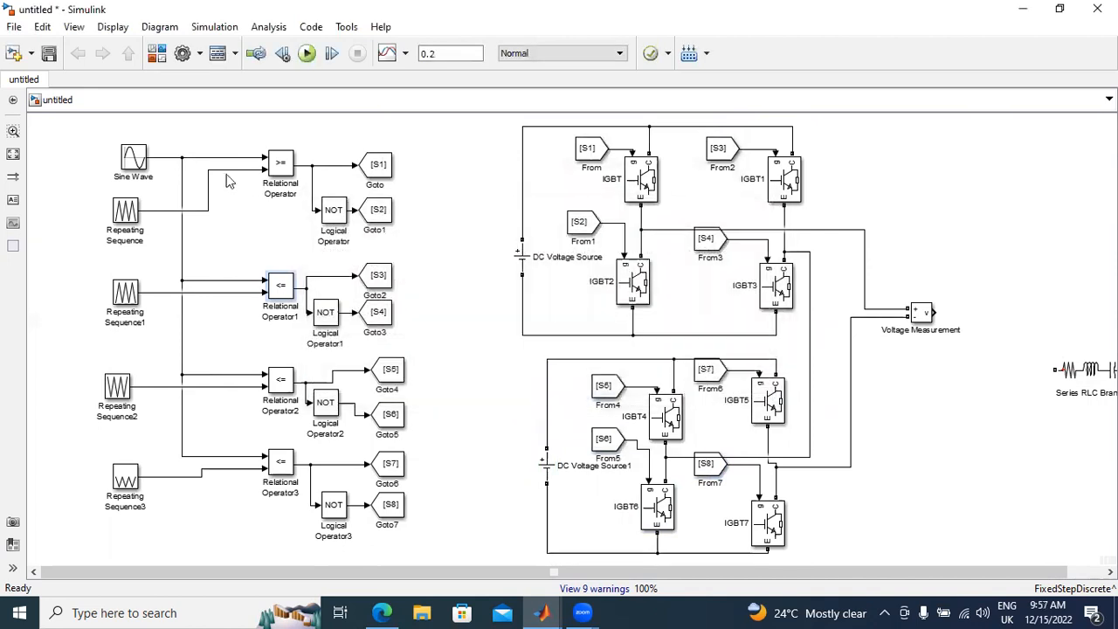
Change the relational operator of the Relational Operator2 block to >=.
{"action": "double_click", "coordinate": [282, 387]}
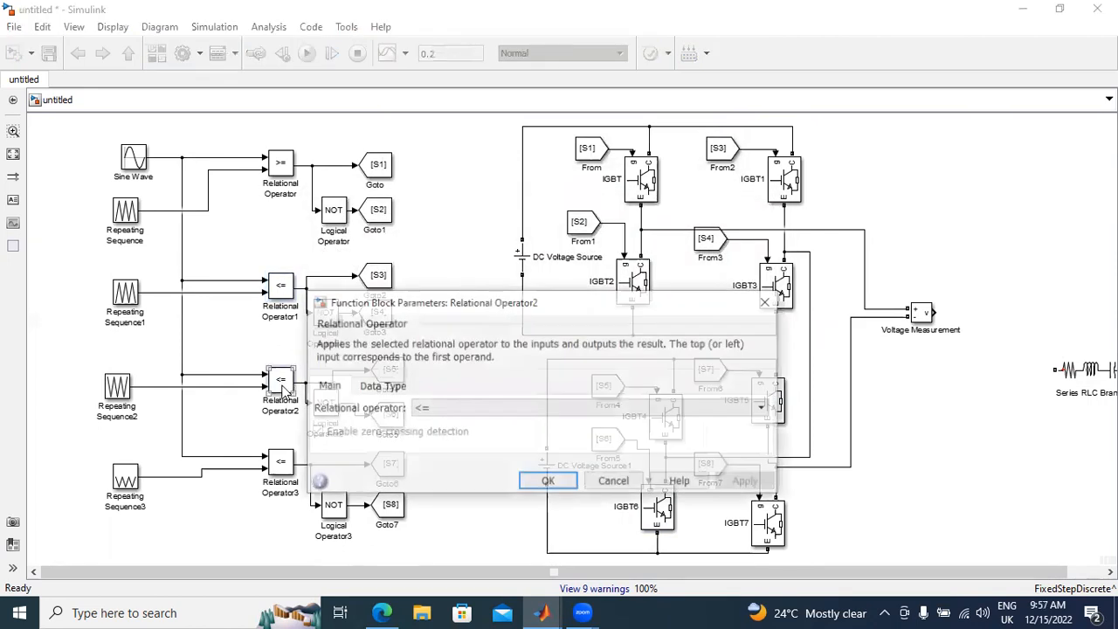
{"action": "left_click", "coordinate": [424, 409]}
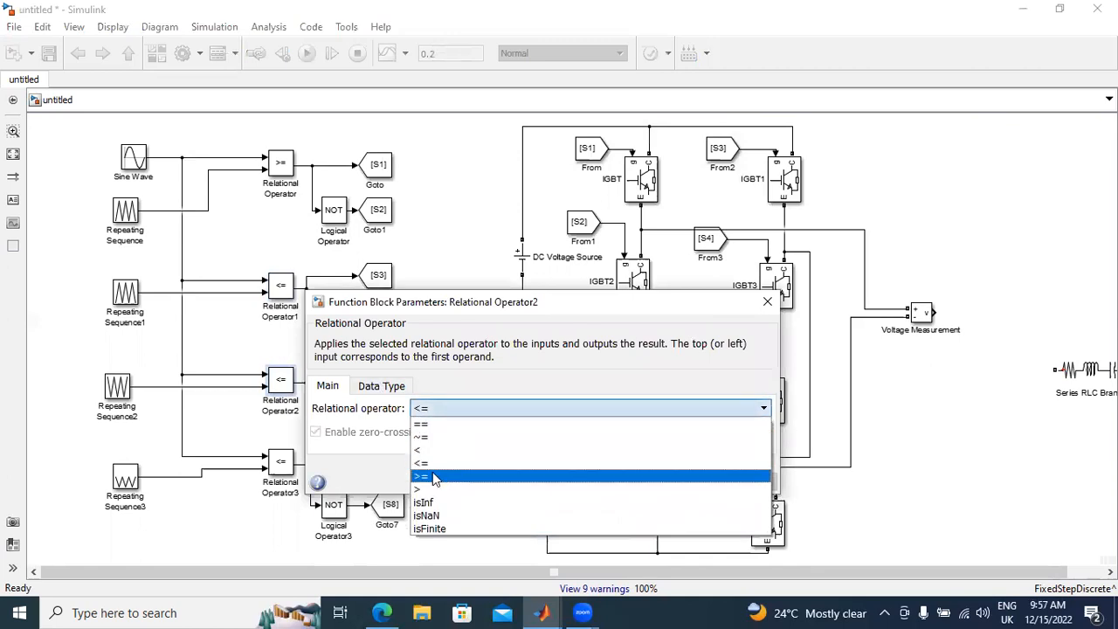
{"action": "left_click", "coordinate": [446, 474]}
{"action": "left_click", "coordinate": [747, 482]}
{"action": "left_click", "coordinate": [546, 481]}
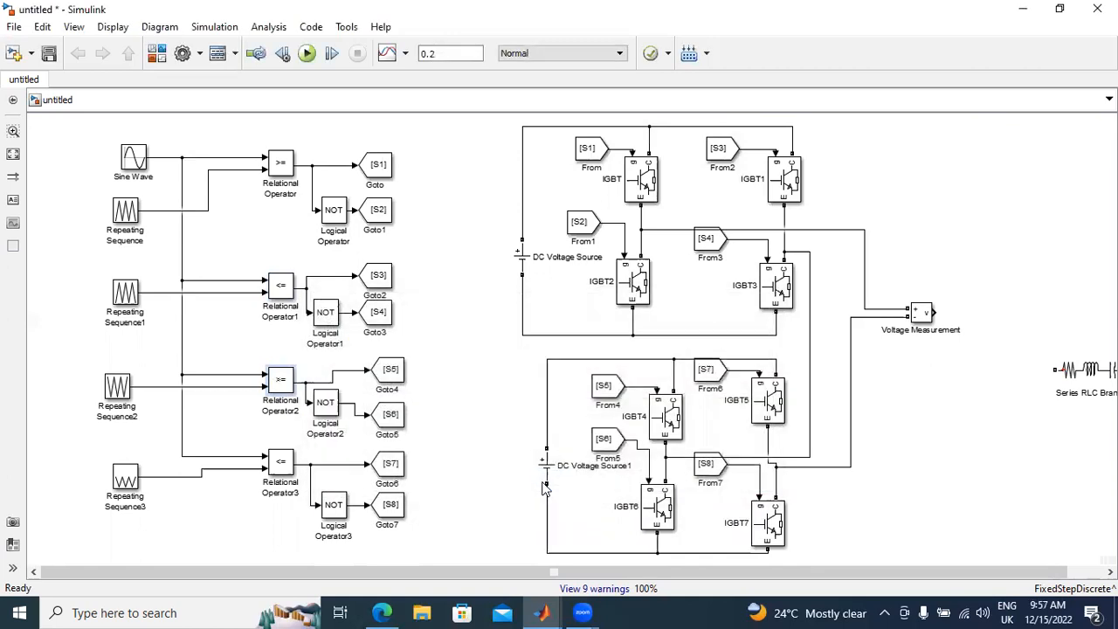
Search the block library for powerg, add the powergui block to the model and place it above the Voltage Measurement block.
{"action": "left_click", "coordinate": [156, 53]}
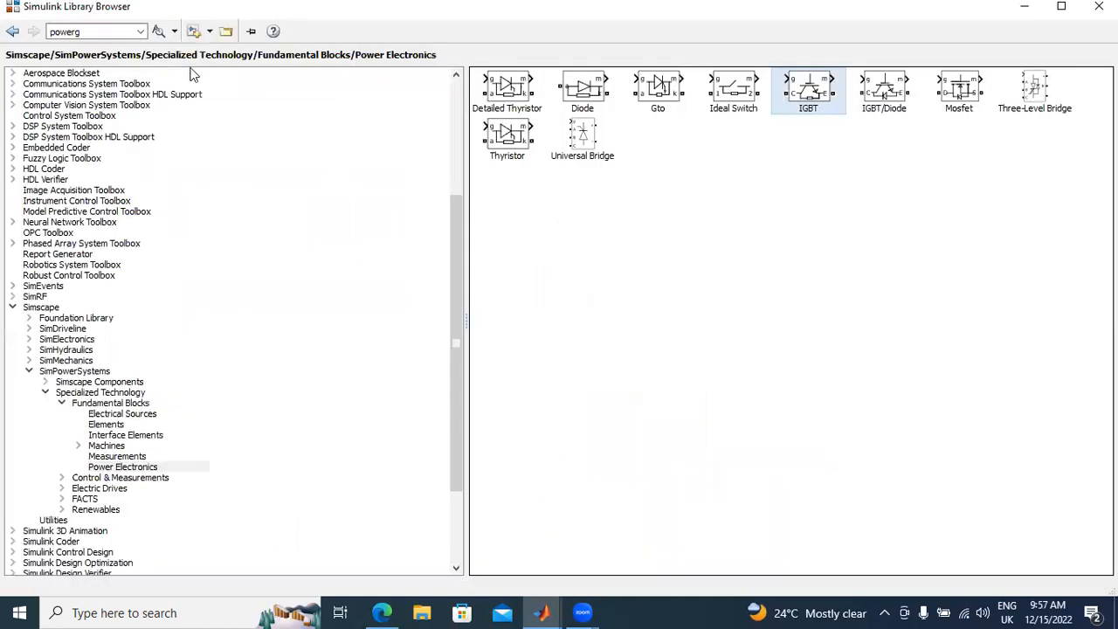
{"action": "left_click", "coordinate": [158, 32]}
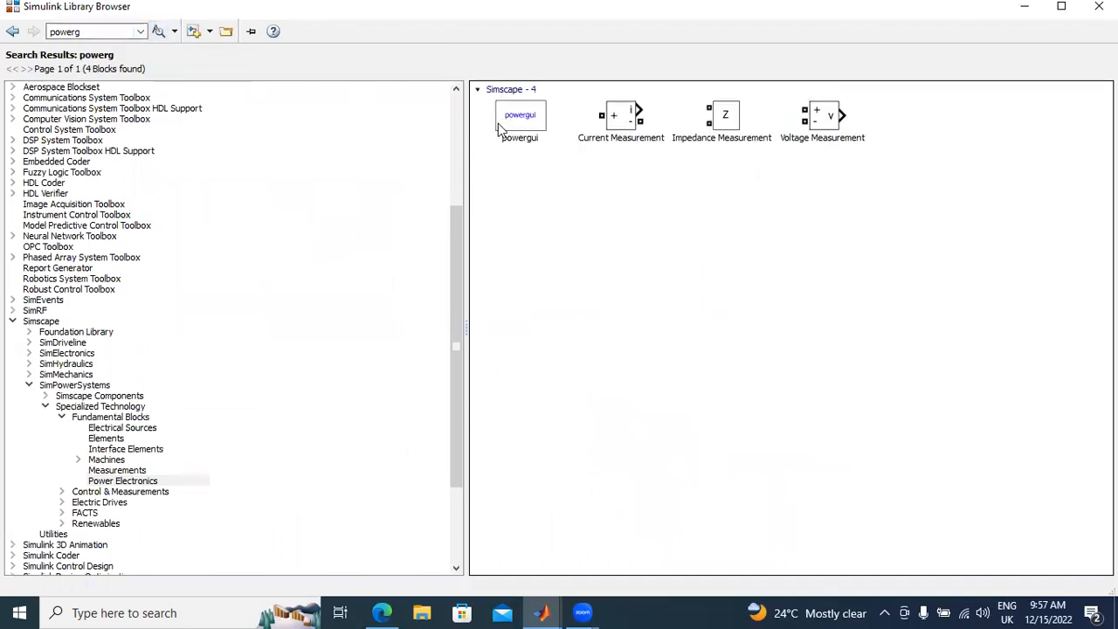
{"action": "right_click", "coordinate": [509, 127]}
{"action": "left_click", "coordinate": [650, 539]}
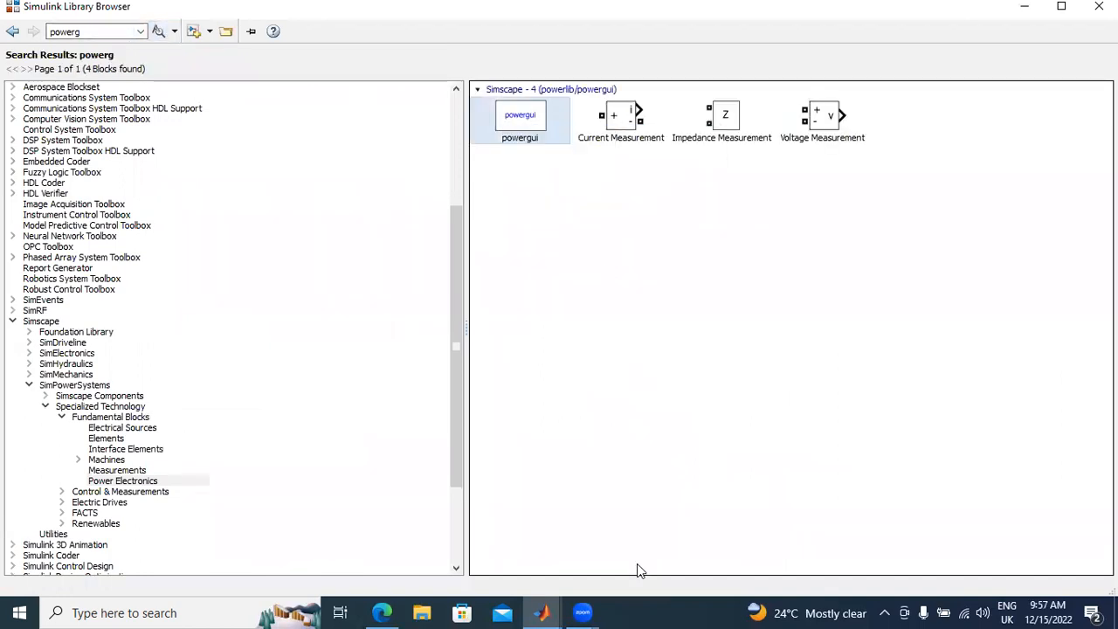
{"action": "left_click", "coordinate": [542, 612]}
{"action": "left_click", "coordinate": [539, 535]}
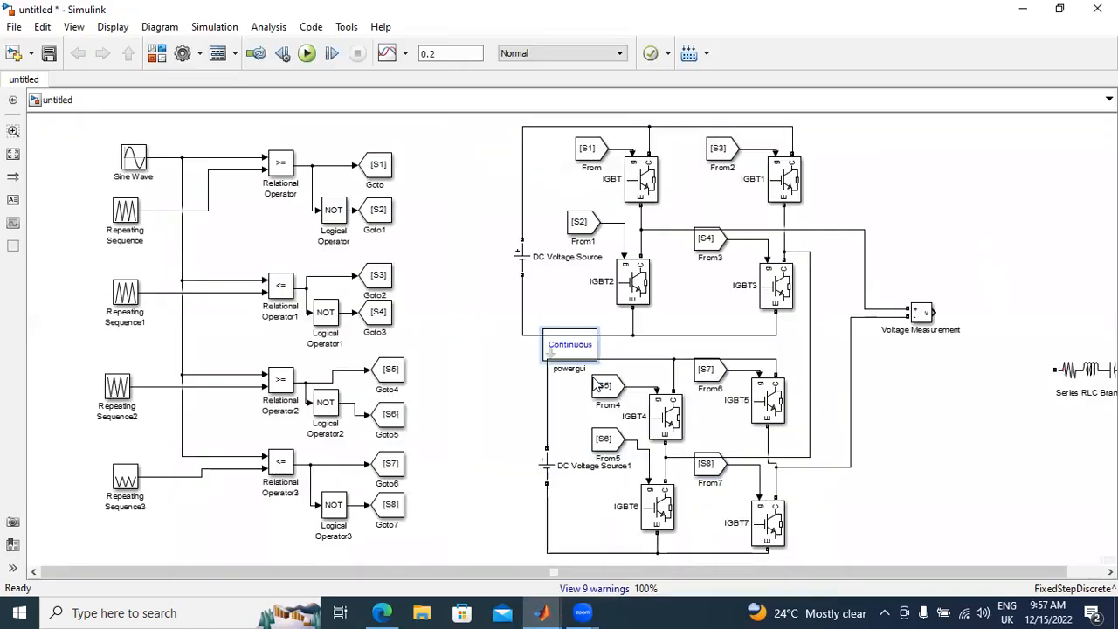
{"action": "left_click_drag", "start_coordinate": [571, 347], "coordinate": [996, 203]}
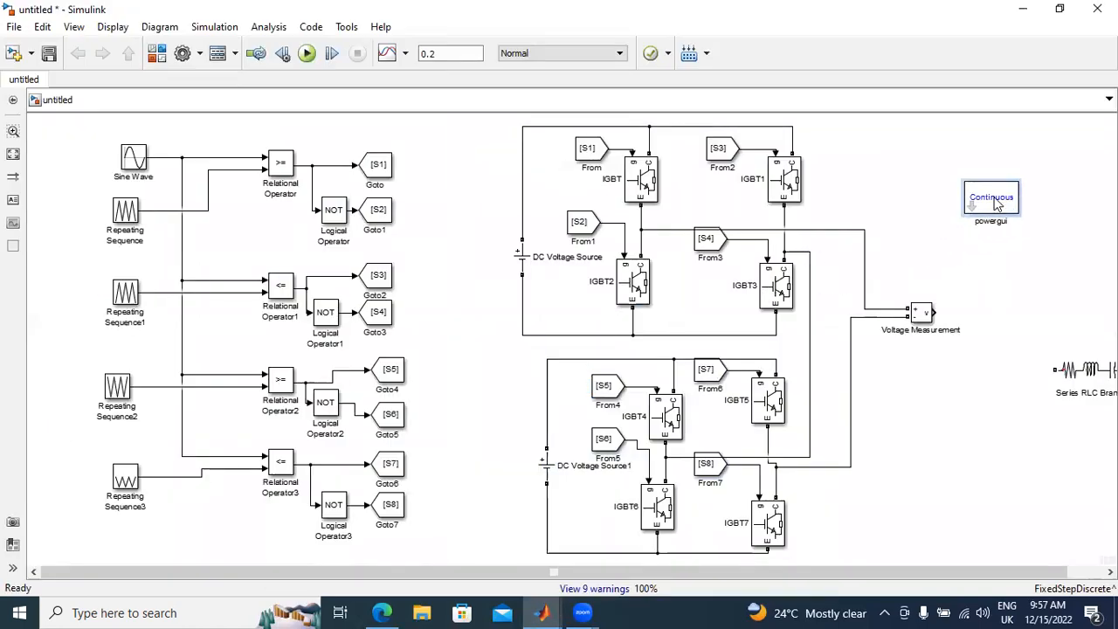
Add a Scope from the Commonly Used Blocks library and connect it to the Voltage Measurement output.
{"action": "left_click", "coordinate": [217, 54]}
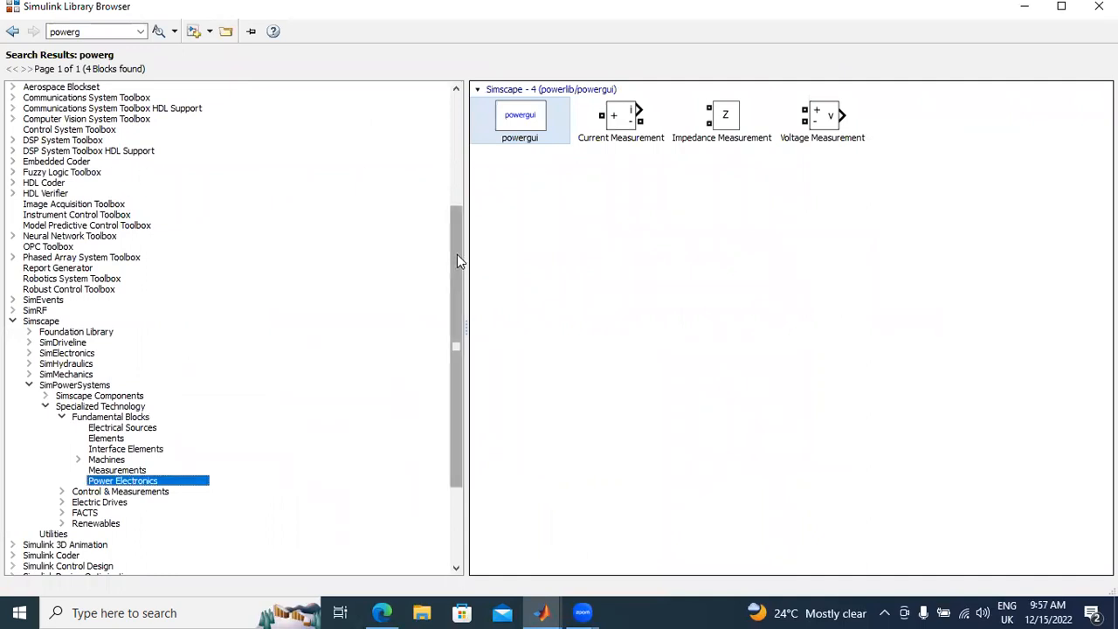
{"action": "left_click_drag", "start_coordinate": [457, 254], "coordinate": [457, 131]}
{"action": "left_click", "coordinate": [105, 97]}
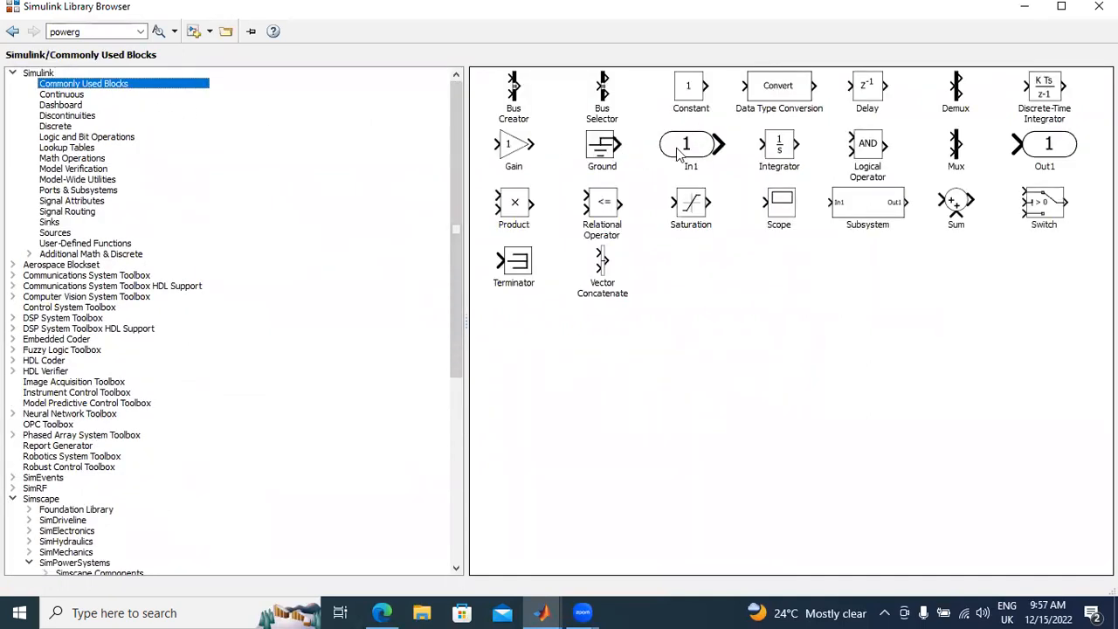
{"action": "left_click", "coordinate": [772, 207]}
{"action": "right_click", "coordinate": [773, 209]}
{"action": "left_click", "coordinate": [817, 217]}
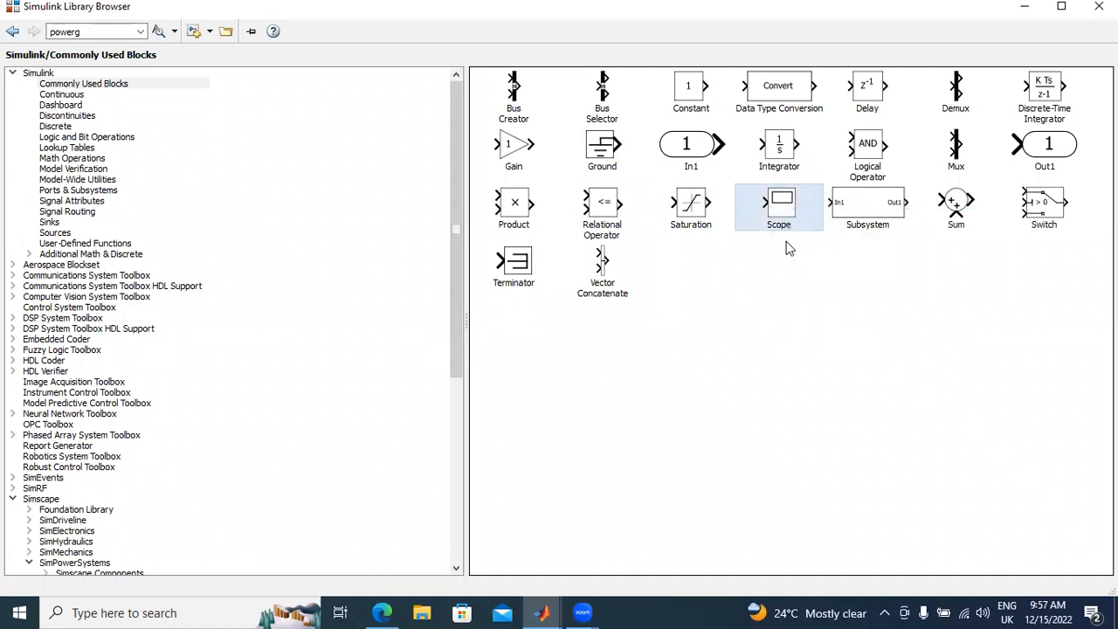
{"action": "mouse_move", "coordinate": [546, 611]}
{"action": "left_click", "coordinate": [558, 561]}
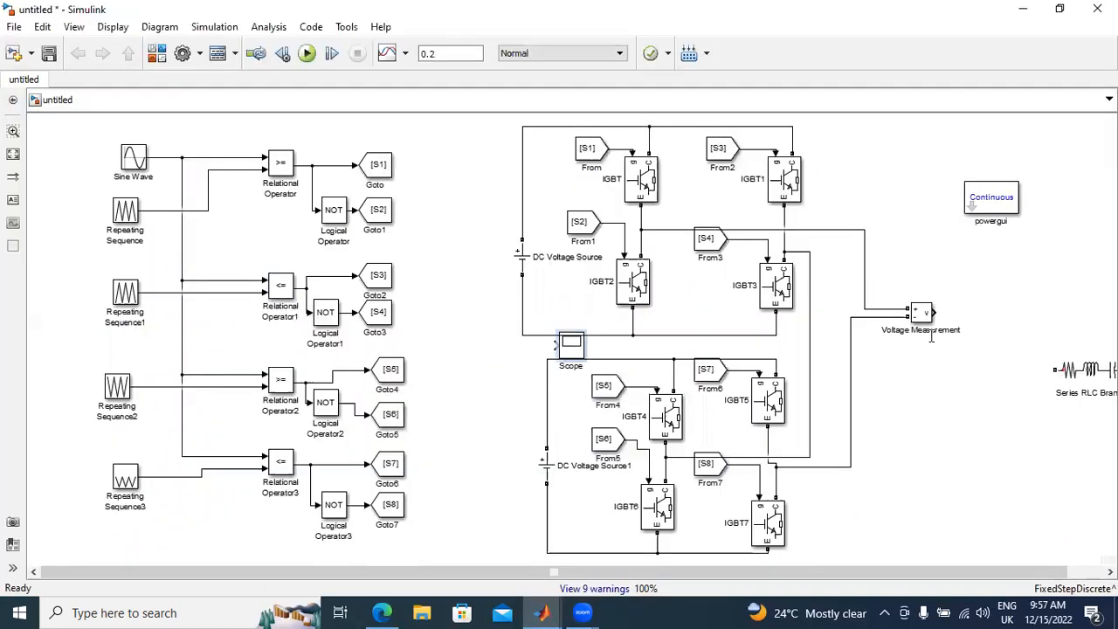
{"action": "left_click_drag", "start_coordinate": [575, 349], "coordinate": [983, 320]}
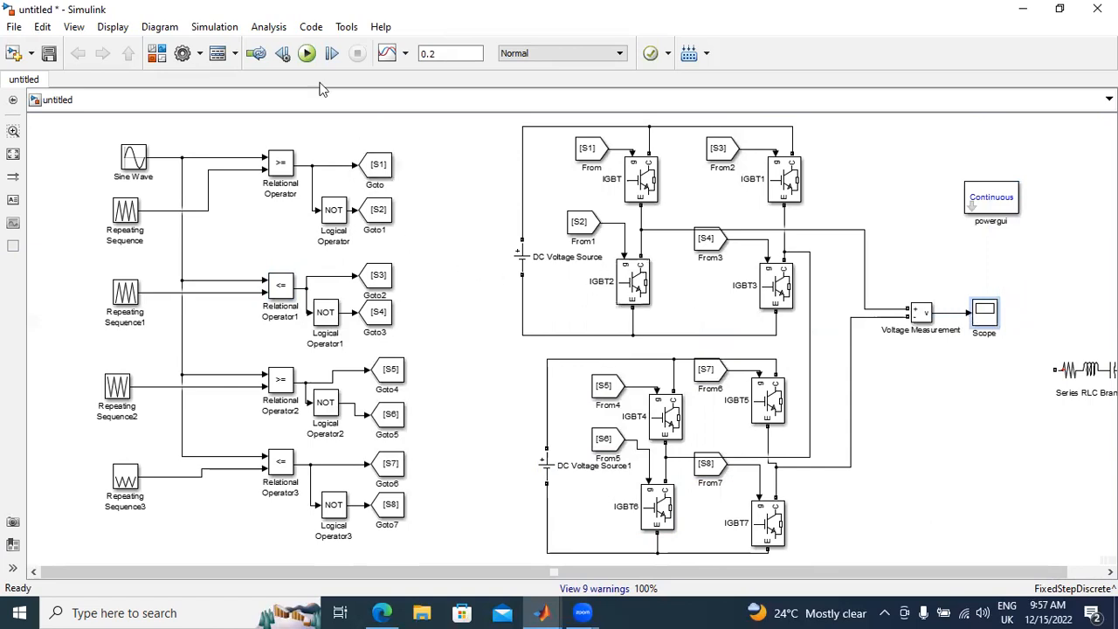
Run the simulation and open the Scope to view the inverter's output voltage waveform.
{"action": "left_click", "coordinate": [307, 53]}
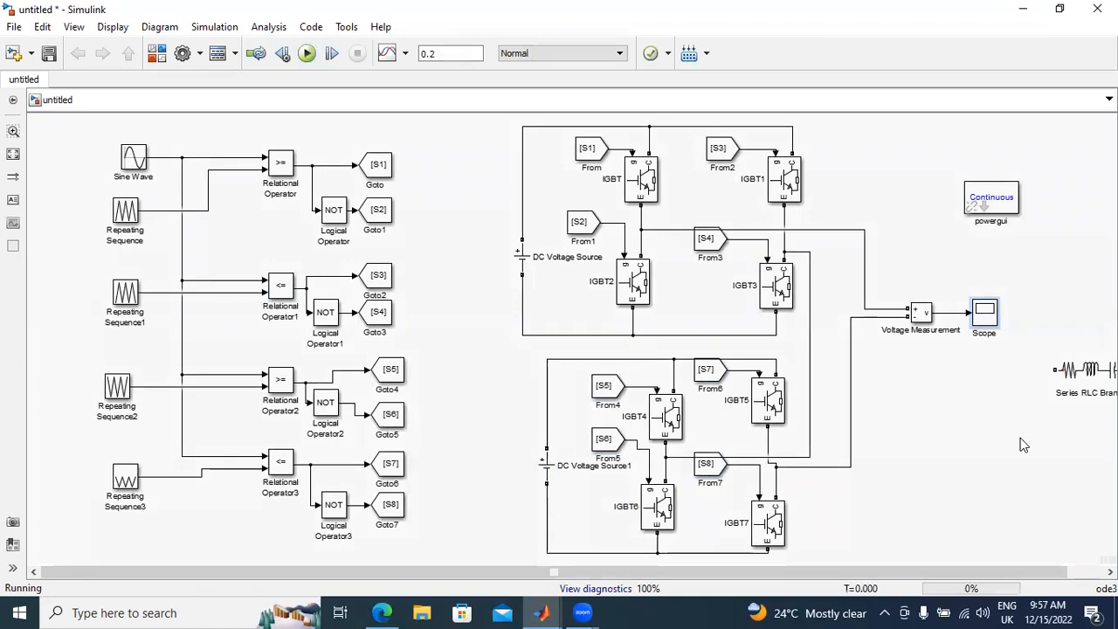
{"action": "double_click", "coordinate": [985, 314]}
{"action": "left_click", "coordinate": [367, 263]}
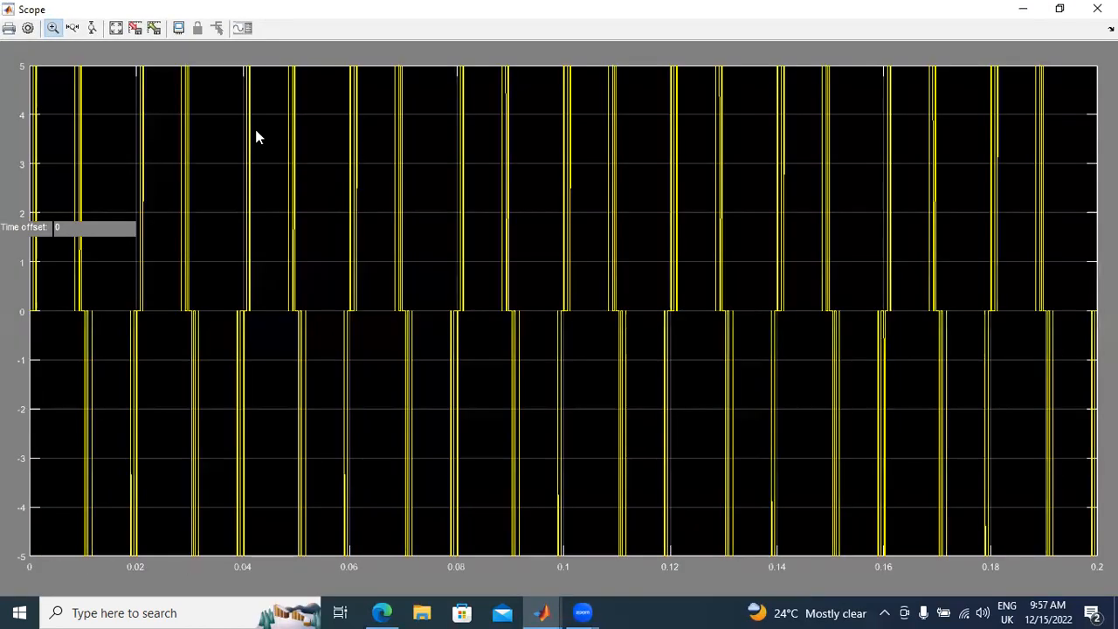
Autoscale the Scope axes to view the full output voltage waveform, and close the Scope.
{"action": "left_click", "coordinate": [118, 28]}
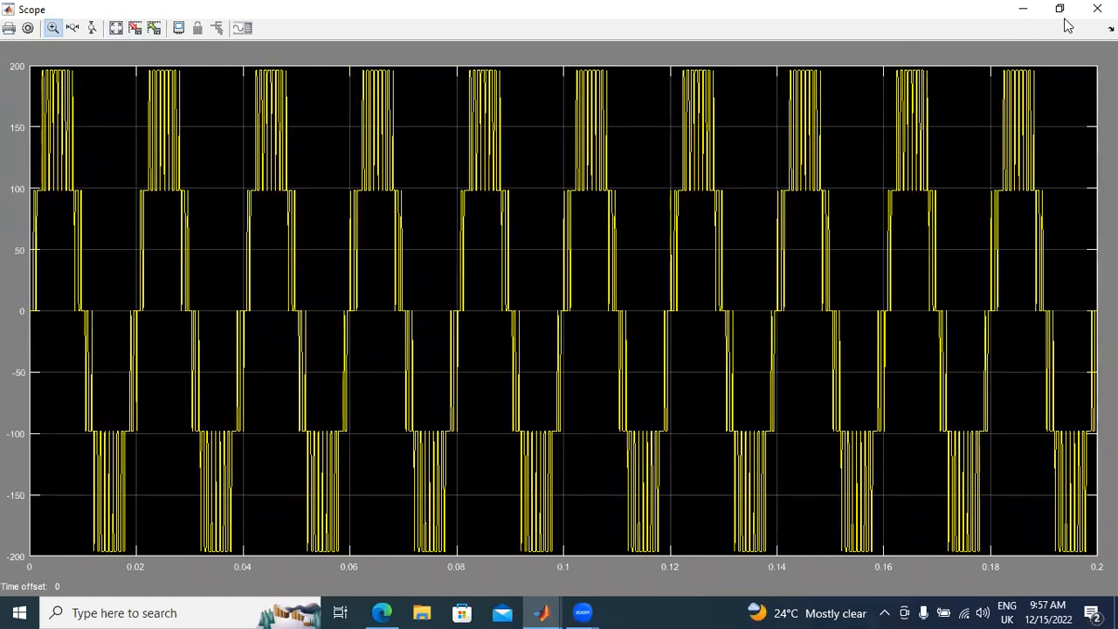
{"action": "left_click", "coordinate": [1097, 9]}
Set the amplitude of the DC Voltage Source feeding the upper H-bridge to 200 V.
{"action": "left_click", "coordinate": [523, 257]}
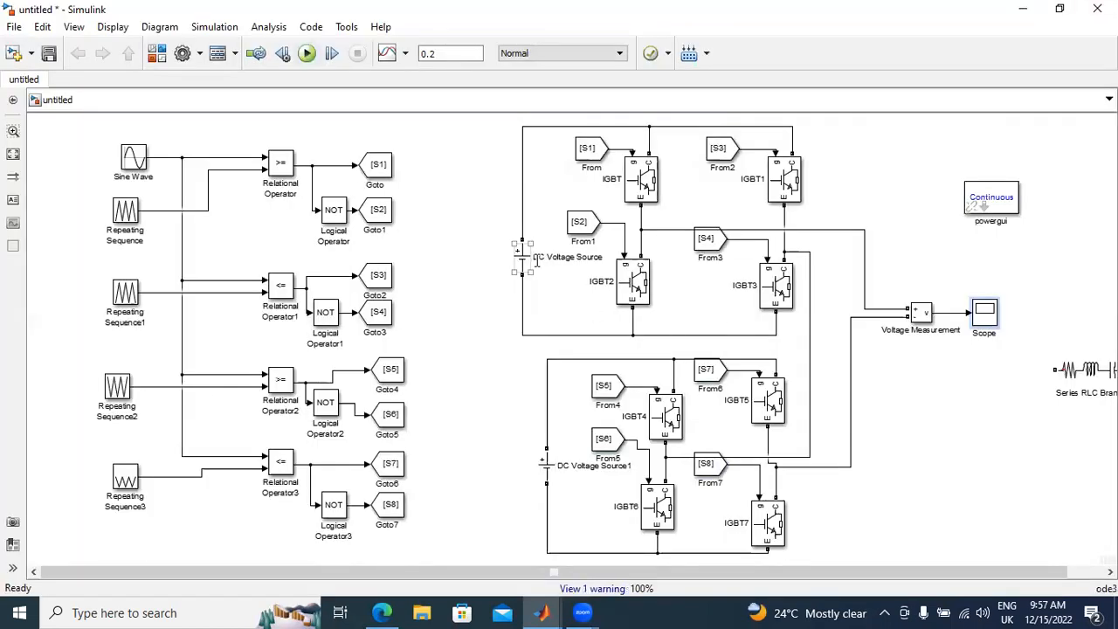
{"action": "double_click", "coordinate": [527, 266]}
{"action": "key", "text": "BackSpace"}
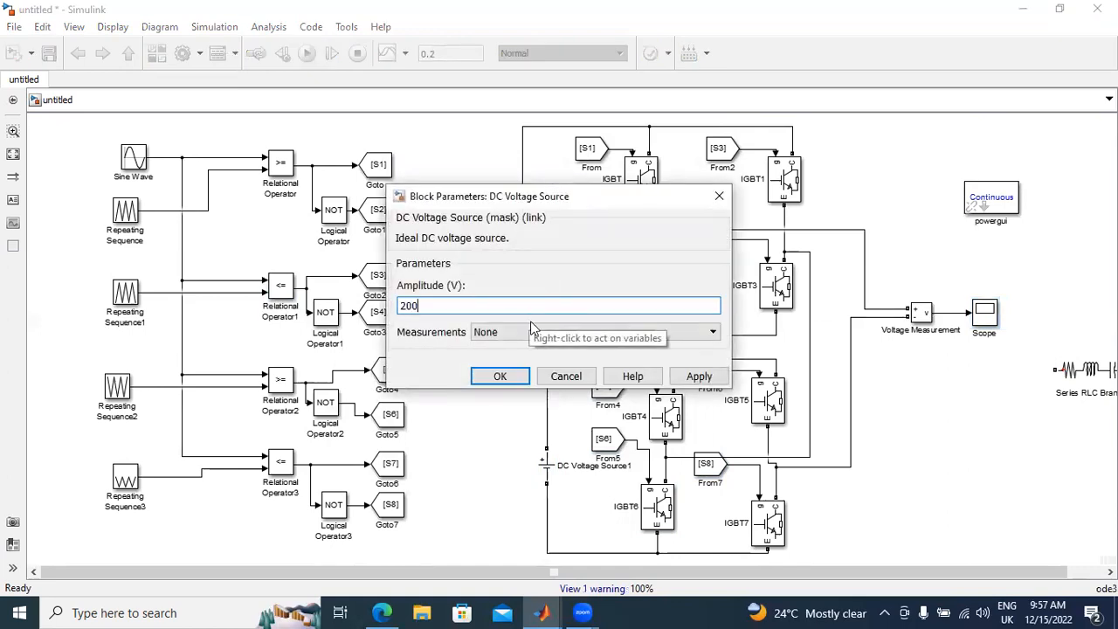
{"action": "left_click", "coordinate": [699, 375]}
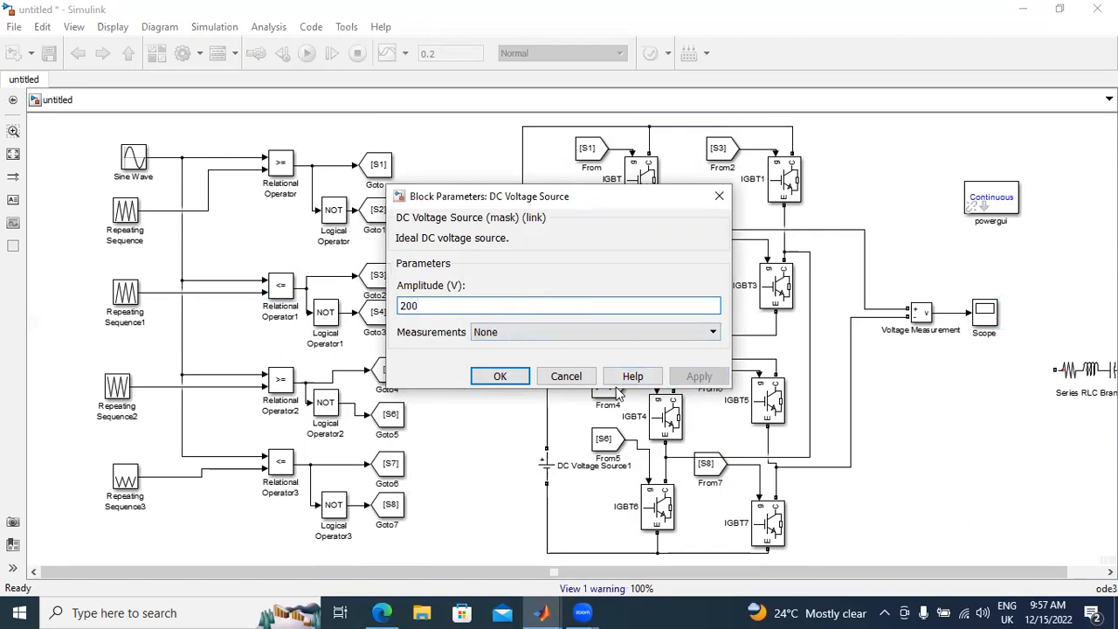
{"action": "left_click", "coordinate": [500, 375]}
Set the amplitude of DC Voltage Source1 feeding the lower H-bridge to 200 V.
{"action": "double_click", "coordinate": [546, 465]}
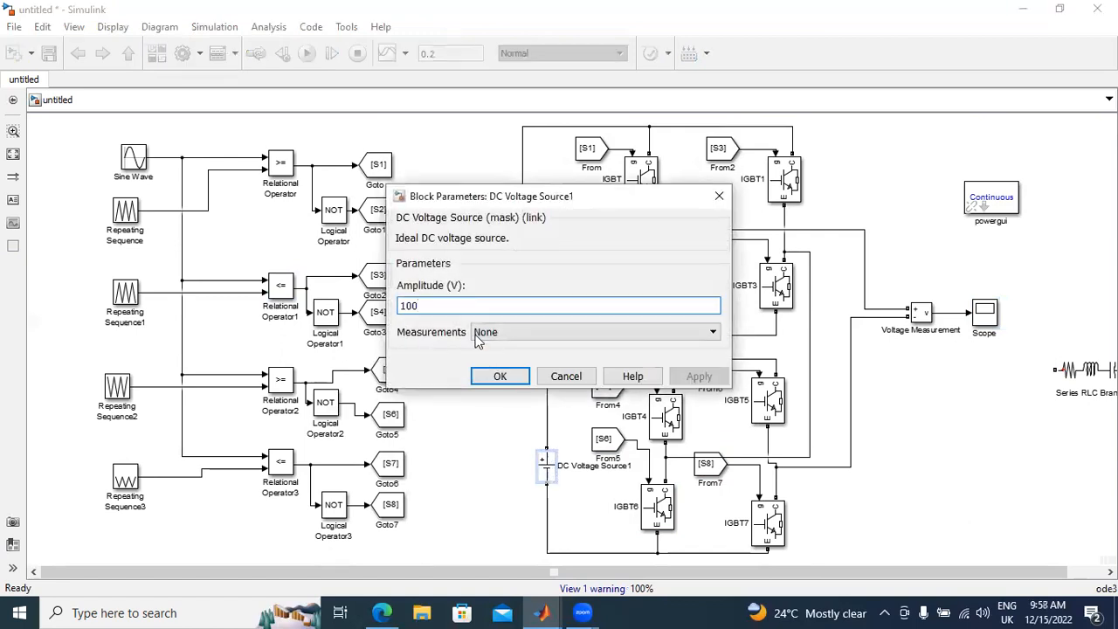
{"action": "key", "text": "BackSpace"}
{"action": "key", "text": "BackSpace"}
{"action": "type", "text": "00"}
{"action": "left_click", "coordinate": [699, 376]}
{"action": "left_click", "coordinate": [500, 376]}
Run the simulation and examine the autoscaled output voltage waveform in the Scope.
{"action": "left_click", "coordinate": [307, 53]}
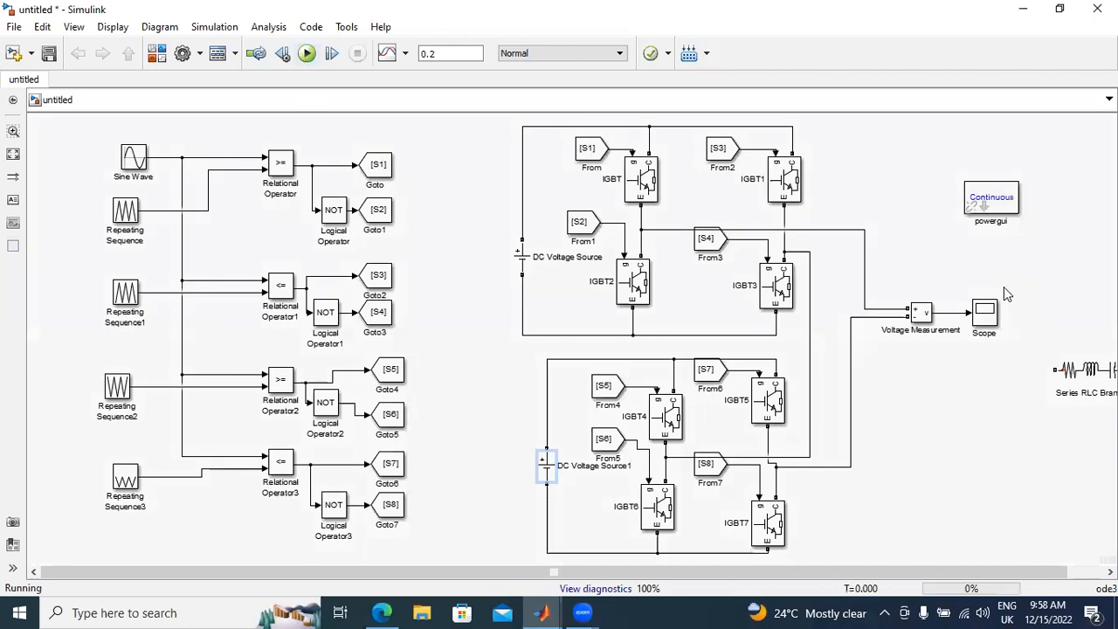
{"action": "double_click", "coordinate": [985, 311]}
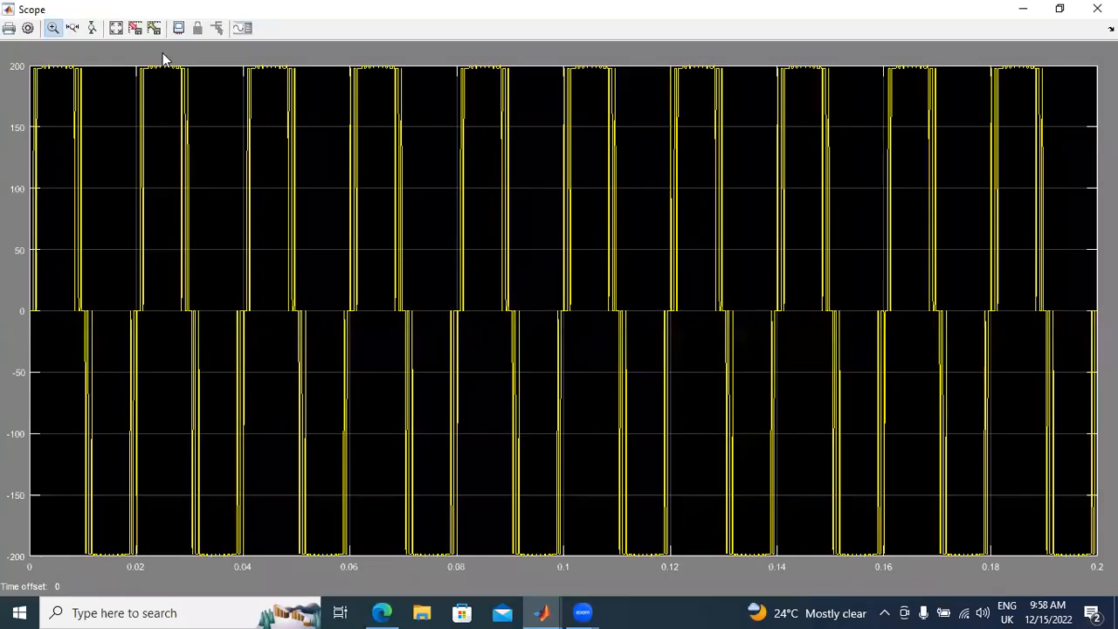
{"action": "left_click", "coordinate": [118, 28]}
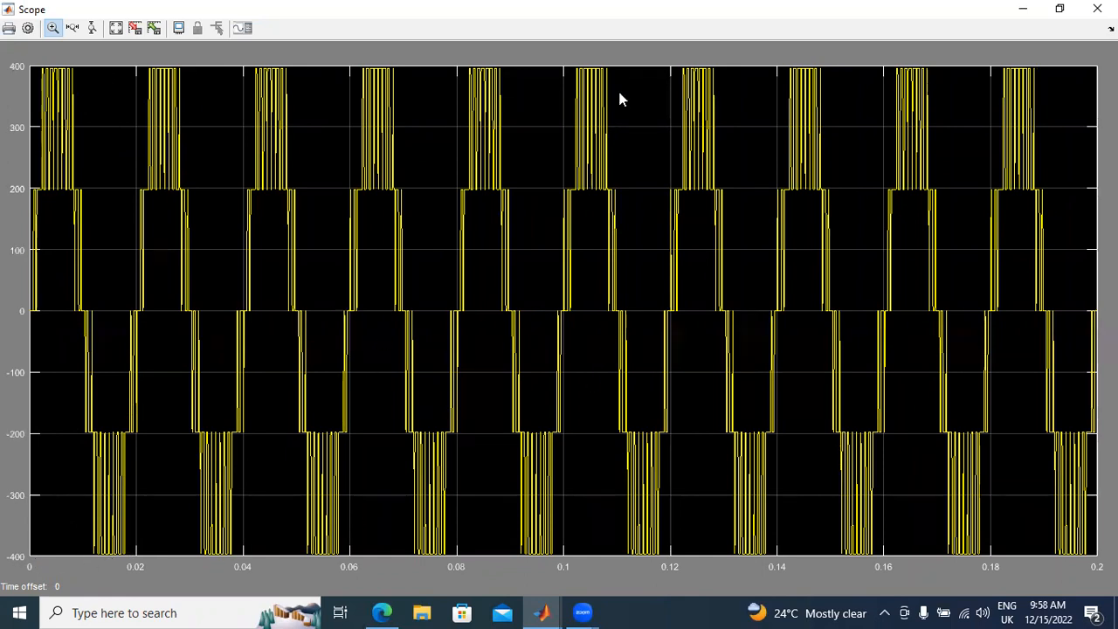
{"action": "left_click", "coordinate": [1098, 8]}
Move the Series RLC Branch below the Voltage Measurement block and set its branch type to R.
{"action": "left_click_drag", "start_coordinate": [1083, 384], "coordinate": [922, 390]}
{"action": "double_click", "coordinate": [922, 390]}
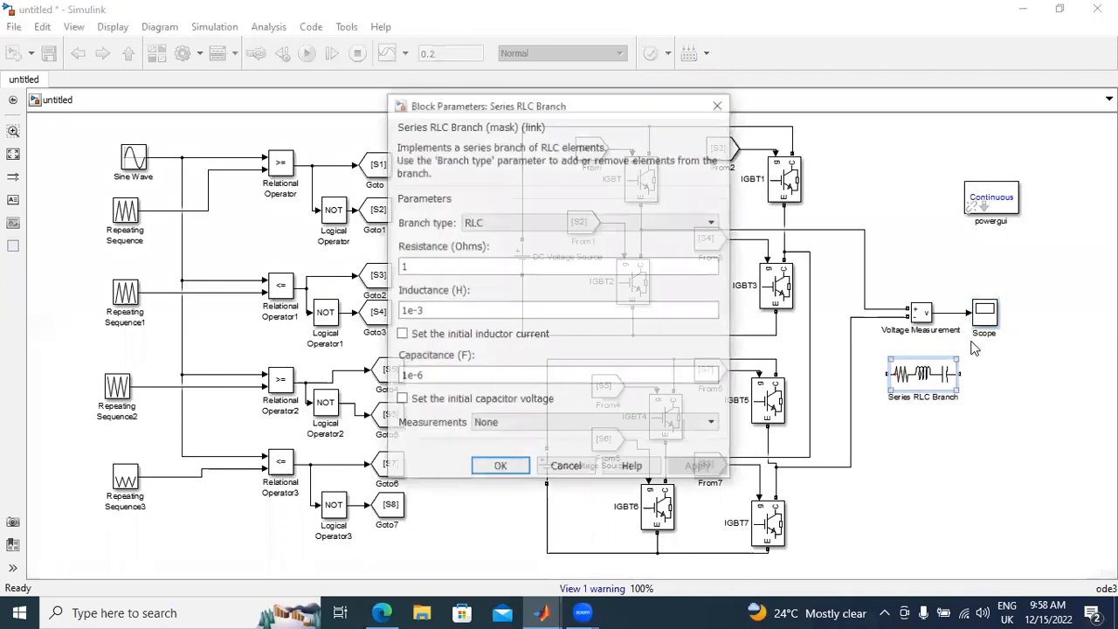
{"action": "left_click", "coordinate": [631, 225]}
{"action": "left_click", "coordinate": [620, 251]}
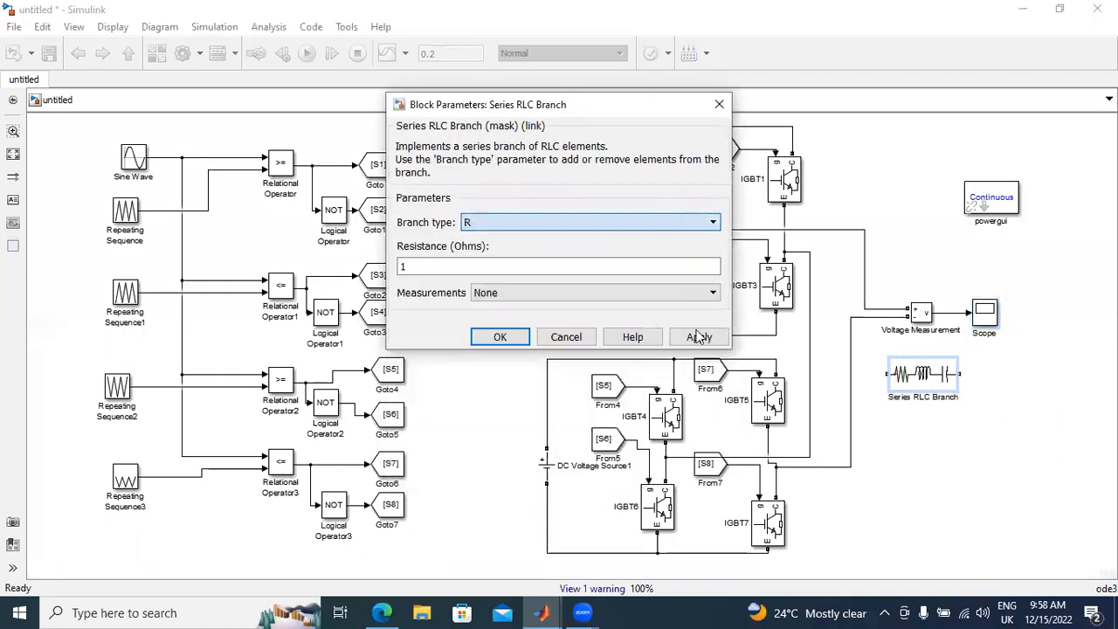
{"action": "left_click", "coordinate": [699, 337]}
{"action": "left_click", "coordinate": [528, 343]}
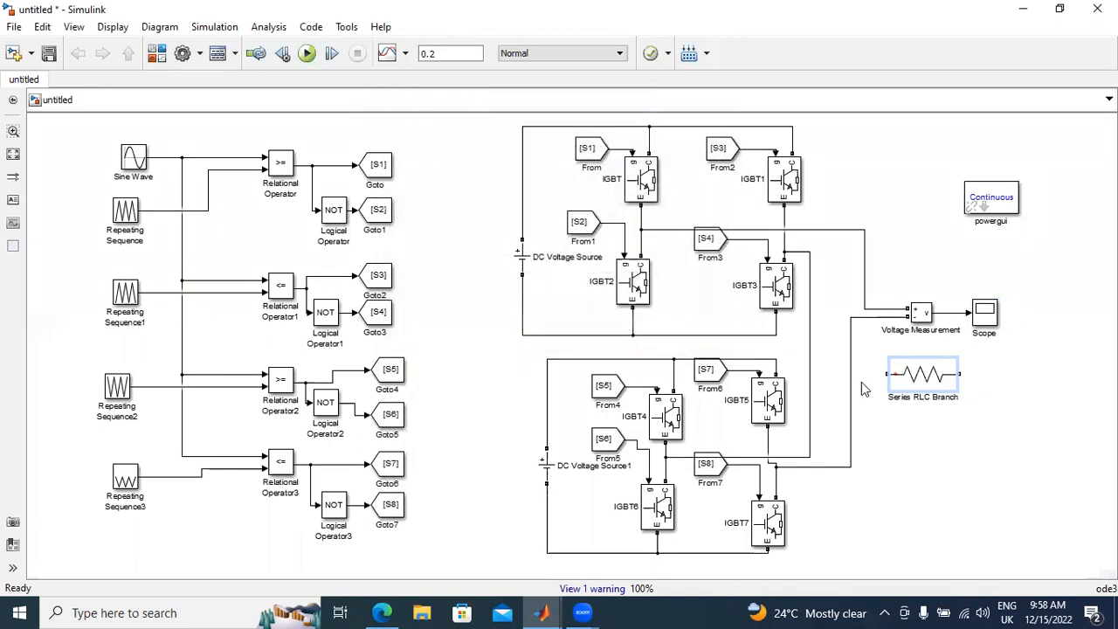
Set the resistance of the Series RLC Branch to 100 ohms.
{"action": "double_click", "coordinate": [923, 375]}
{"action": "left_click", "coordinate": [547, 330]}
{"action": "key", "text": "BackSpace"}
{"action": "type", "text": "100"}
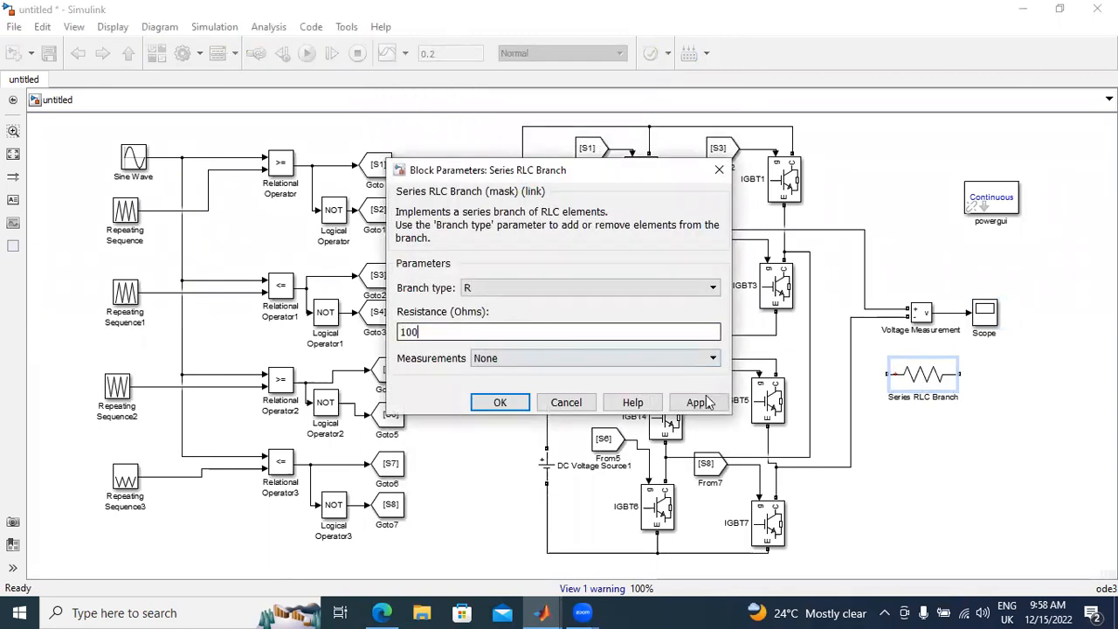
{"action": "left_click", "coordinate": [699, 402]}
{"action": "left_click", "coordinate": [499, 402]}
Rotate the Series RLC Branch upright and connect it across the two inverter output lines ahead of the Voltage Measurement block.
{"action": "left_click_drag", "start_coordinate": [929, 393], "coordinate": [849, 294]}
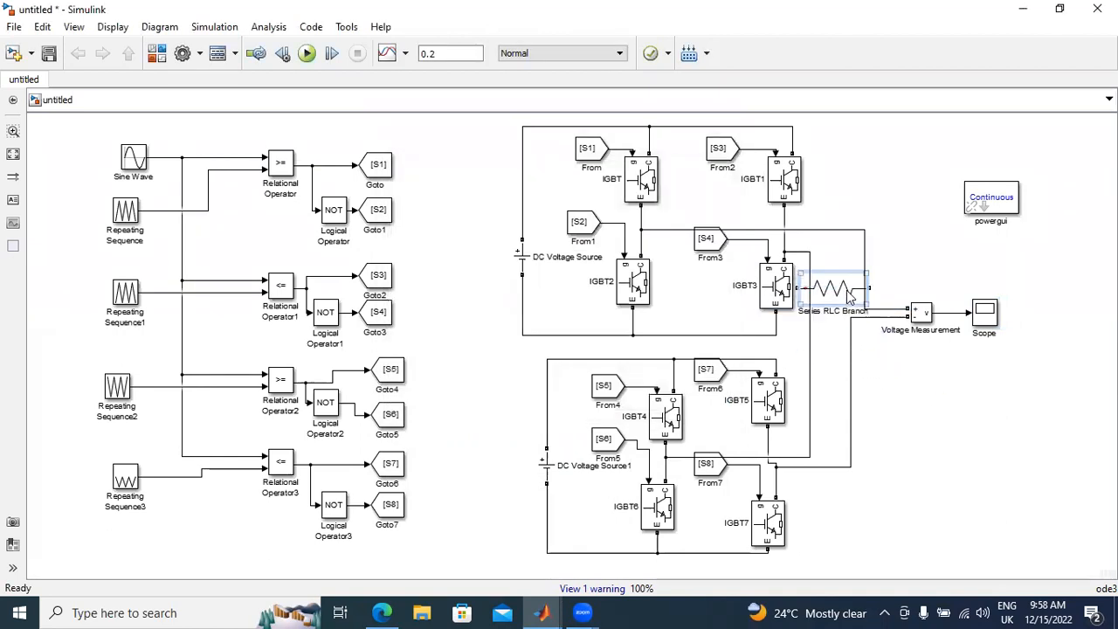
{"action": "key", "text": "ctrl+r"}
{"action": "left_click_drag", "start_coordinate": [833, 254], "coordinate": [833, 231]}
{"action": "left_click", "coordinate": [838, 321]}
{"action": "left_click_drag", "start_coordinate": [833, 324], "coordinate": [851, 337]}
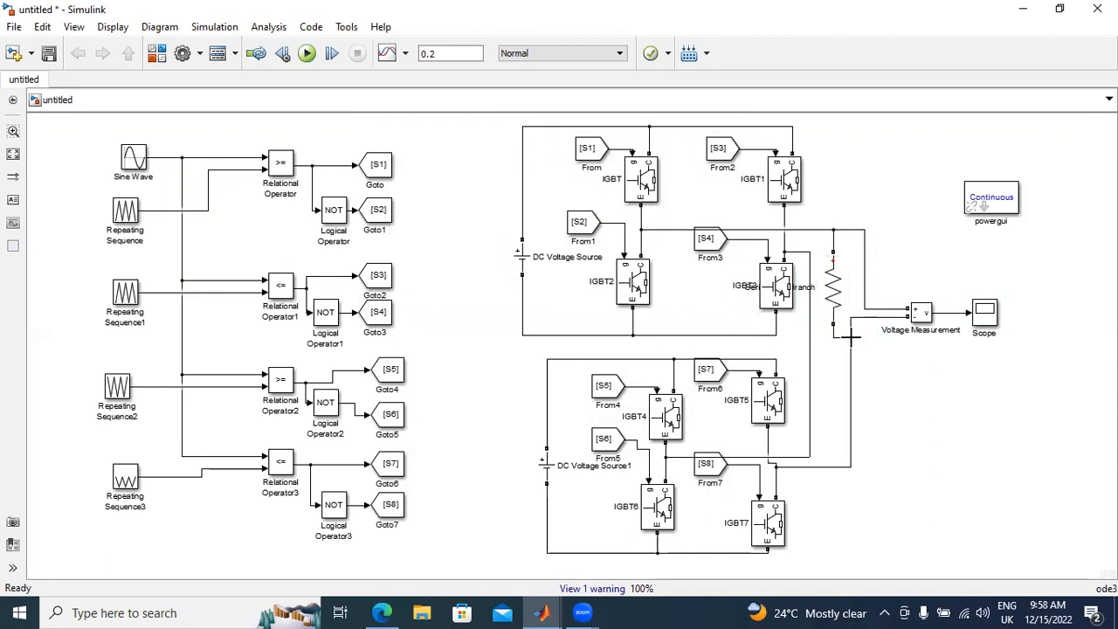
Run the simulation with the resistive load connected and examine the output voltage waveform in the Scope.
{"action": "left_click", "coordinate": [307, 53]}
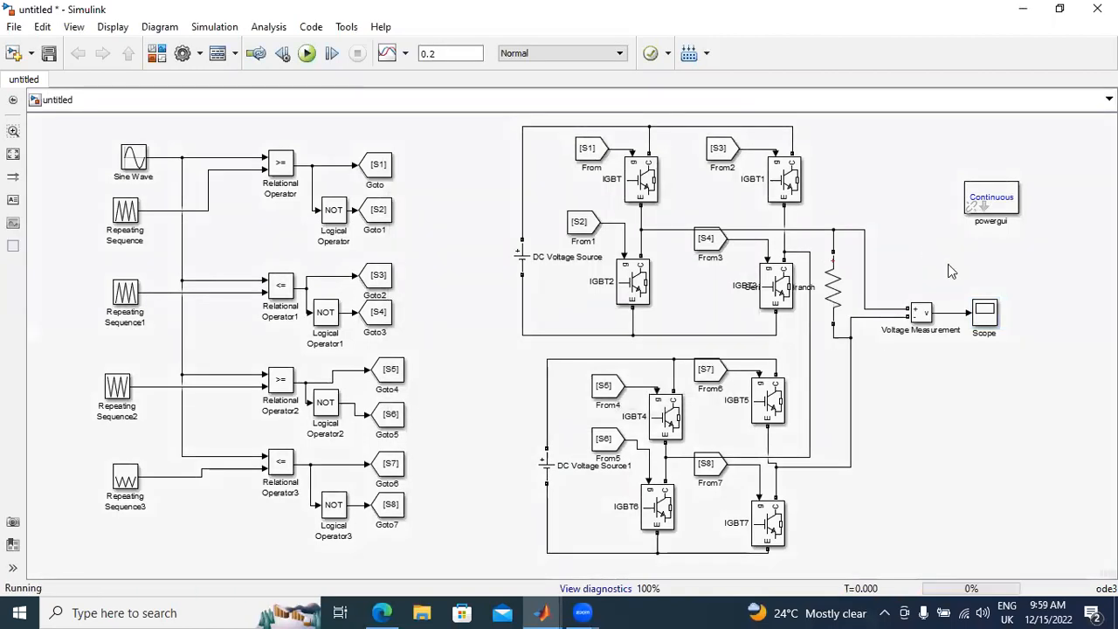
{"action": "double_click", "coordinate": [991, 316]}
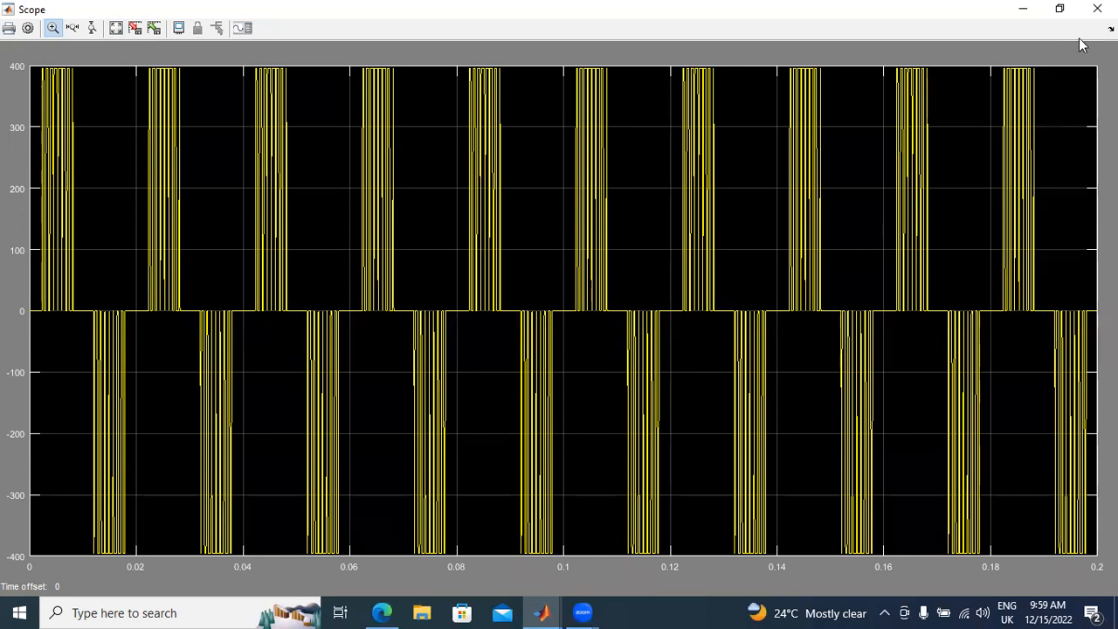
{"action": "left_click", "coordinate": [1098, 9]}
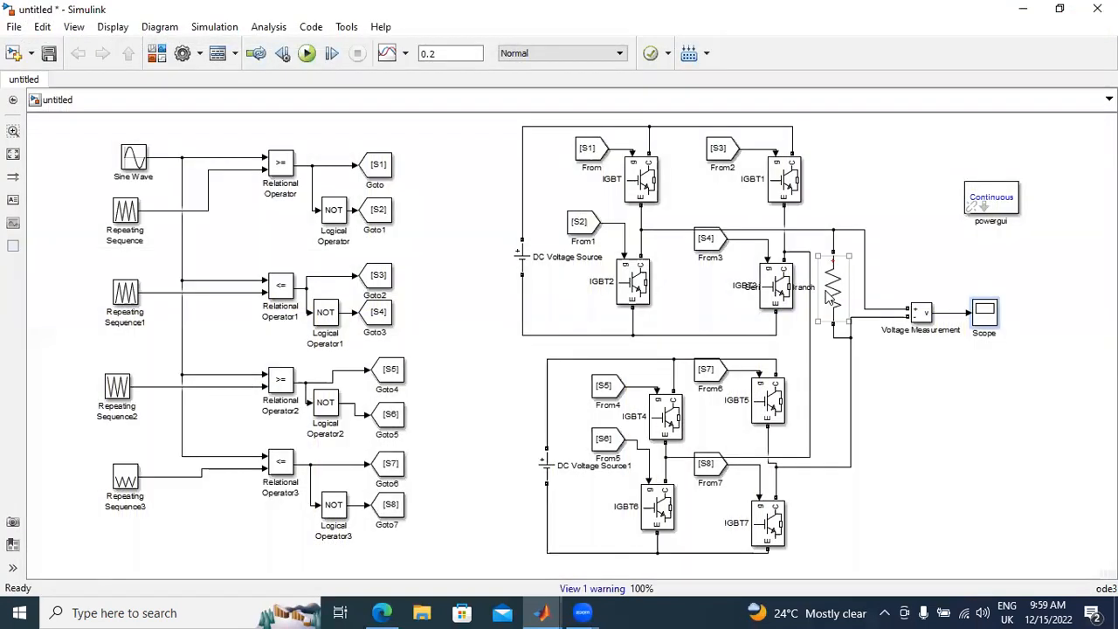
Delete the resistive load branch, then rerun the simulation and check the output voltage in the Scope.
{"action": "key", "text": "Delete"}
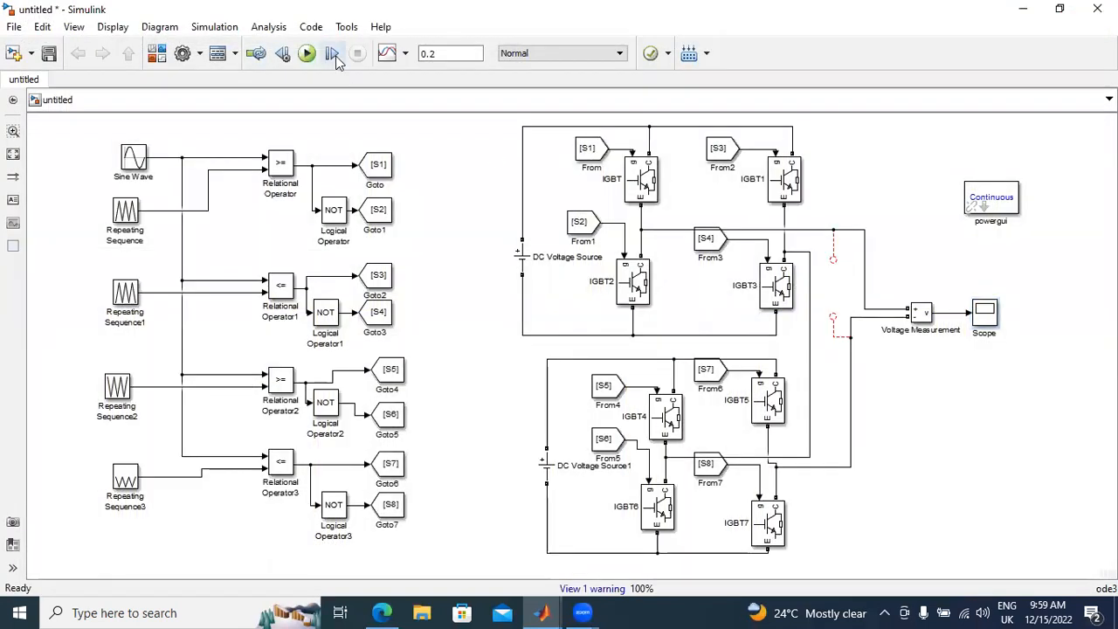
{"action": "left_click", "coordinate": [307, 53]}
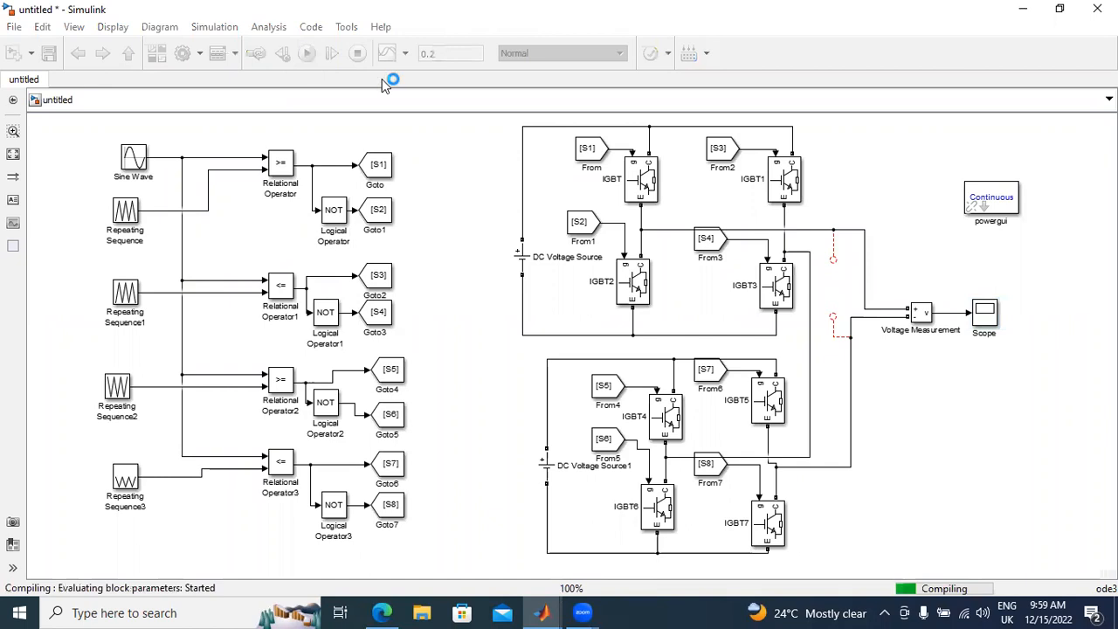
{"action": "double_click", "coordinate": [986, 315]}
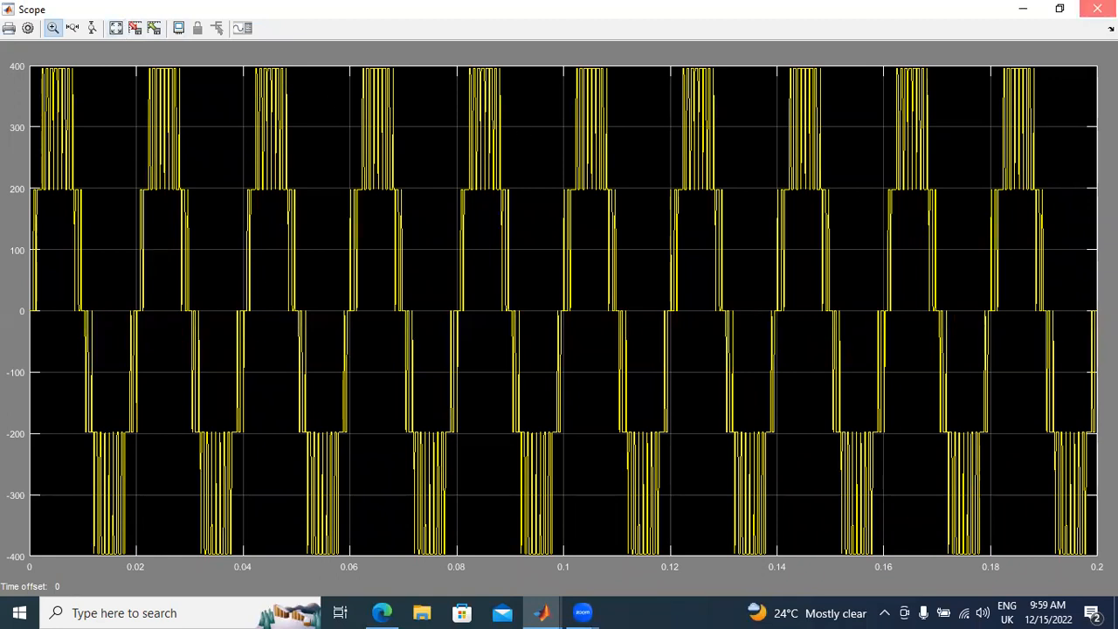
{"action": "left_click", "coordinate": [1098, 8]}
Turn off the limit on the number of data points in the Scope's history parameters.
{"action": "double_click", "coordinate": [985, 316]}
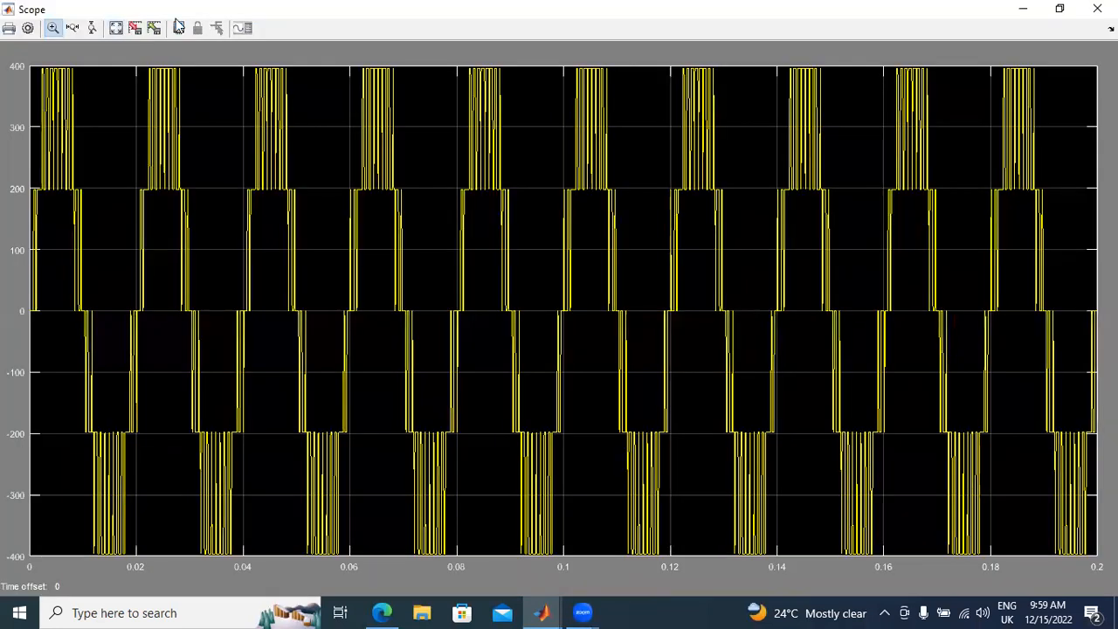
{"action": "left_click", "coordinate": [29, 30]}
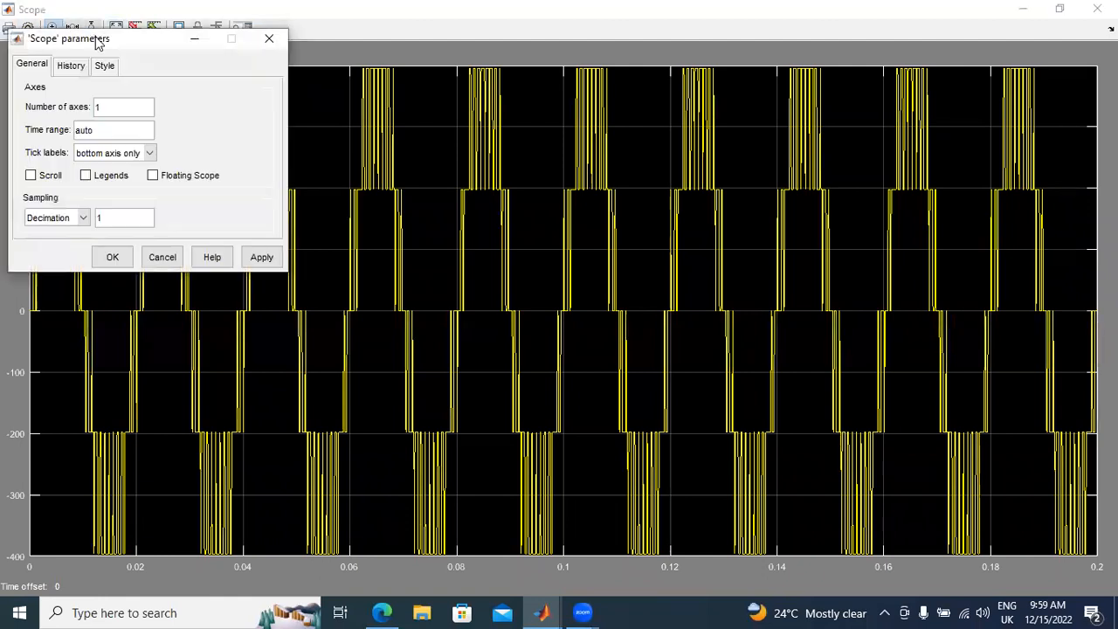
{"action": "left_click", "coordinate": [68, 68]}
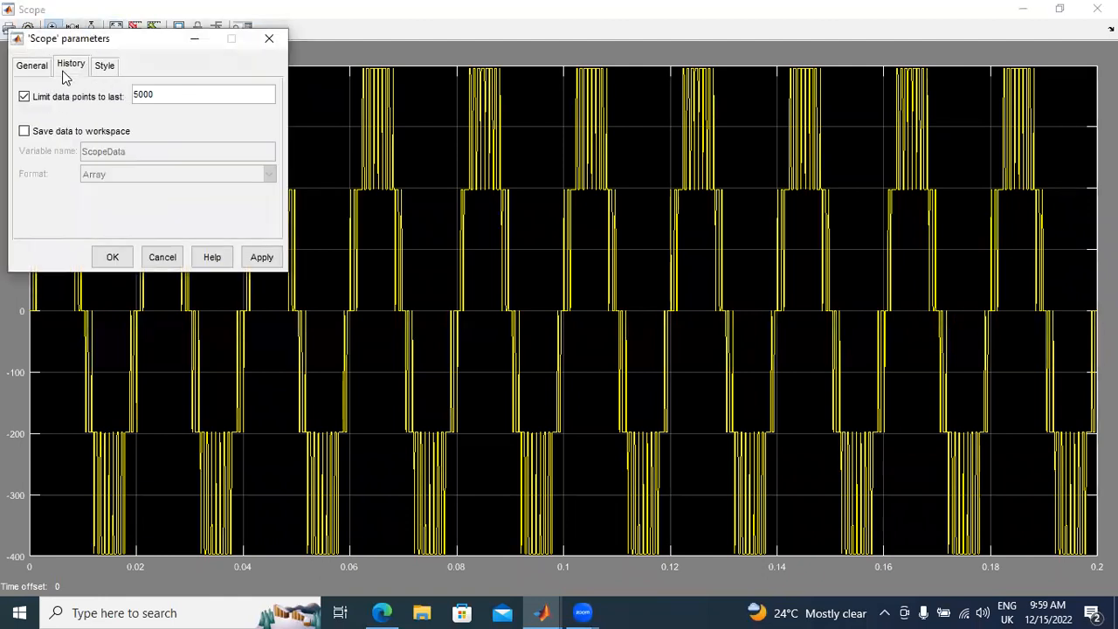
{"action": "left_click", "coordinate": [25, 97]}
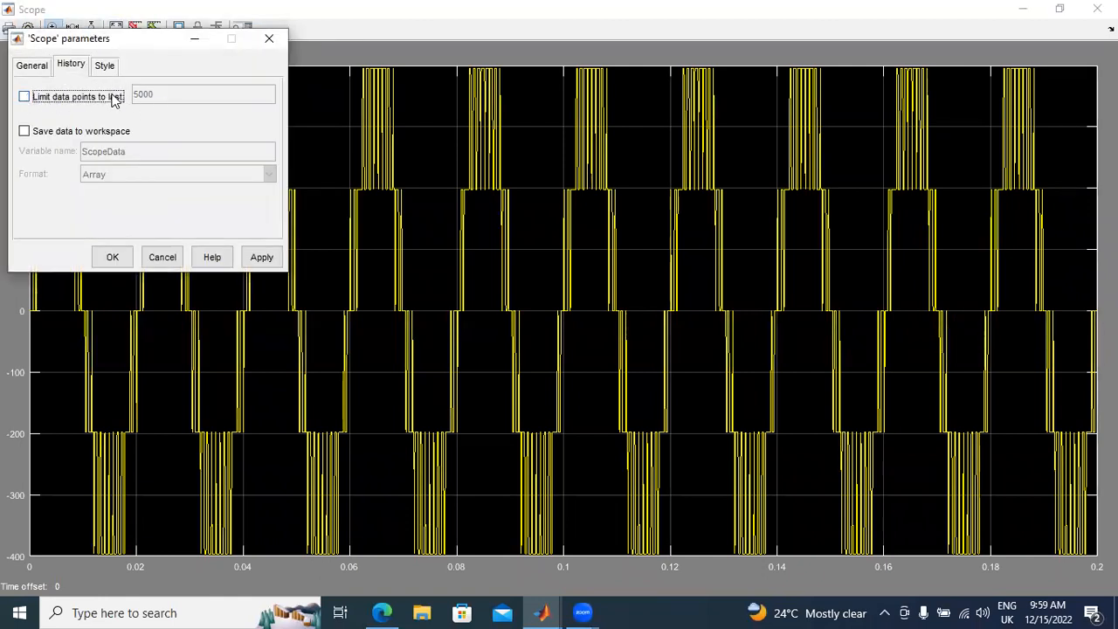
{"action": "left_click", "coordinate": [33, 67]}
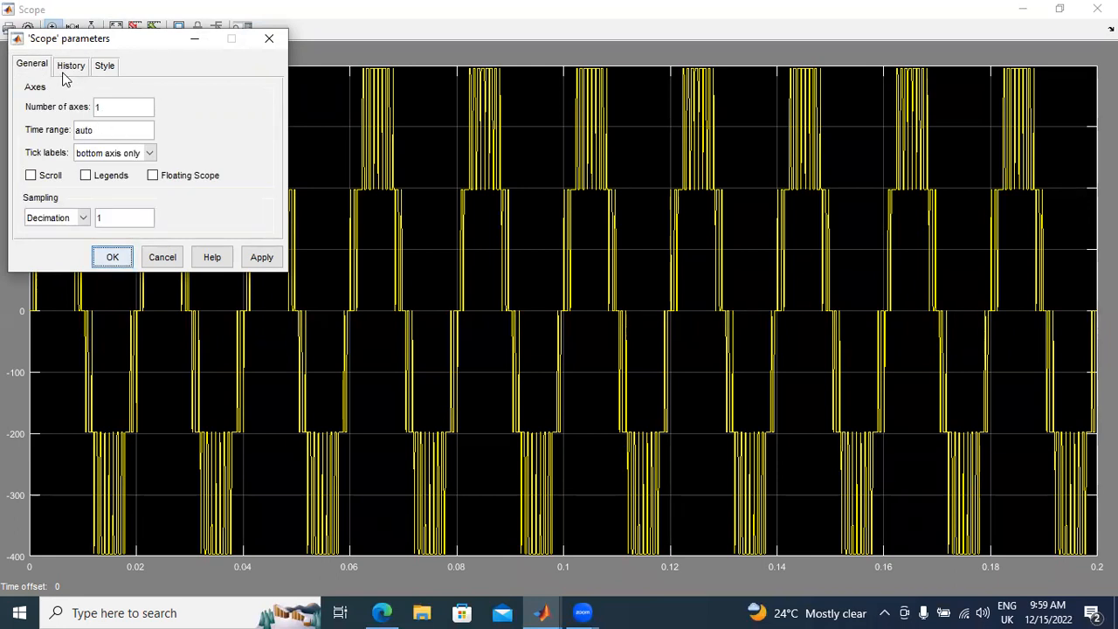
Enable saving the Scope data to the workspace with the variable name VO.
{"action": "left_click", "coordinate": [70, 67]}
{"action": "left_click", "coordinate": [53, 132]}
{"action": "left_click_drag", "start_coordinate": [149, 154], "coordinate": [49, 158]}
{"action": "type", "text": "VO"}
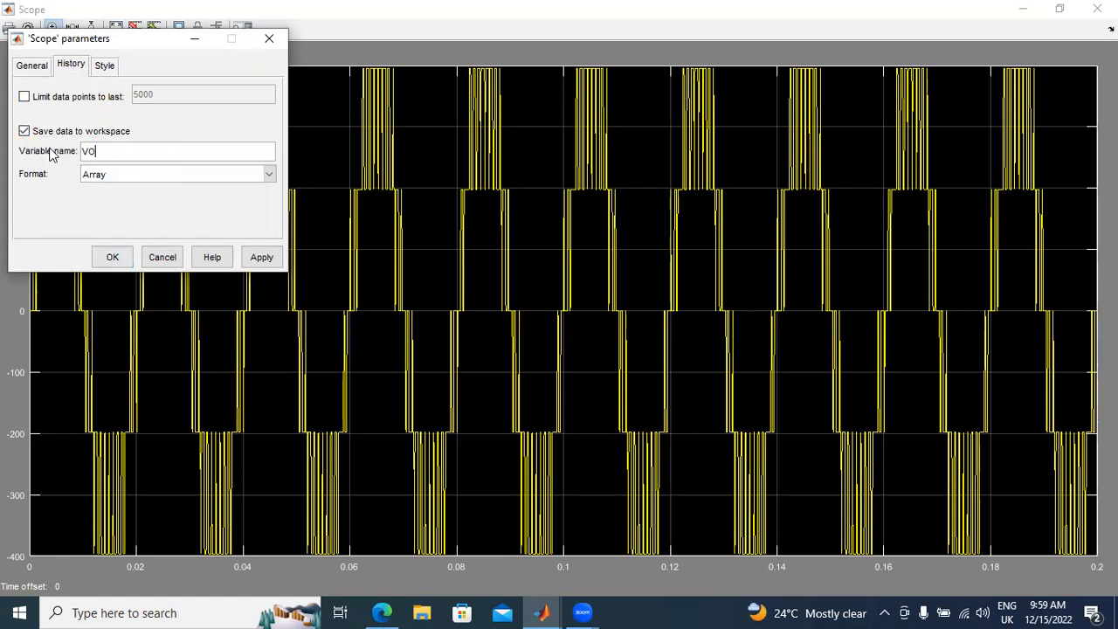
{"action": "left_click", "coordinate": [265, 257]}
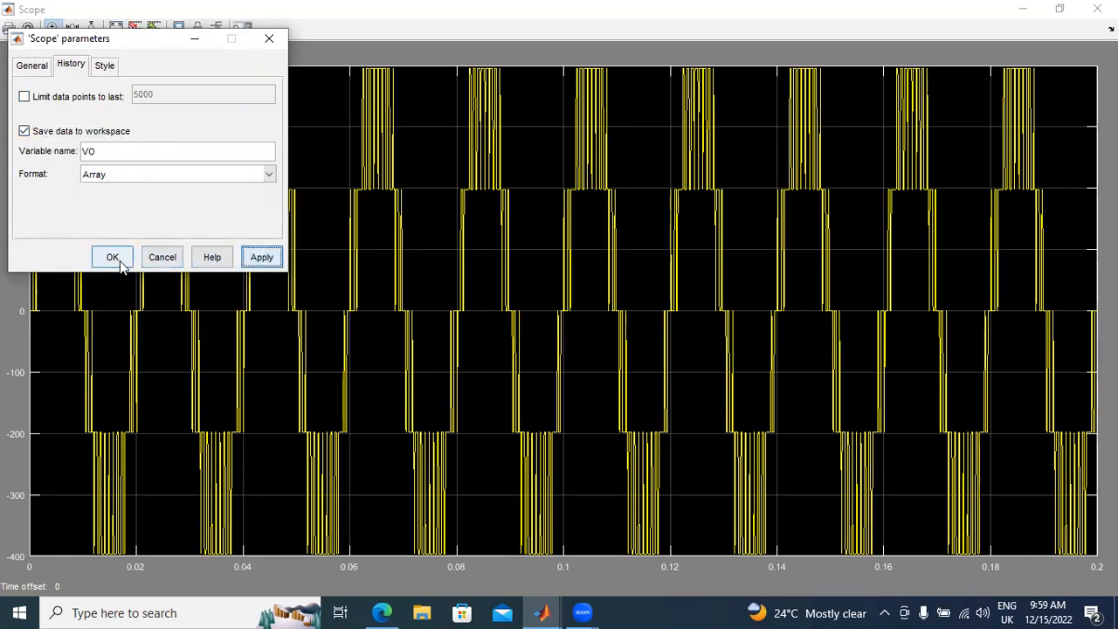
Set the Scope's saved data format to Structure with time and rerun the simulation.
{"action": "left_click", "coordinate": [198, 173]}
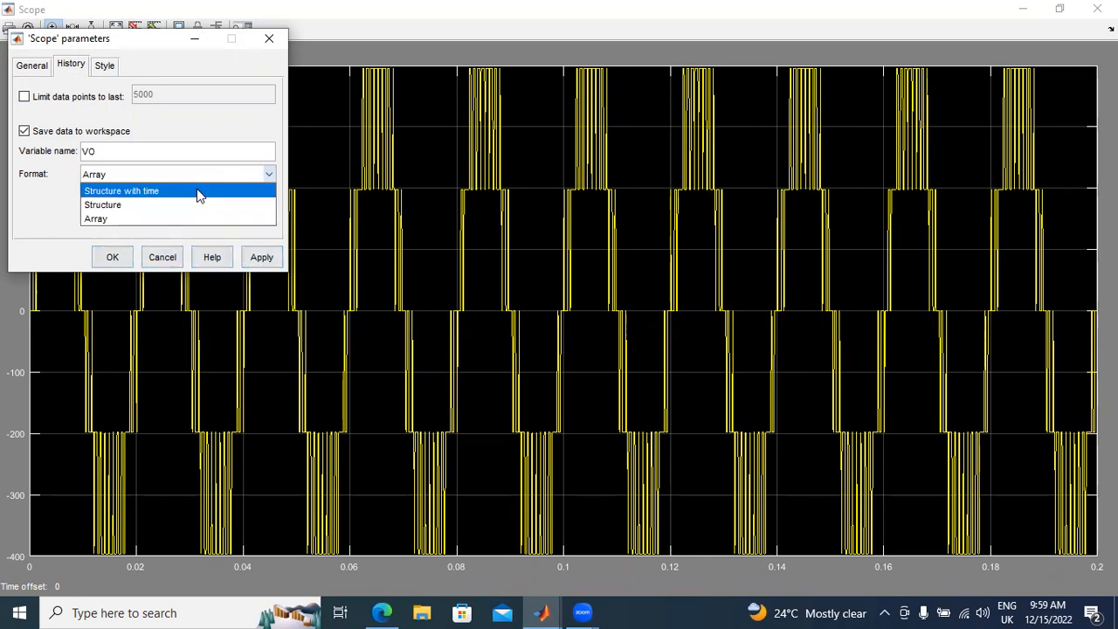
{"action": "left_click", "coordinate": [120, 193]}
{"action": "left_click", "coordinate": [260, 257]}
{"action": "left_click", "coordinate": [110, 257]}
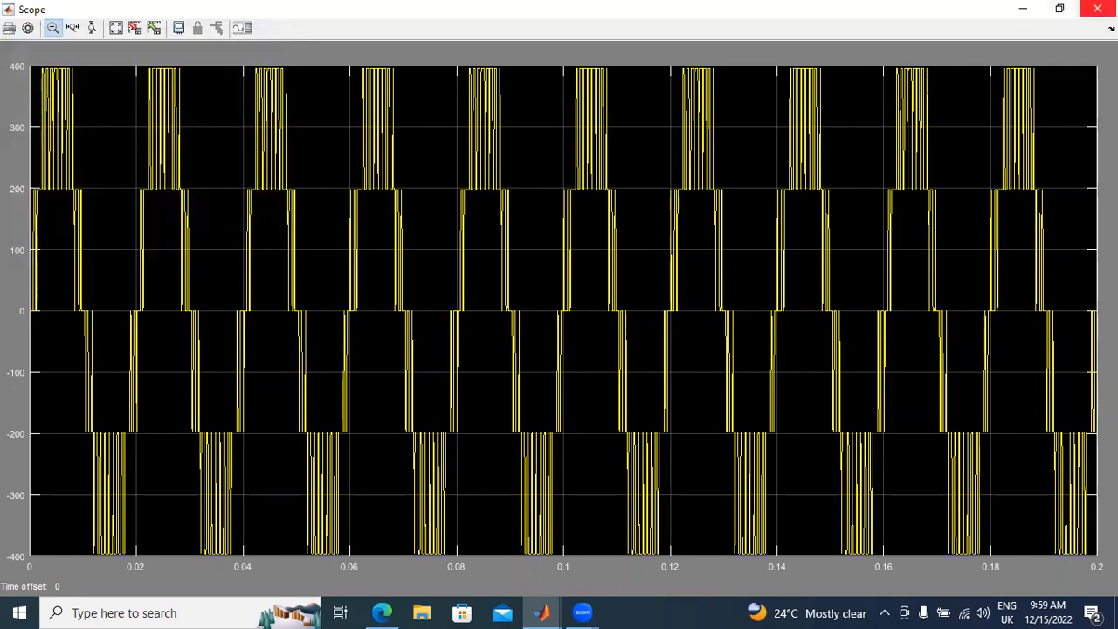
{"action": "left_click", "coordinate": [1097, 9]}
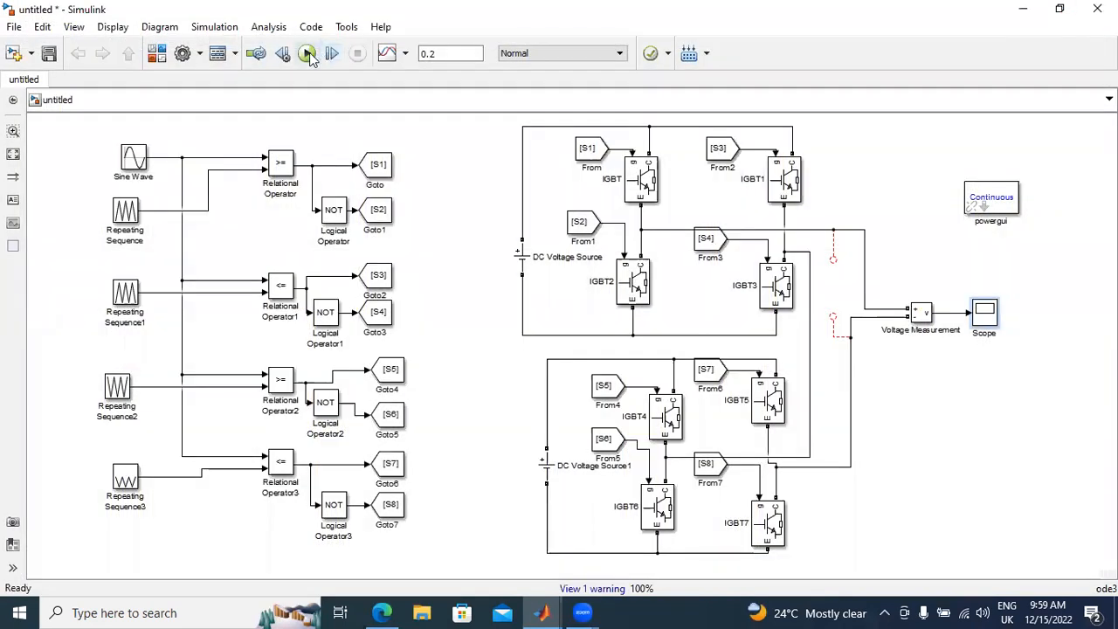
{"action": "left_click", "coordinate": [308, 54]}
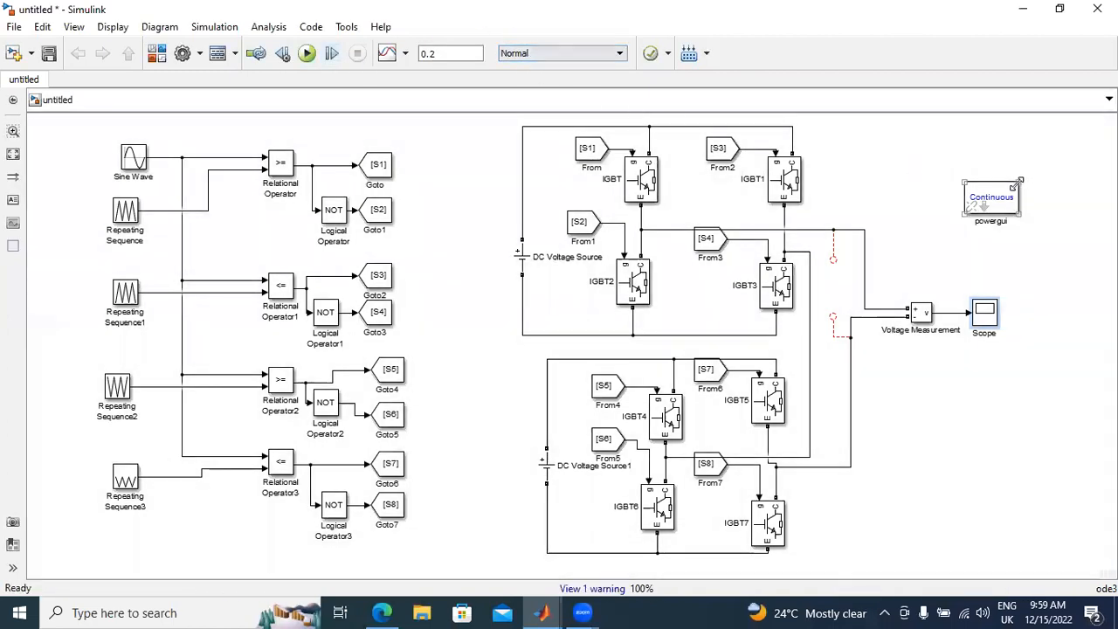
Open powergui's FFT Analysis tool in a maximized window and select VO as the signal to analyse.
{"action": "double_click", "coordinate": [1005, 208]}
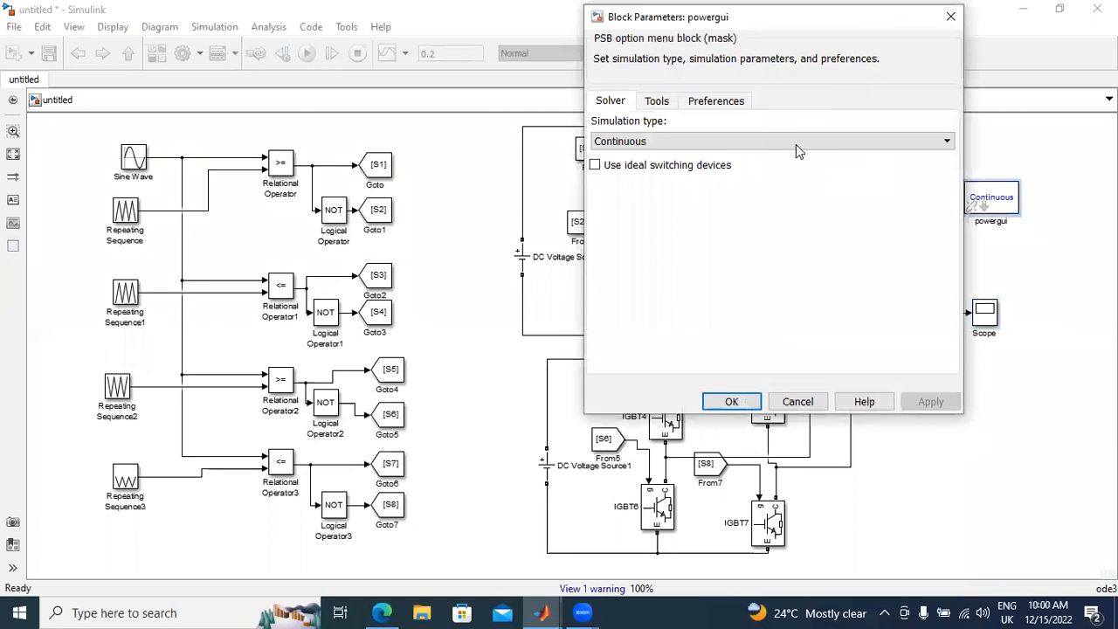
{"action": "left_click", "coordinate": [658, 102]}
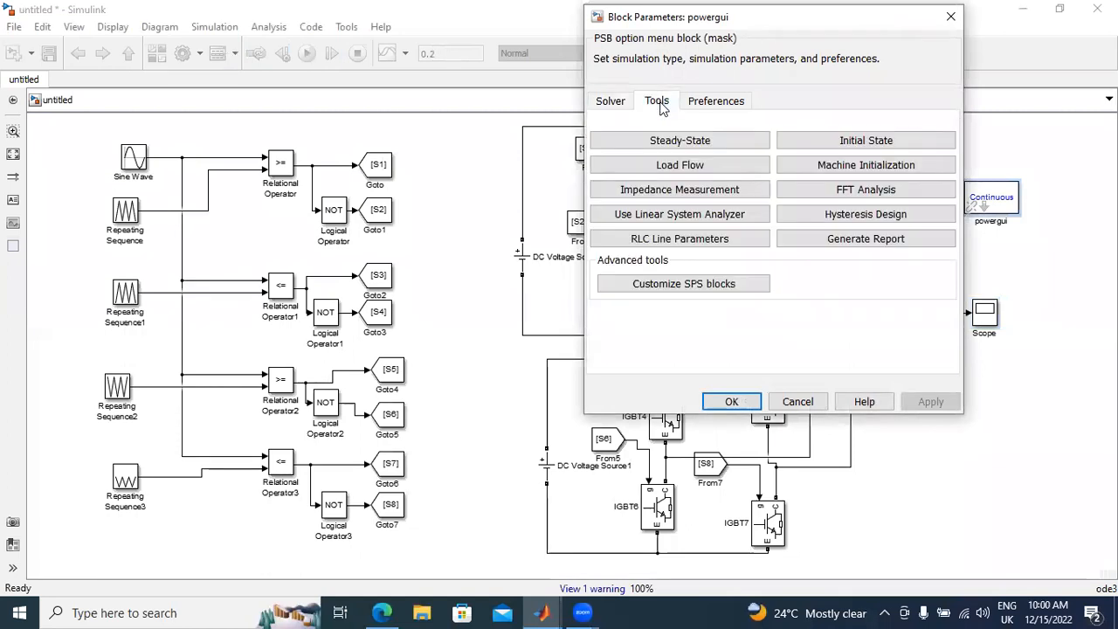
{"action": "left_click", "coordinate": [841, 194]}
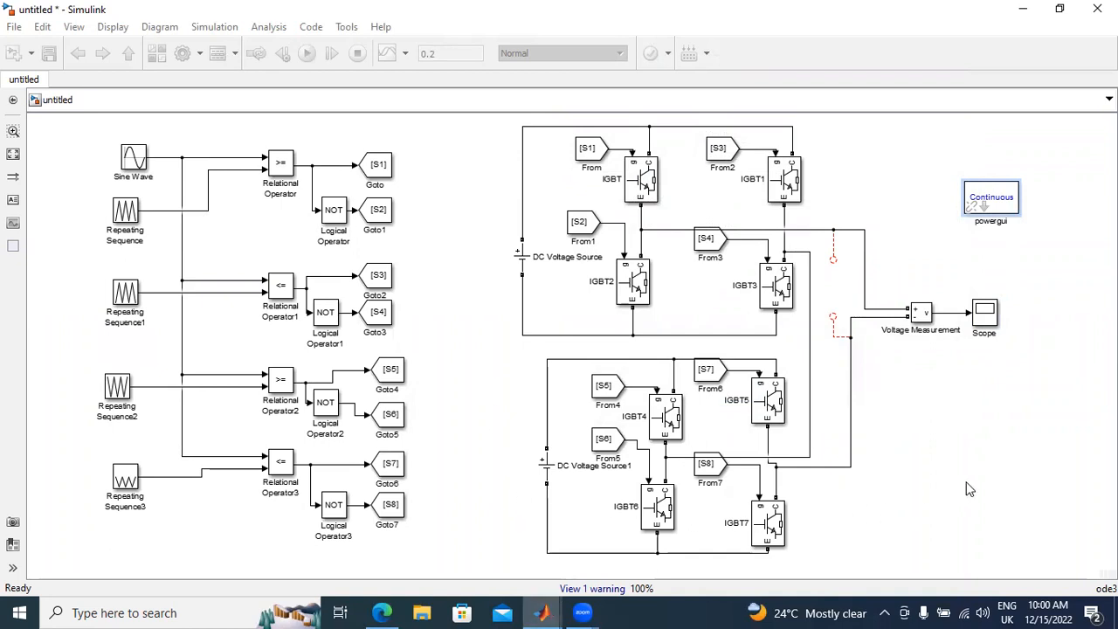
{"action": "left_click", "coordinate": [540, 605]}
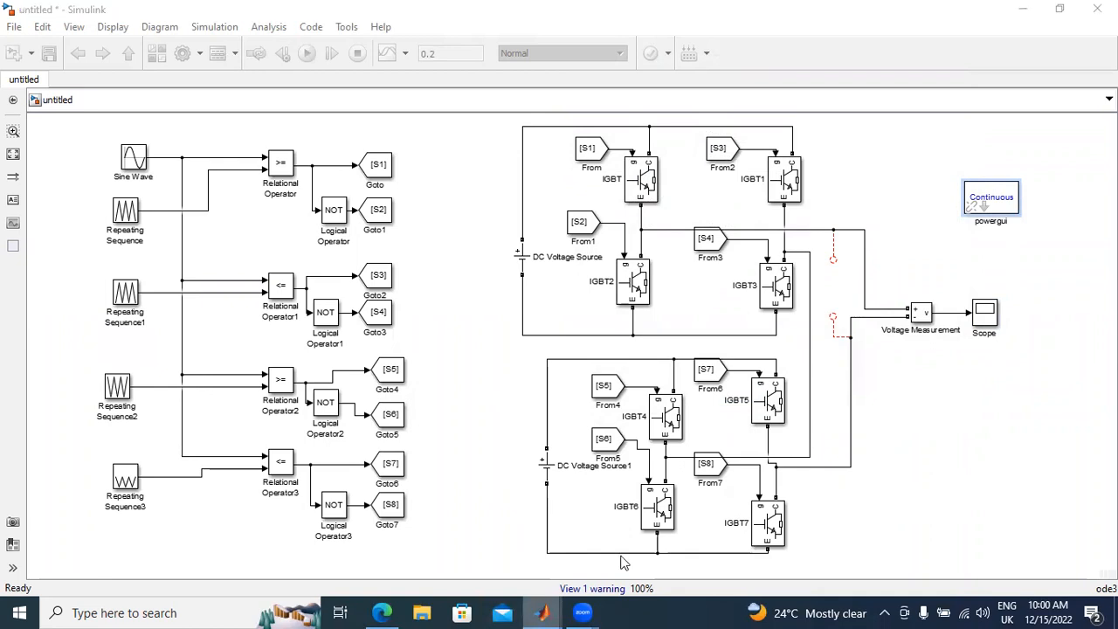
{"action": "double_click", "coordinate": [991, 201]}
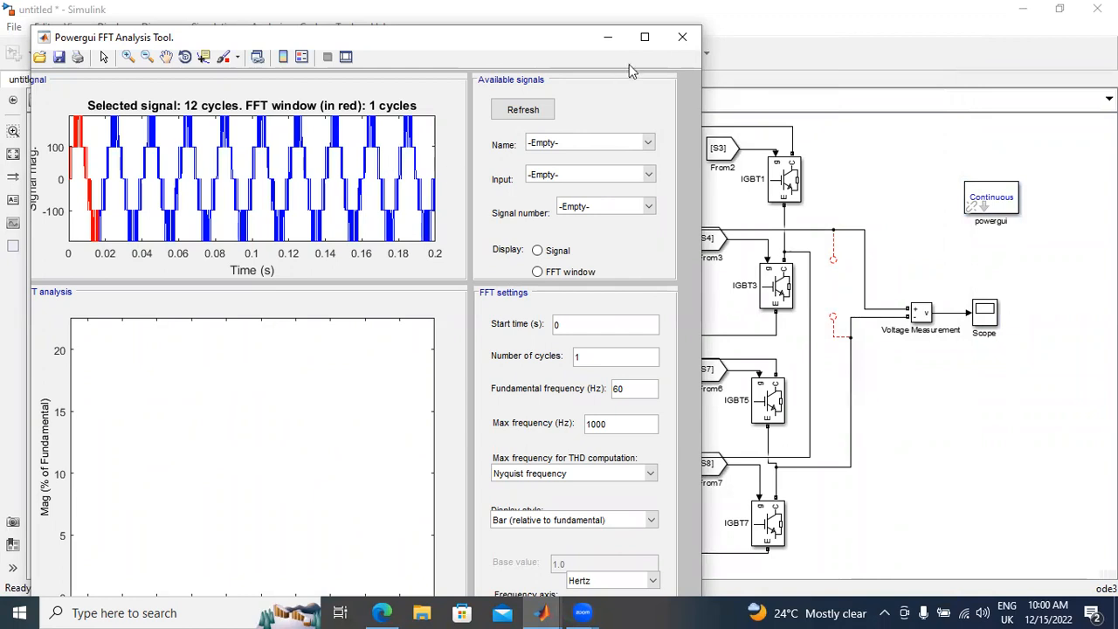
{"action": "left_click", "coordinate": [645, 38]}
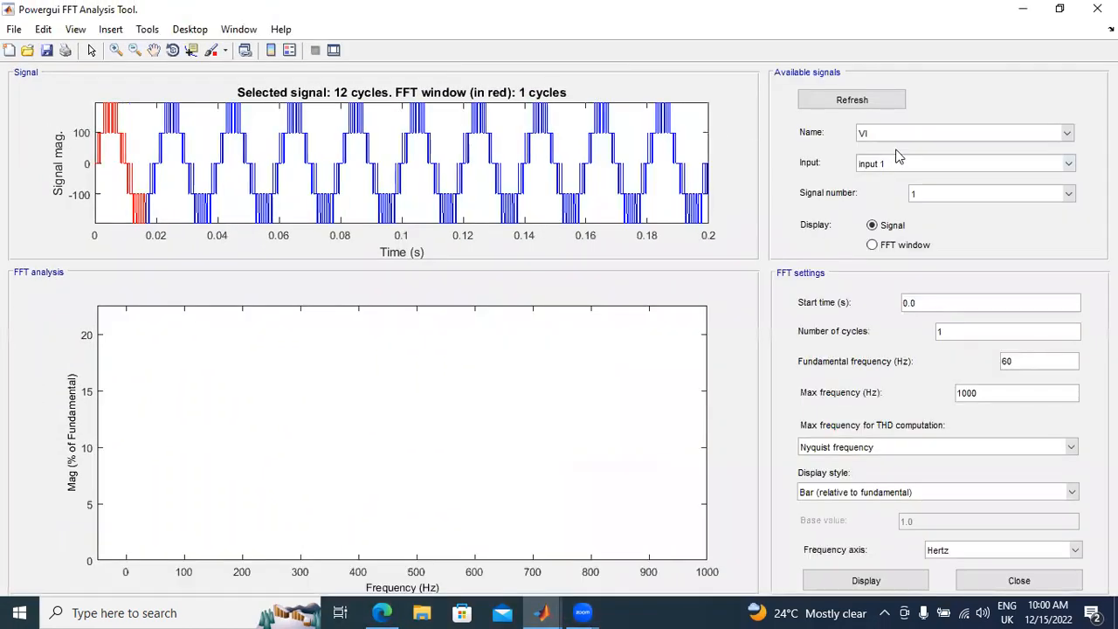
{"action": "left_click", "coordinate": [901, 134]}
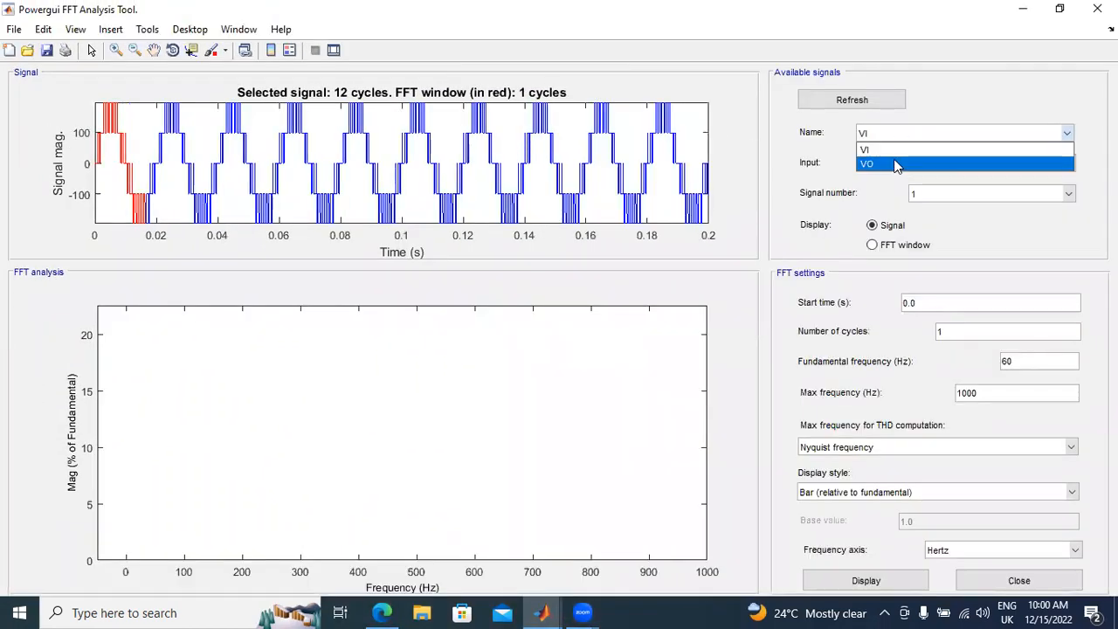
{"action": "left_click", "coordinate": [895, 166]}
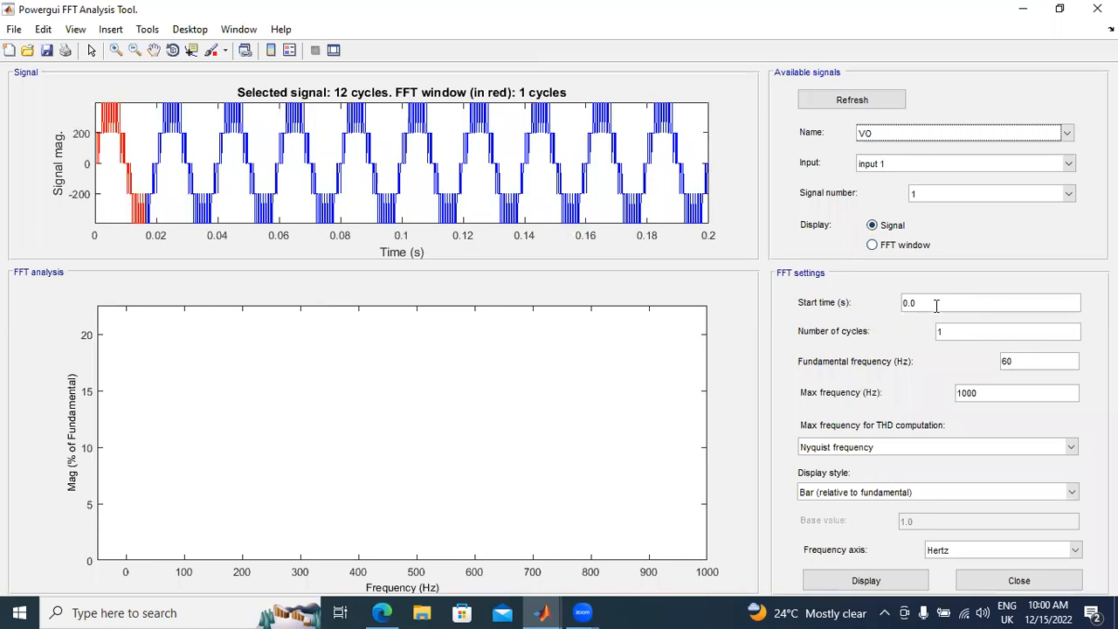
Check the variable name and format in the Scope's history parameters, then return to the FFT Analysis tool.
{"action": "left_click", "coordinate": [541, 612]}
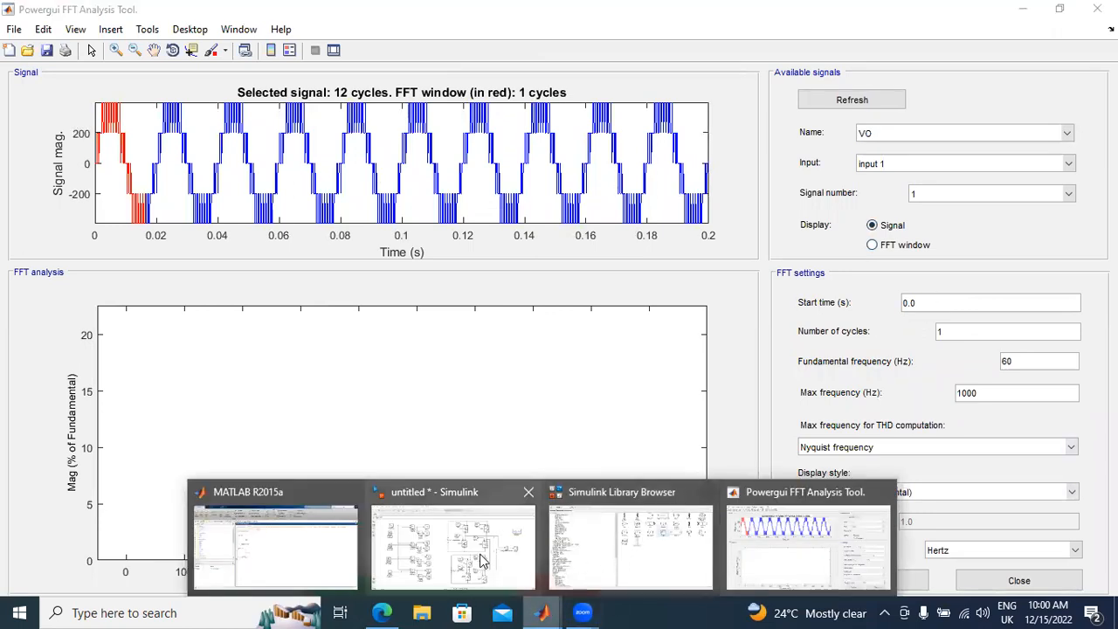
{"action": "left_click", "coordinate": [454, 541]}
{"action": "double_click", "coordinate": [984, 312]}
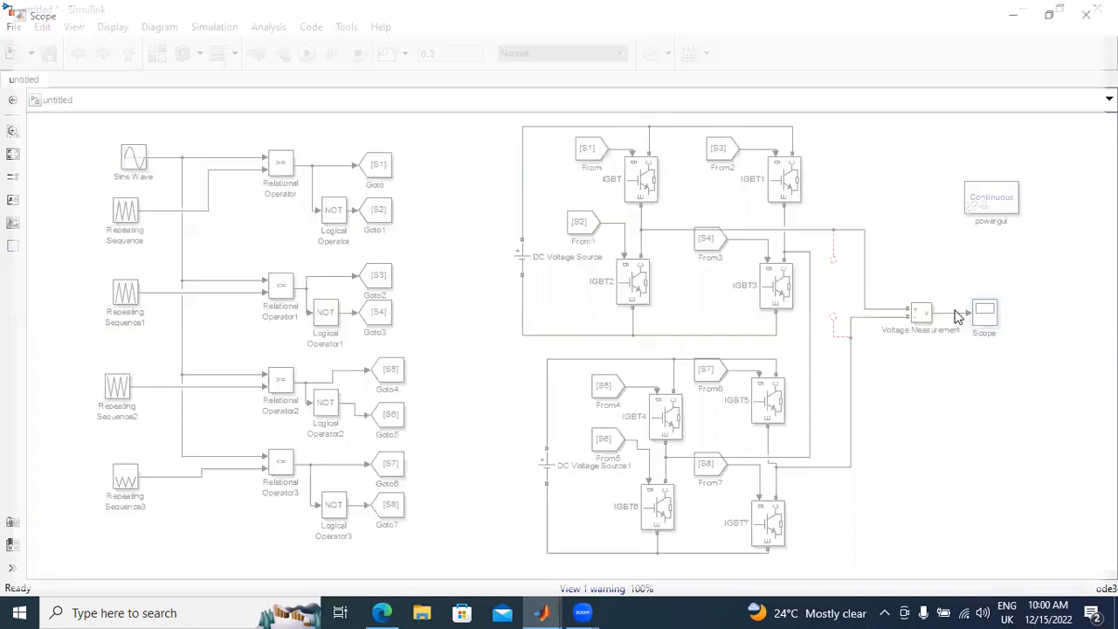
{"action": "left_click", "coordinate": [29, 29]}
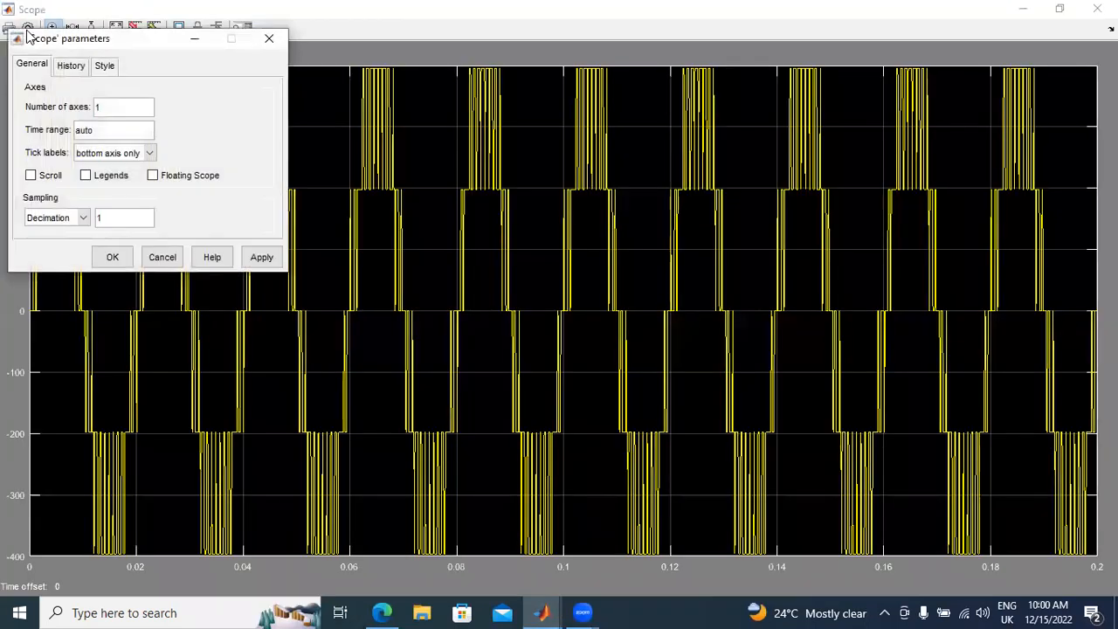
{"action": "left_click", "coordinate": [70, 68]}
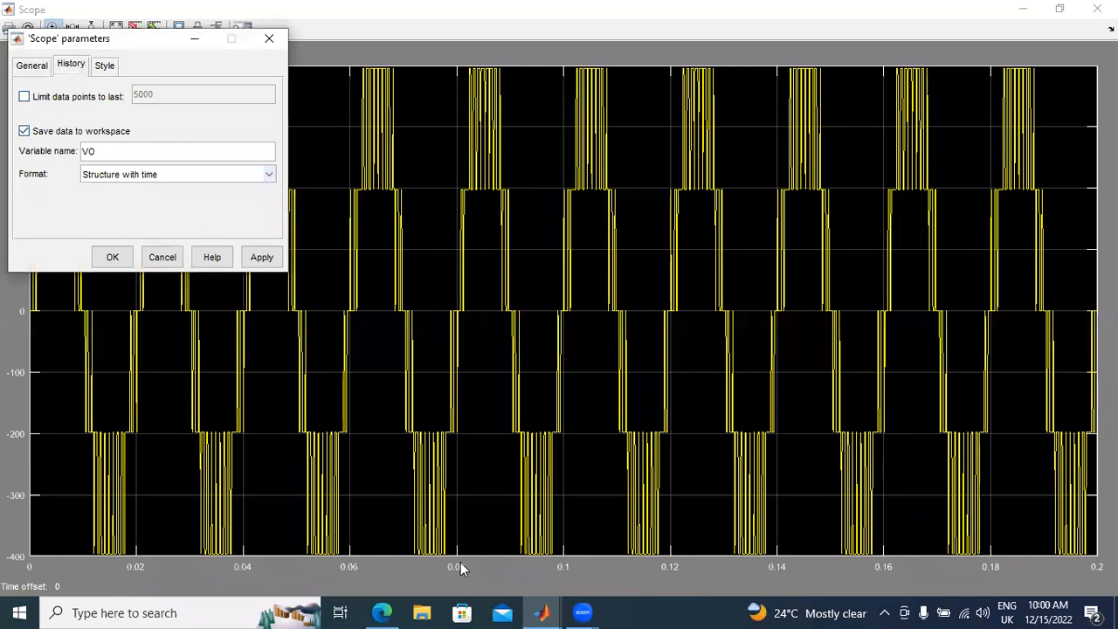
{"action": "left_click", "coordinate": [541, 612]}
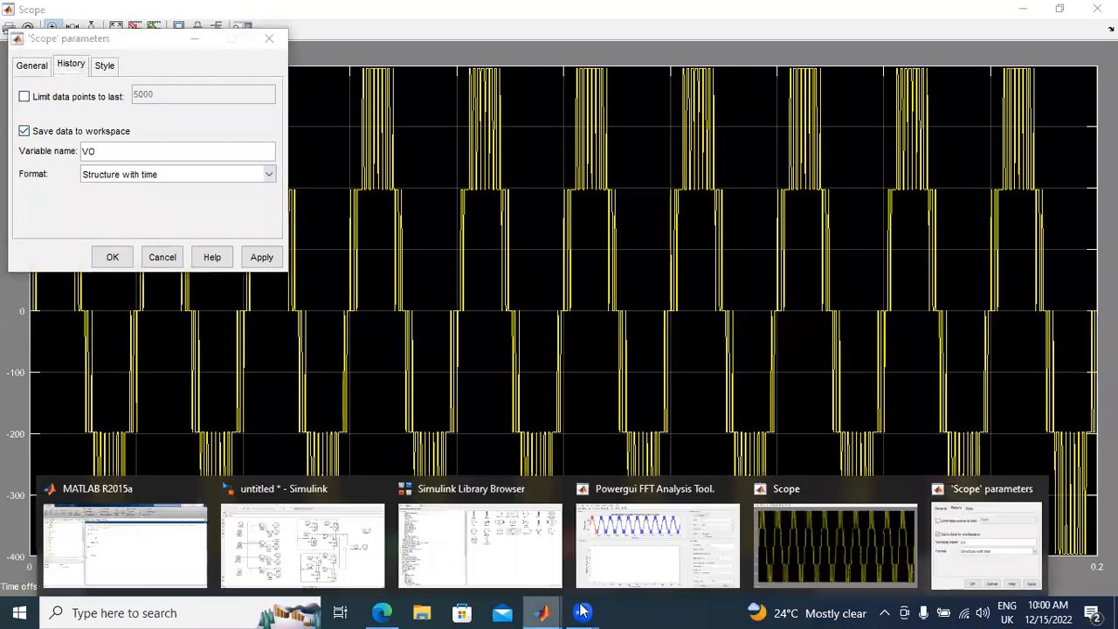
{"action": "left_click", "coordinate": [719, 550]}
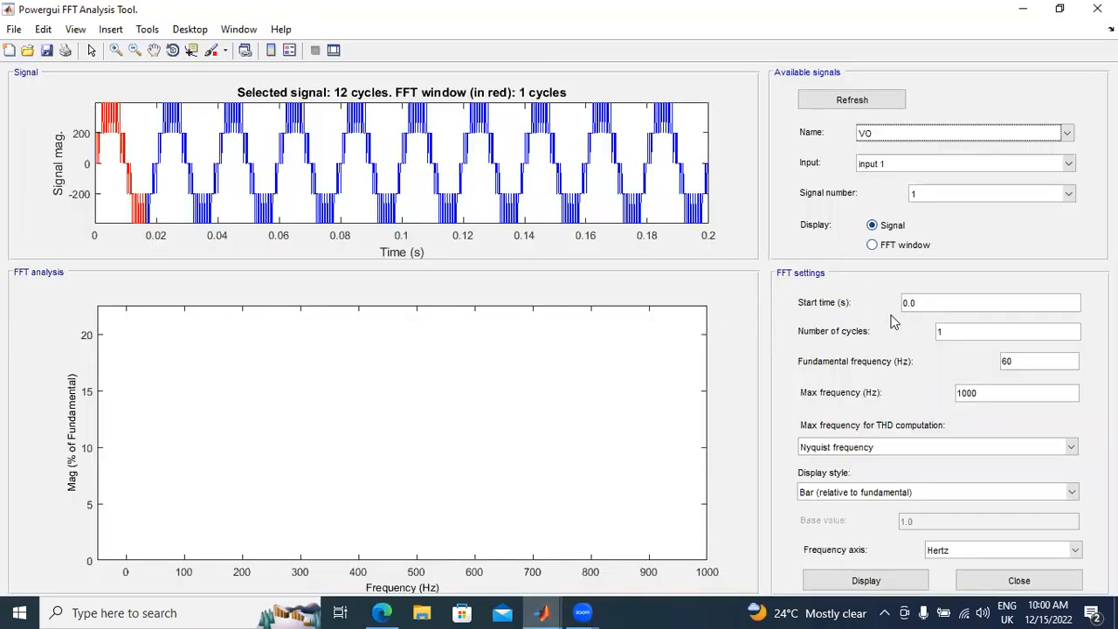
Display the FFT of VO with a fundamental frequency of 50 Hz, 3 cycles and a start time of 0.02 s.
{"action": "left_click", "coordinate": [1030, 367]}
{"action": "key", "text": "BackSpace"}
{"action": "key", "text": "BackSpace"}
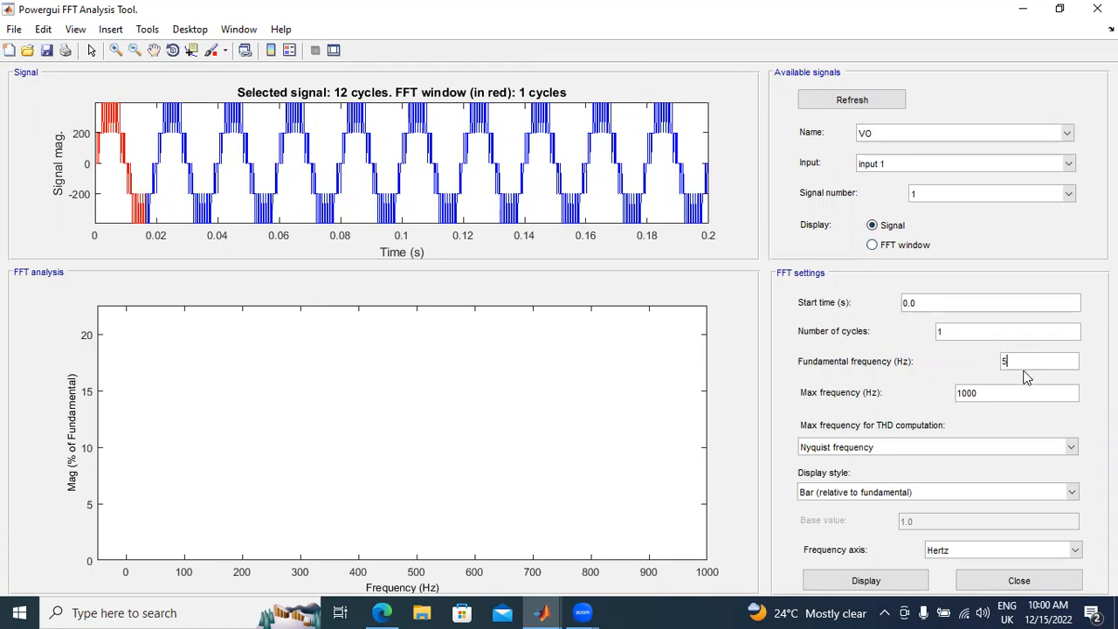
{"action": "type", "text": "50"}
{"action": "left_click", "coordinate": [969, 336]}
{"action": "left_click", "coordinate": [921, 304]}
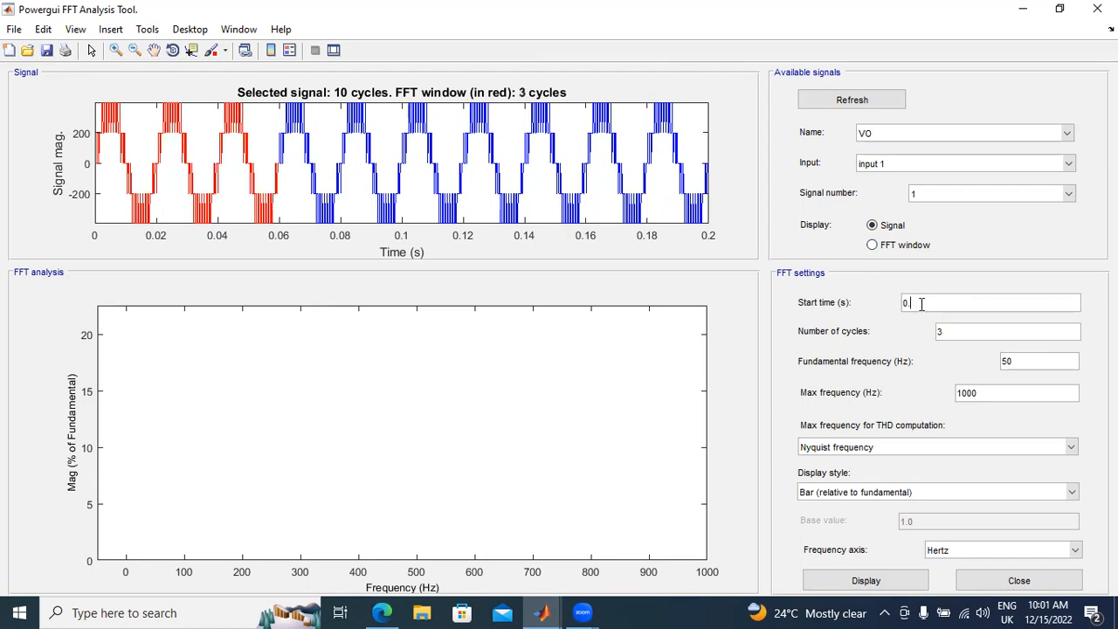
{"action": "left_click", "coordinate": [869, 581]}
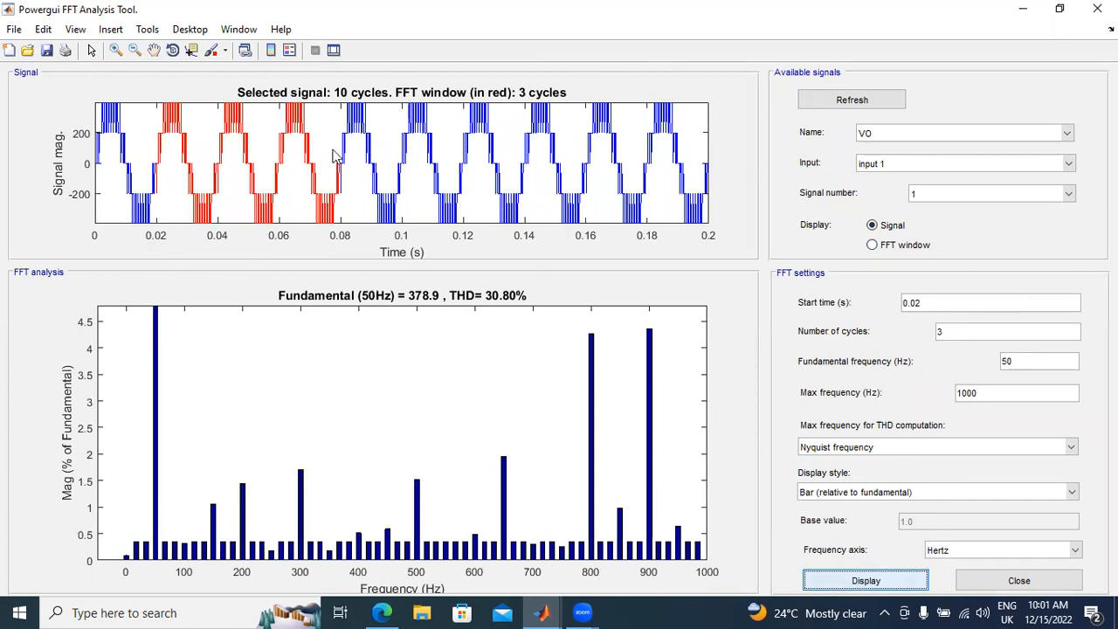
Set the number of FFT cycles to 5 and redisplay the spectrum, then close the FFT tool and Scope parameters.
{"action": "left_click", "coordinate": [971, 332]}
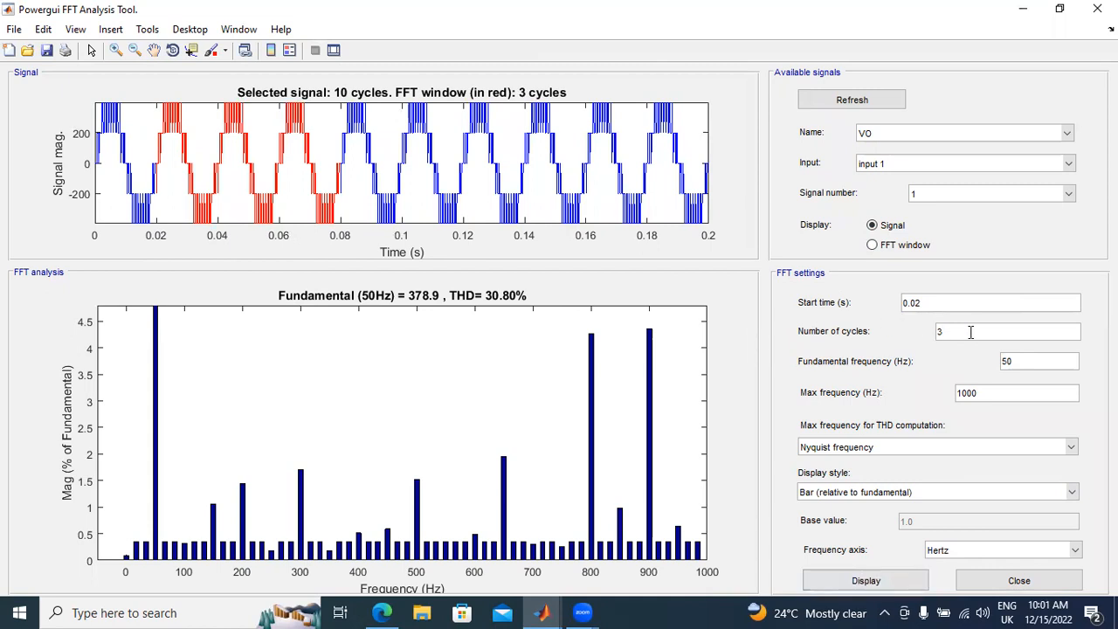
{"action": "type", "text": "5"}
{"action": "left_click", "coordinate": [866, 580]}
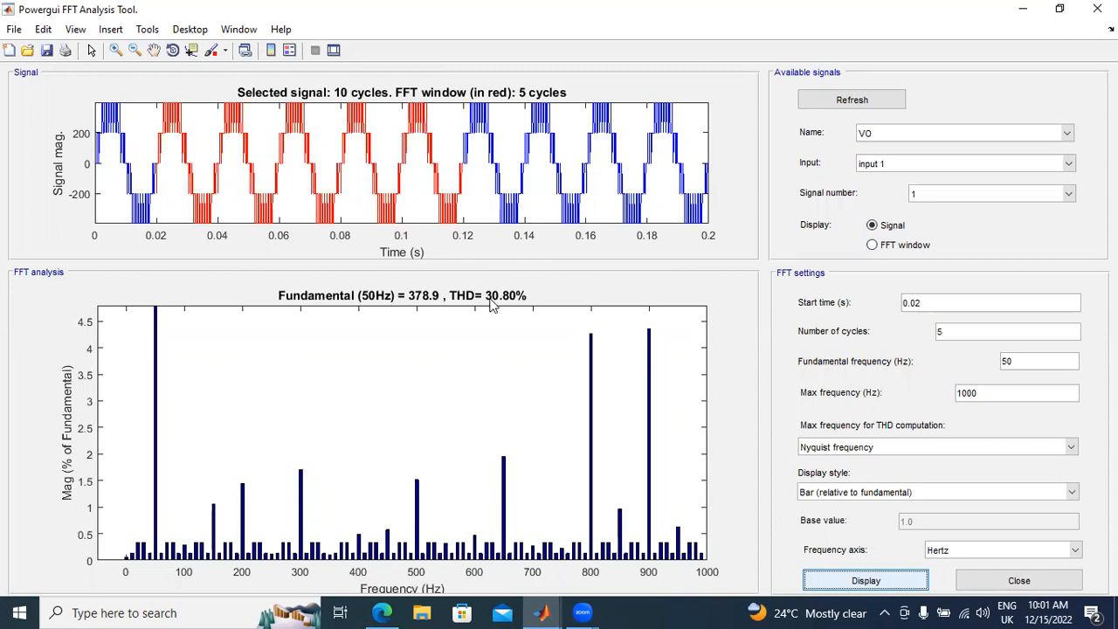
{"action": "left_click", "coordinate": [1096, 8]}
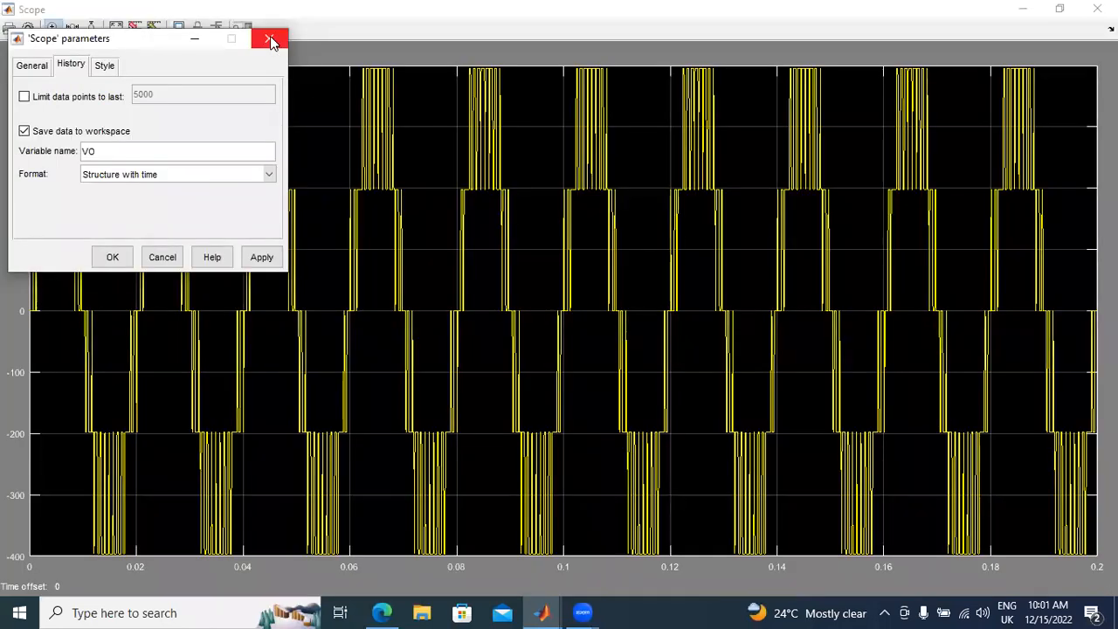
{"action": "left_click", "coordinate": [270, 39]}
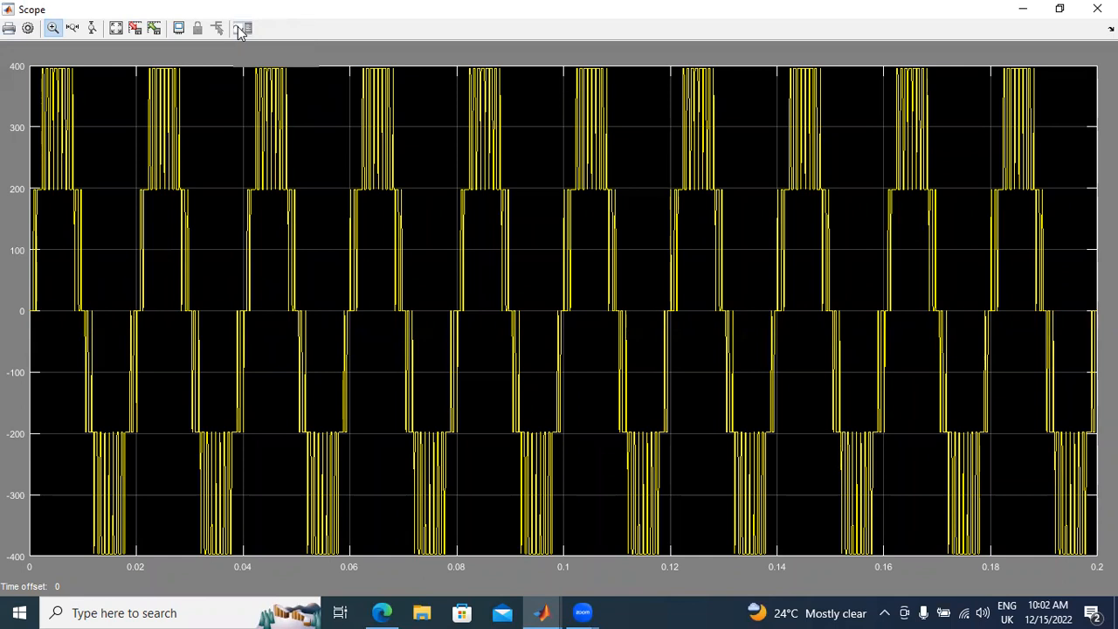
Switch the Scope to its alternative viewer and print the output voltage waveform to a figure.
{"action": "left_click", "coordinate": [242, 31]}
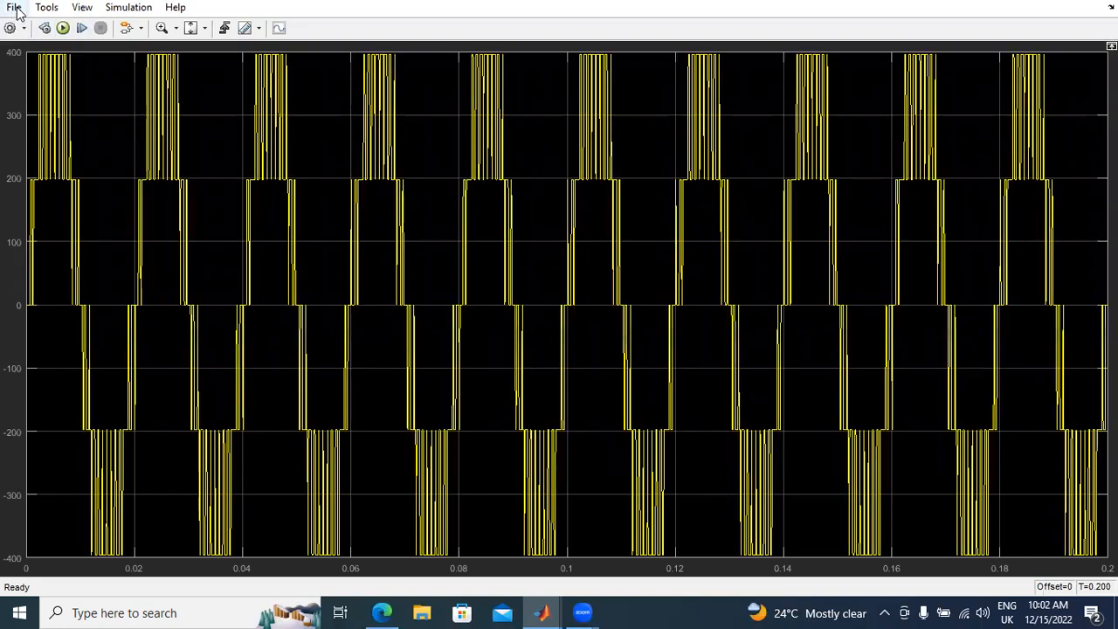
{"action": "left_click", "coordinate": [18, 13]}
{"action": "left_click", "coordinate": [15, 12]}
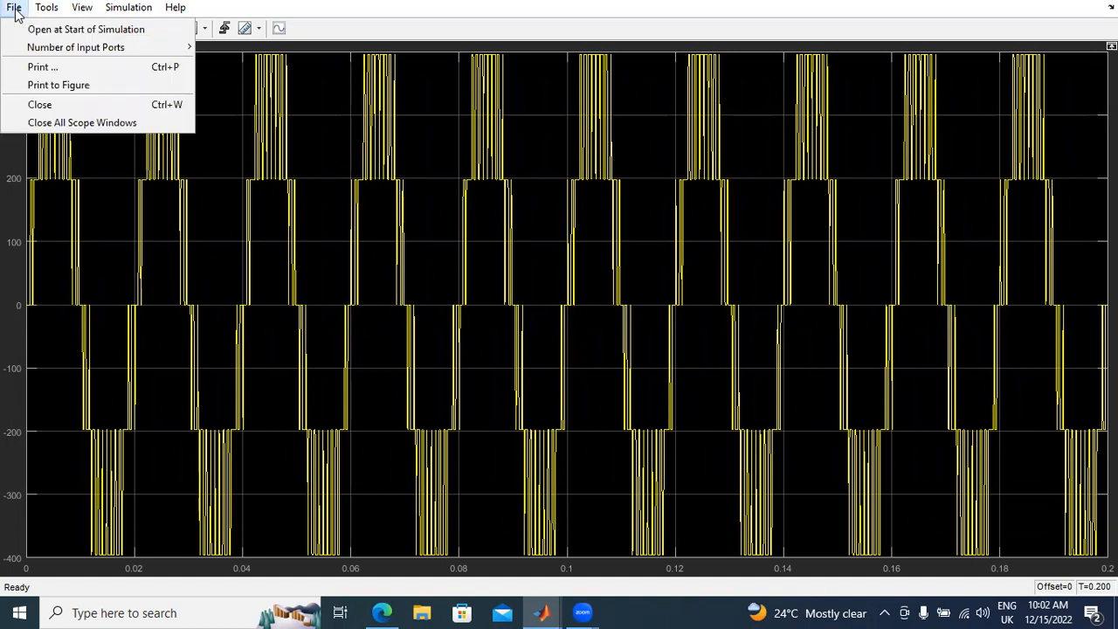
{"action": "left_click", "coordinate": [52, 87]}
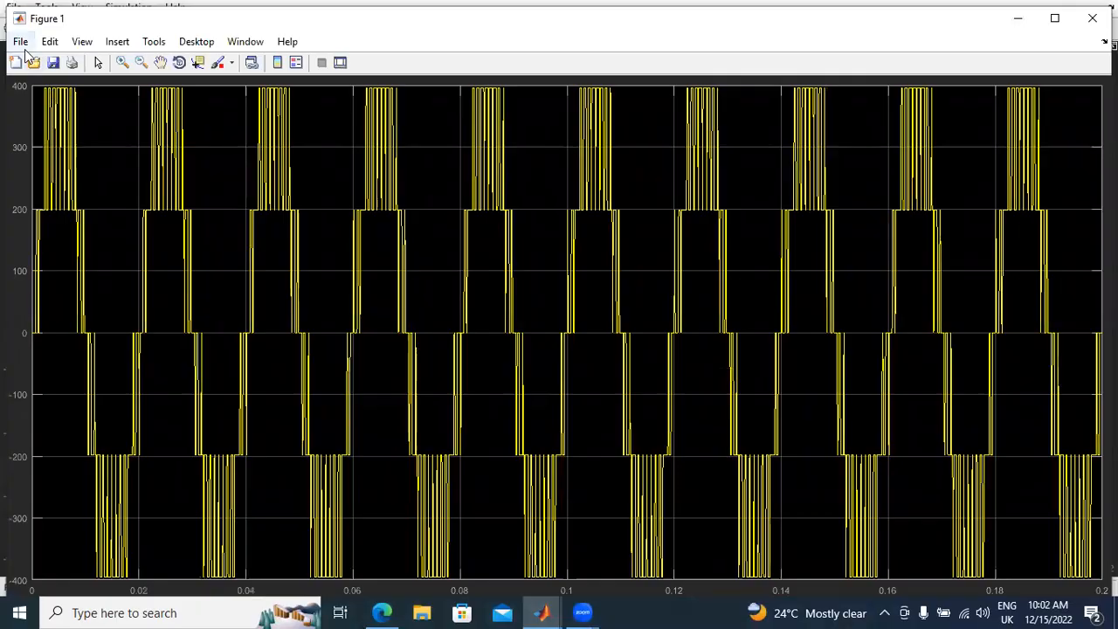
Open the properties of the maximized figure and set its figure color to white.
{"action": "left_click", "coordinate": [20, 41]}
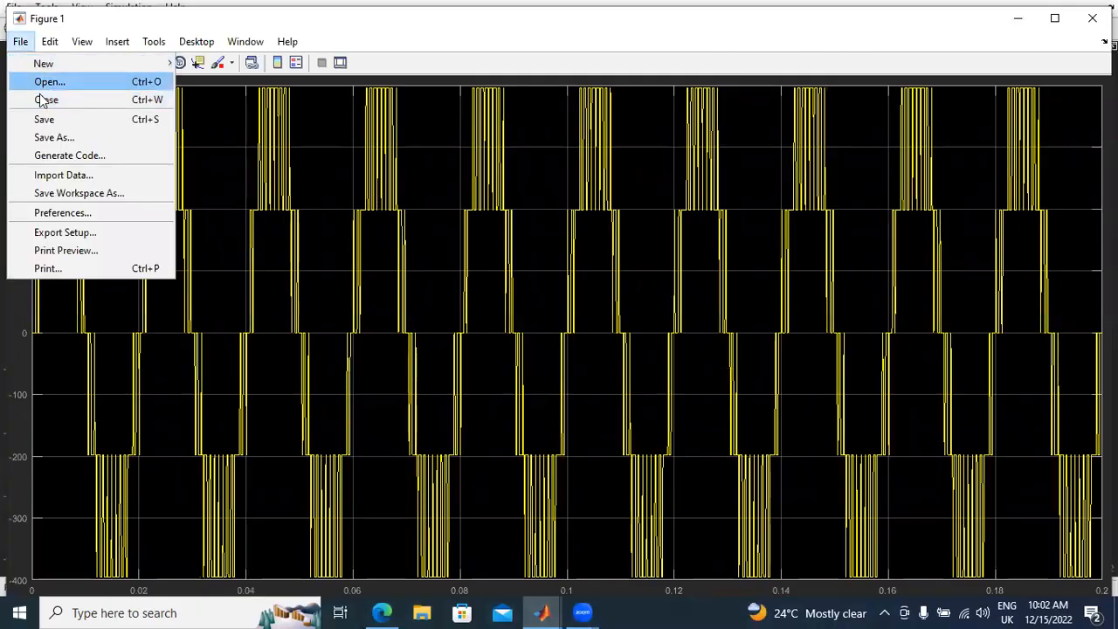
{"action": "left_click", "coordinate": [220, 147]}
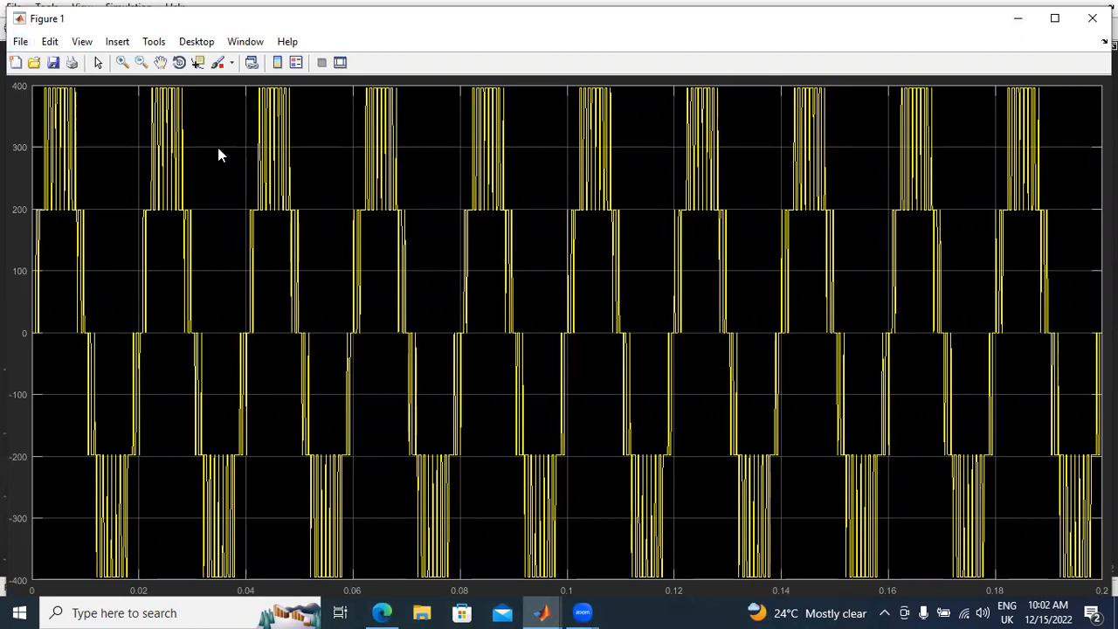
{"action": "left_click", "coordinate": [49, 42]}
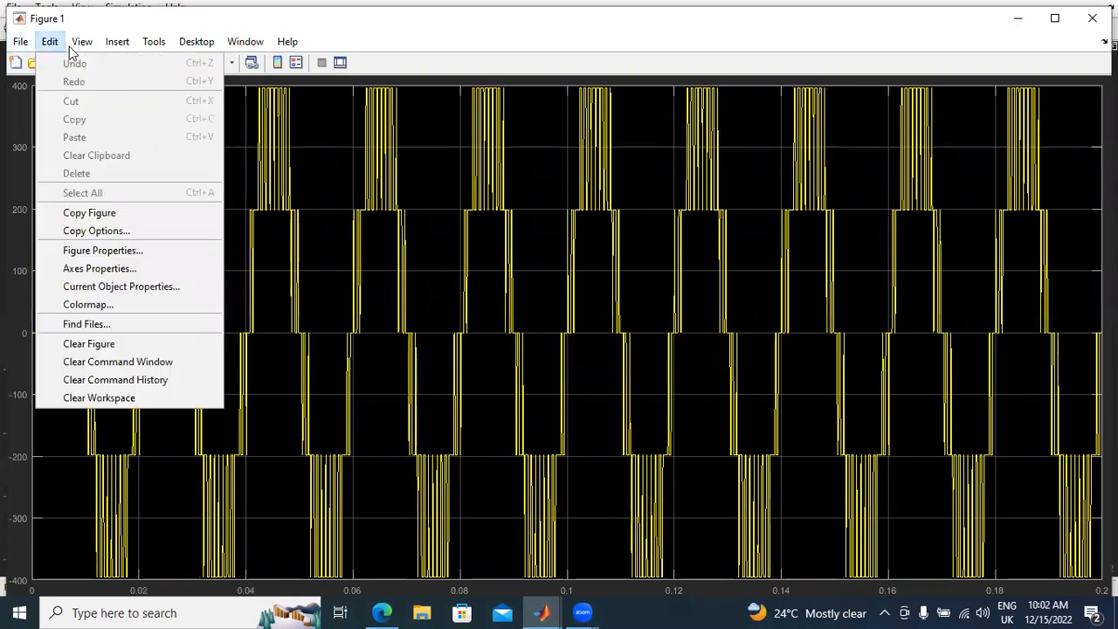
{"action": "left_click", "coordinate": [94, 251]}
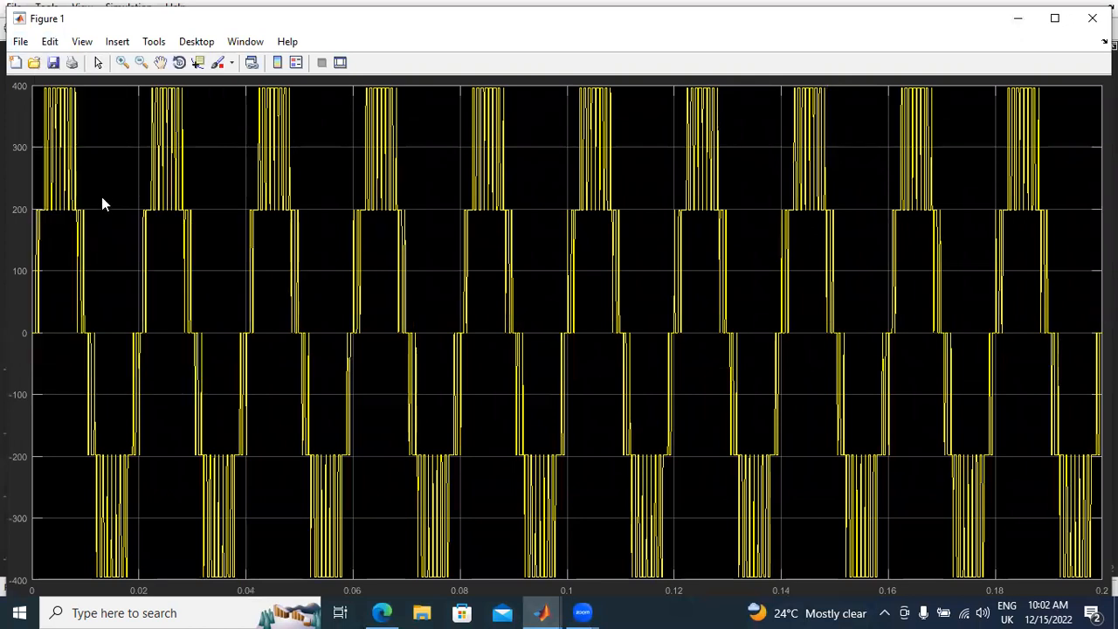
{"action": "left_click", "coordinate": [1055, 18]}
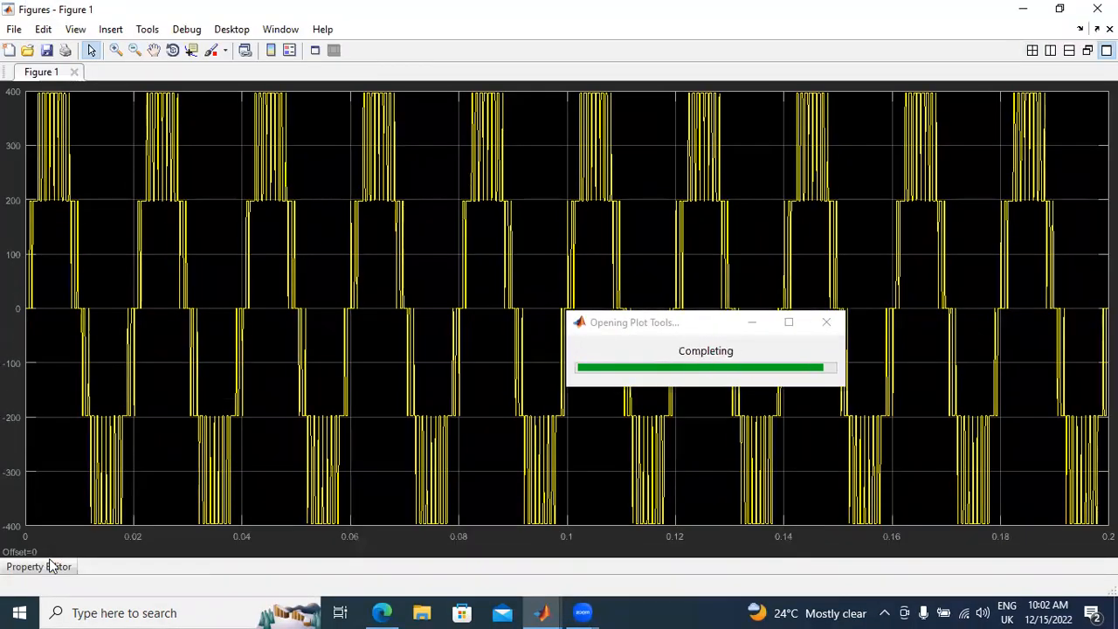
{"action": "left_click", "coordinate": [50, 569]}
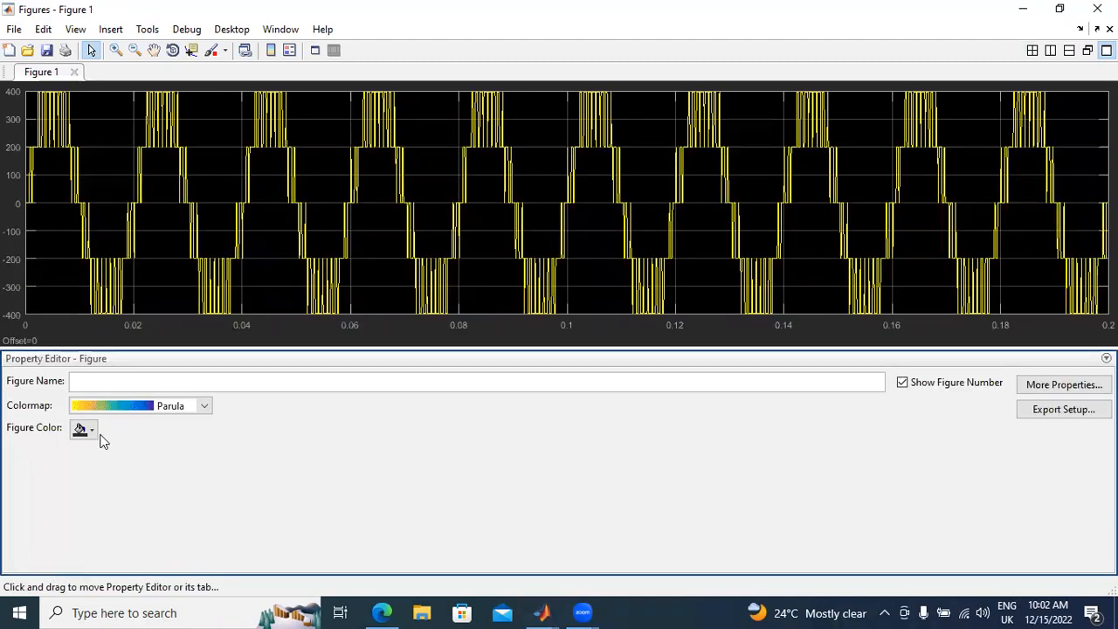
{"action": "left_click", "coordinate": [93, 429]}
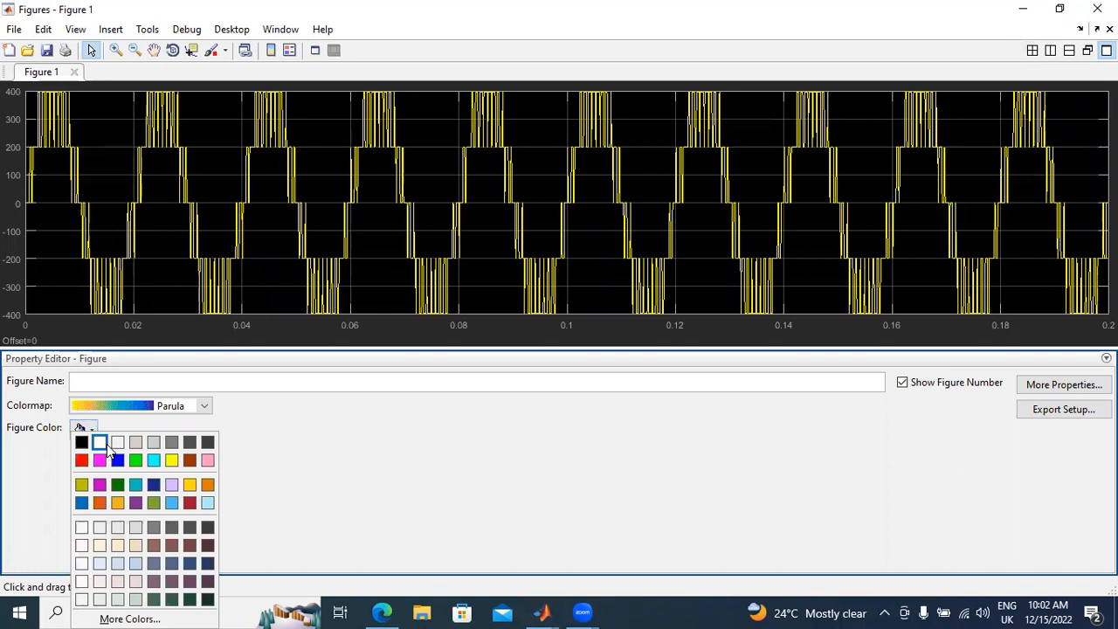
{"action": "left_click", "coordinate": [99, 442]}
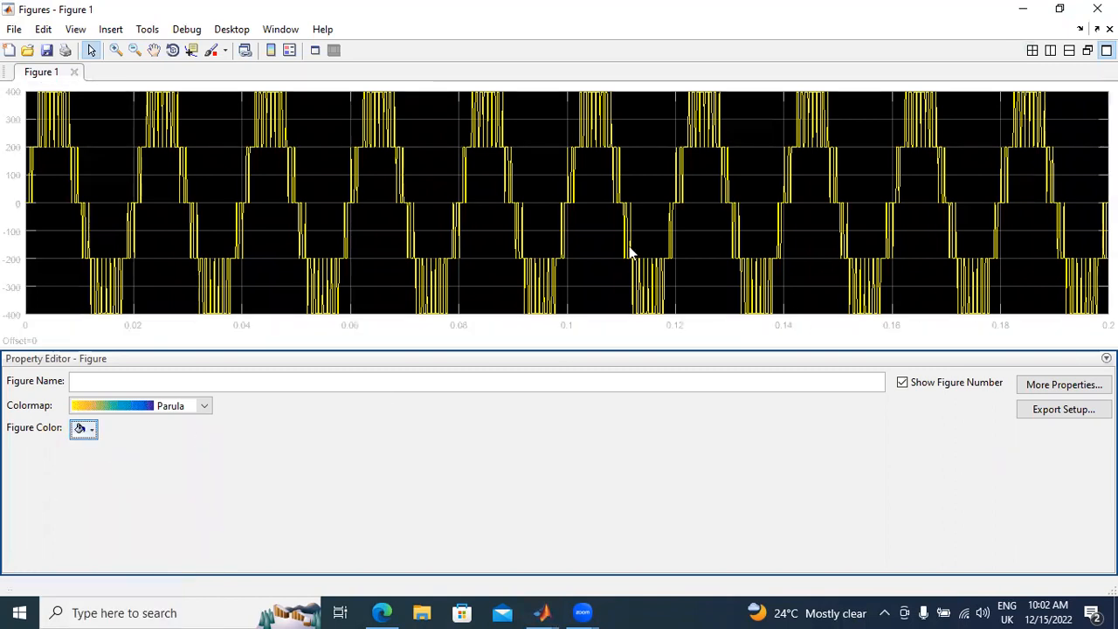
Set the background color of the figure's axes to white.
{"action": "left_click", "coordinate": [105, 265]}
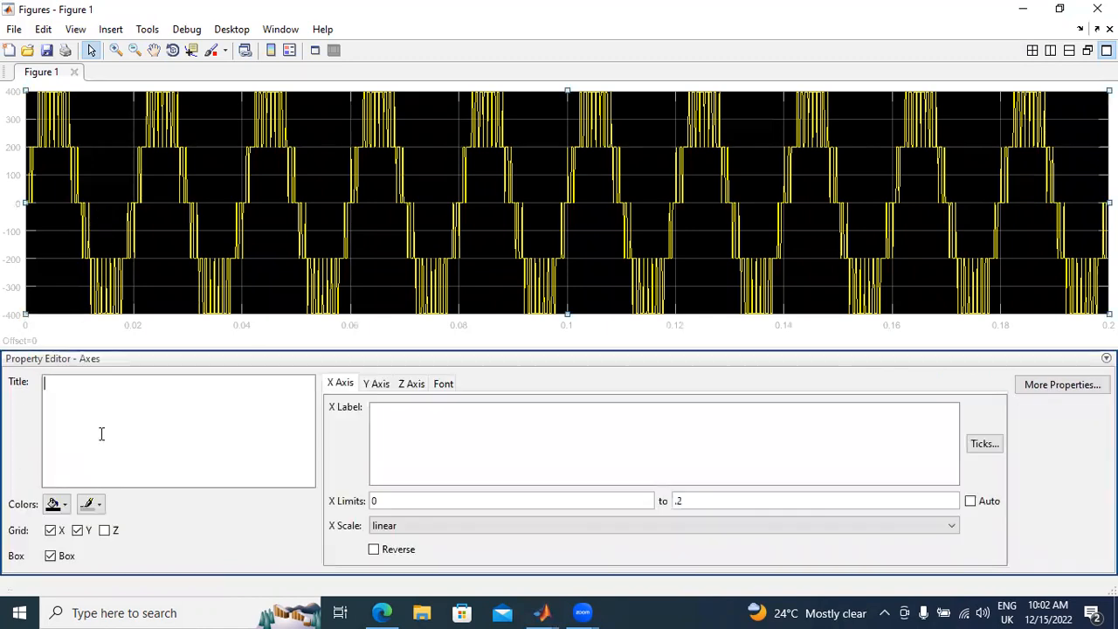
{"action": "left_click", "coordinate": [64, 506]}
{"action": "left_click", "coordinate": [74, 447]}
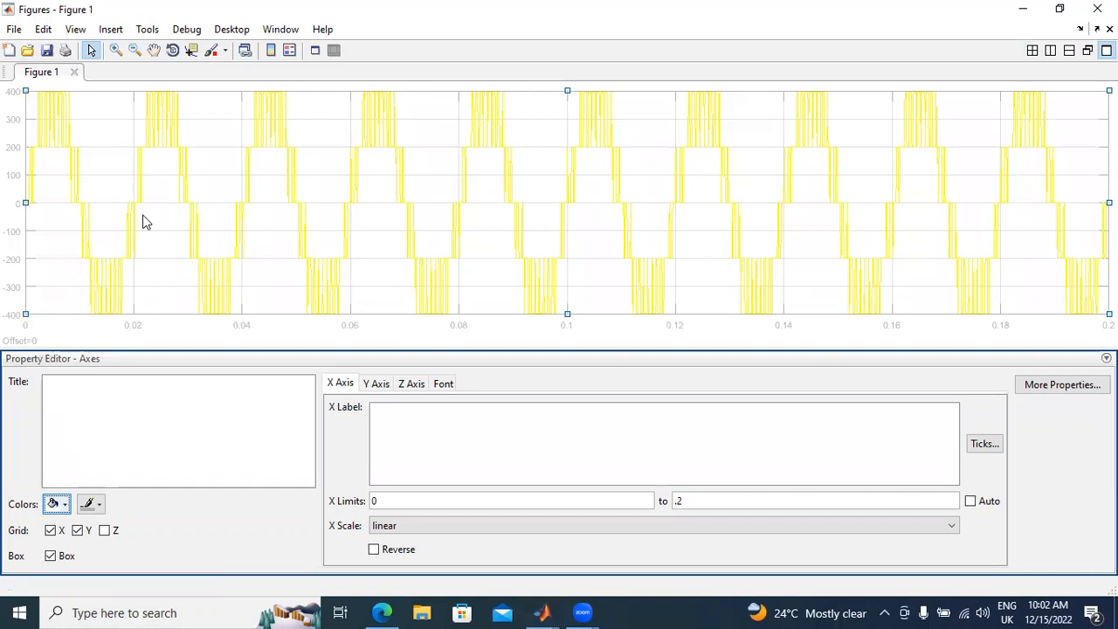
Set the color of the output voltage waveform line to red and its line width to 2.0.
{"action": "left_click", "coordinate": [187, 228]}
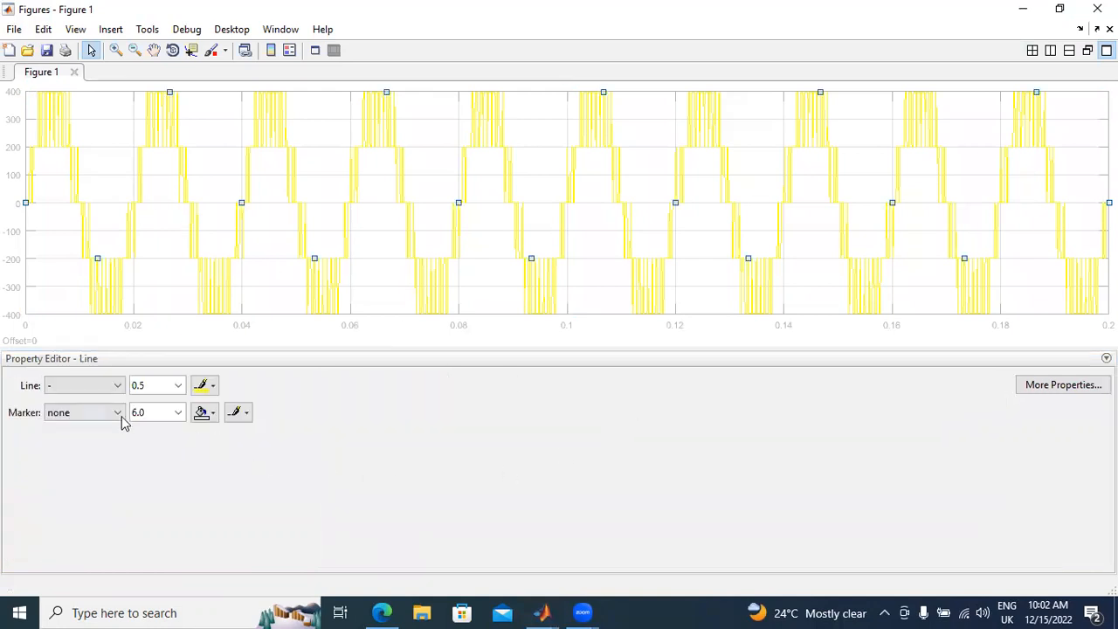
{"action": "left_click", "coordinate": [213, 390]}
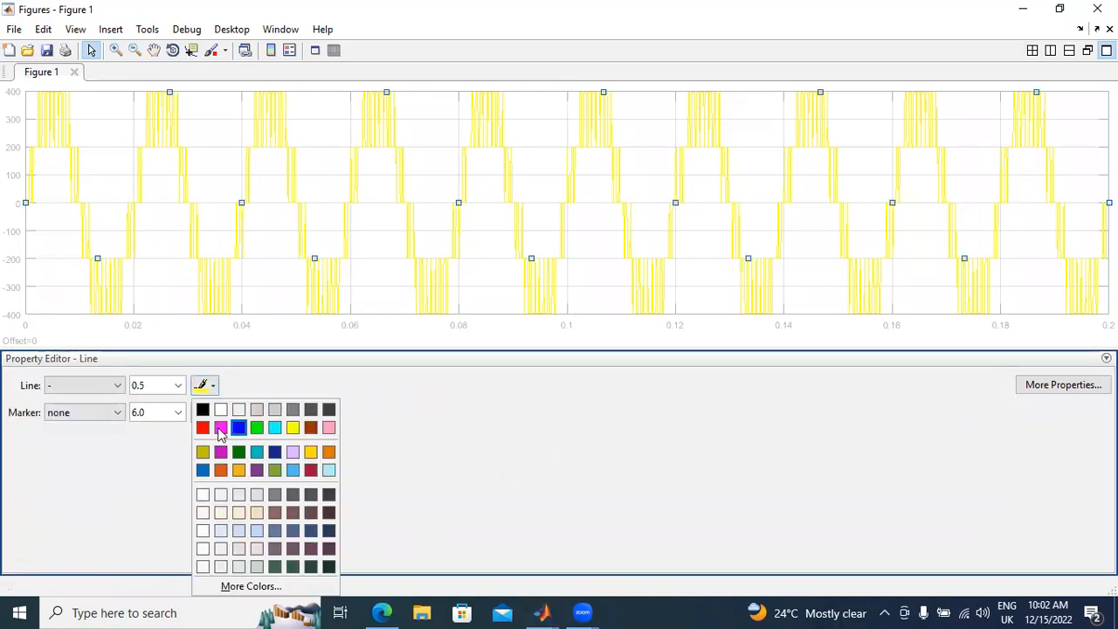
{"action": "left_click", "coordinate": [203, 427]}
{"action": "left_click", "coordinate": [178, 387]}
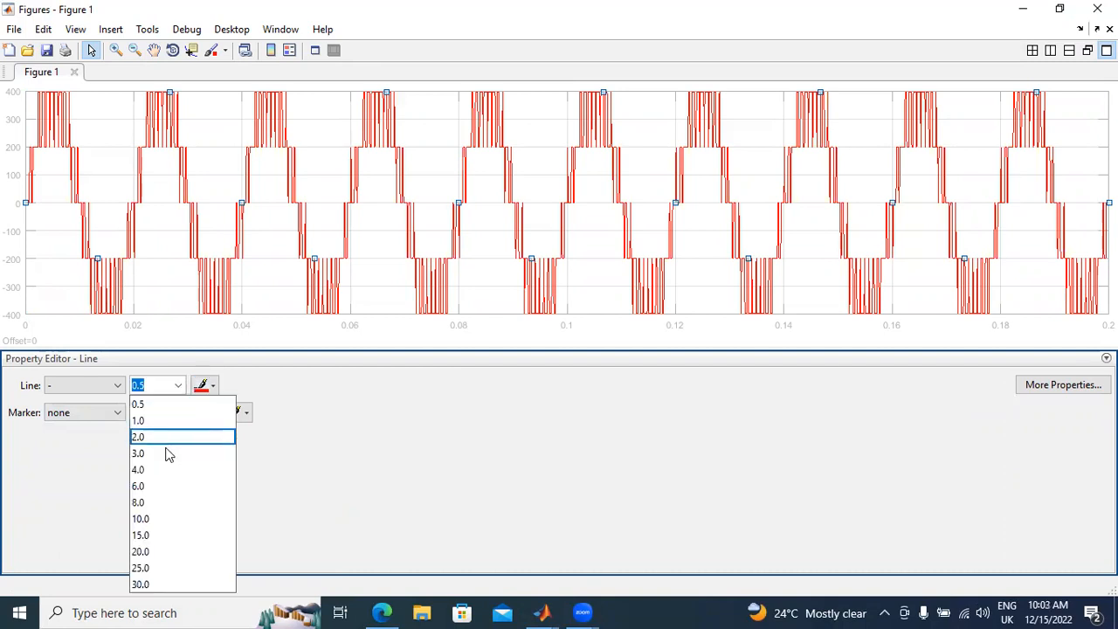
{"action": "left_click", "coordinate": [167, 459]}
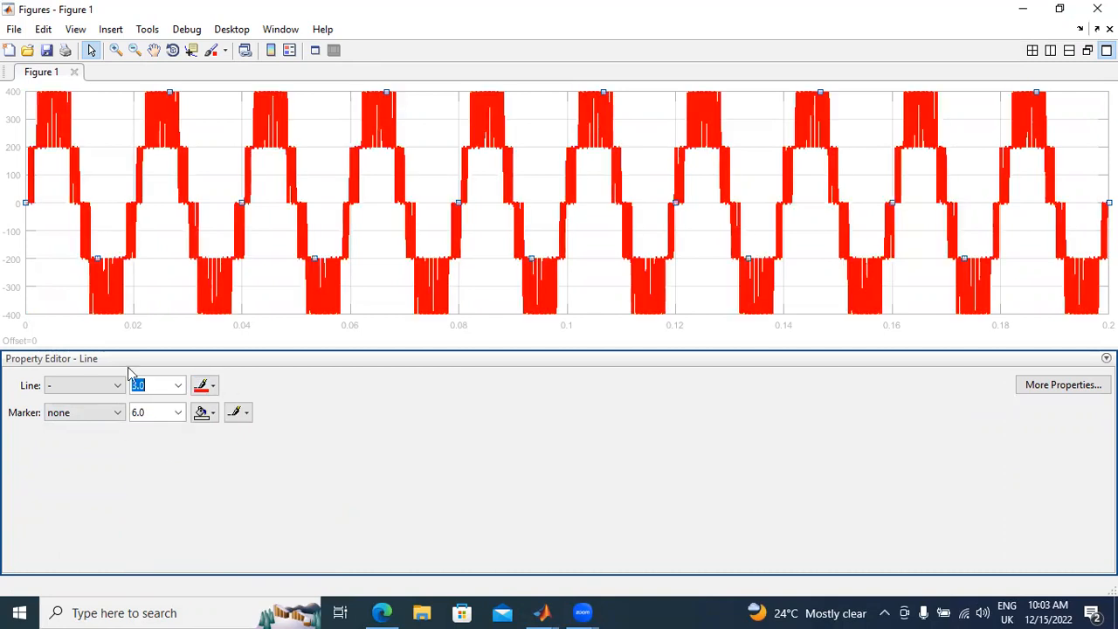
{"action": "left_click", "coordinate": [177, 385]}
{"action": "left_click", "coordinate": [158, 437]}
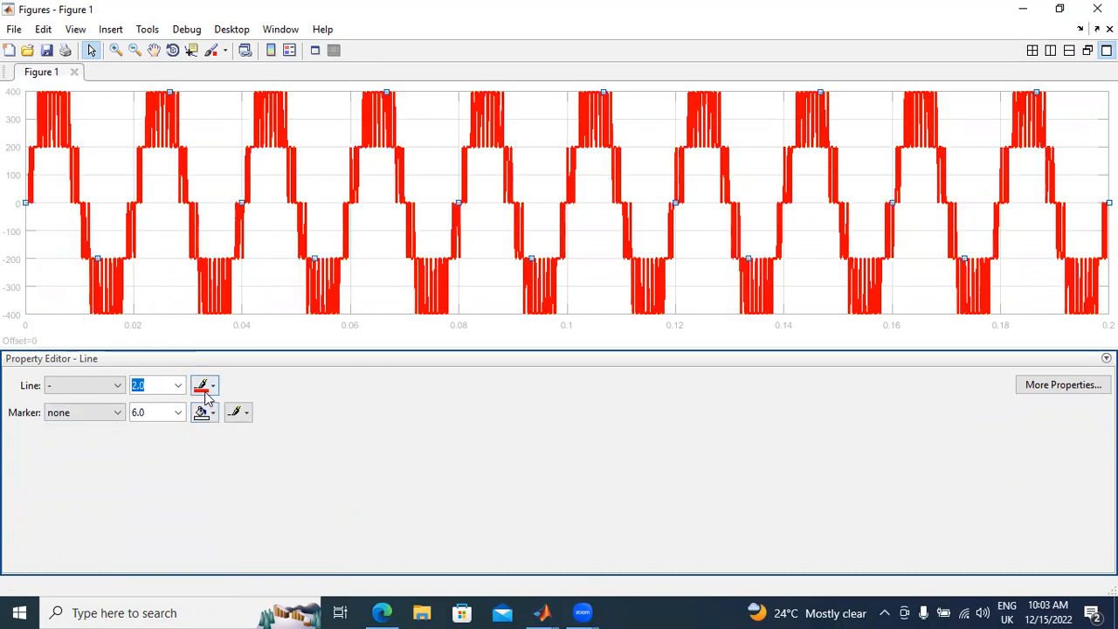
Select the axes and set the color of their lines and tick labels to black.
{"action": "left_click", "coordinate": [26, 252]}
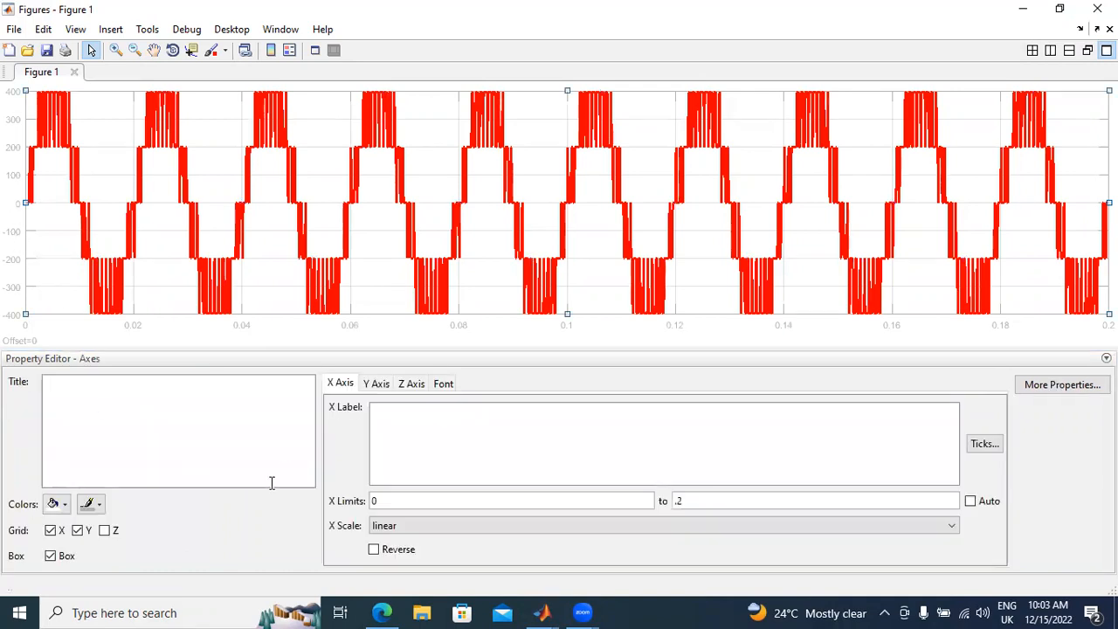
{"action": "left_click", "coordinate": [98, 504]}
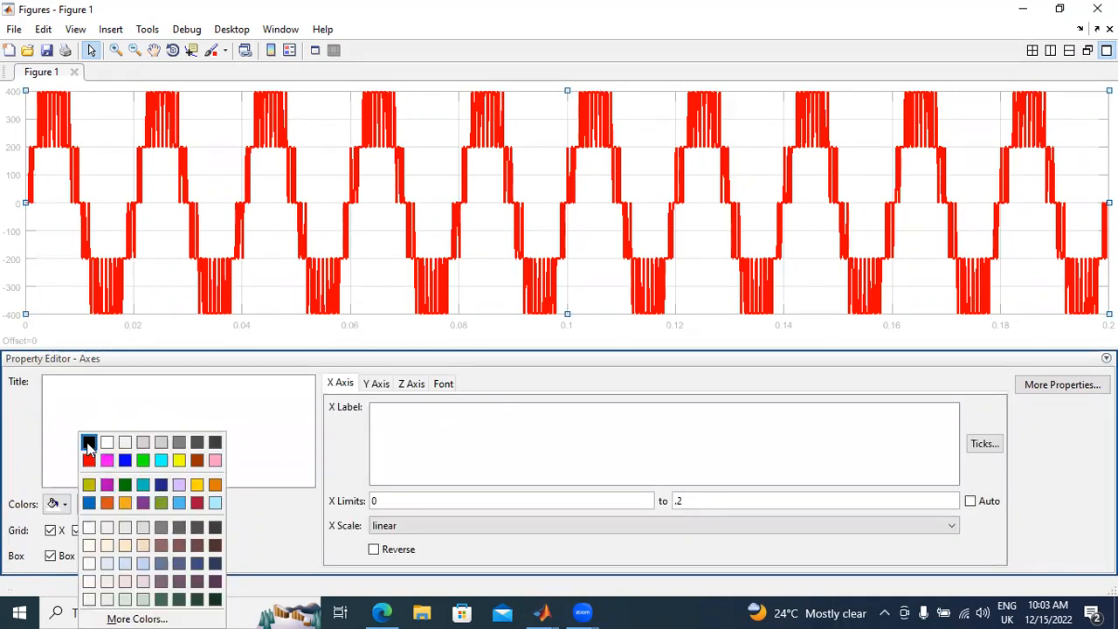
{"action": "left_click", "coordinate": [89, 442]}
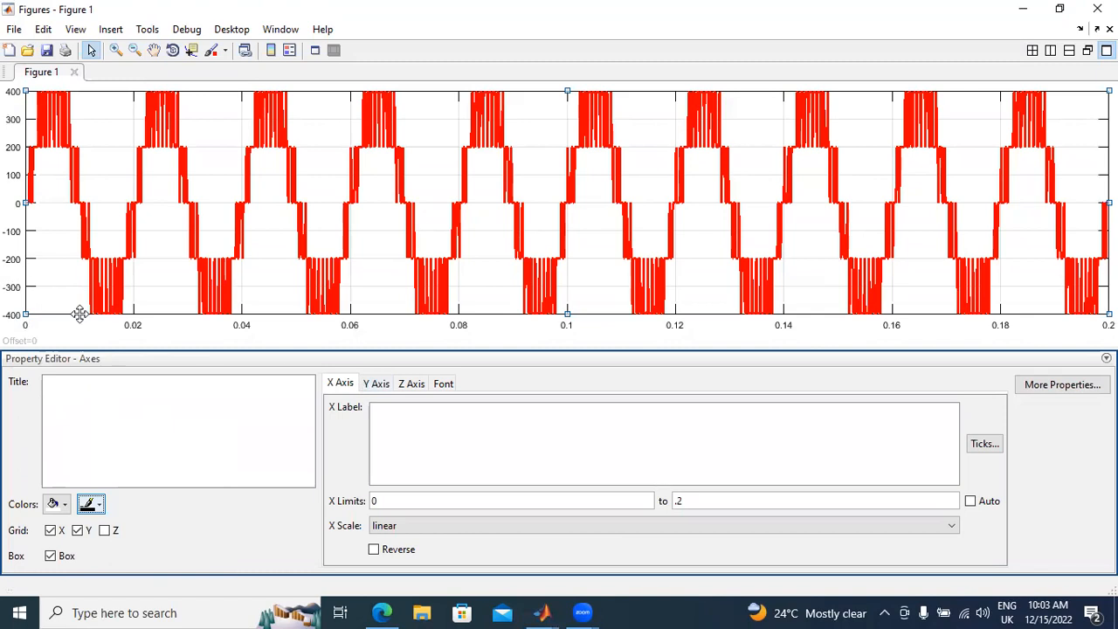
Set the font of the axes to size 14.0 with bold weight.
{"action": "left_click", "coordinate": [445, 385]}
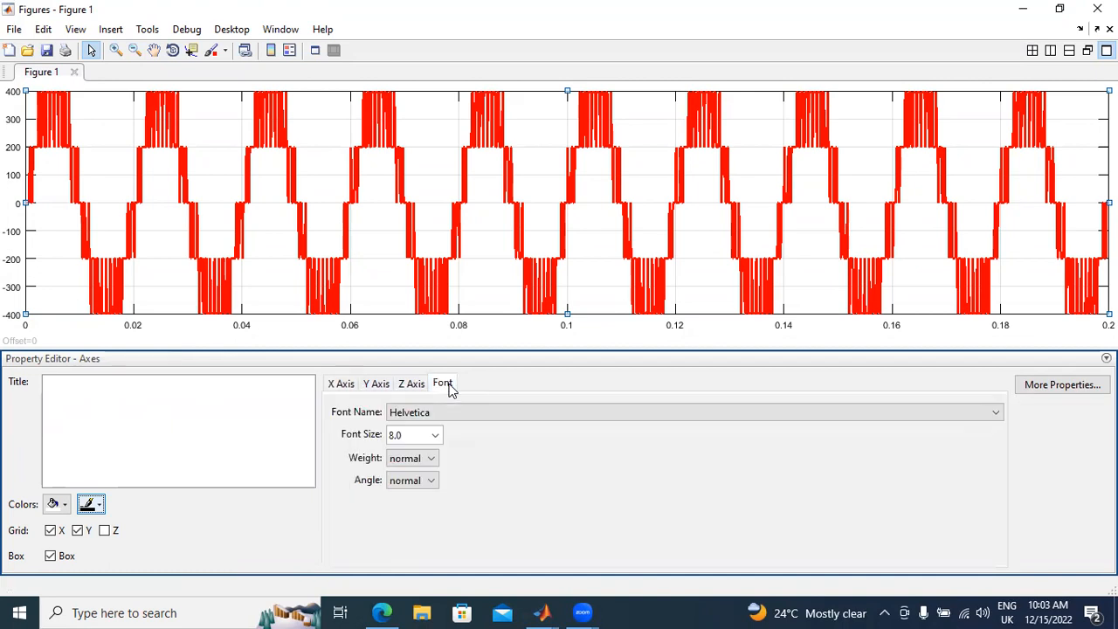
{"action": "left_click", "coordinate": [436, 436]}
{"action": "left_click", "coordinate": [423, 353]}
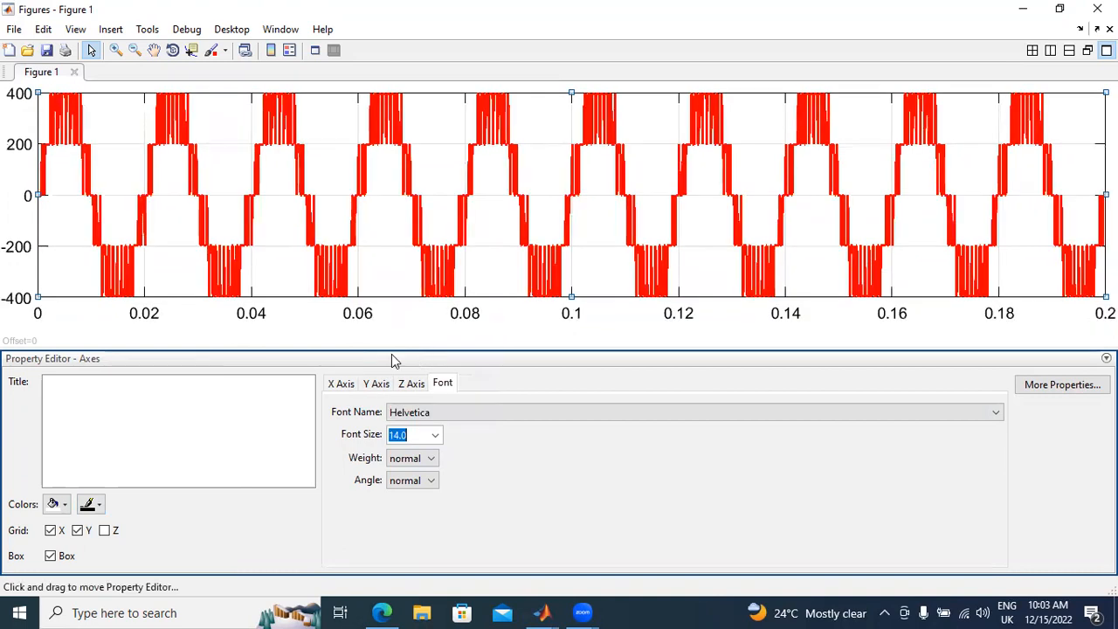
{"action": "left_click", "coordinate": [415, 460]}
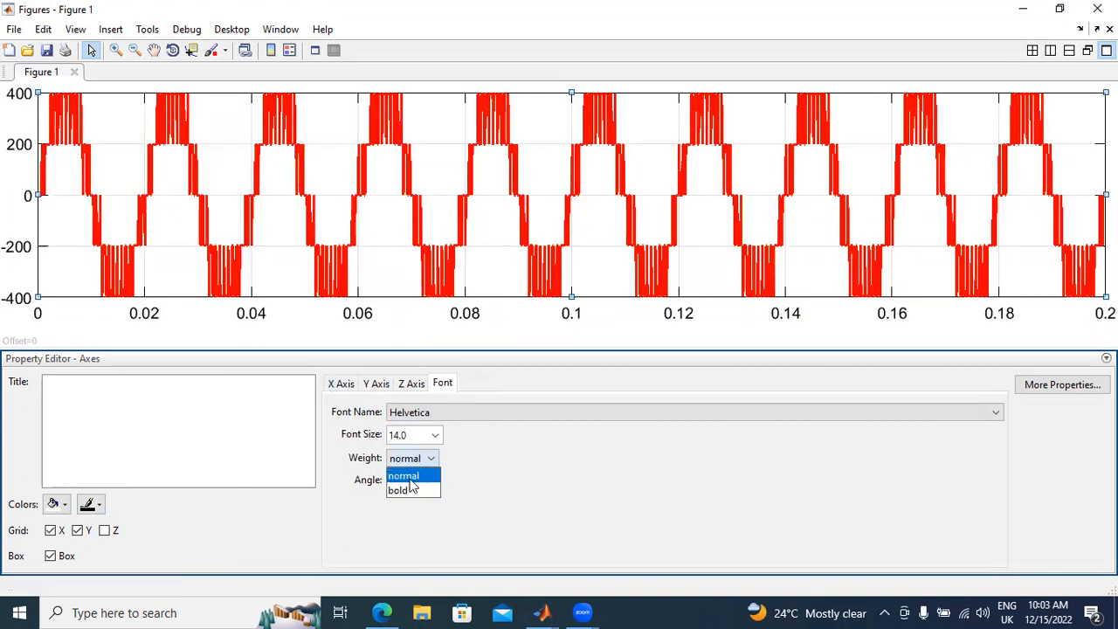
{"action": "left_click", "coordinate": [407, 491]}
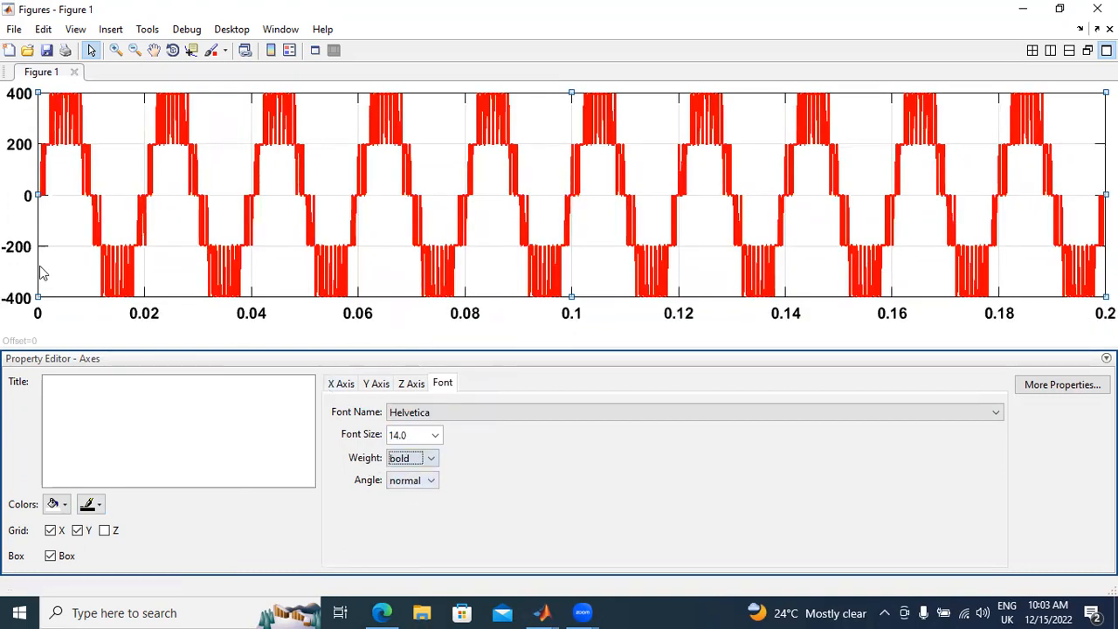
Label the x-axis "Time(sec)" and the y-axis "Output Voltage".
{"action": "left_click", "coordinate": [342, 384]}
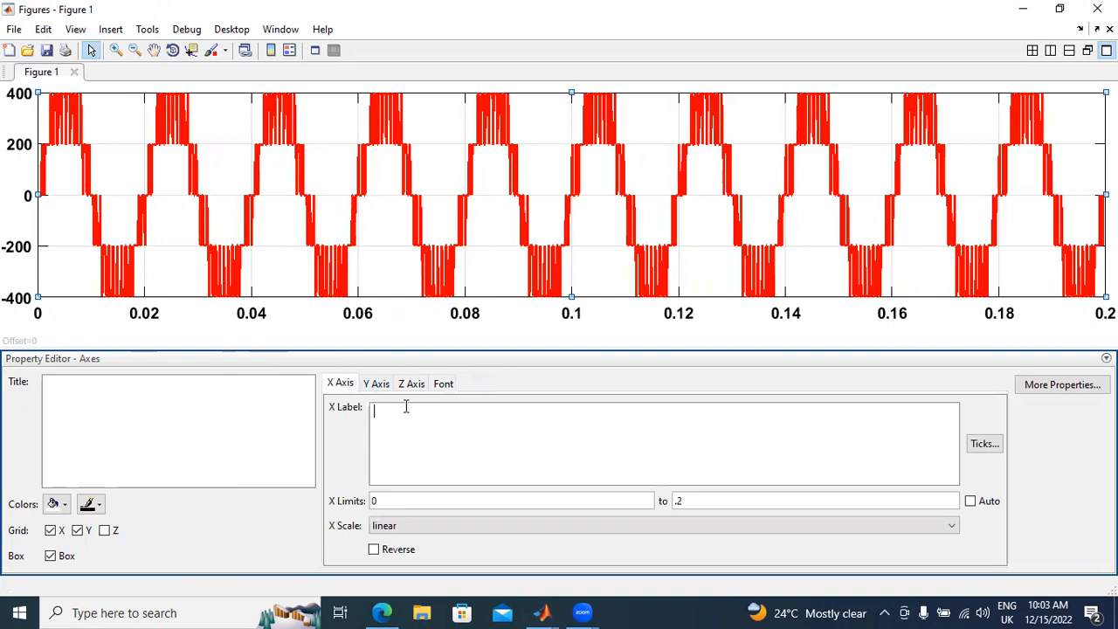
{"action": "type", "text": "Time(sec)"}
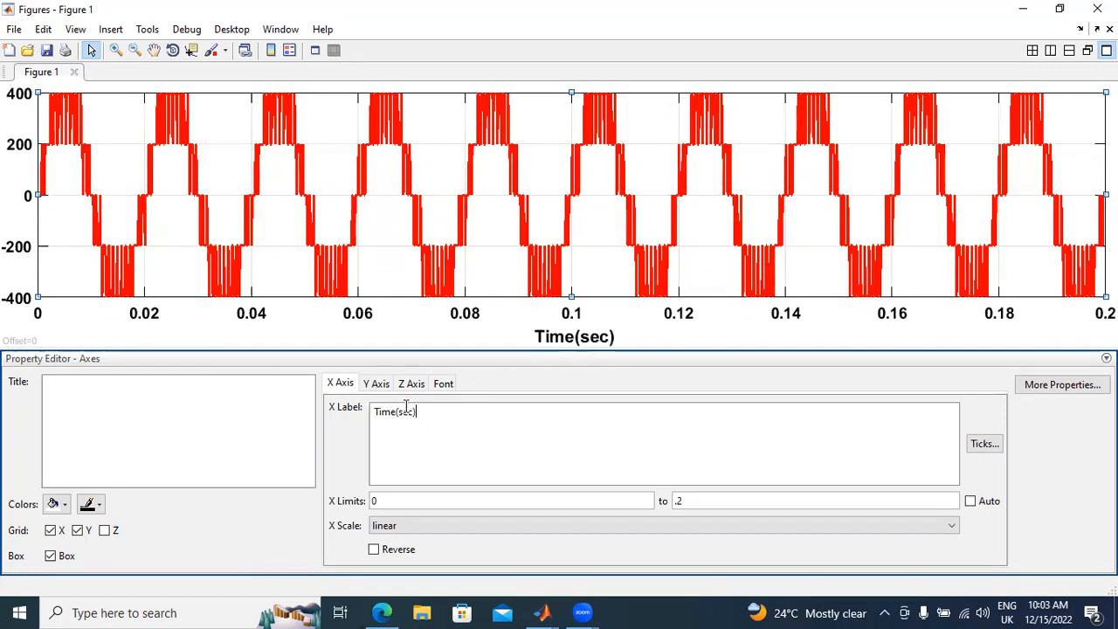
{"action": "left_click", "coordinate": [376, 385]}
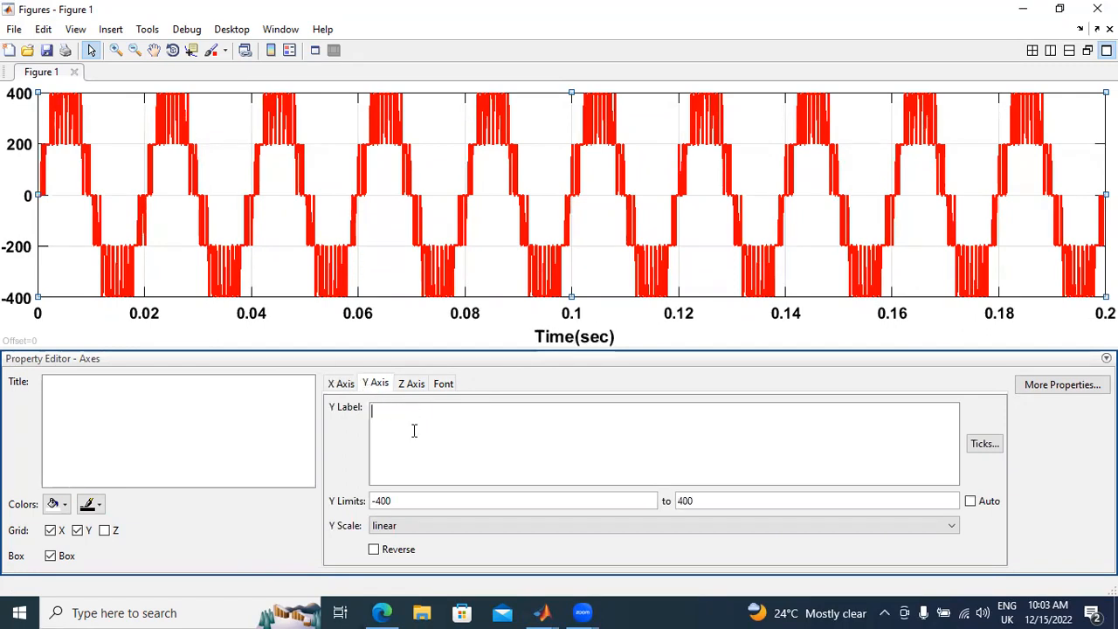
{"action": "type", "text": "Output"}
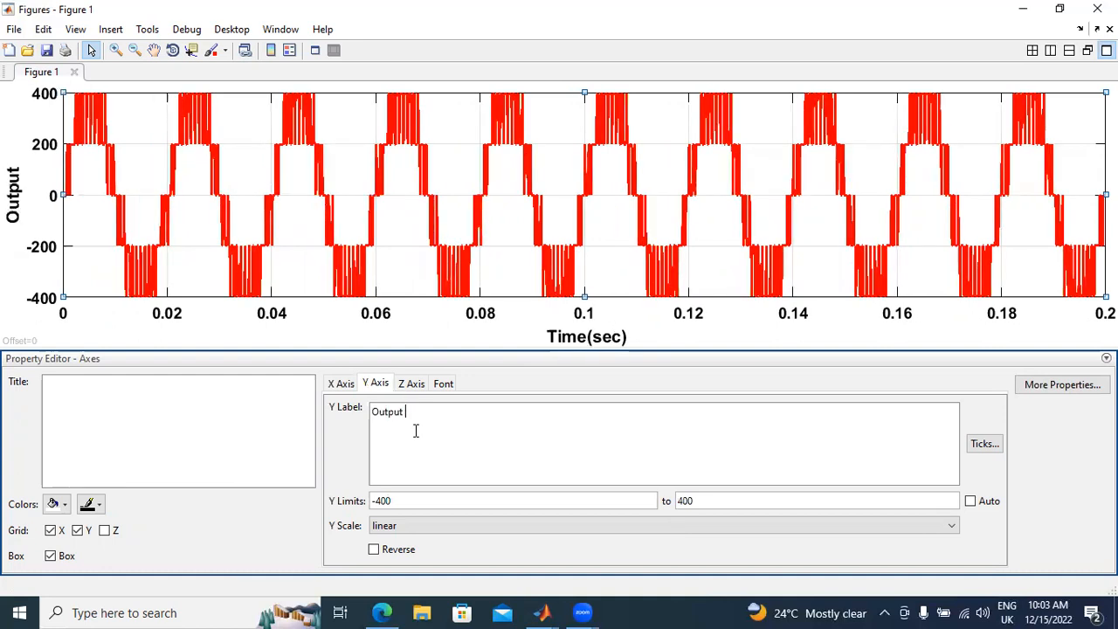
{"action": "type", "text": " Voltage"}
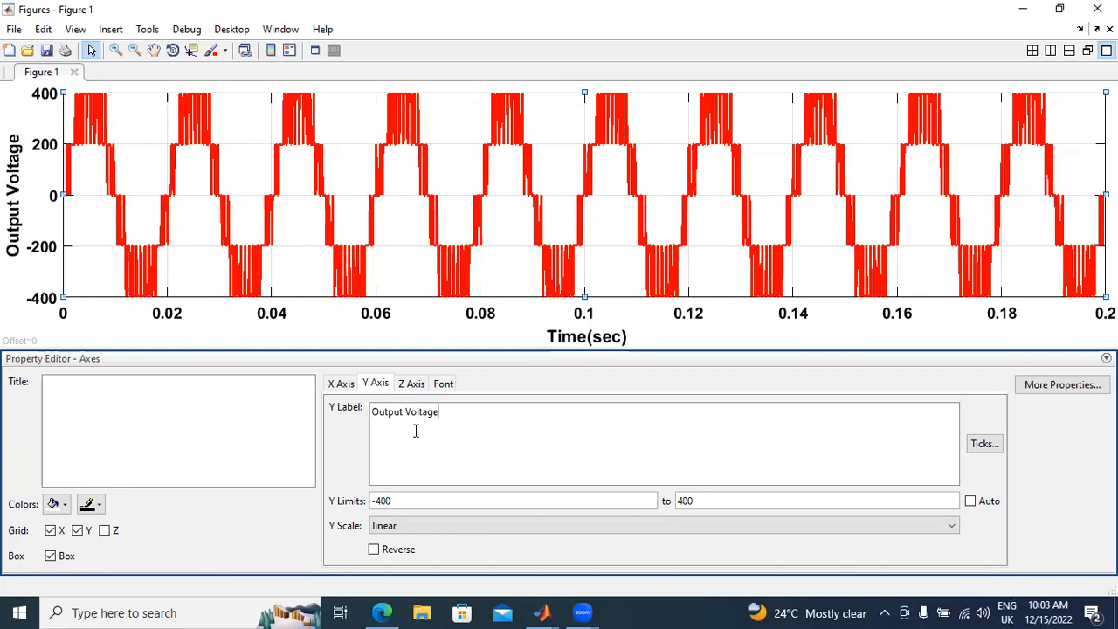
Minimize the Property Editor so the plot fills the figure window.
{"action": "left_click", "coordinate": [90, 236]}
{"action": "left_click", "coordinate": [481, 414]}
{"action": "left_click", "coordinate": [1106, 358]}
{"action": "left_click", "coordinate": [1031, 387]}
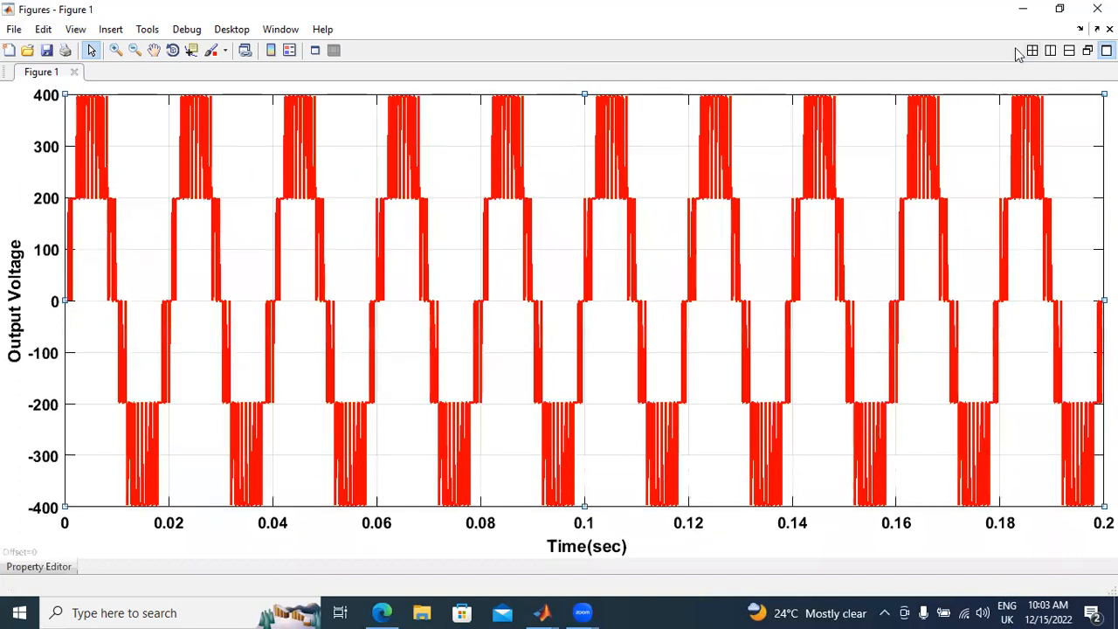
{"action": "left_click", "coordinate": [1034, 50]}
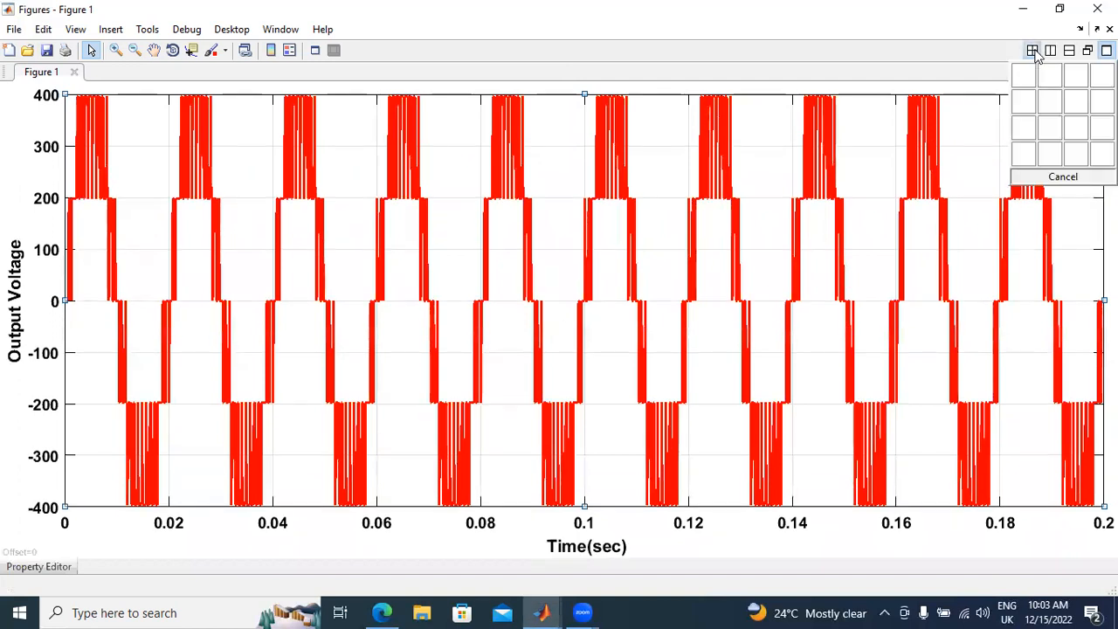
{"action": "left_click", "coordinate": [1049, 101]}
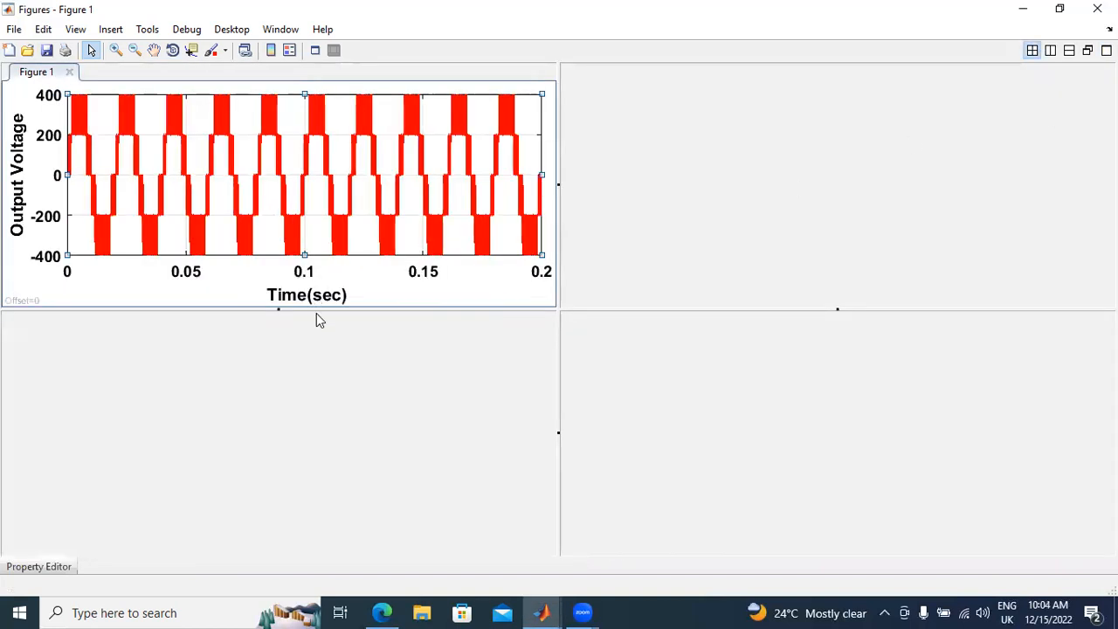
{"action": "left_click", "coordinate": [1033, 52]}
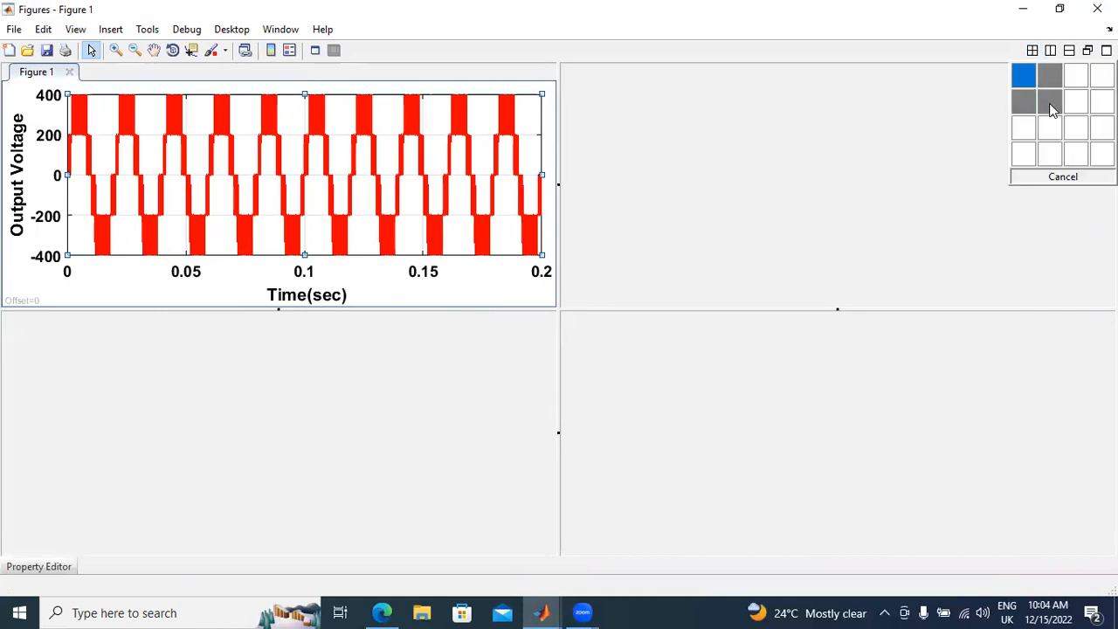
{"action": "left_click", "coordinate": [1023, 81]}
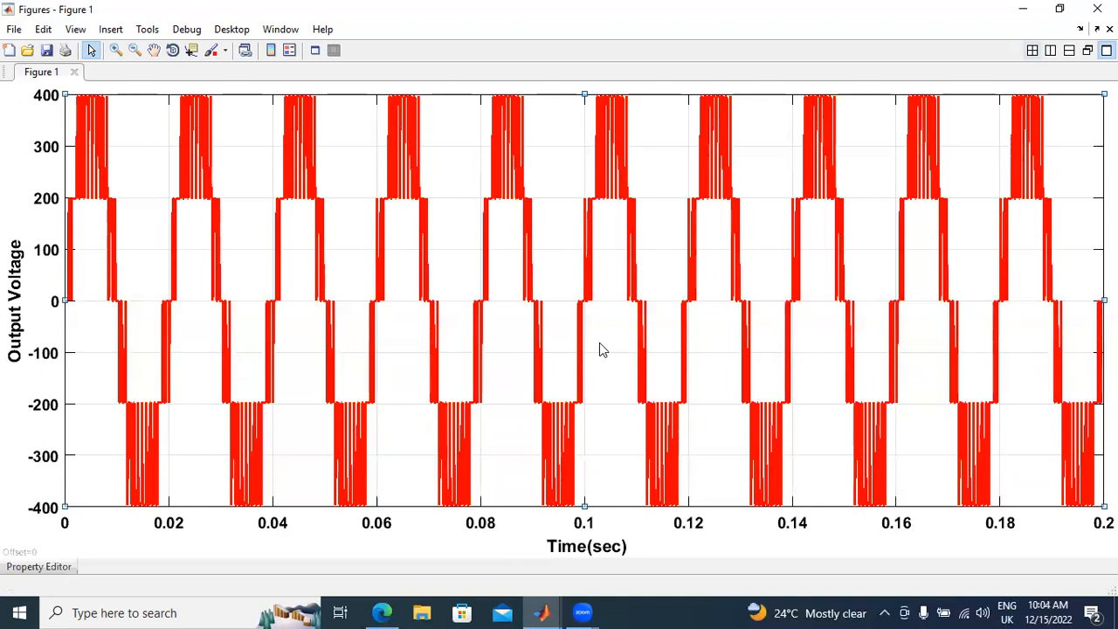
Arrange the figure window as a 2-by-2 tile layout and increase the height of the Figure 1 tile.
{"action": "left_click", "coordinate": [1032, 51]}
{"action": "left_click", "coordinate": [1050, 103]}
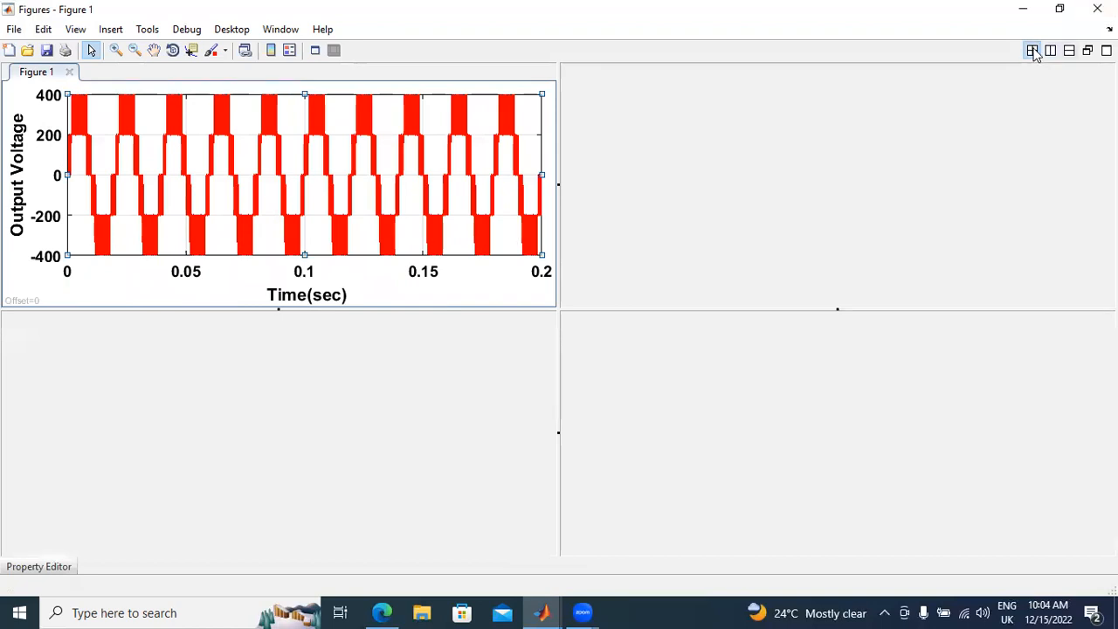
{"action": "left_click_drag", "start_coordinate": [305, 313], "coordinate": [287, 414]}
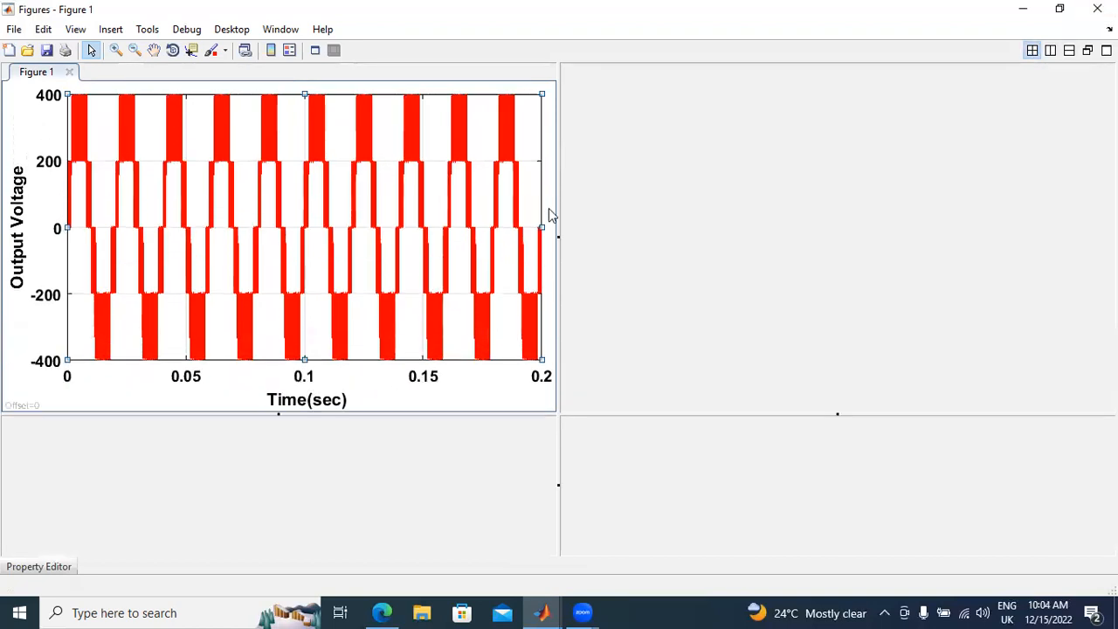
Reopen the Property Editor and set the upper x-axis limit of the plot to .1.
{"action": "left_click", "coordinate": [39, 567]}
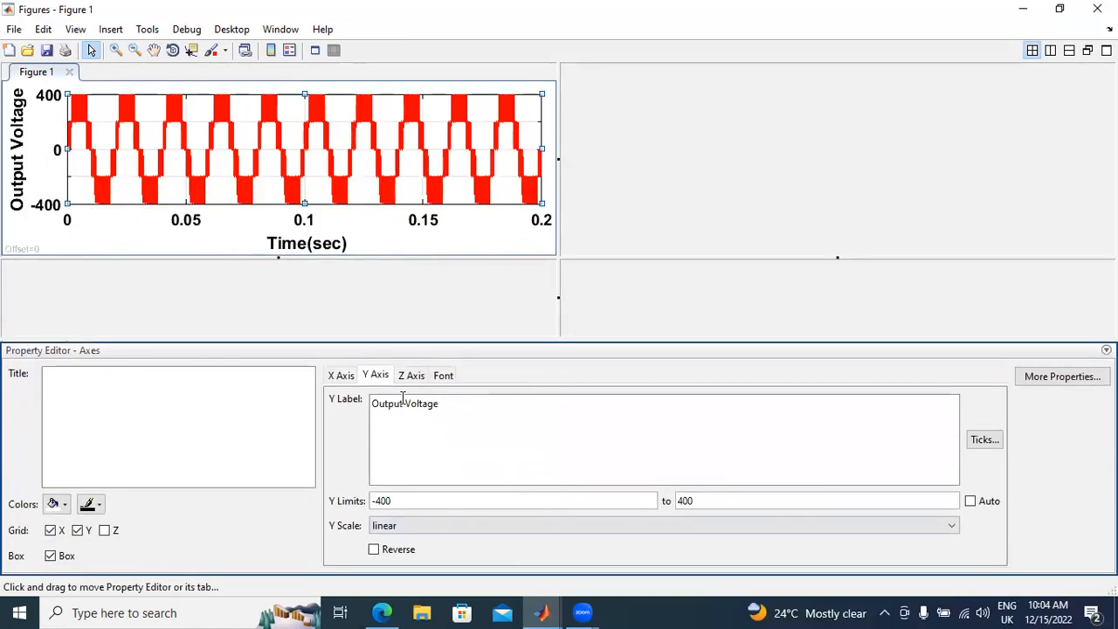
{"action": "left_click", "coordinate": [342, 375]}
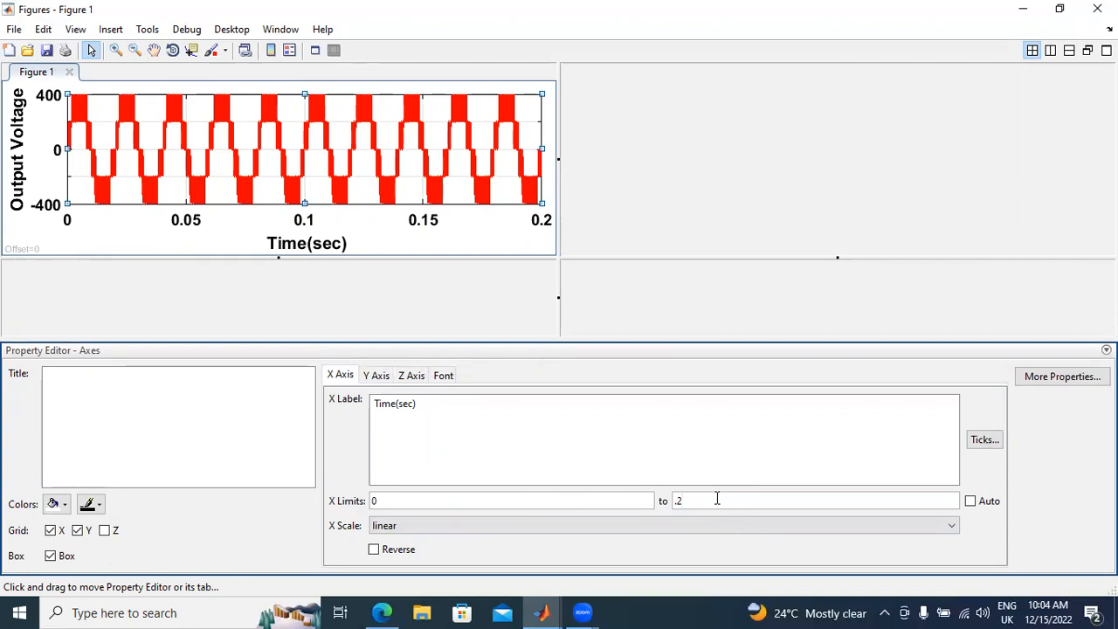
{"action": "type", "text": "1"}
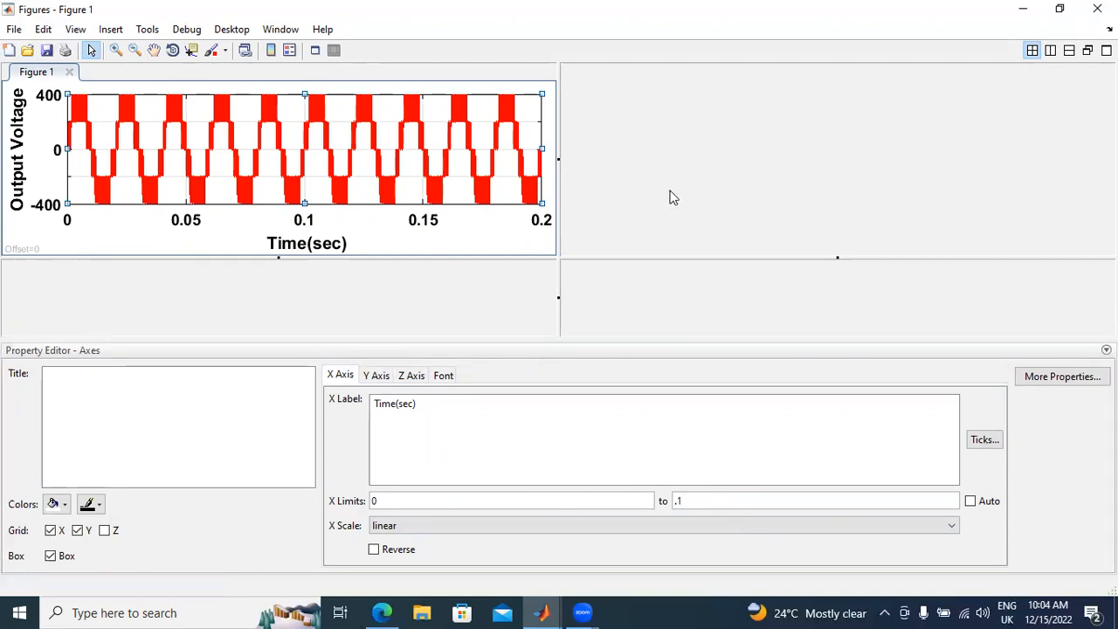
{"action": "left_click", "coordinate": [670, 191]}
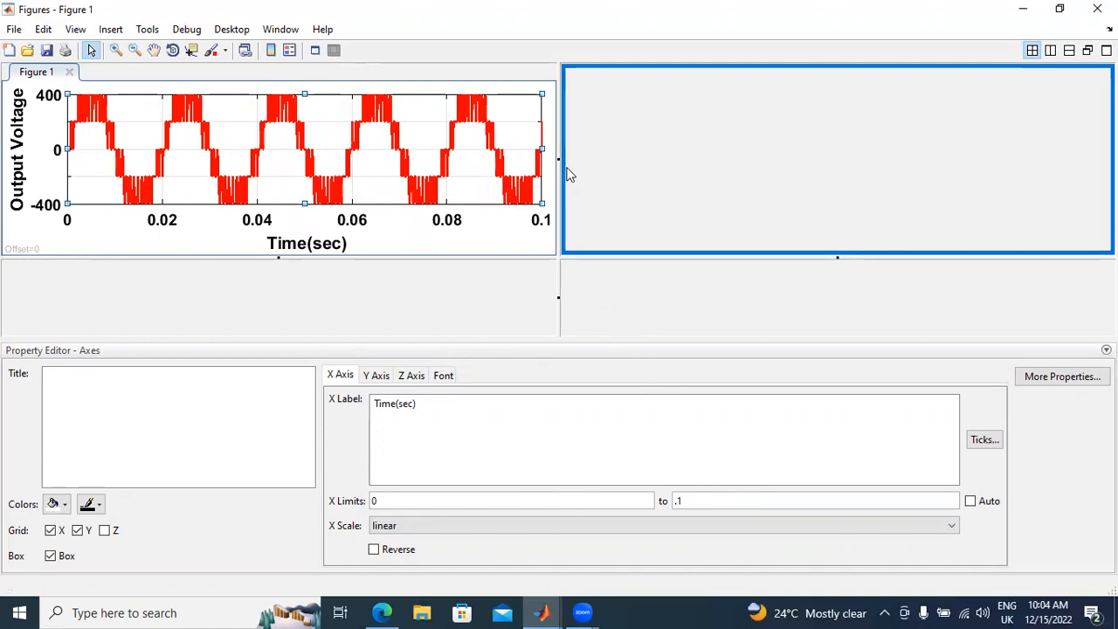
Make the Figure 1 tile narrower and taller, then minimize the Property Editor.
{"action": "left_click_drag", "start_coordinate": [559, 140], "coordinate": [428, 144]}
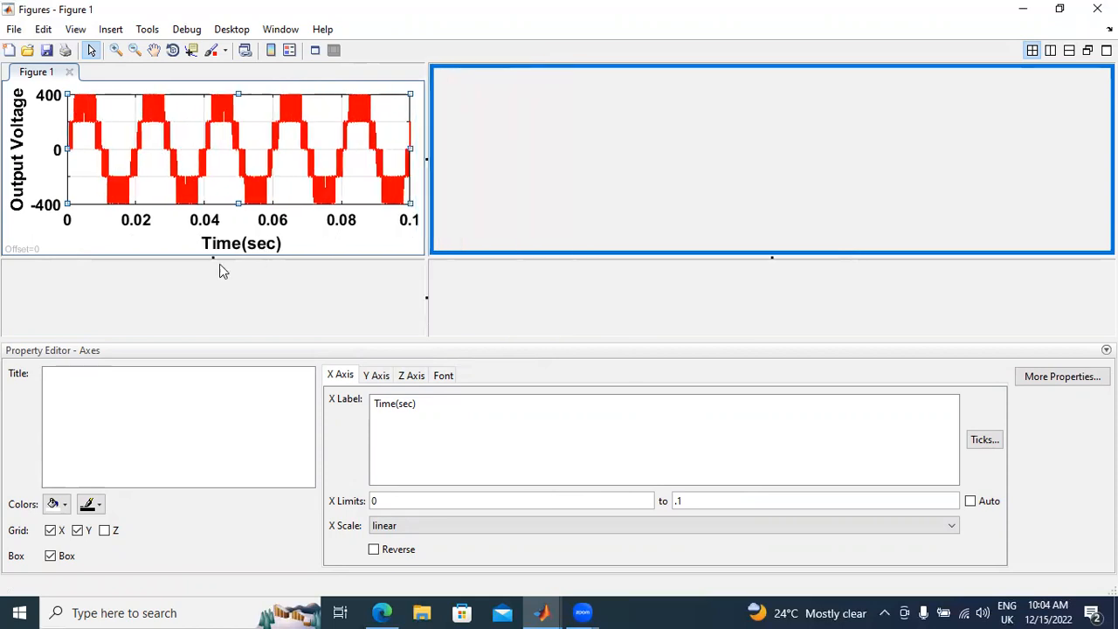
{"action": "left_click_drag", "start_coordinate": [184, 258], "coordinate": [179, 331]}
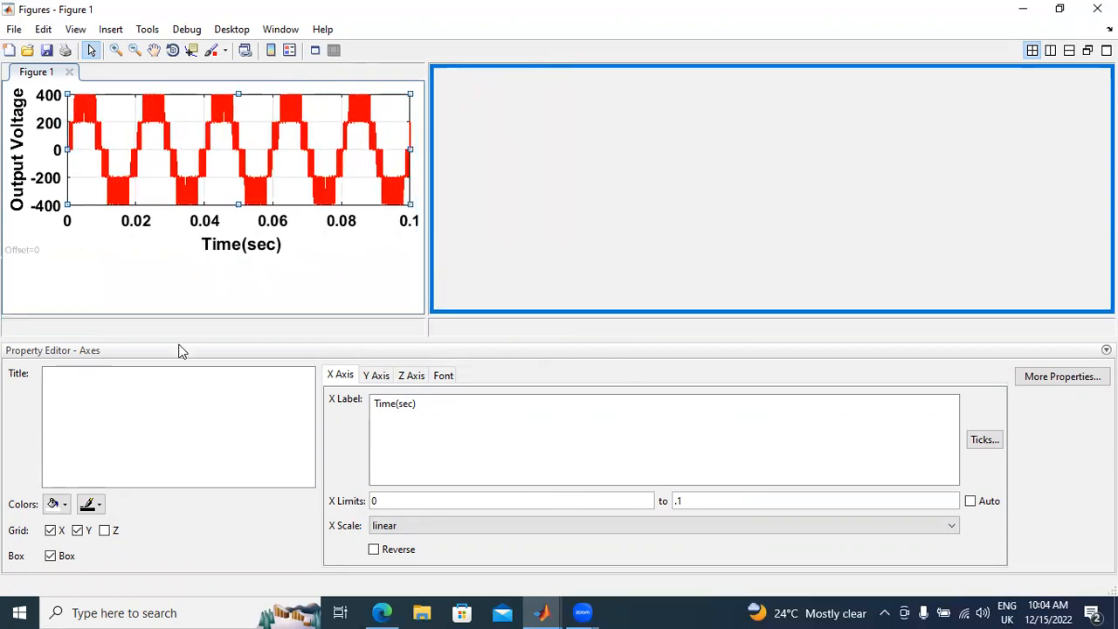
{"action": "left_click", "coordinate": [1106, 349]}
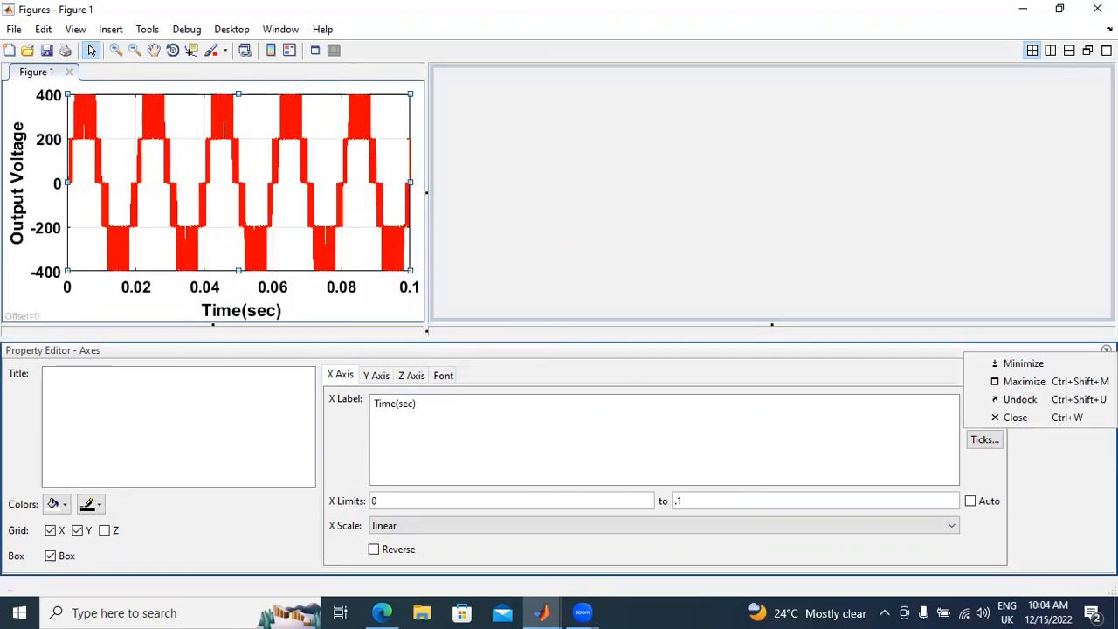
{"action": "left_click", "coordinate": [1061, 381]}
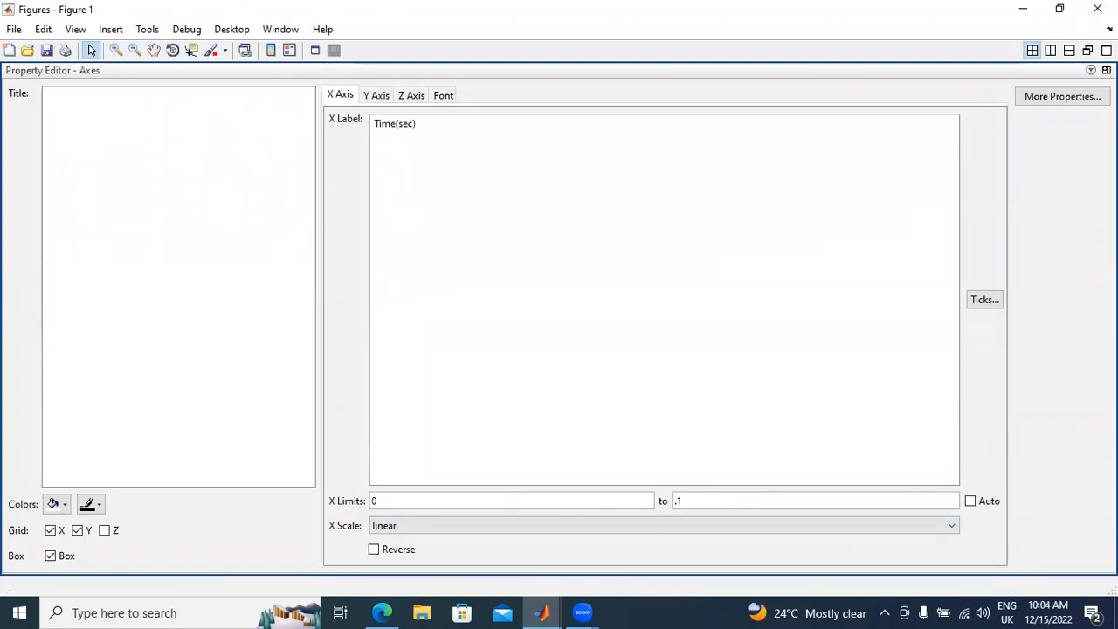
{"action": "left_click", "coordinate": [1090, 70]}
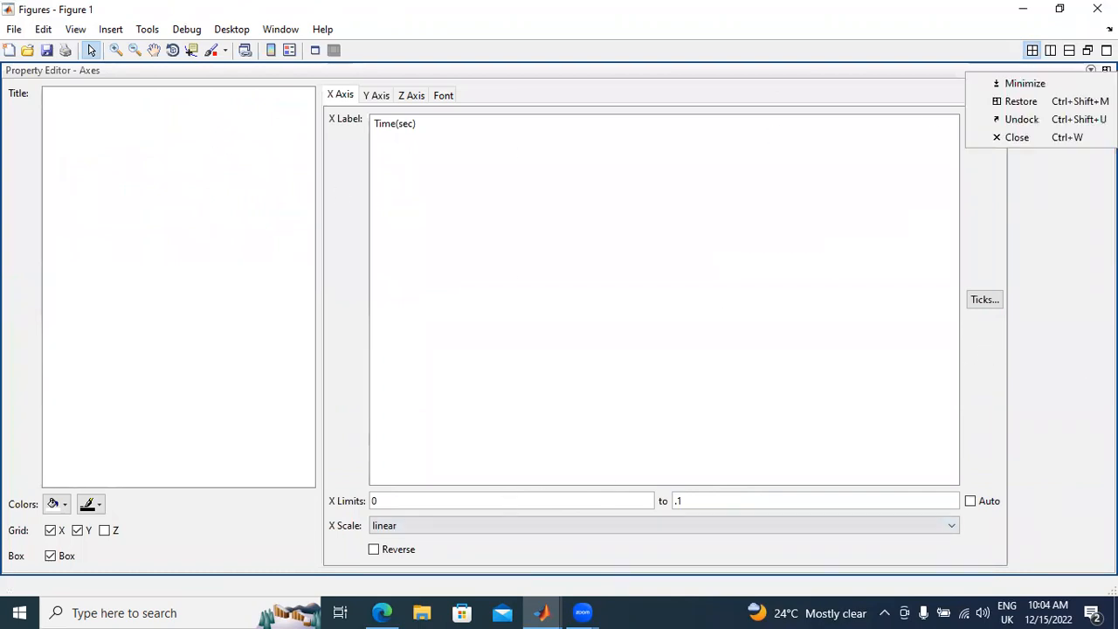
{"action": "left_click", "coordinate": [1074, 83]}
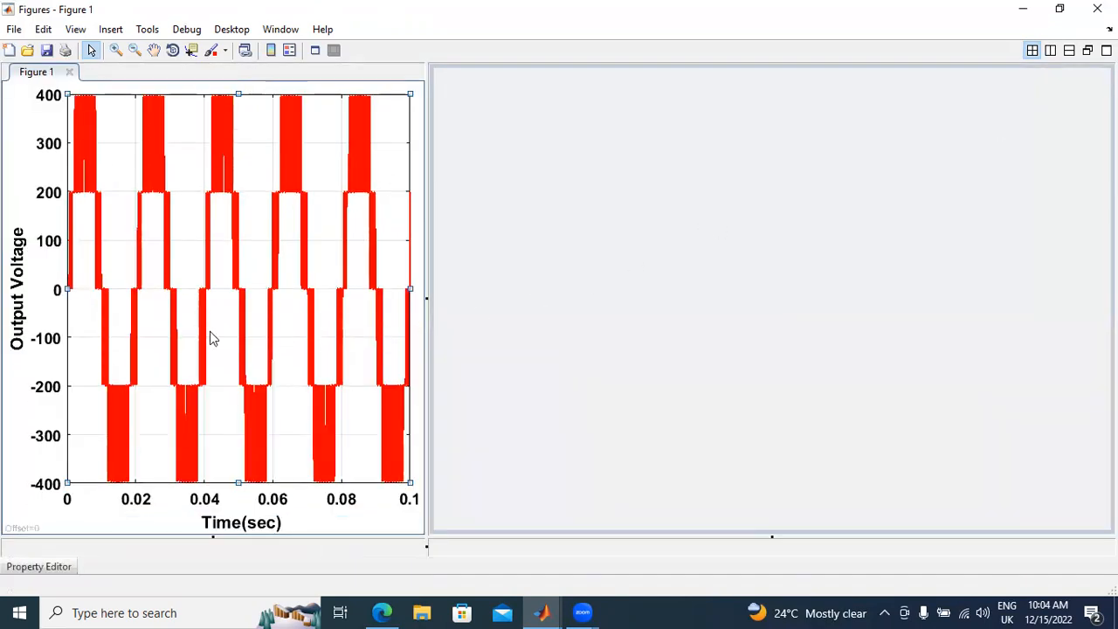
{"action": "left_click", "coordinate": [14, 30]}
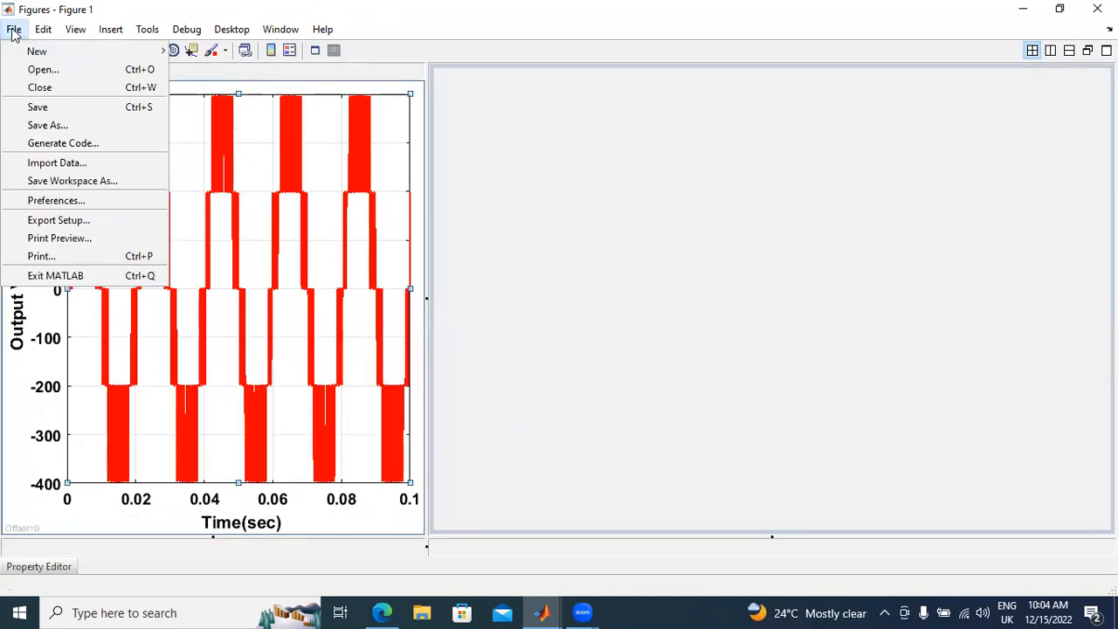
{"action": "left_click", "coordinate": [42, 125]}
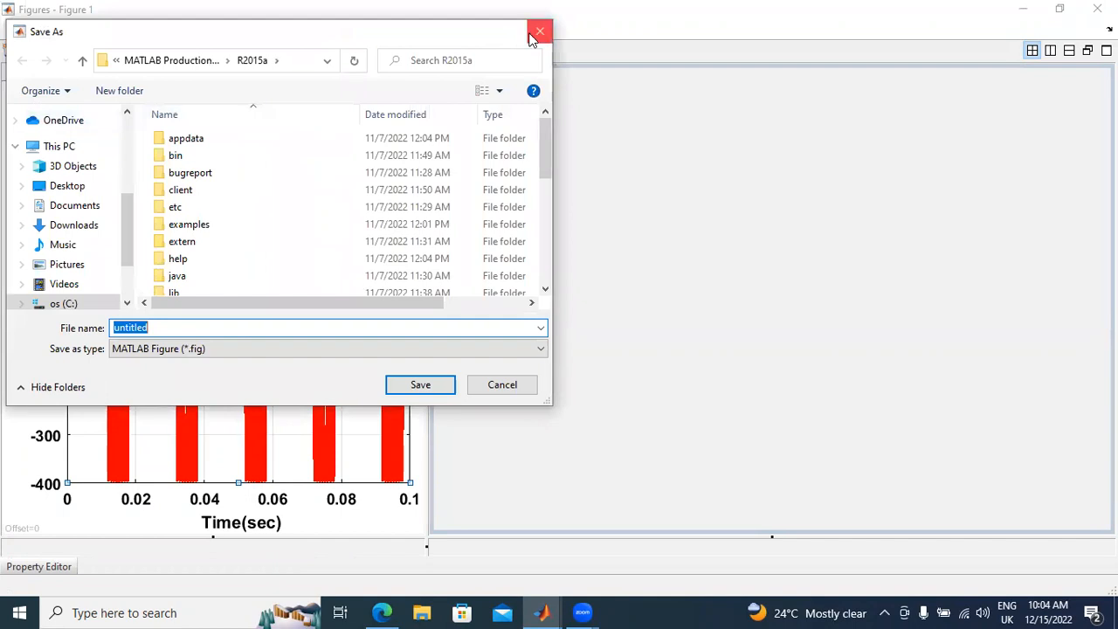
{"action": "key", "text": "Escape"}
Save the figure to the Desktop as a JPEG image named VO.
{"action": "left_click", "coordinate": [14, 29]}
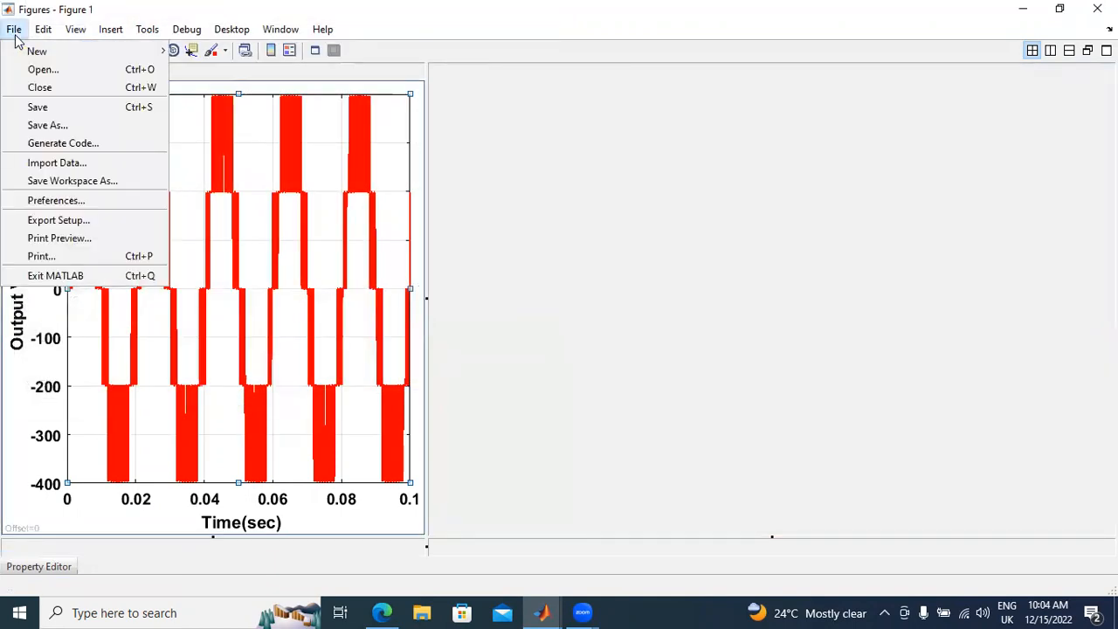
{"action": "left_click", "coordinate": [56, 129]}
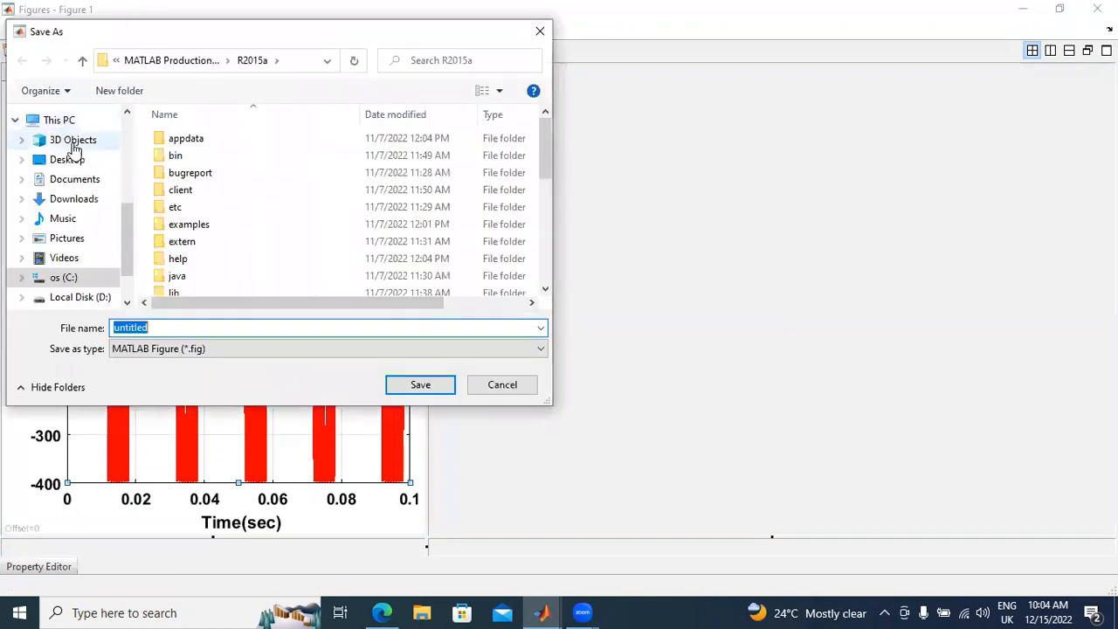
{"action": "left_click", "coordinate": [70, 160]}
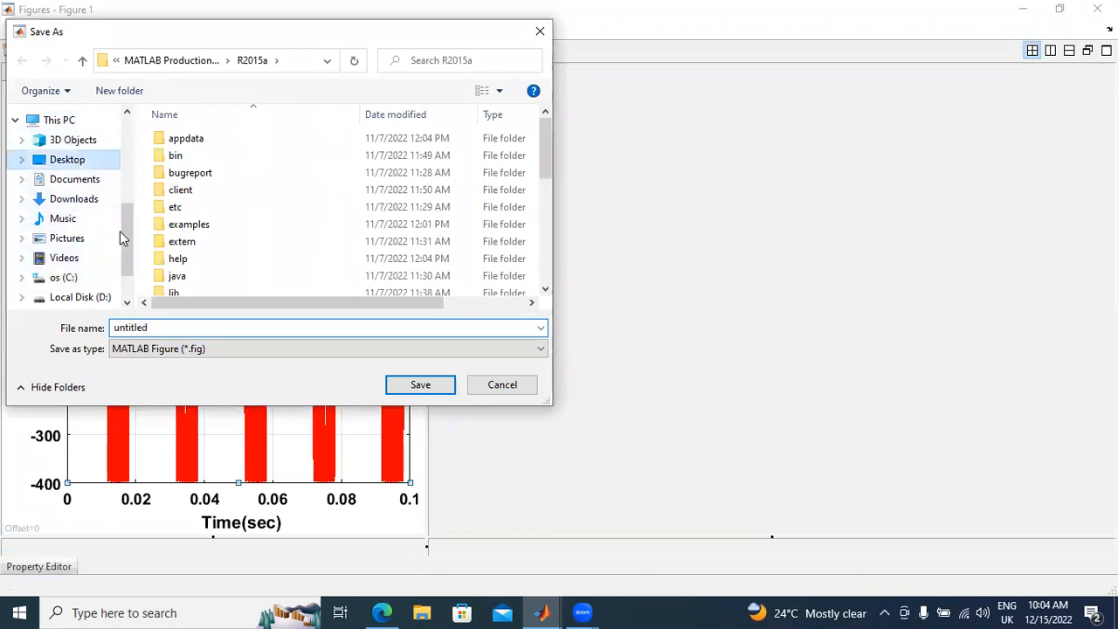
{"action": "double_click", "coordinate": [170, 326]}
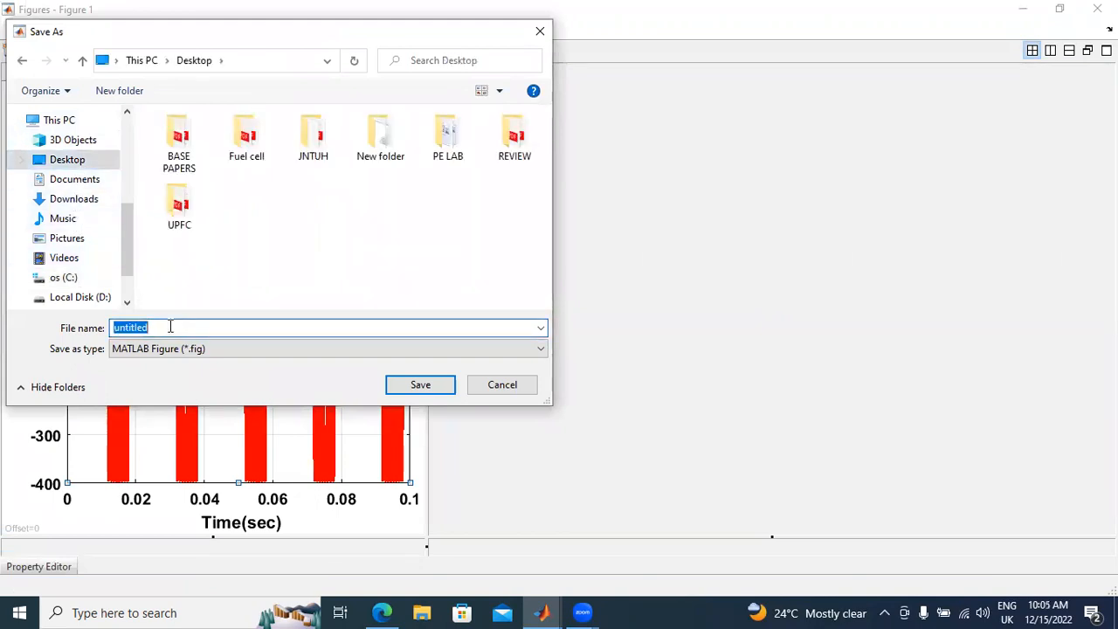
{"action": "type", "text": "VO"}
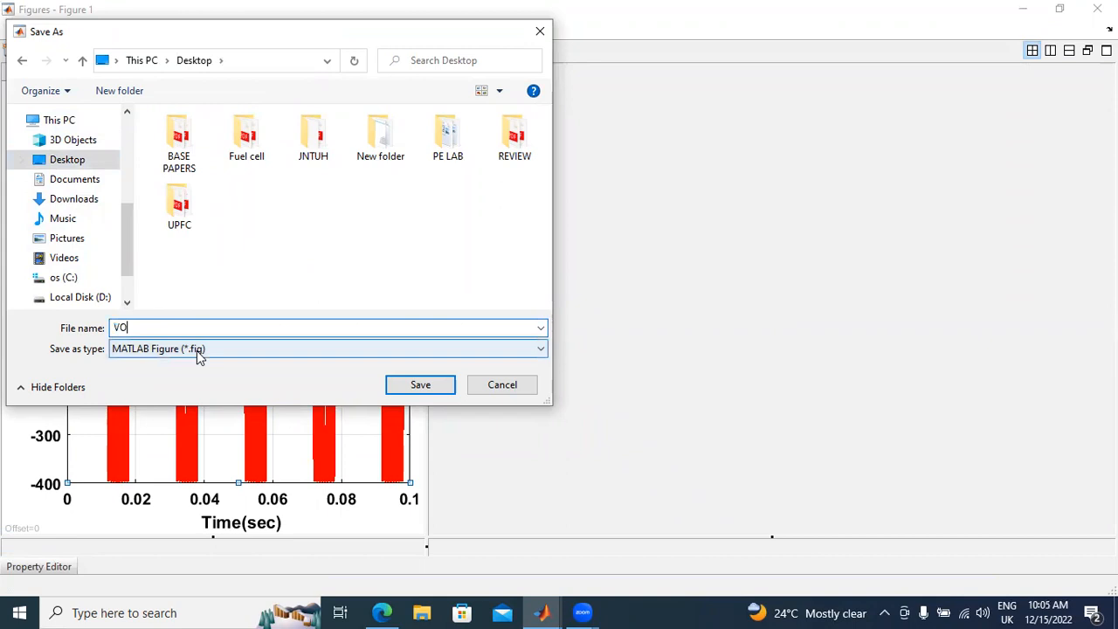
{"action": "left_click", "coordinate": [197, 350]}
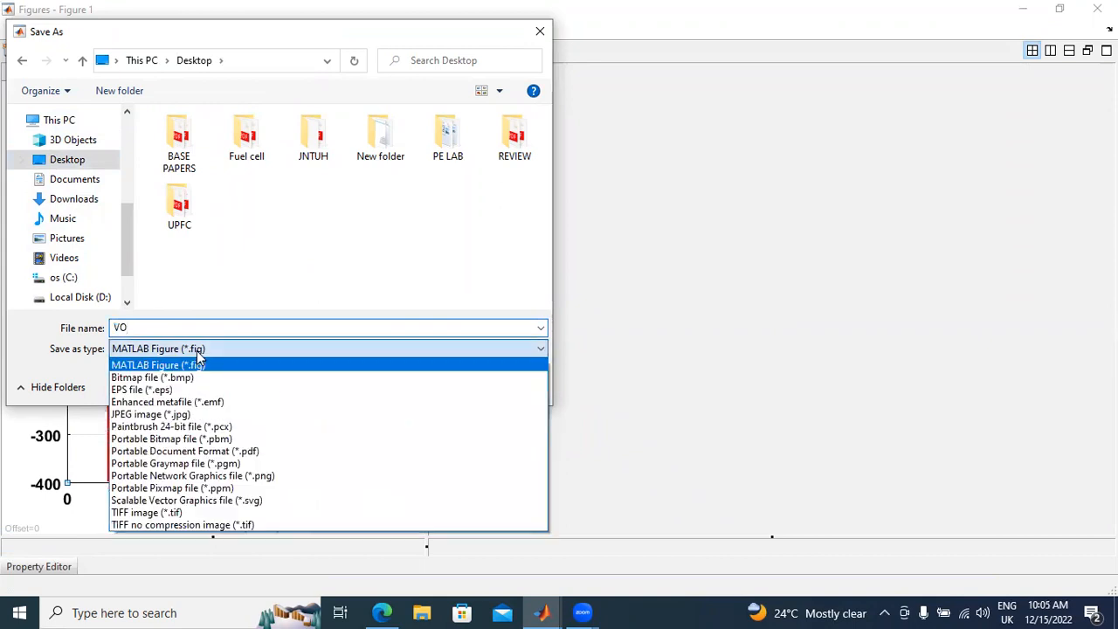
{"action": "left_click", "coordinate": [192, 416]}
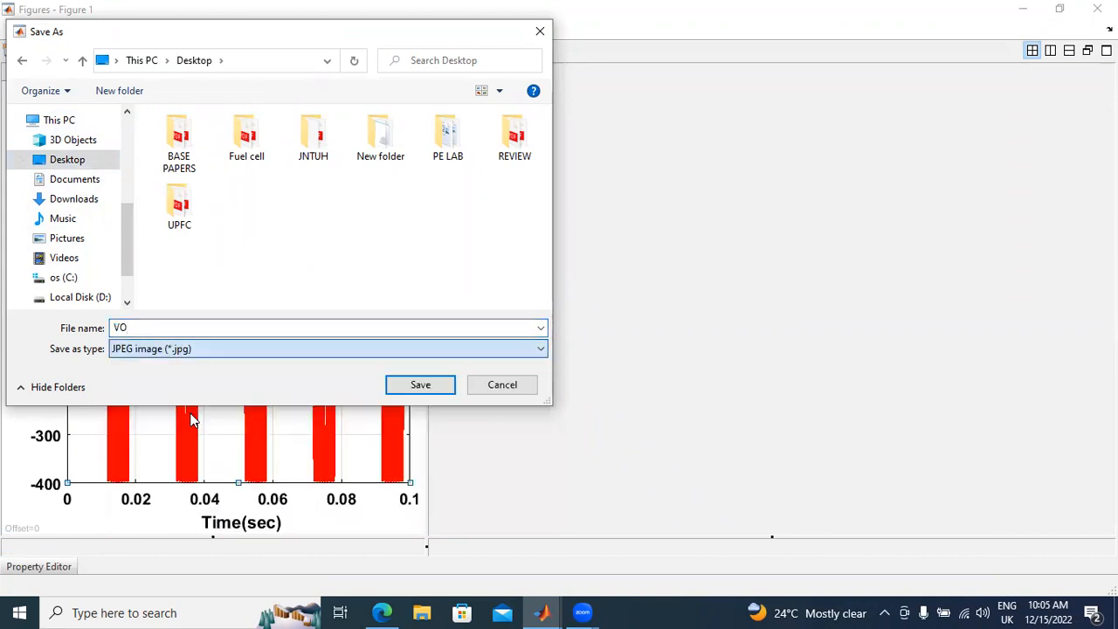
{"action": "left_click", "coordinate": [416, 388]}
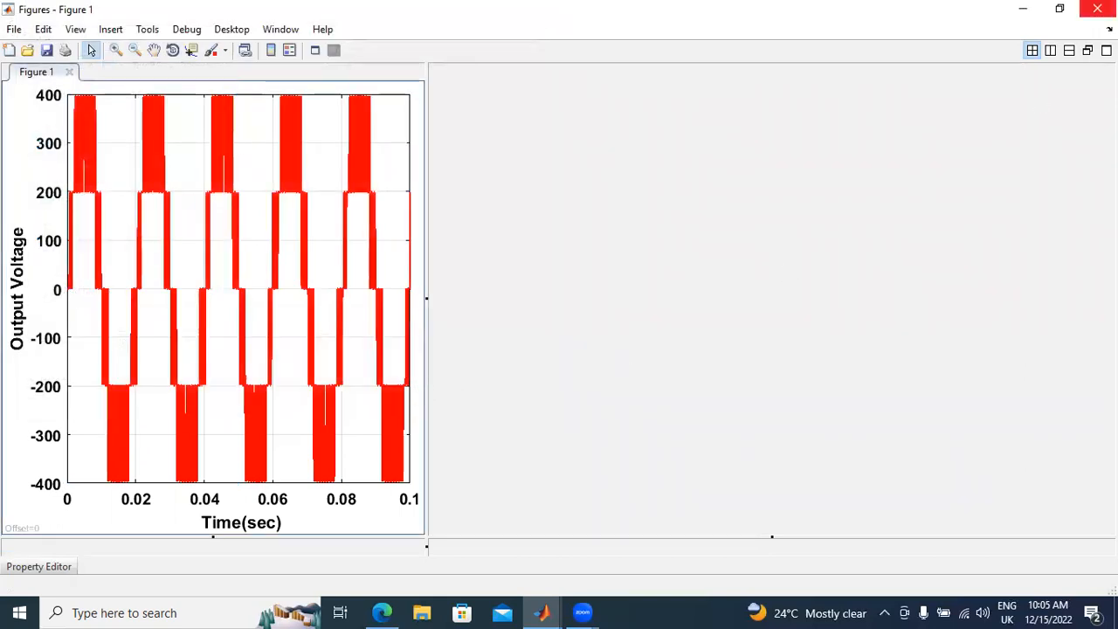
Close the figure and Scope windows, and minimize the Simulink model and the PDF to reach the desktop.
{"action": "left_click", "coordinate": [1097, 9]}
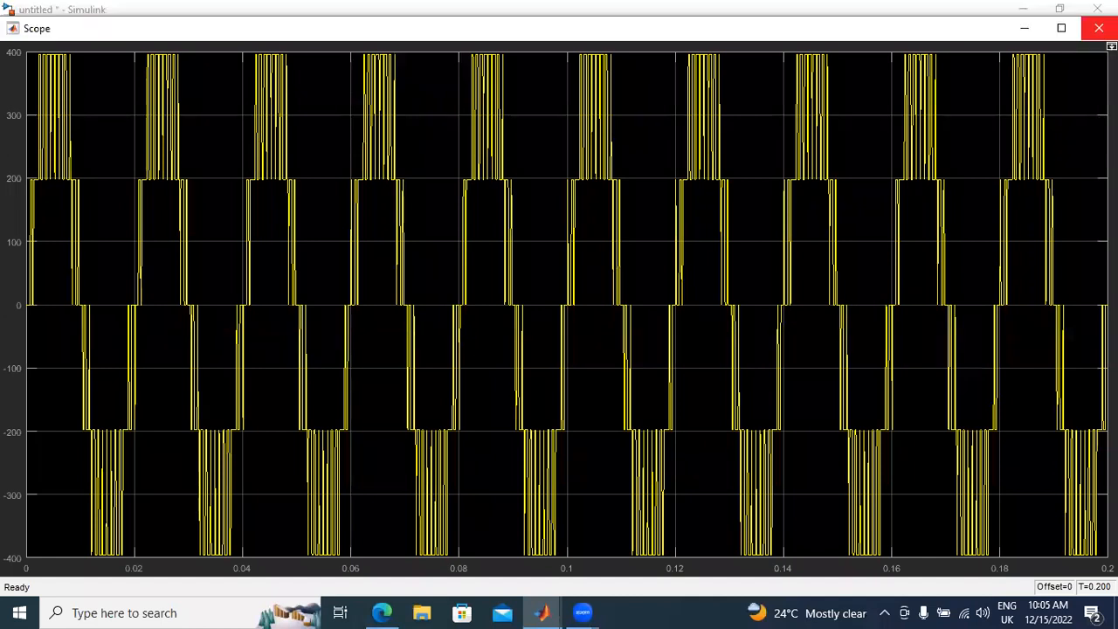
{"action": "left_click", "coordinate": [1098, 9]}
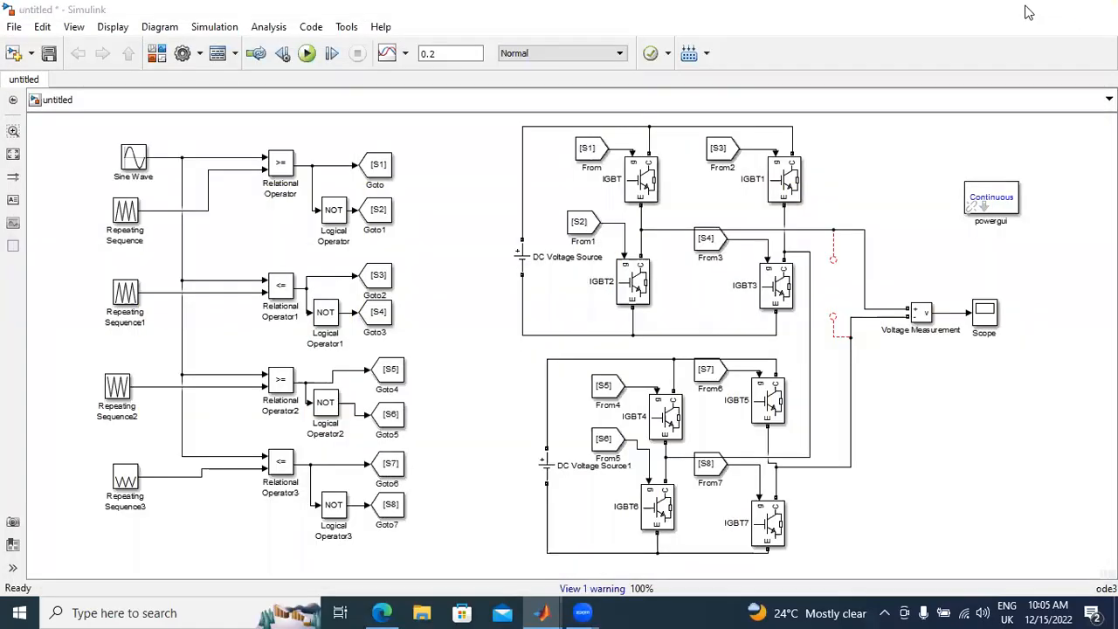
{"action": "left_click", "coordinate": [1024, 9]}
{"action": "left_click", "coordinate": [1026, 8]}
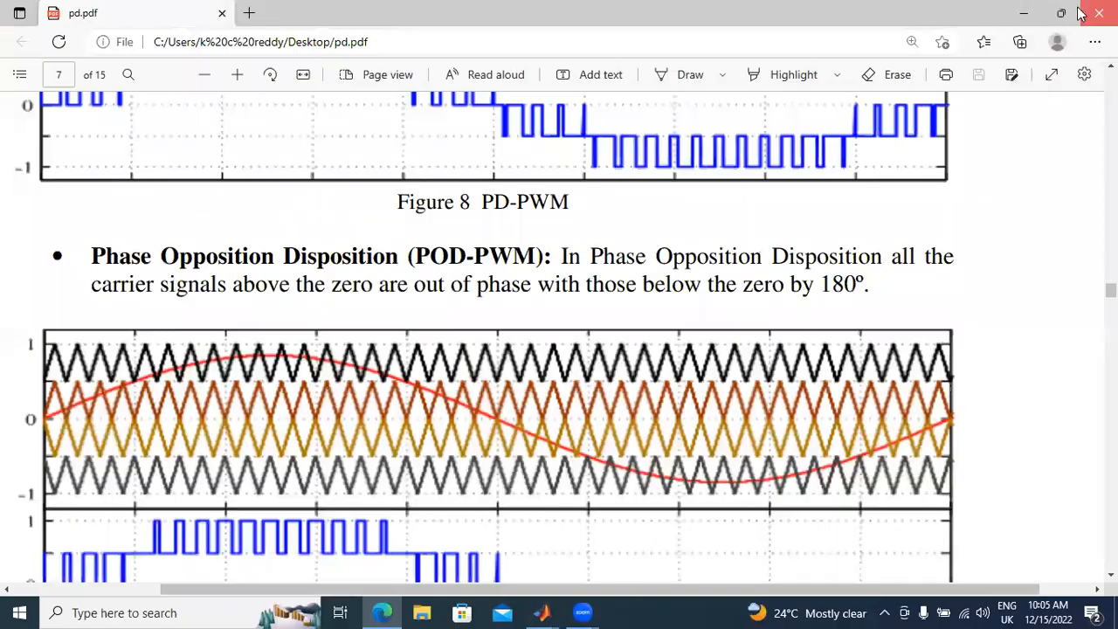
{"action": "left_click", "coordinate": [1024, 9]}
Open the VO image from the desktop and bring up its viewer window to check the exported plot.
{"action": "left_click", "coordinate": [344, 514]}
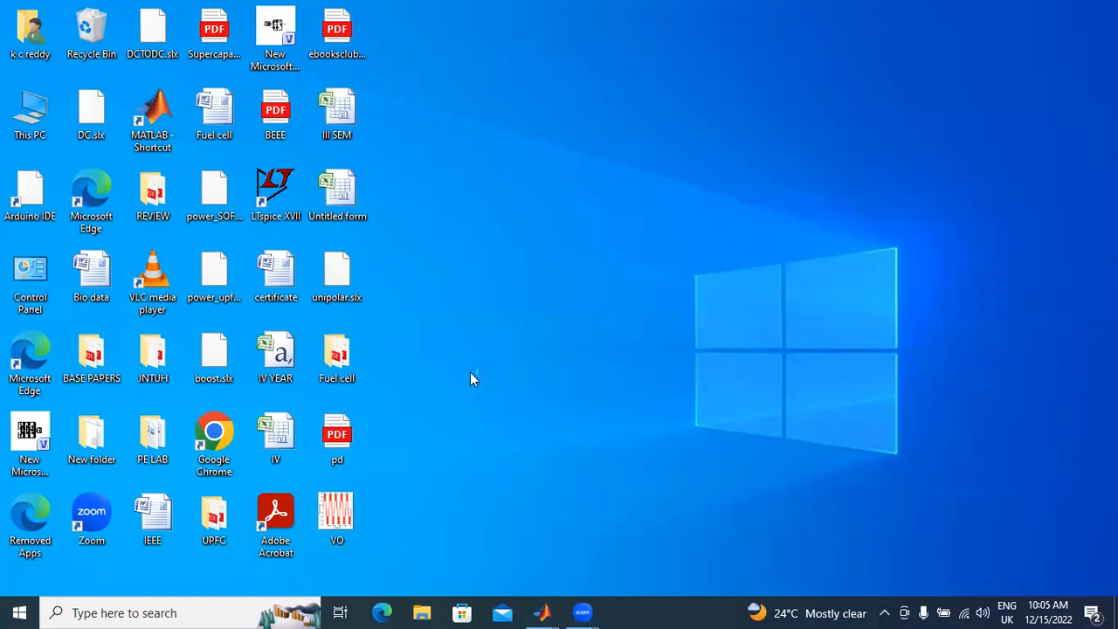
{"action": "double_click", "coordinate": [339, 519]}
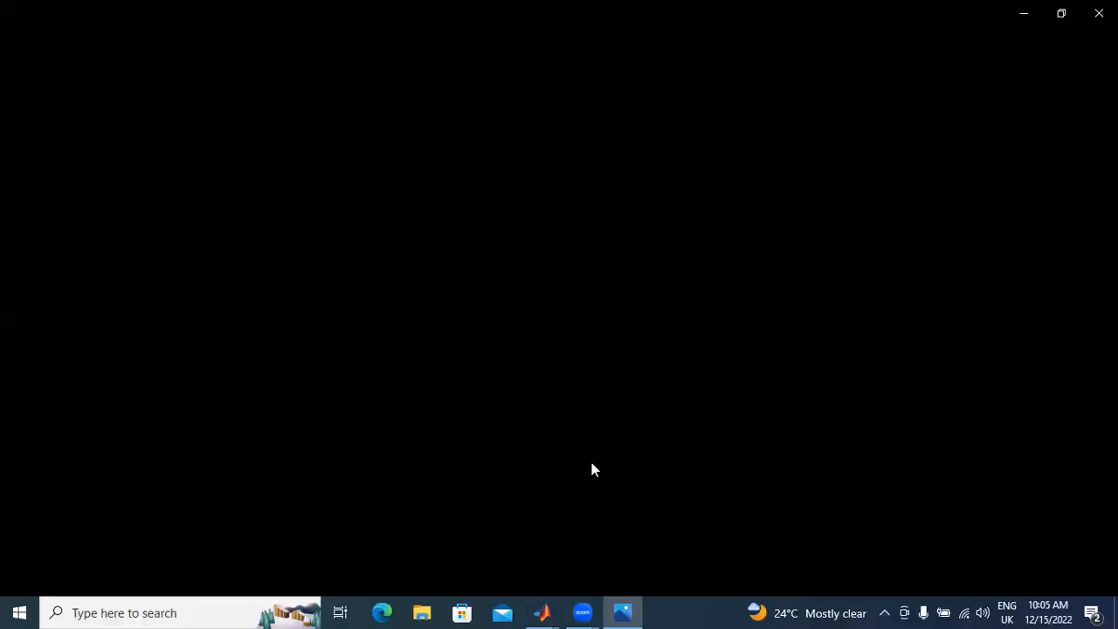
{"action": "left_click", "coordinate": [620, 611]}
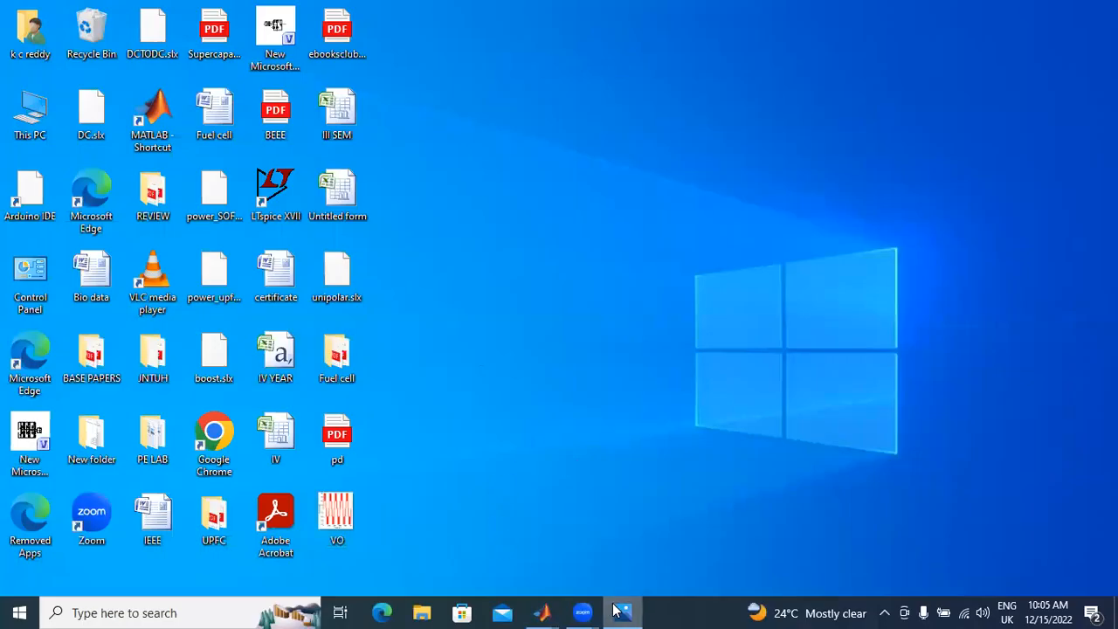
{"action": "left_click", "coordinate": [619, 611]}
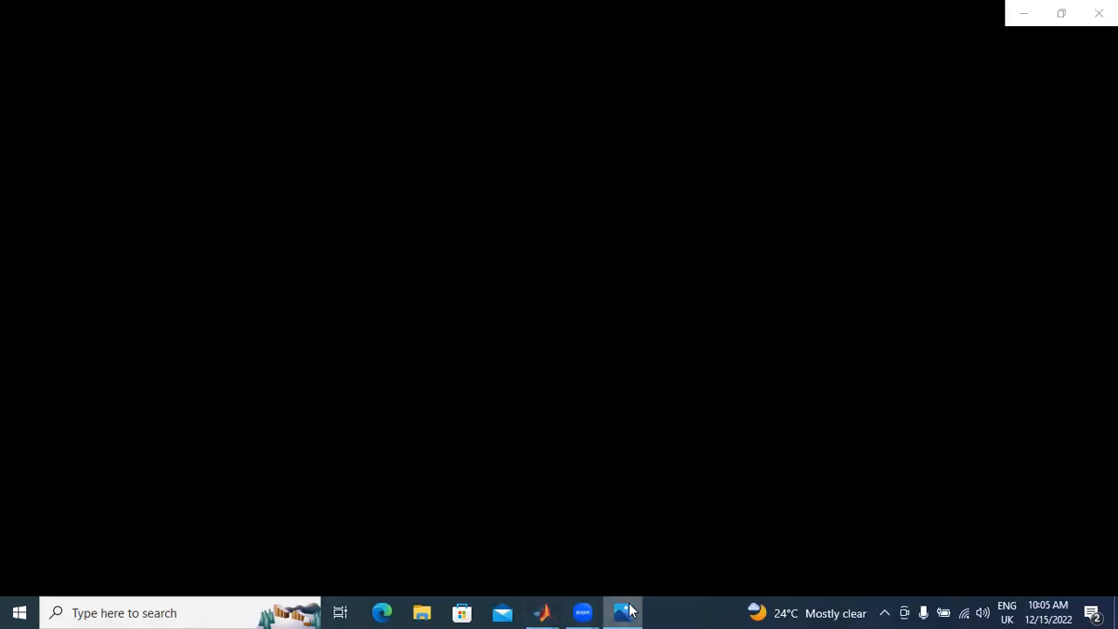
{"action": "left_click", "coordinate": [1024, 14]}
{"action": "left_click", "coordinate": [622, 611]}
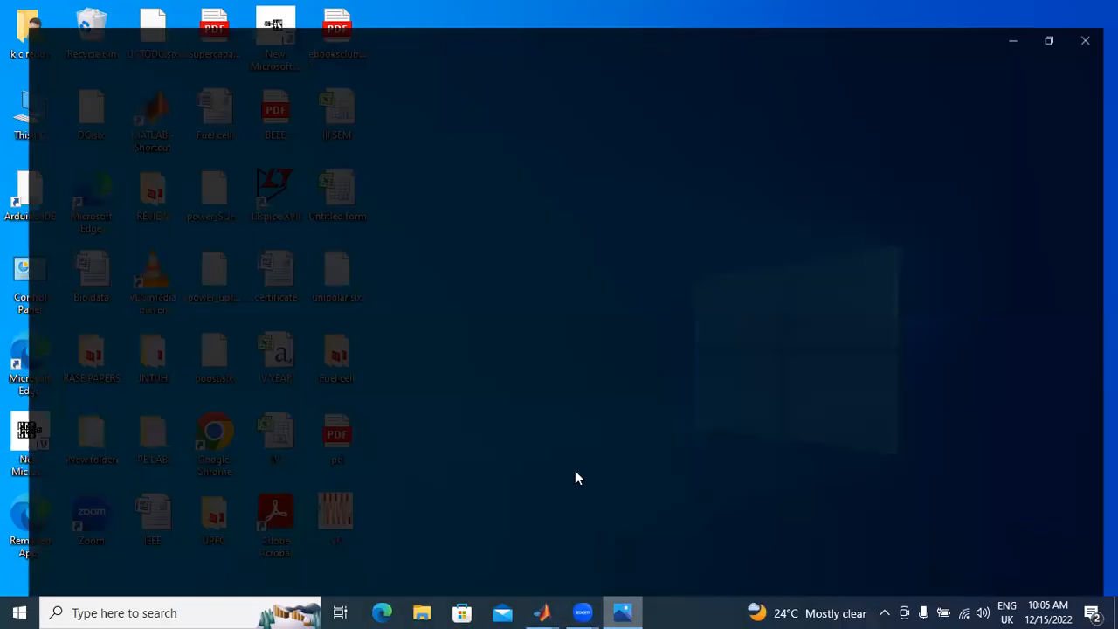